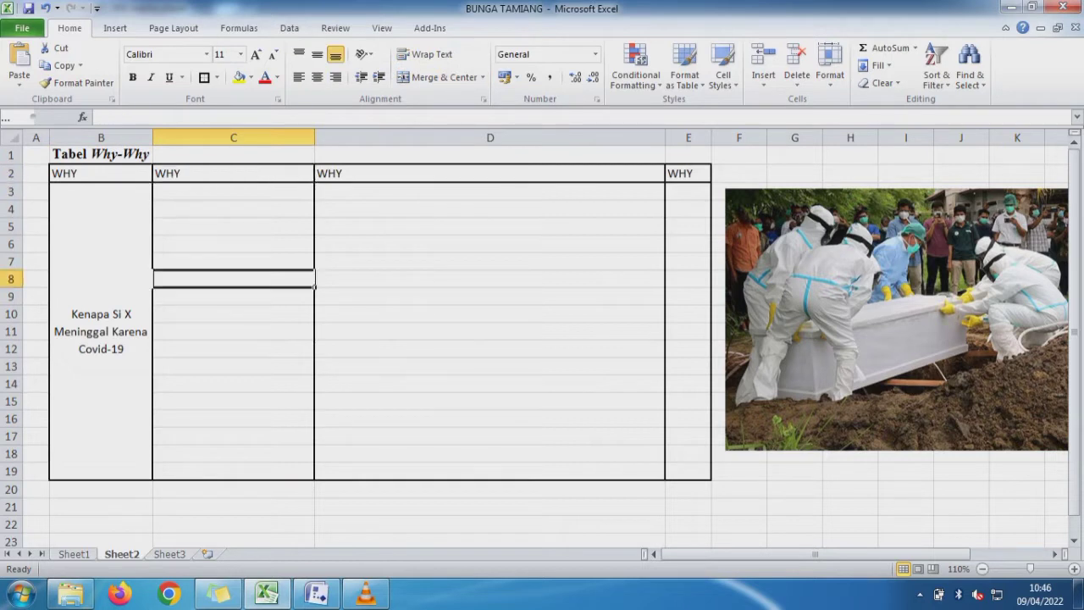
click(490, 174)
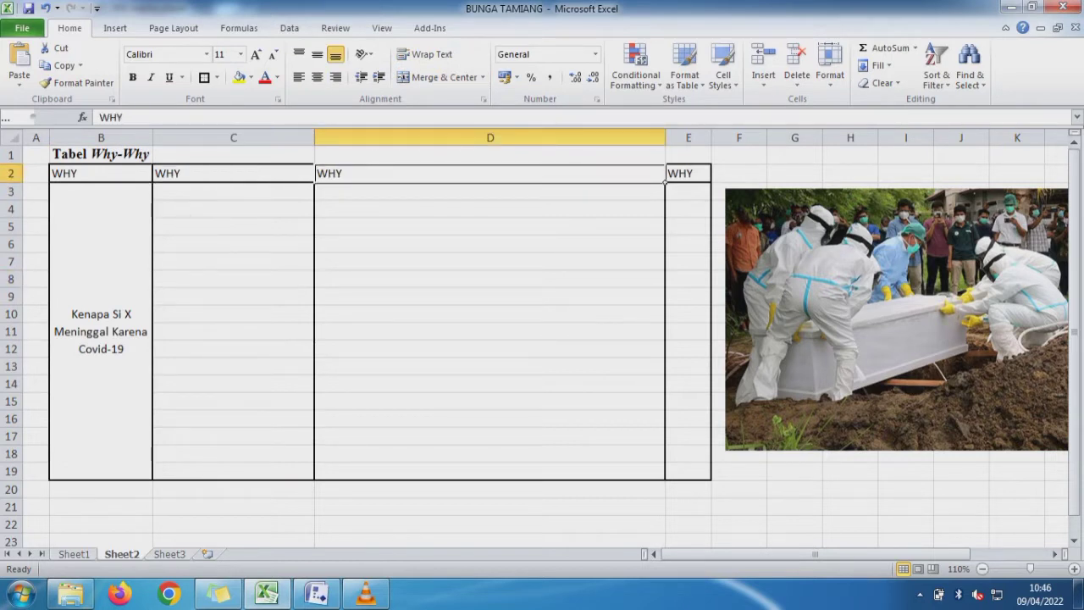
click(850, 154)
click(850, 174)
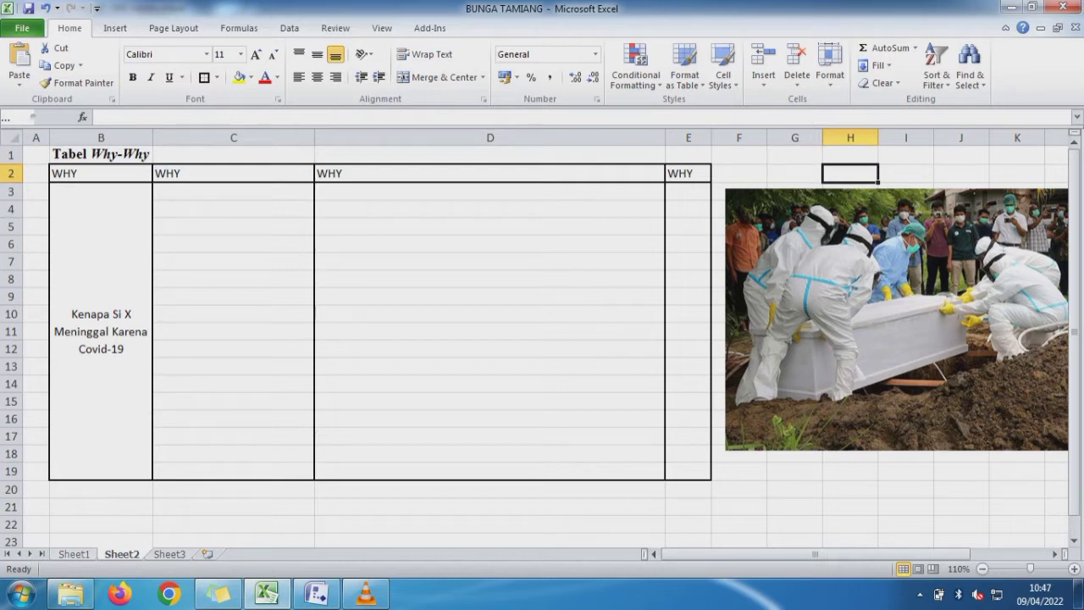
- Review the five management elements (5M) and their source line in rows 2 to 7 of Sheet1
key(ctrl+Page_Up)
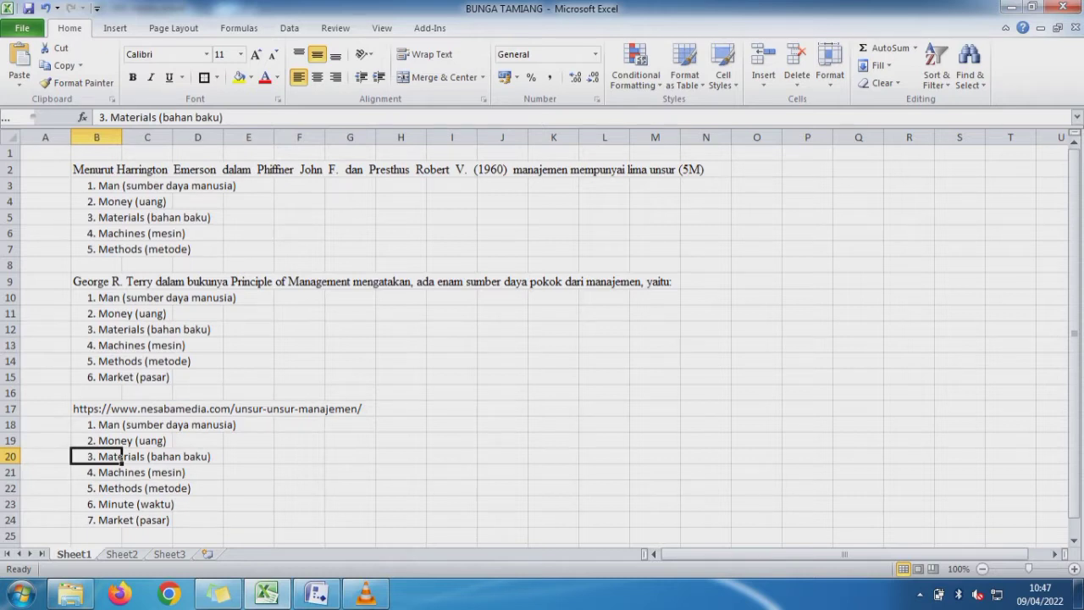
click(118, 170)
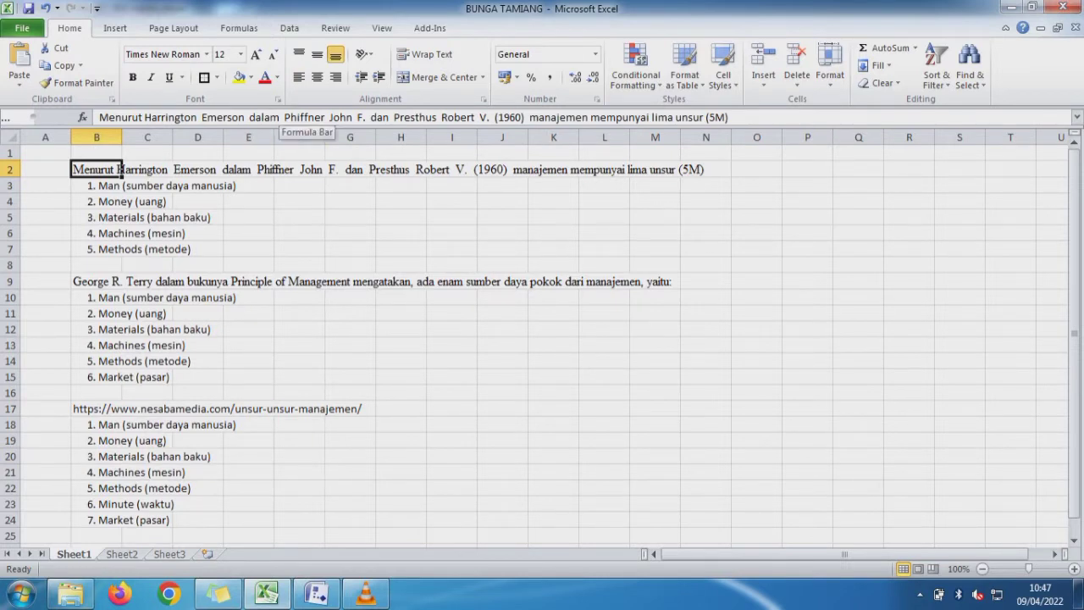
drag(145, 117, 476, 117)
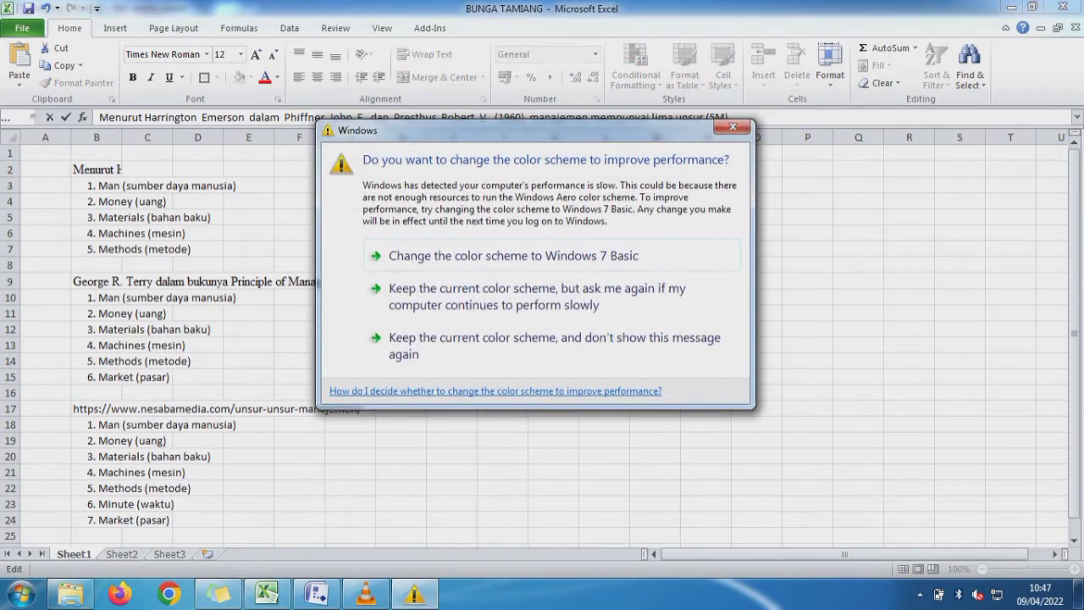
click(299, 202)
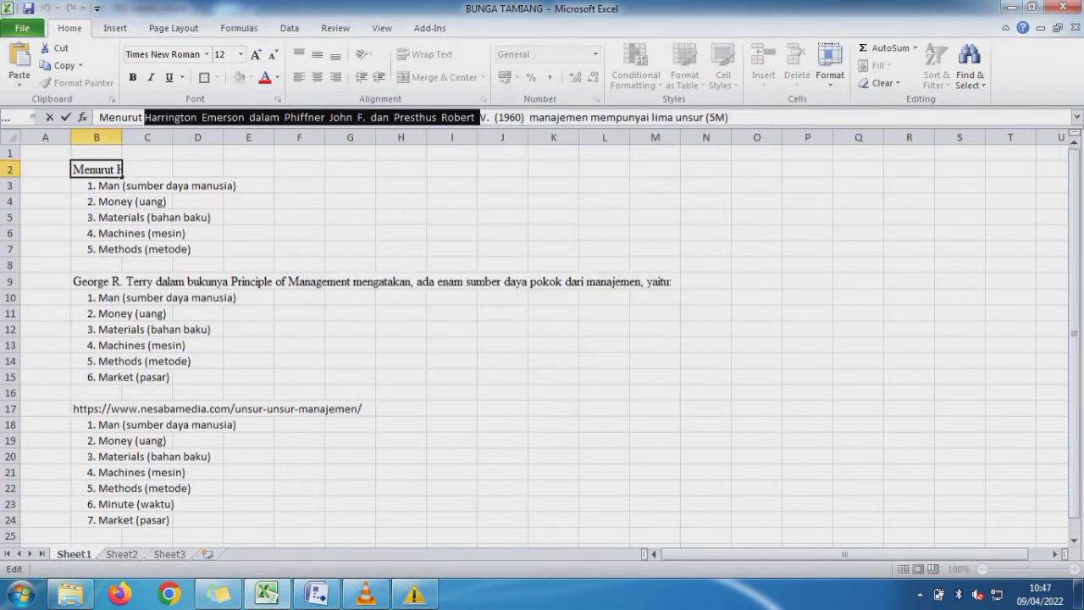
click(299, 202)
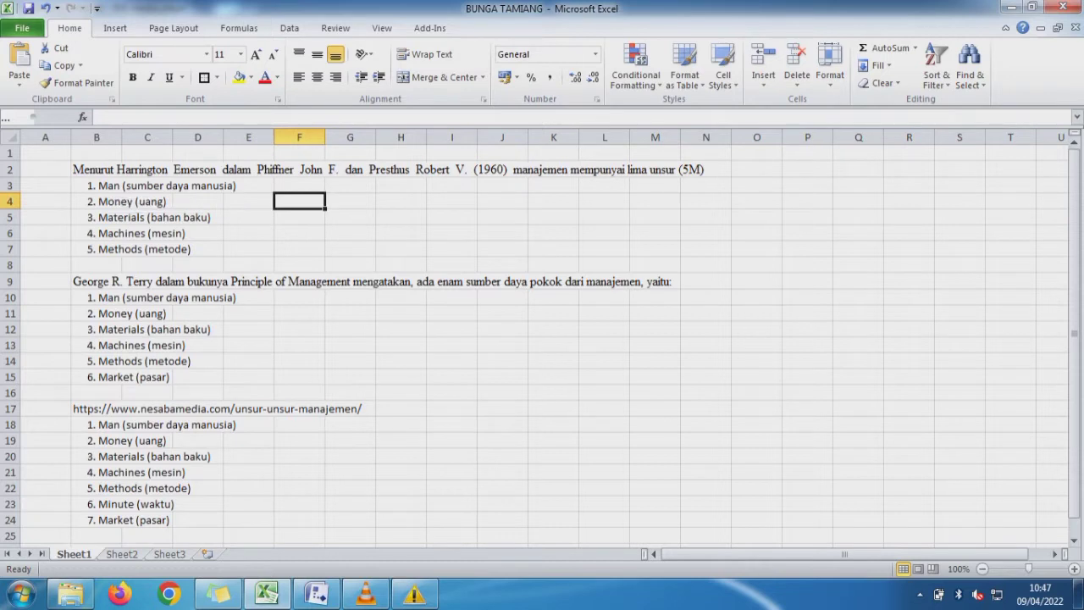
key(Up)
key(Left)
key(Left)
key(Left)
key(Left)
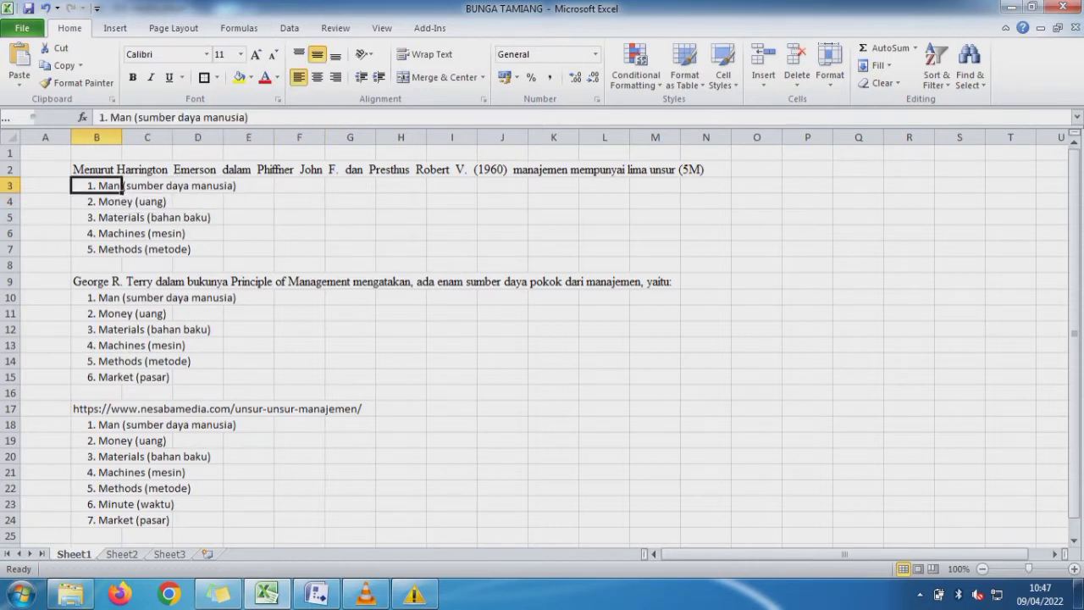
key(Down)
key(Down)
key(Down)
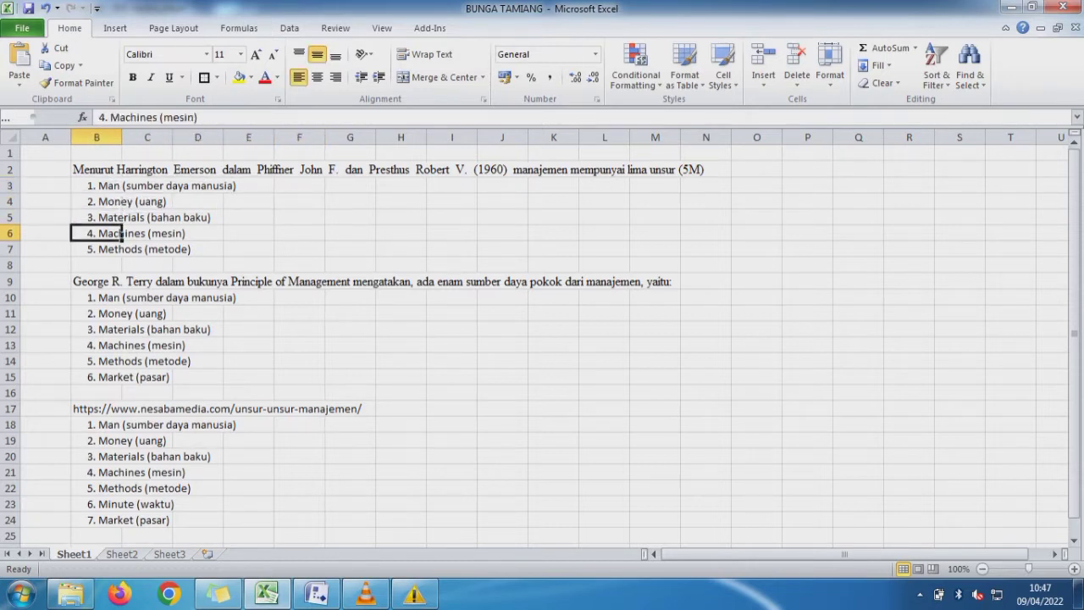
key(Down)
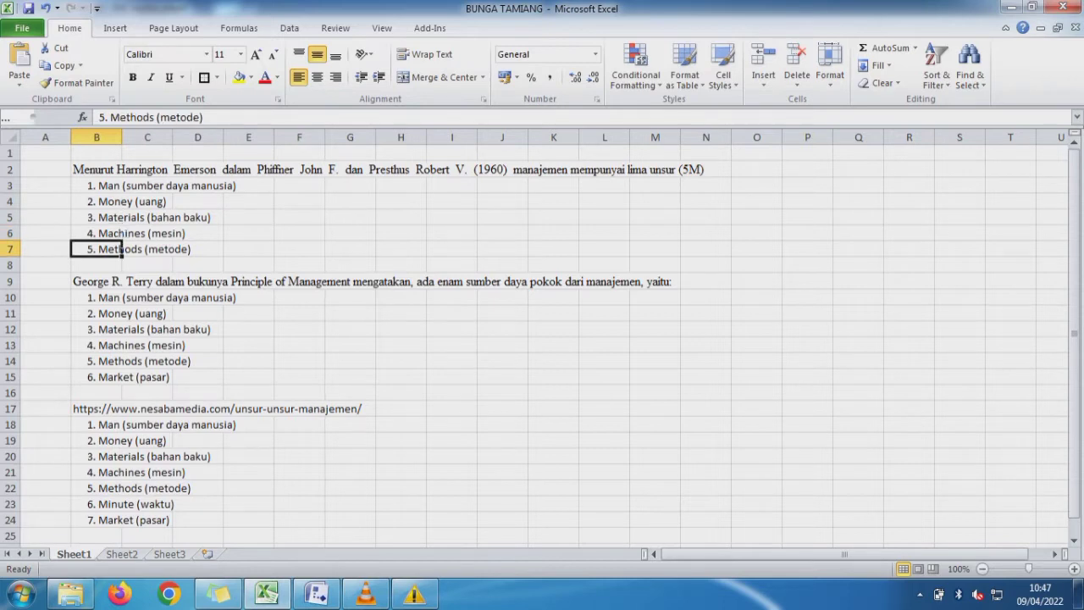
- Review the six management resources and their source line in rows 9 to 15
key(Down)
key(Down)
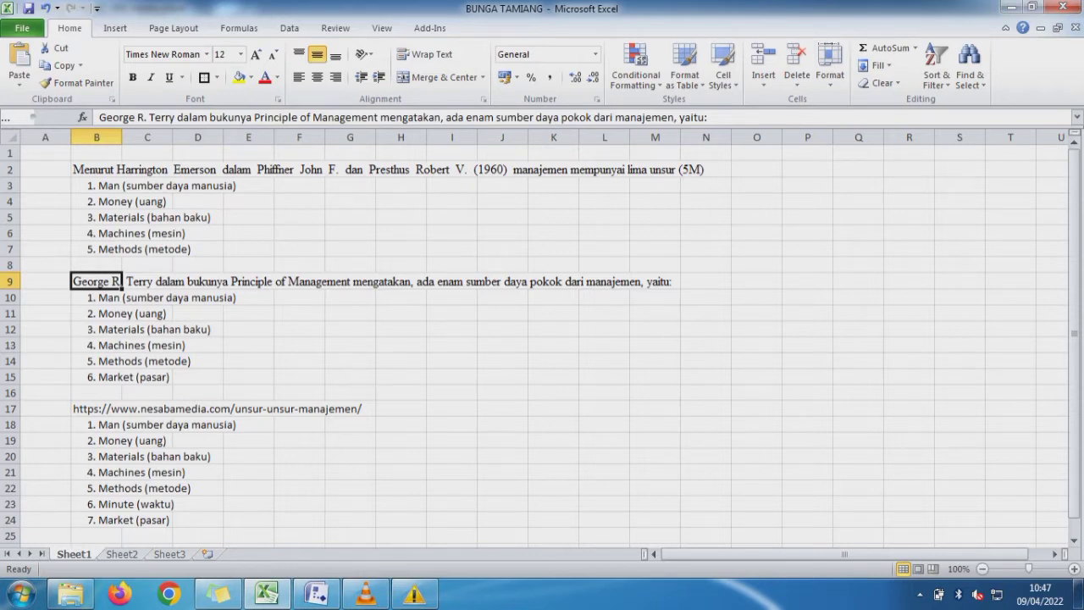
key(Down)
key(Down)
key(Down)
key(Down)
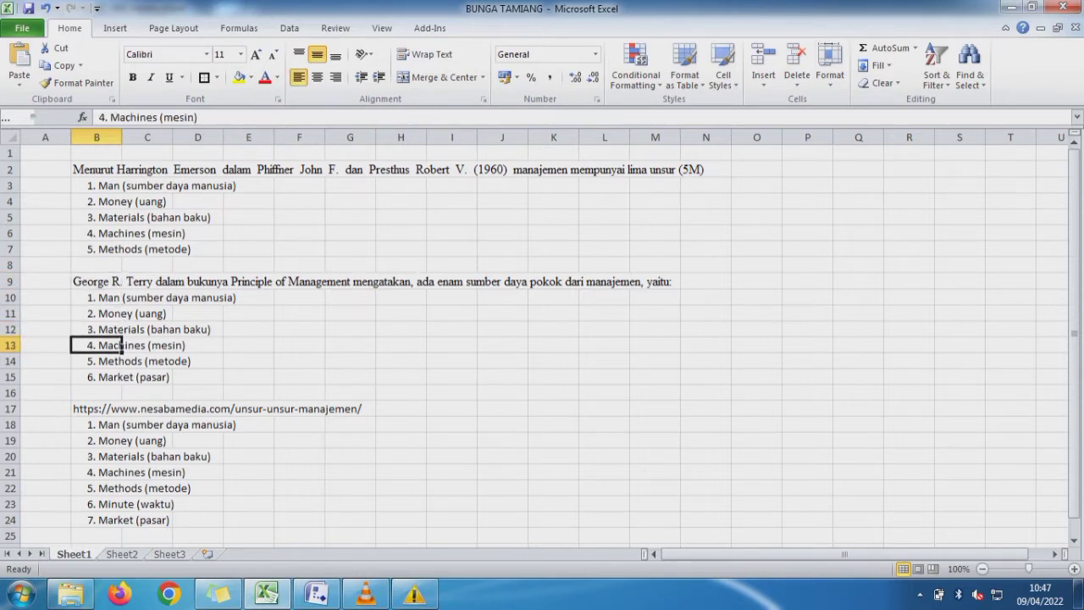
key(Down)
key(Down)
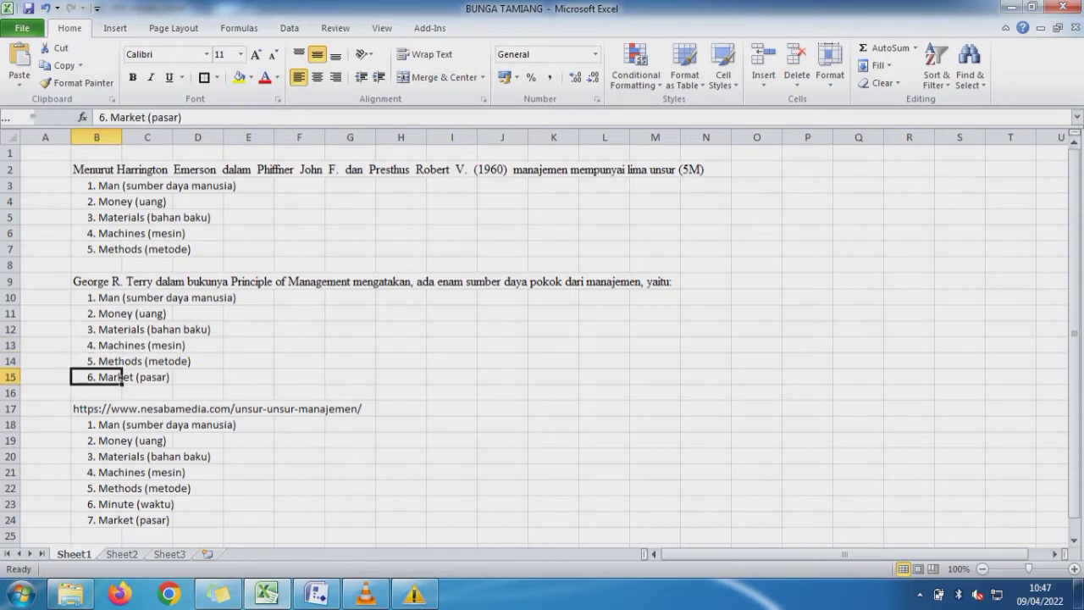
- Review the seven management elements listed under the nesabamedia.com link in rows 17 to 24
key(Down)
key(Down)
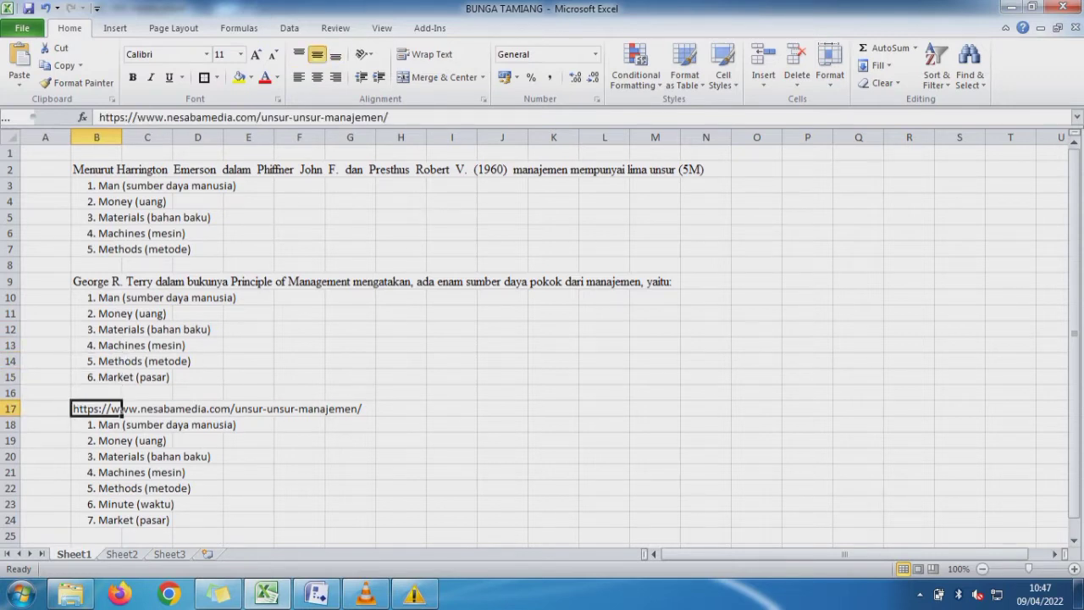
key(Down)
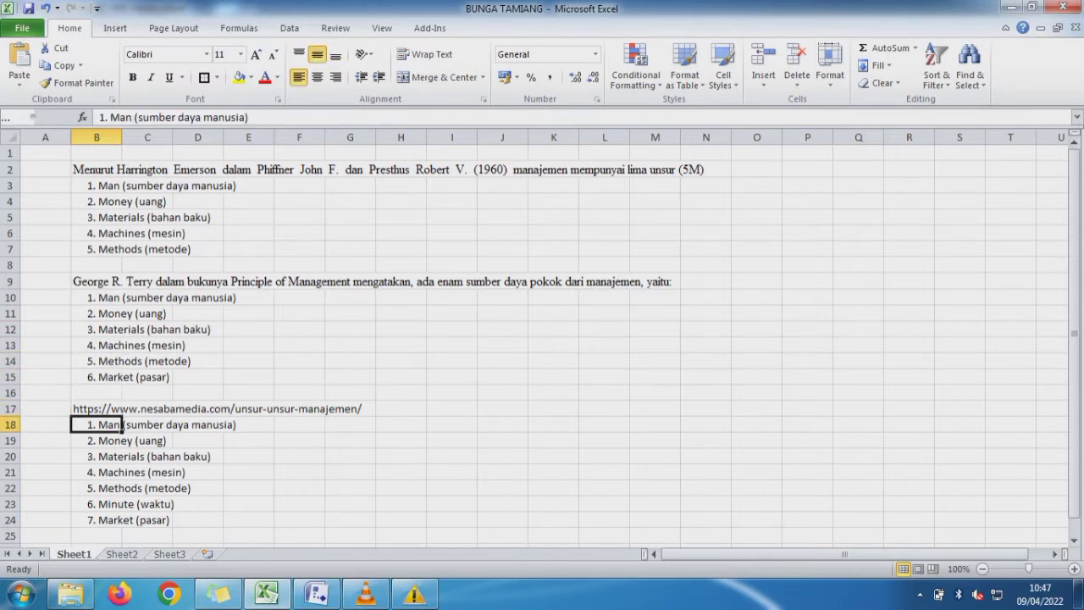
key(Down)
key(Down)
key(Down)
key(Down)
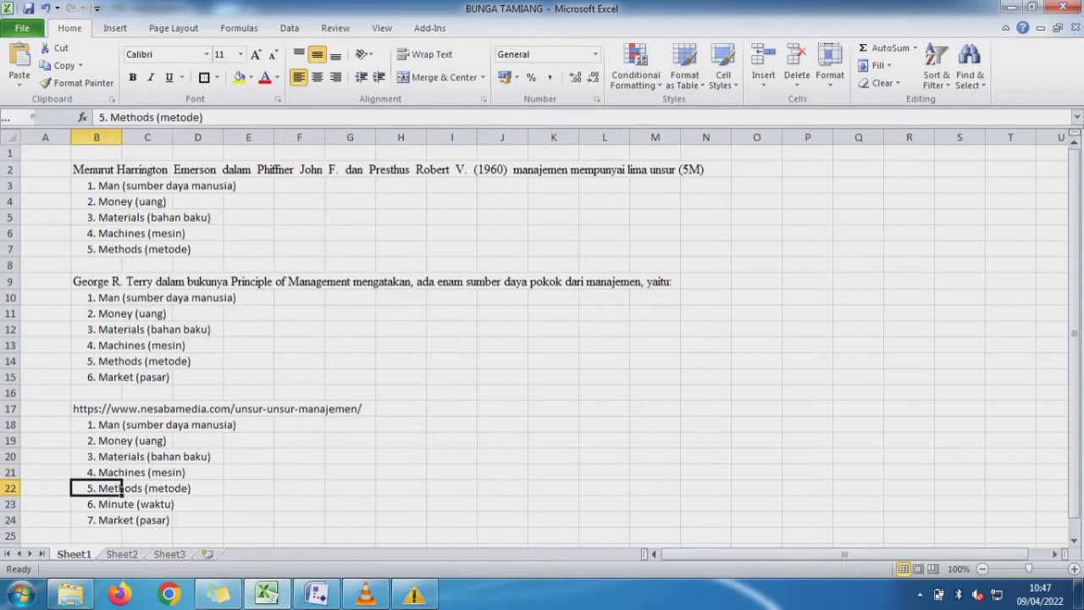
key(Down)
key(Down)
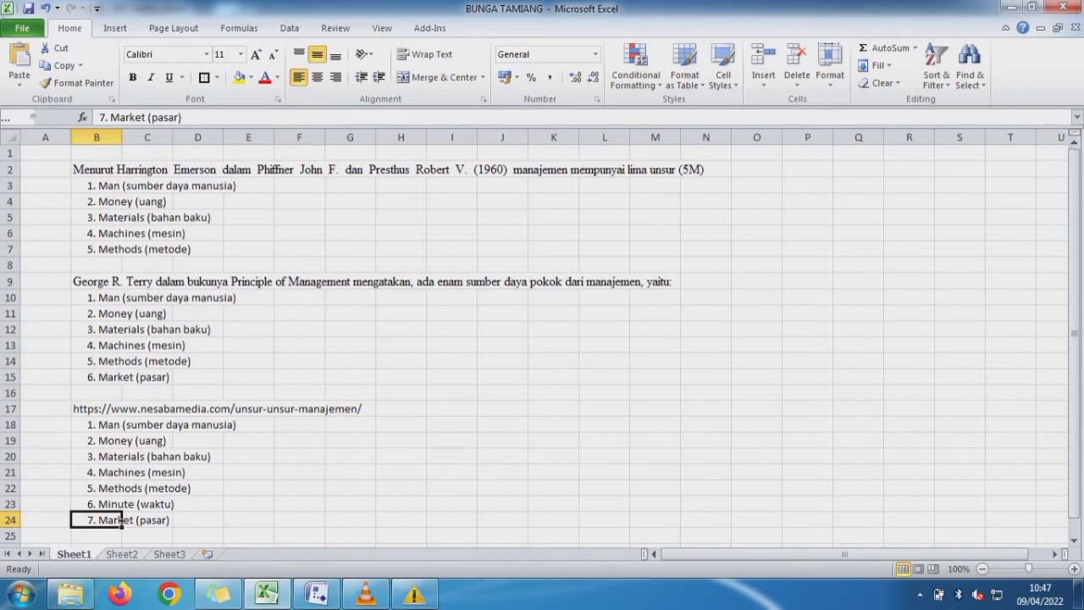
- Make the seven management elements in B18:B24 of Sheet1 bold
key(ctrl+Page_Down)
click(101, 331)
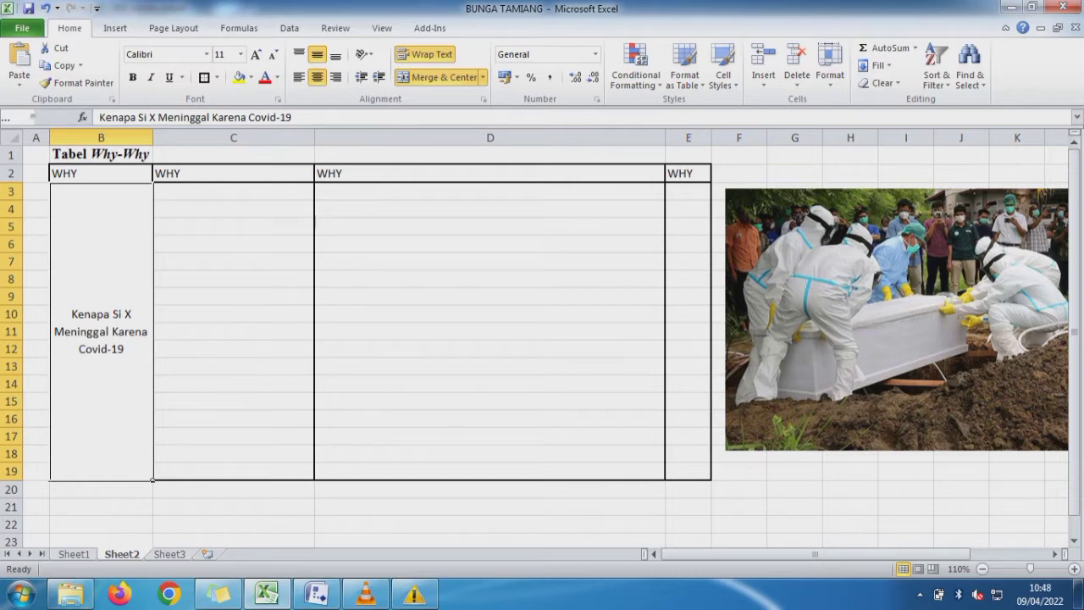
key(ctrl+Page_Up)
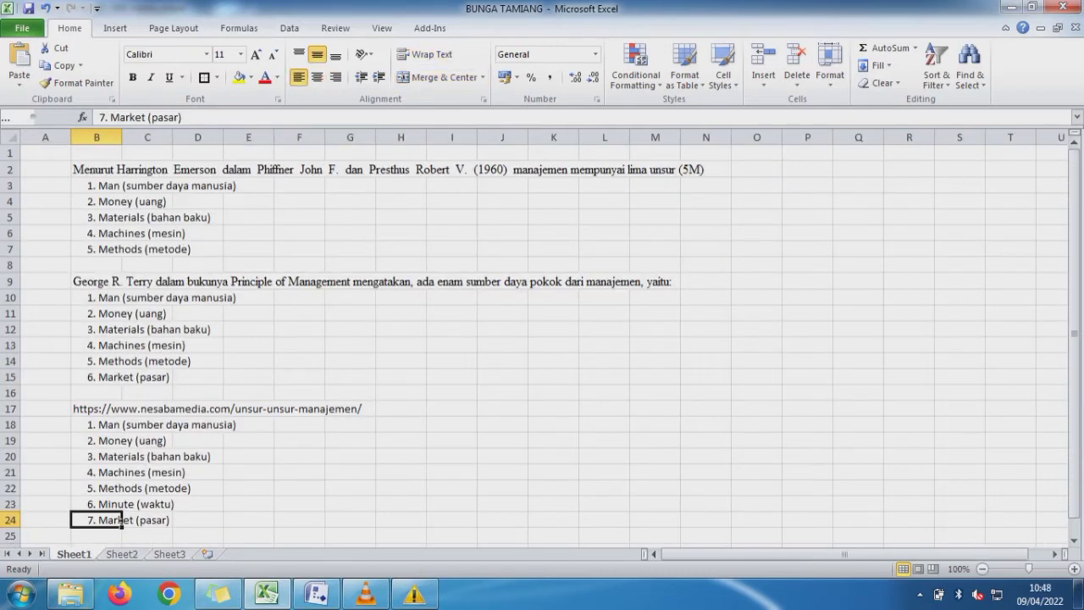
drag(119, 423, 119, 519)
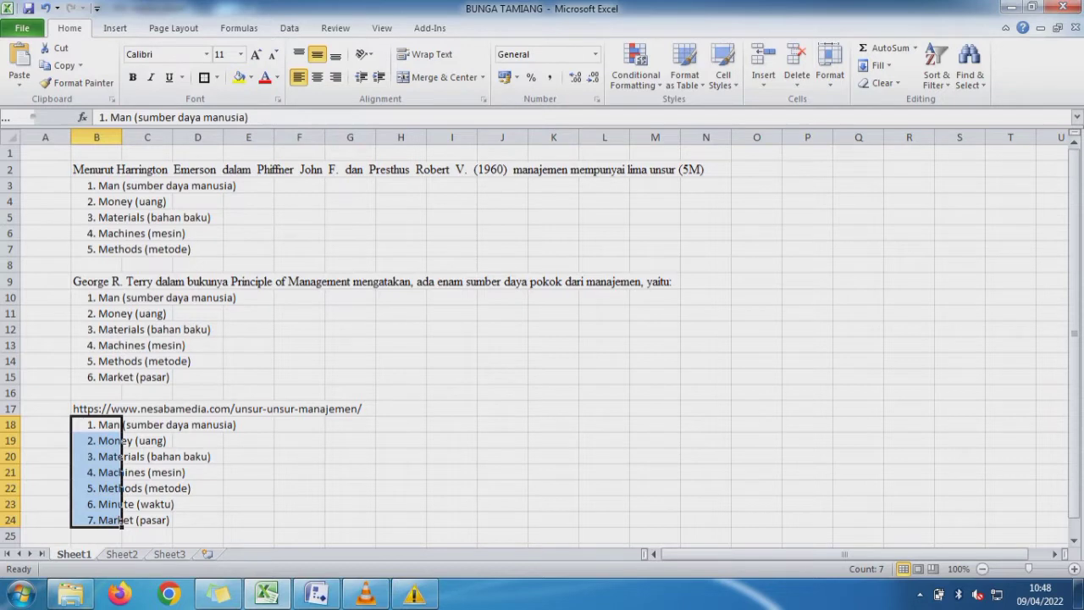
key(ctrl+b)
click(299, 440)
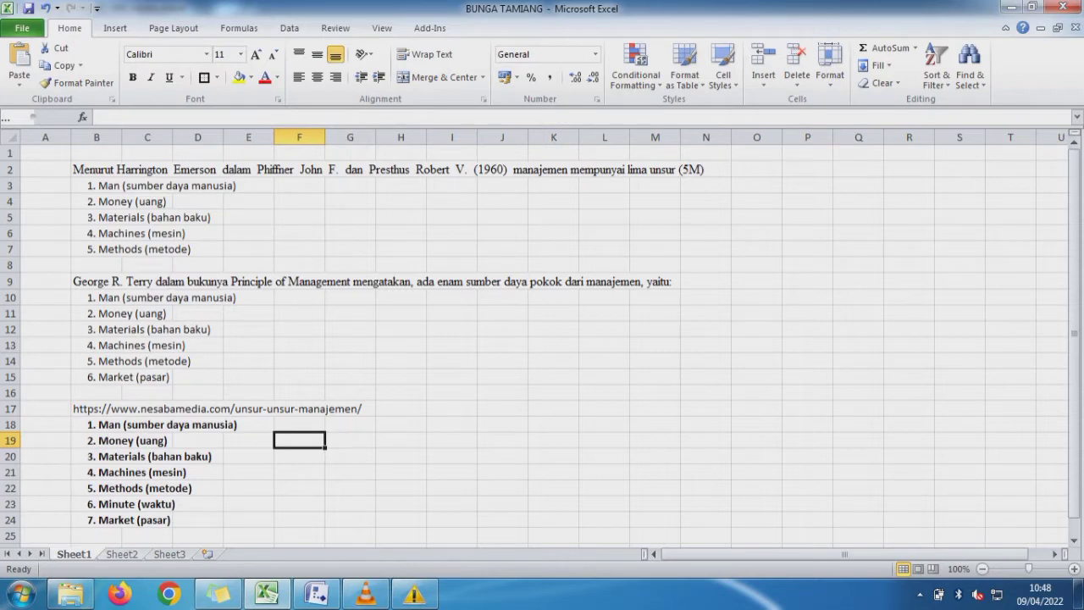
- Copy the text "Materials (bahan baku)" without its number from B20 of Sheet1 into cell C3 of Sheet2
key(ctrl+Page_Down)
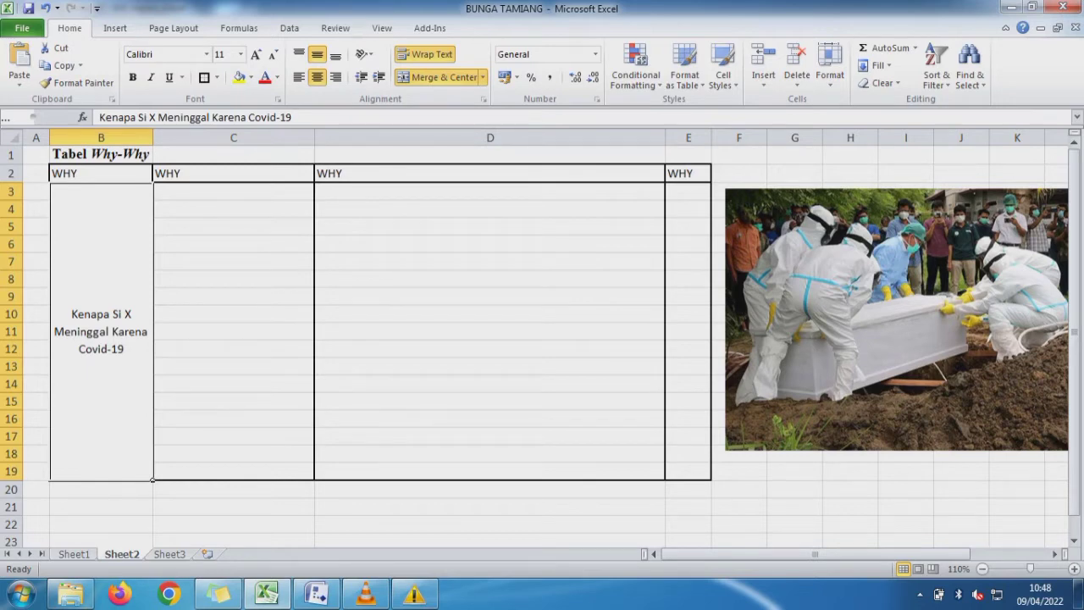
key(ctrl+Page_Up)
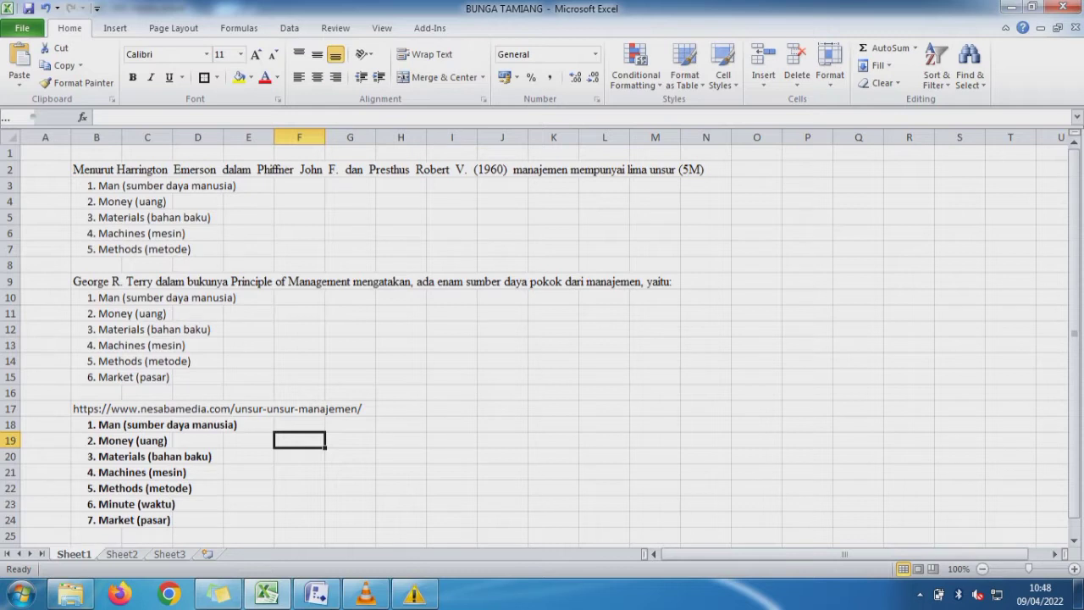
click(46, 457)
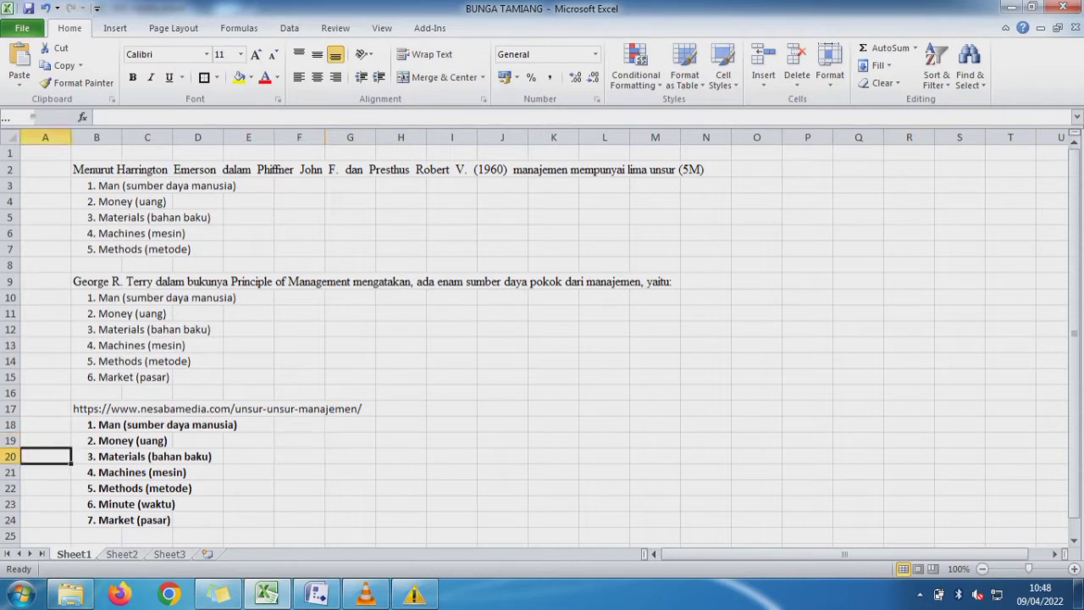
key(Right)
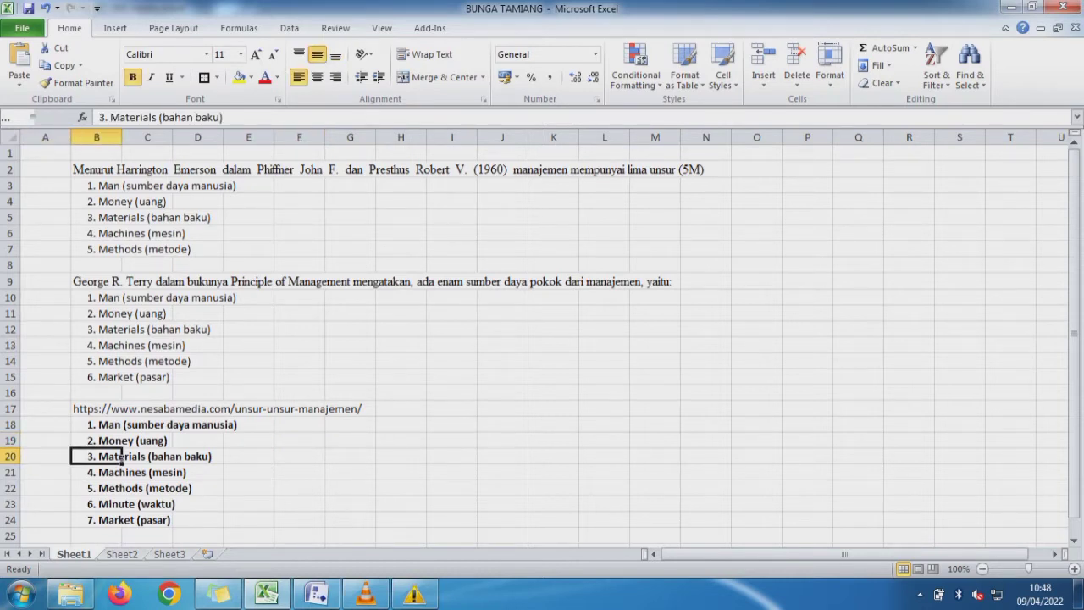
drag(225, 118, 110, 117)
key(ctrl+c)
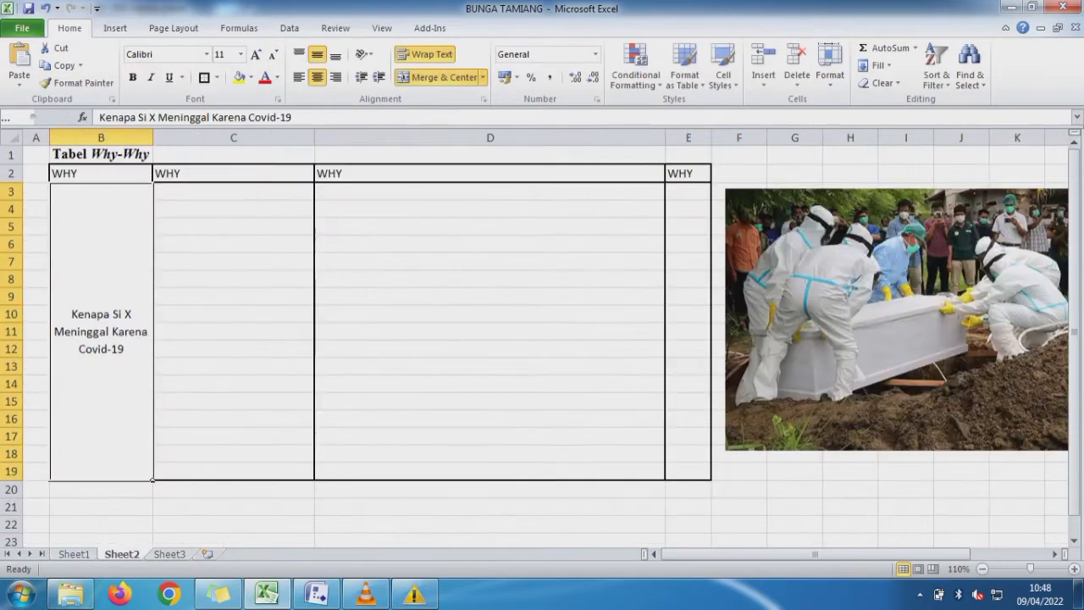
click(234, 191)
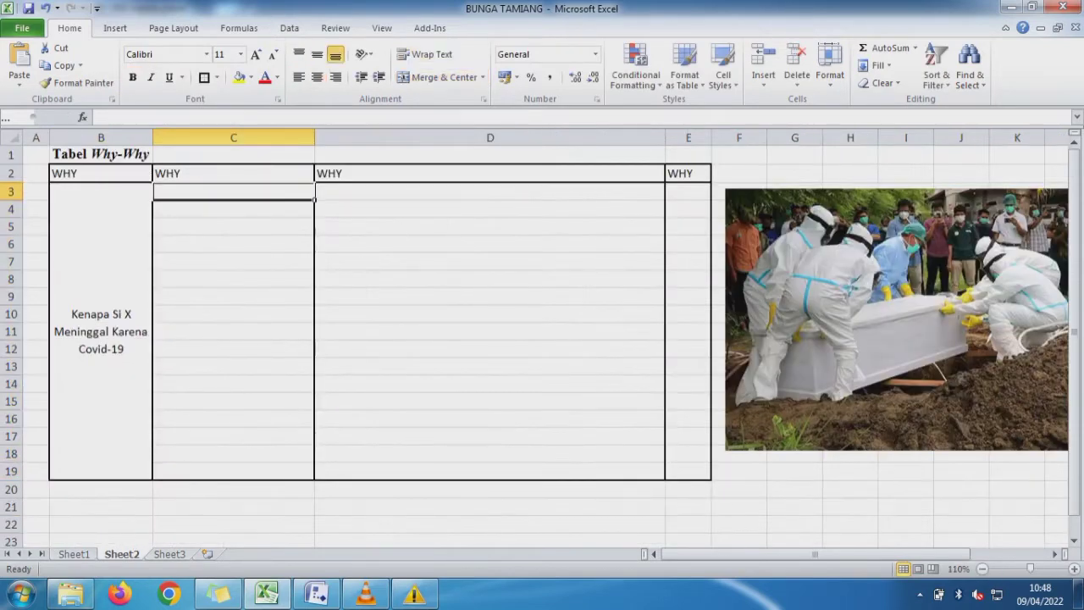
key(ctrl+v)
click(233, 243)
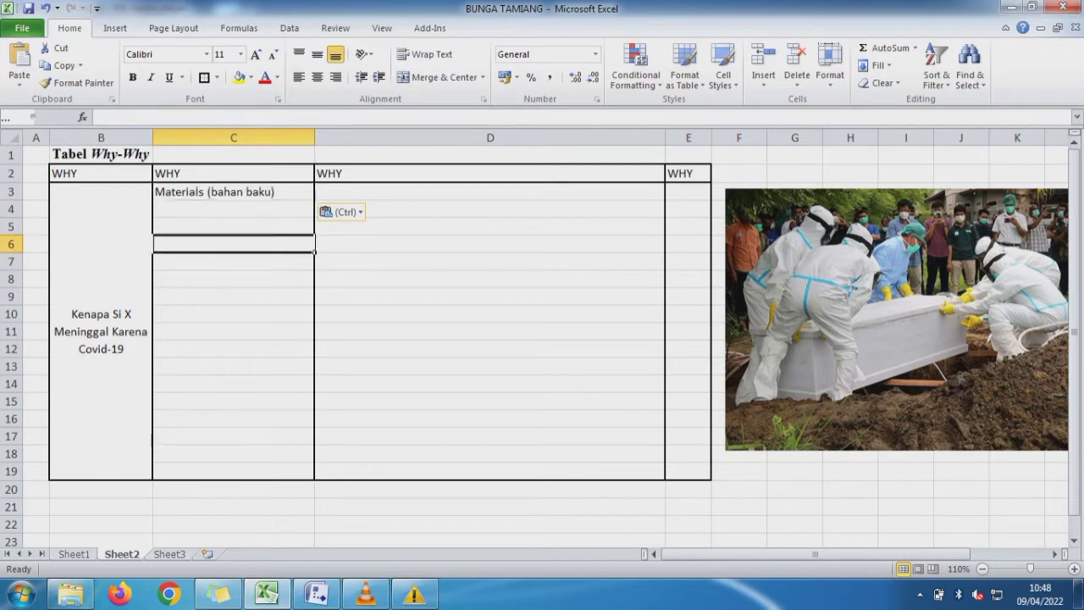
click(234, 191)
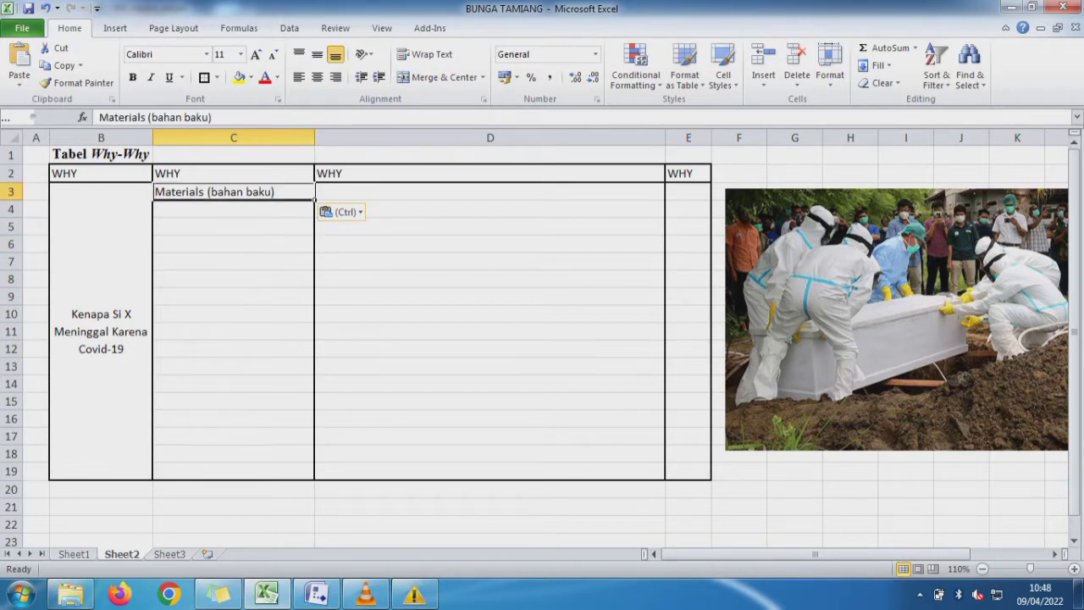
- Enter "Virus Covid 19 Muncul di wuhan Cina" in cell D3 as the first cause beside Materials (bahan baku)
click(490, 191)
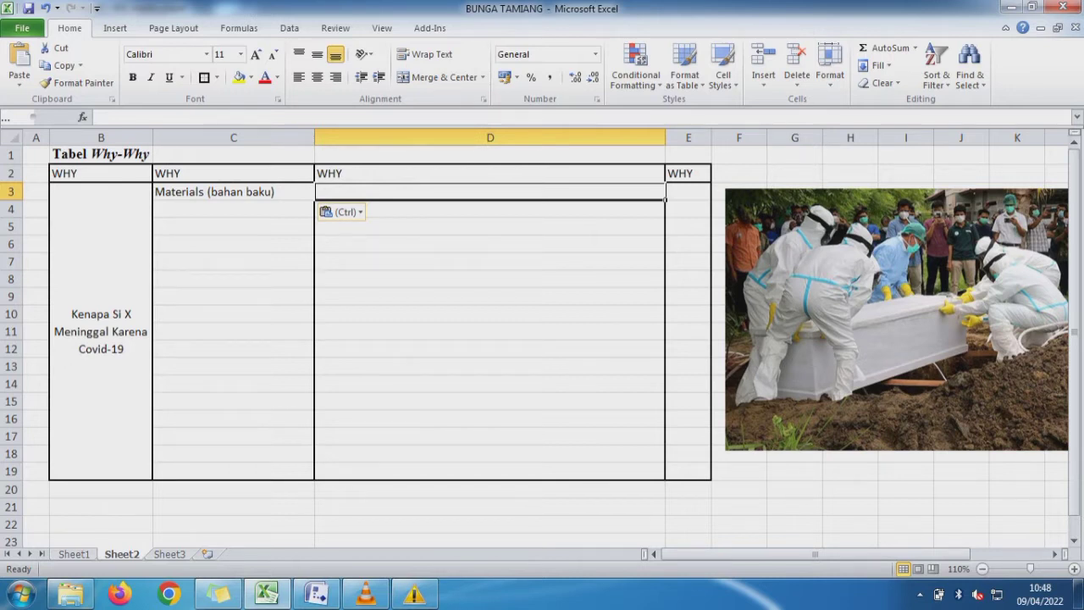
text(Virus)
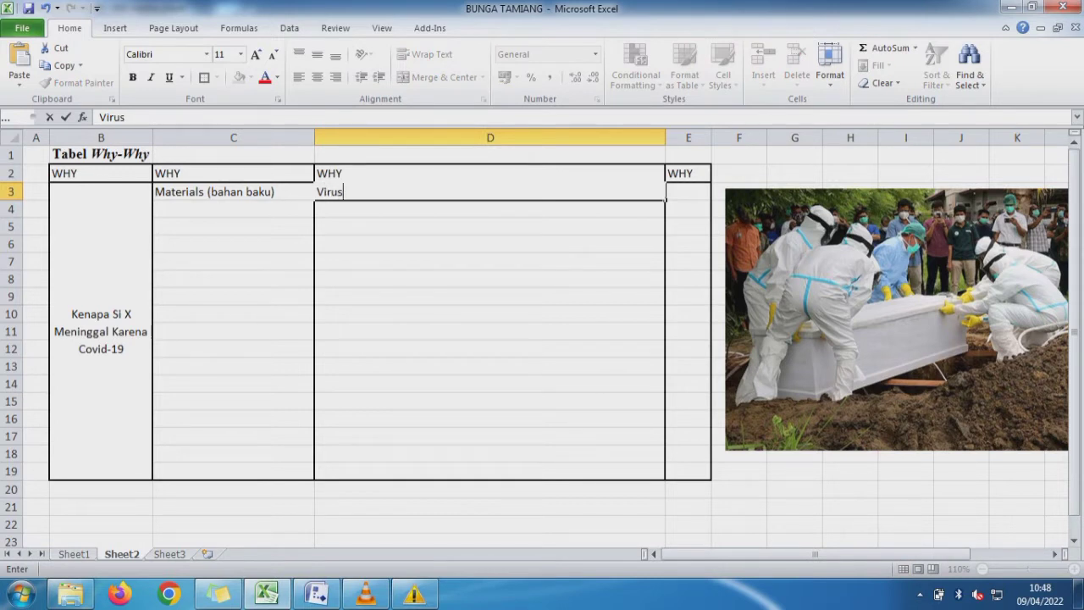
text( Covid 19 Mun)
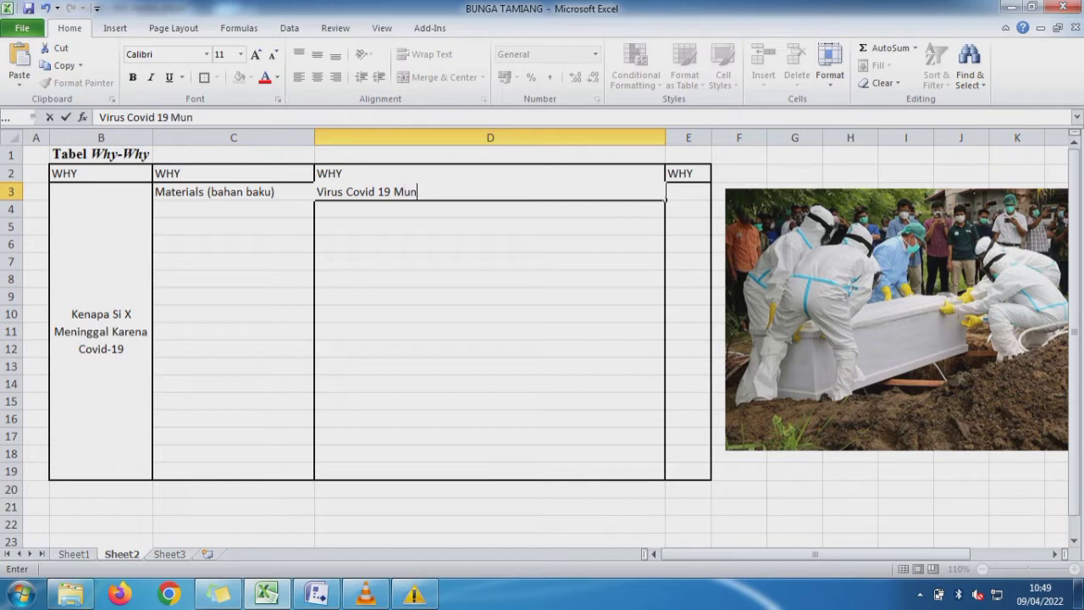
text(cul di wuhan)
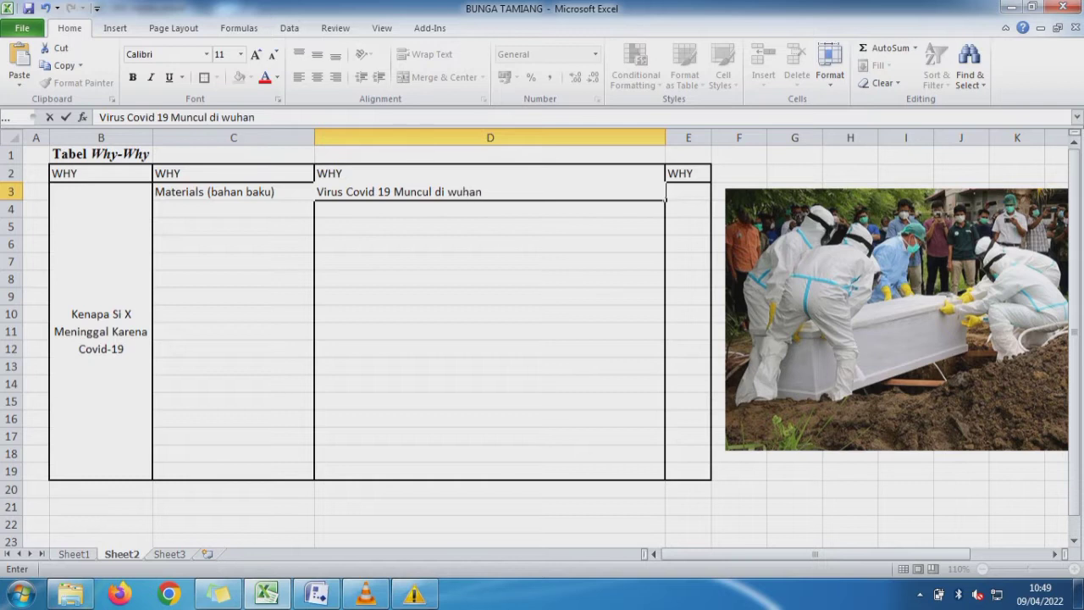
key(BackSpace)
text(n Cina)
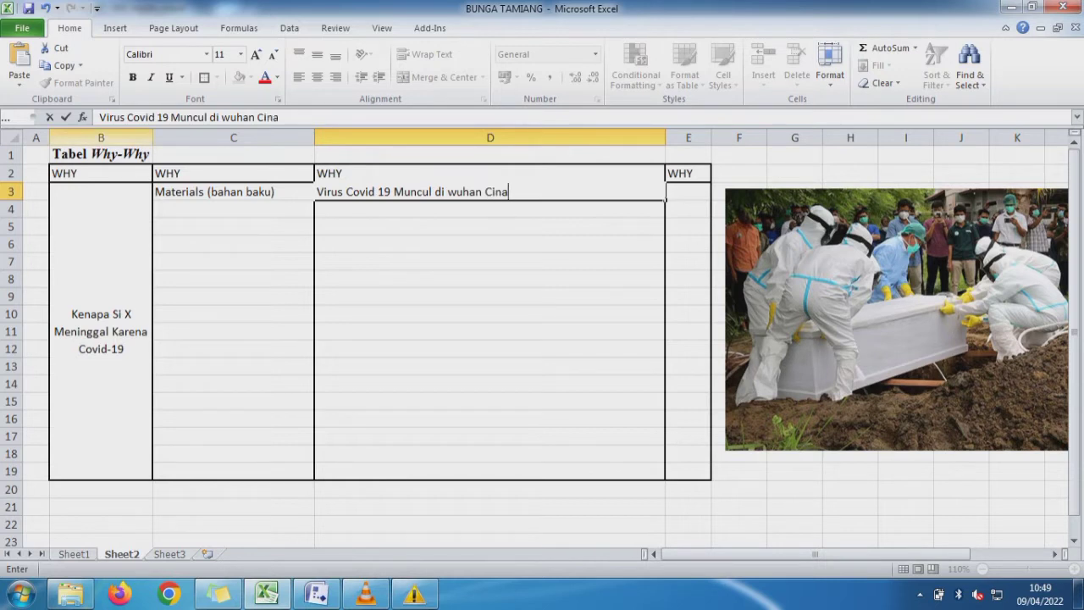
- Make only the word "Virus" bold in the D3 text and commit the entry
drag(125, 118, 100, 117)
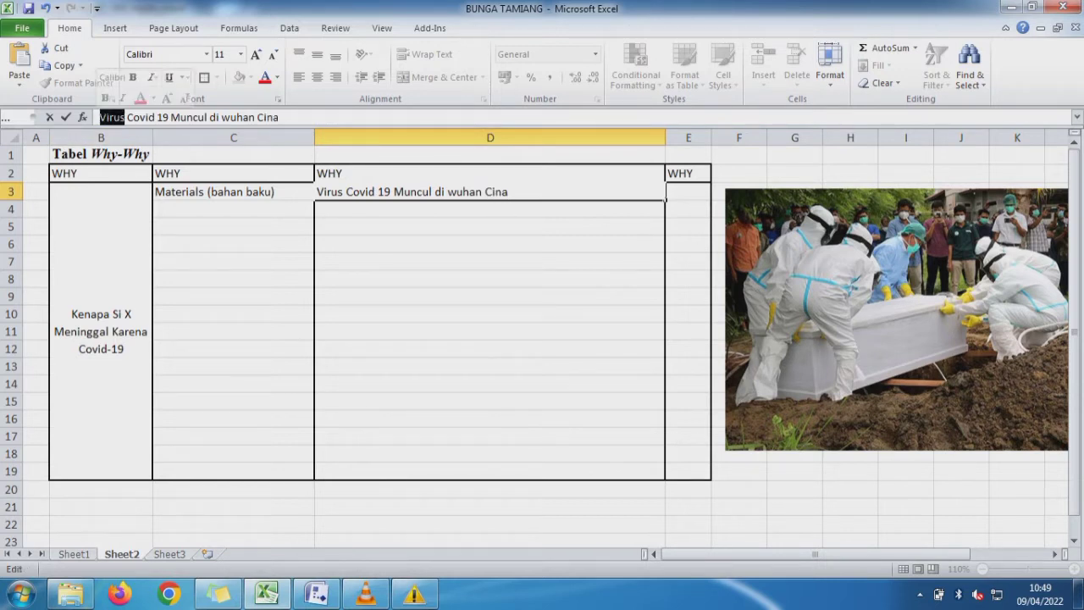
key(ctrl+b)
key(Return)
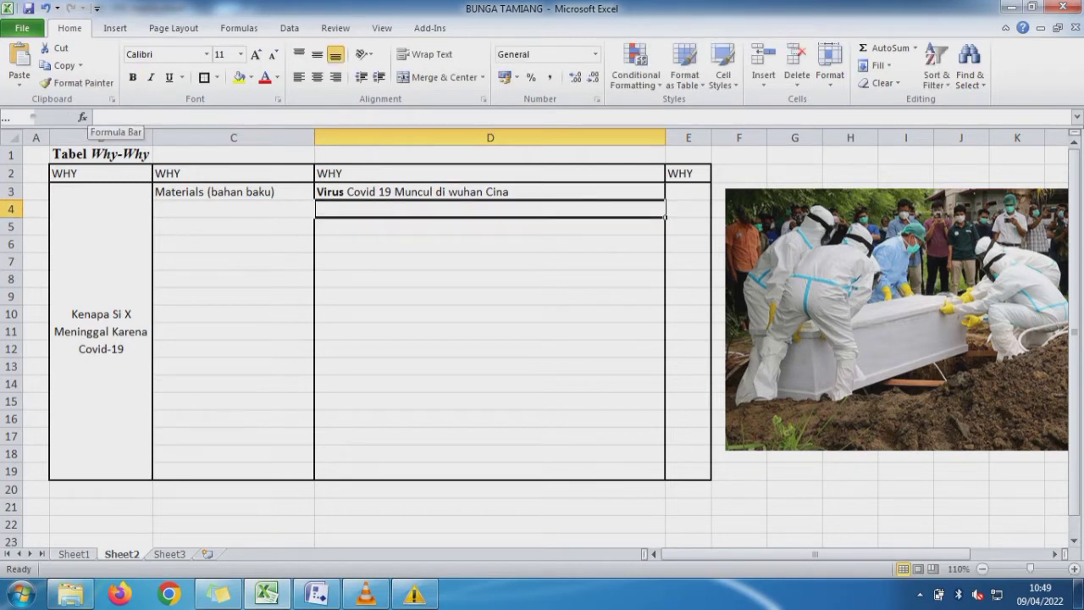
- Enter "Ada Orang sebagai media yang mem bawa virus dari cina ke indonesia" in cell D4
text(A)
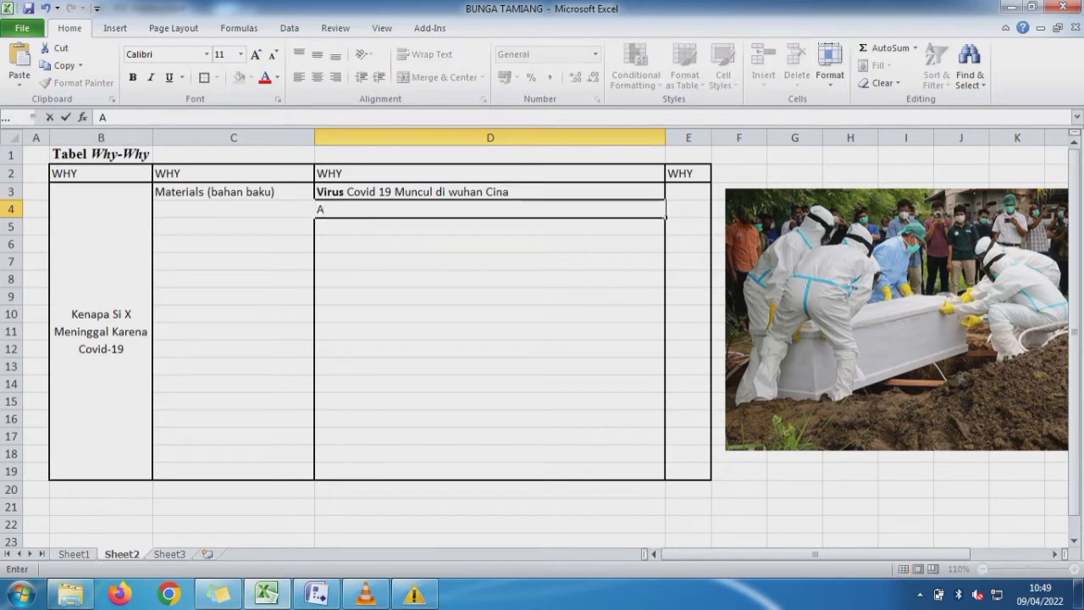
text(da Ora)
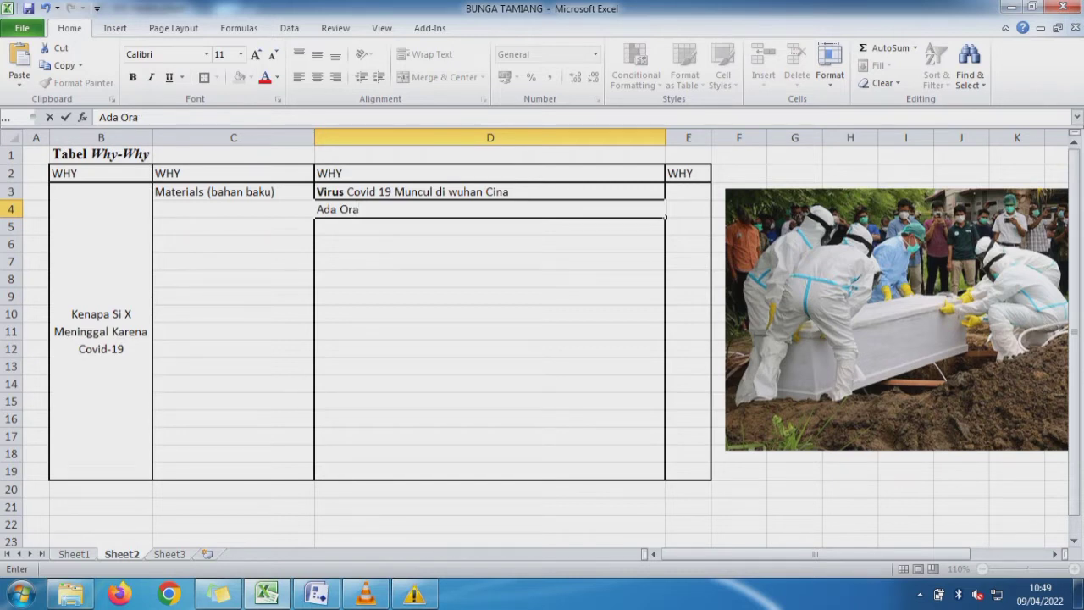
text(b)
key(BackSpace)
text(ng sebaga)
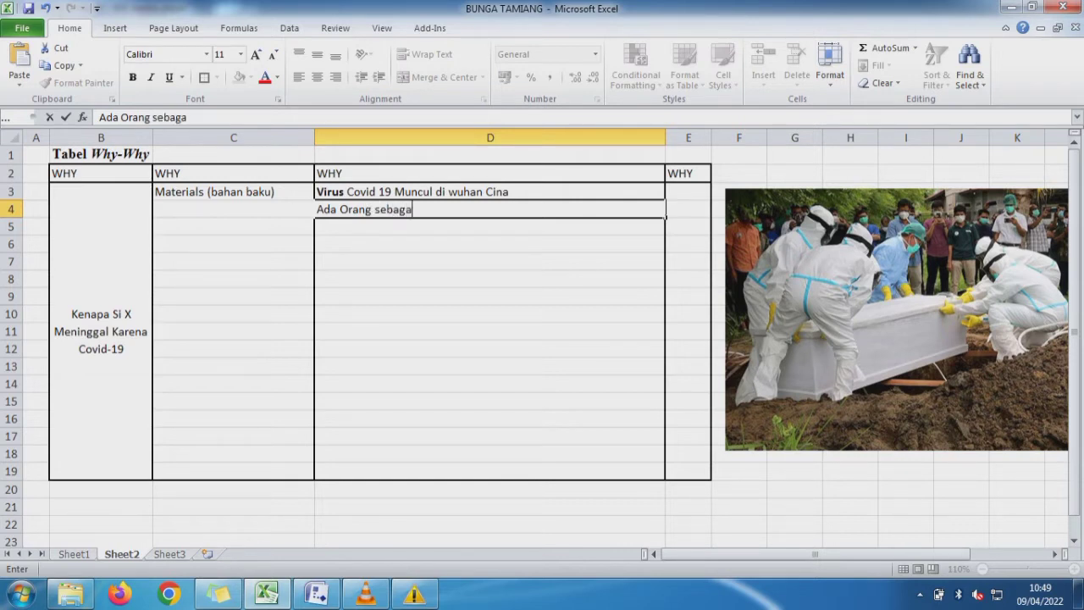
text(i media yang )
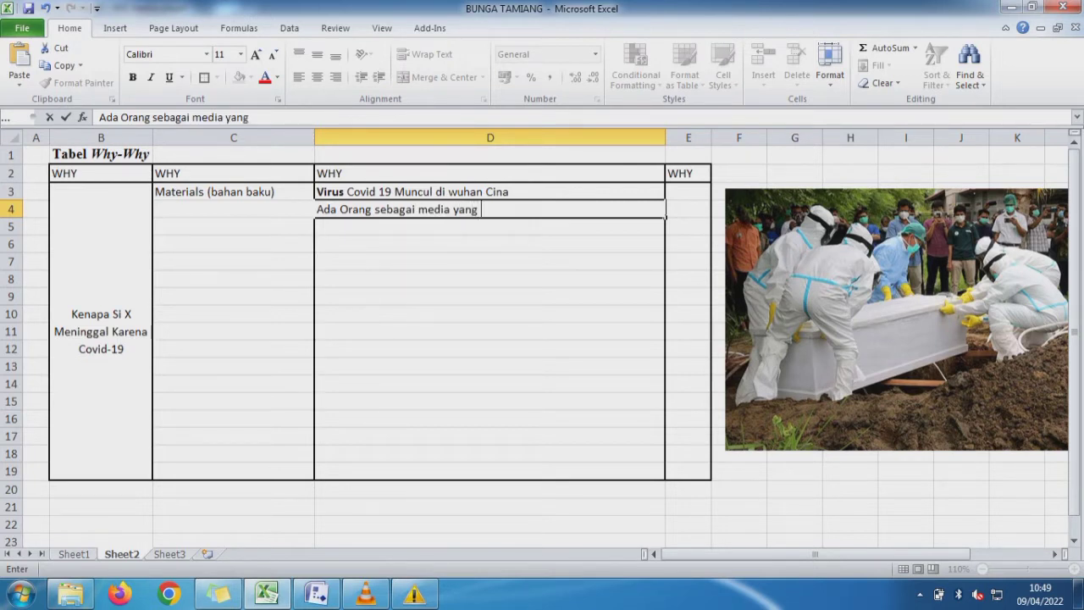
text(mem bawa c)
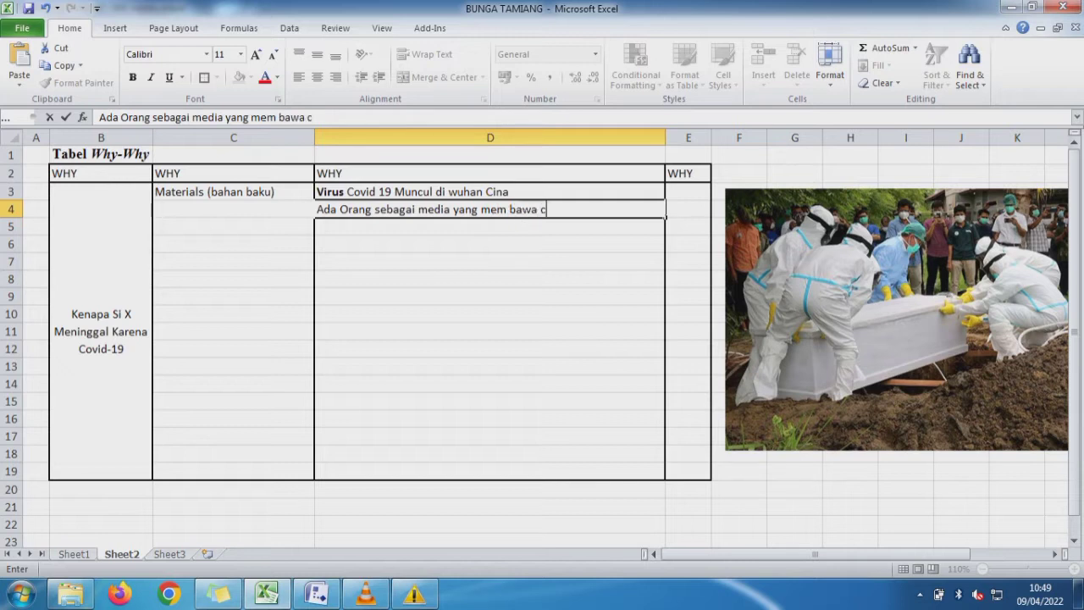
key(BackSpace)
text(virus dari)
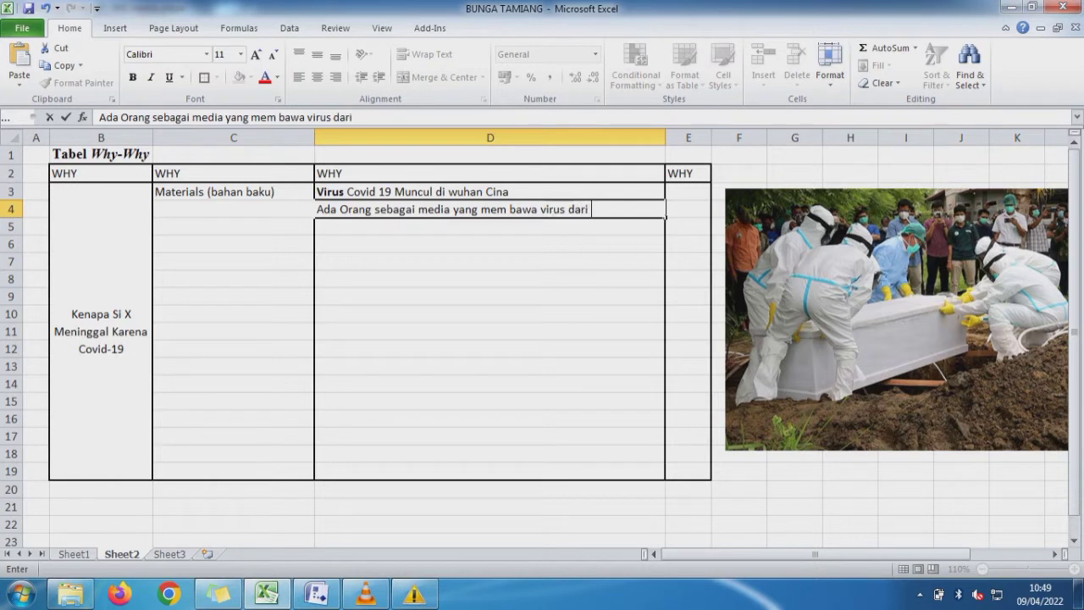
text( cina ke ind)
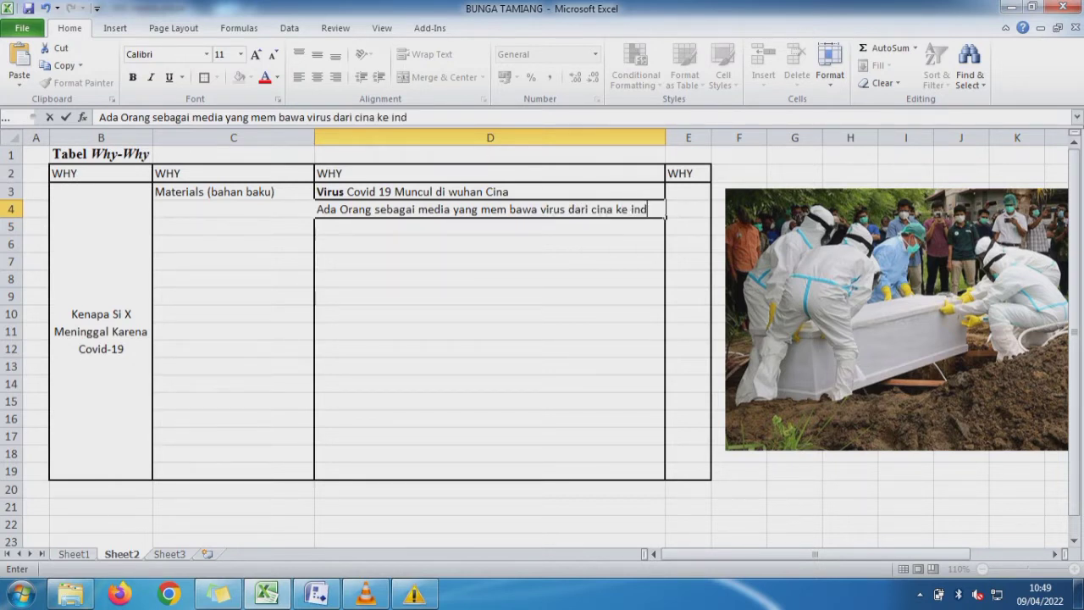
text(onesia)
key(Return)
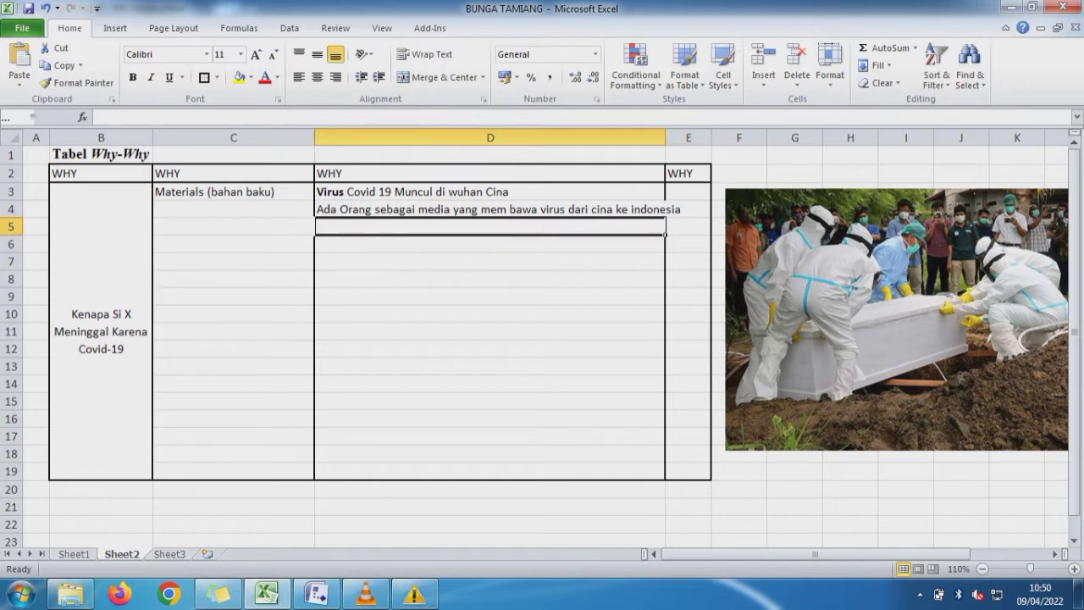
- Make only the words "Ada Orang" bold in the D4 text
key(Up)
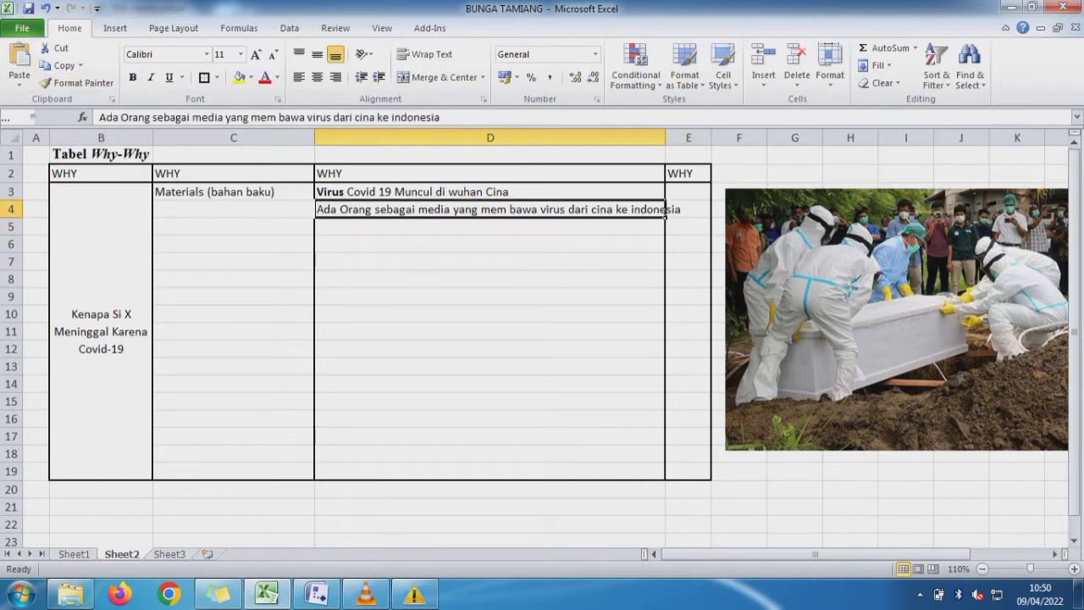
drag(152, 117, 99, 116)
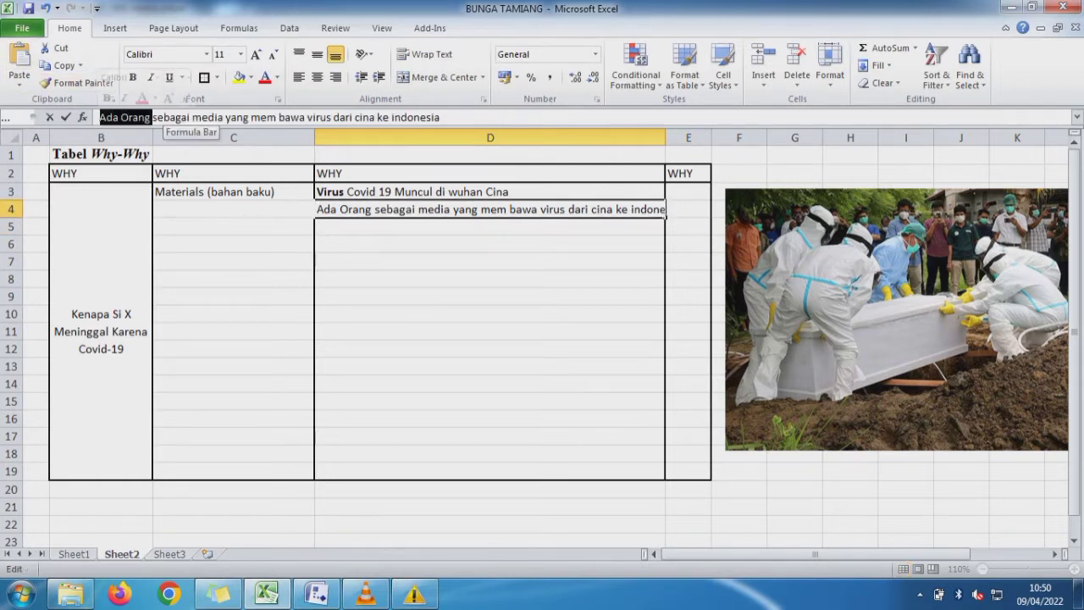
key(ctrl+b)
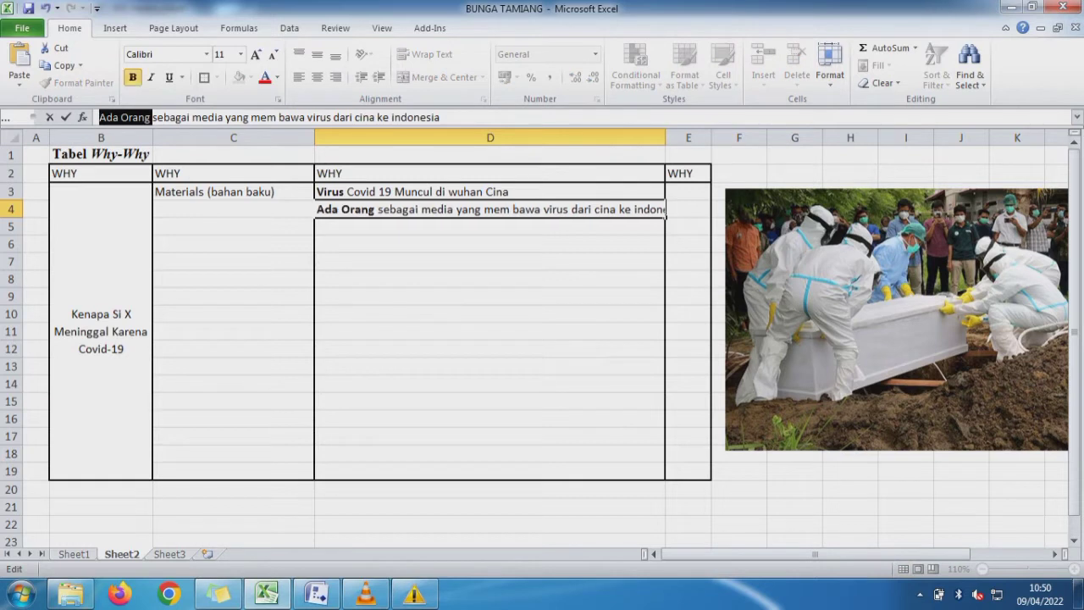
key(Return)
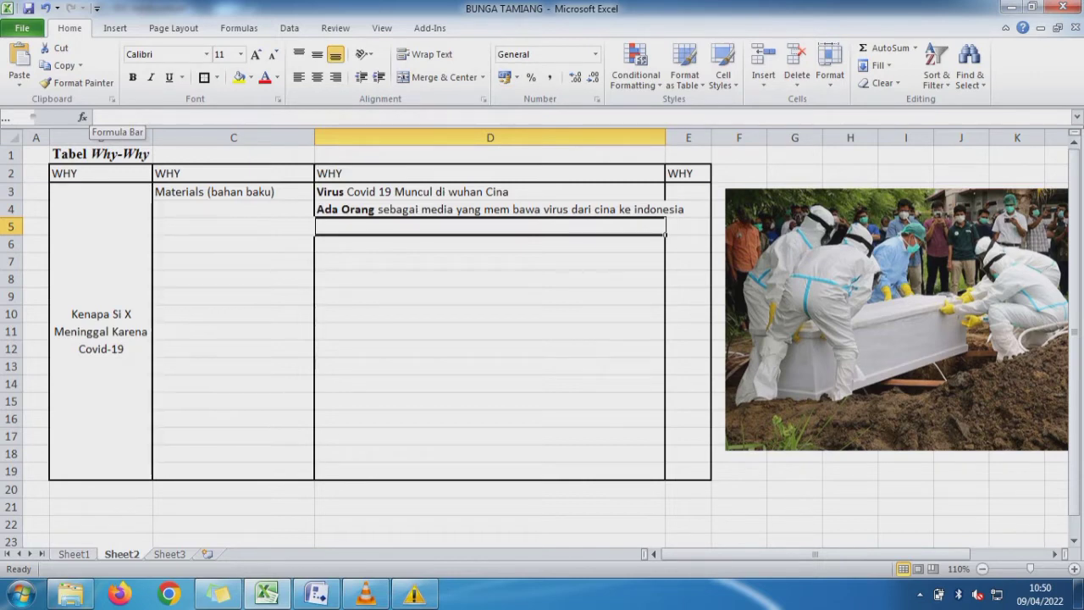
- Fill cell B20, "3. Materials (bahan baku)", on Sheet1 with yellow
key(Down)
key(Down)
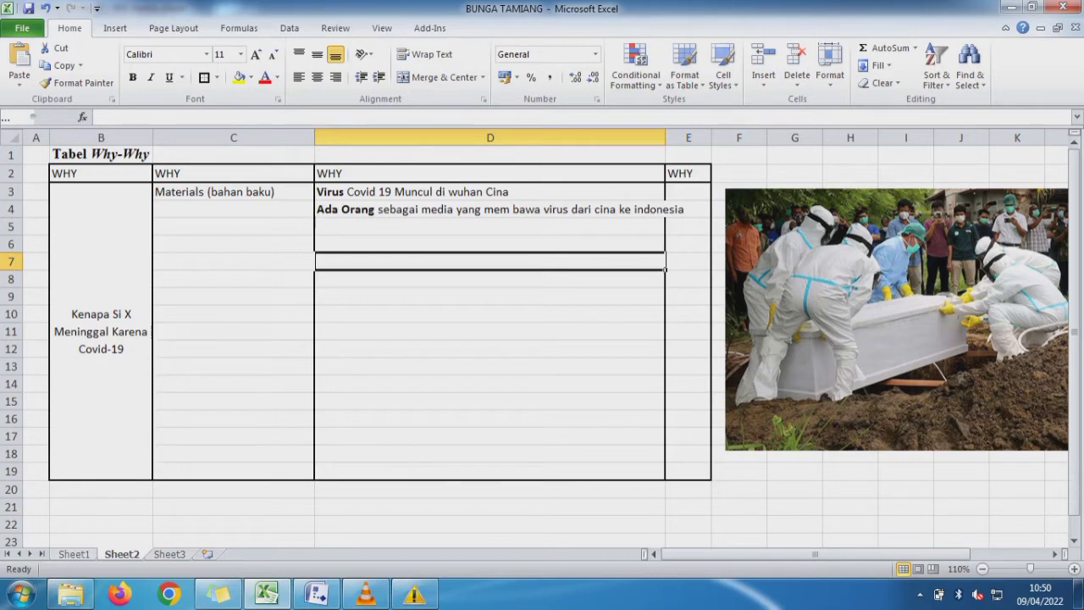
key(ctrl+Page_Up)
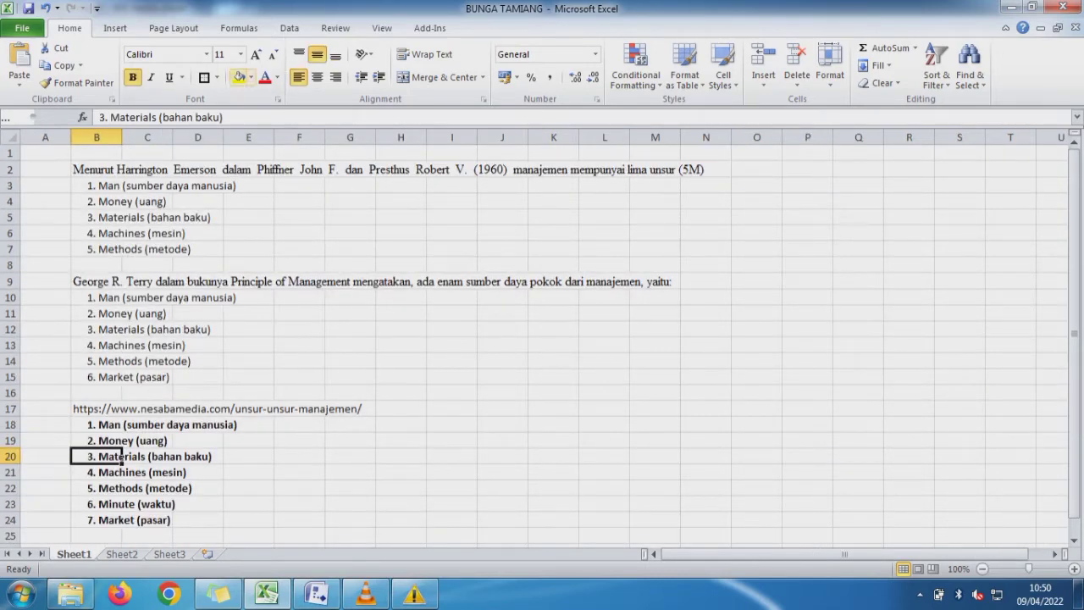
click(240, 77)
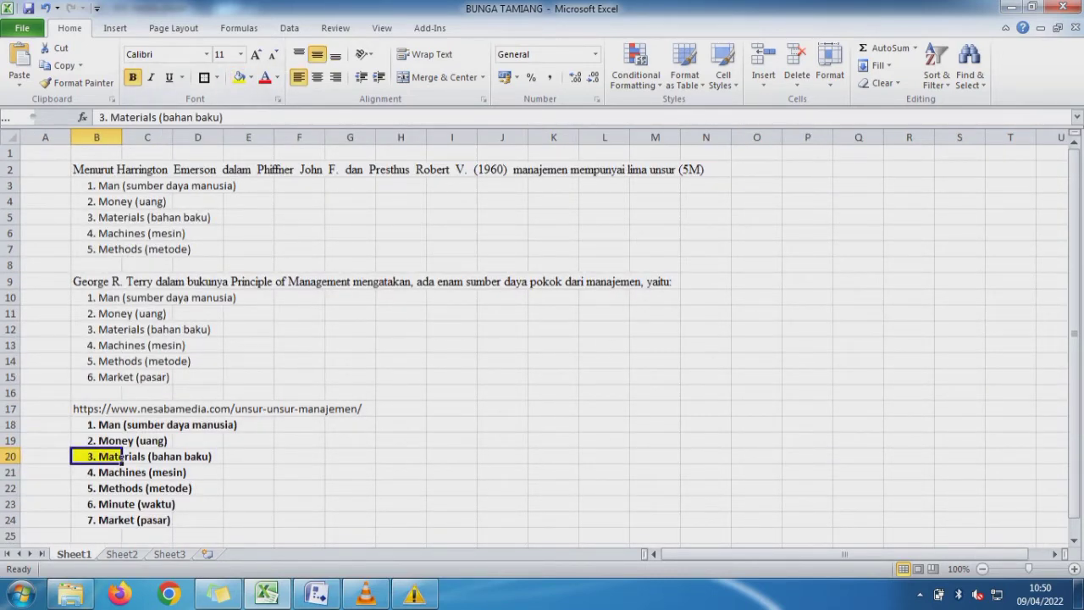
- Copy the text "Methods (metode)" without its number from B22 of Sheet1 into cell C7 of Sheet2
click(123, 473)
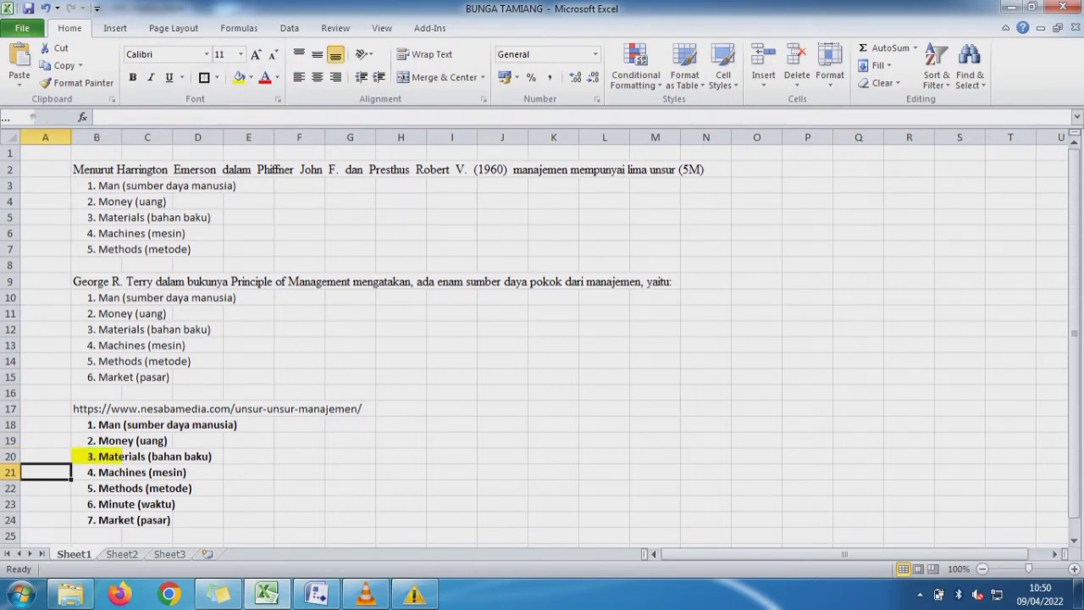
click(122, 488)
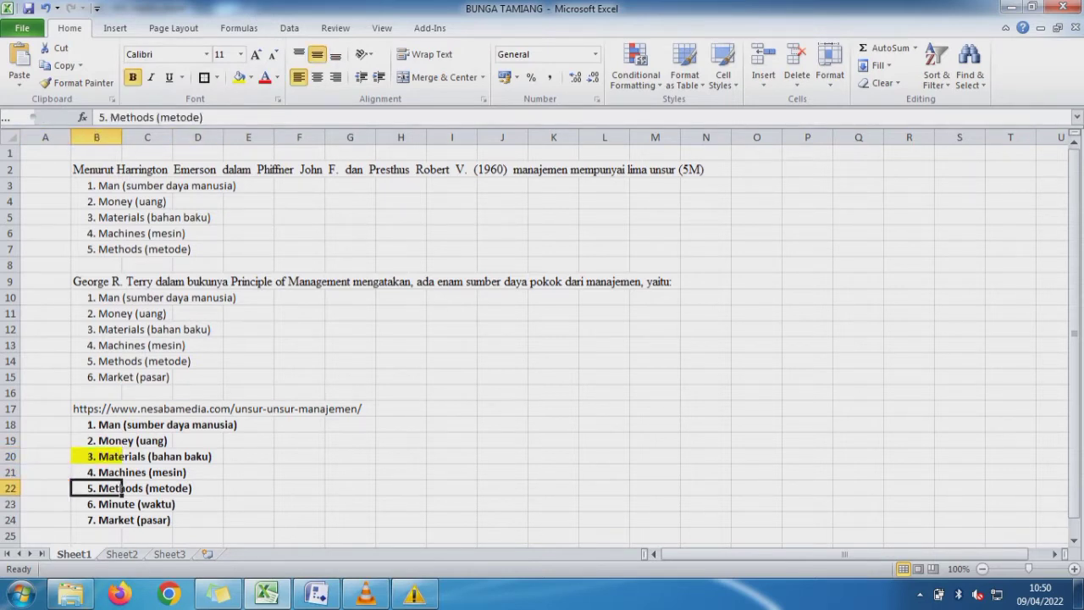
drag(205, 118, 110, 117)
key(ctrl+c)
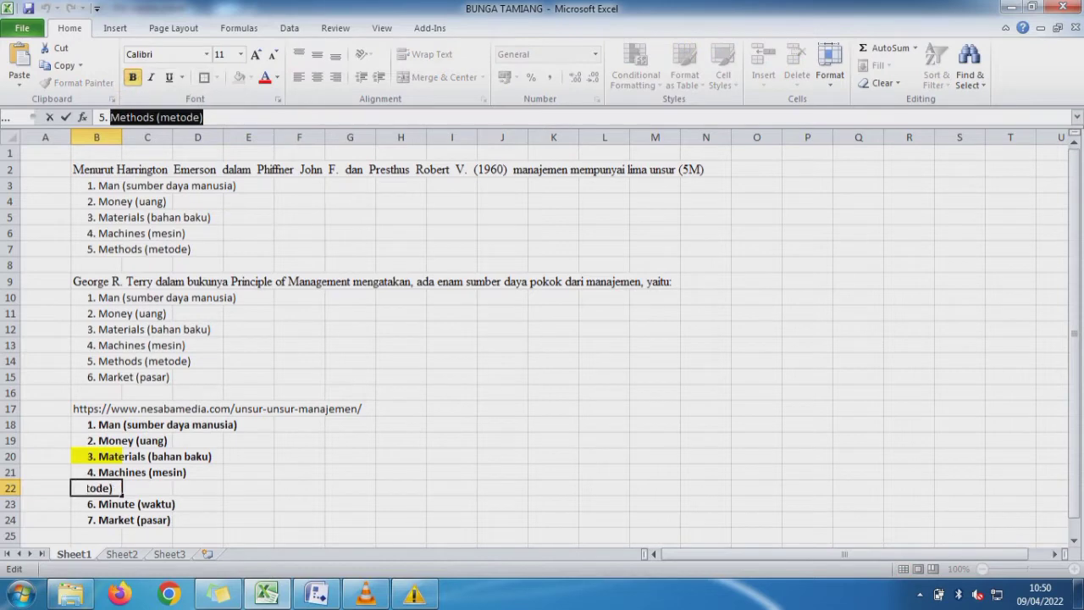
click(248, 456)
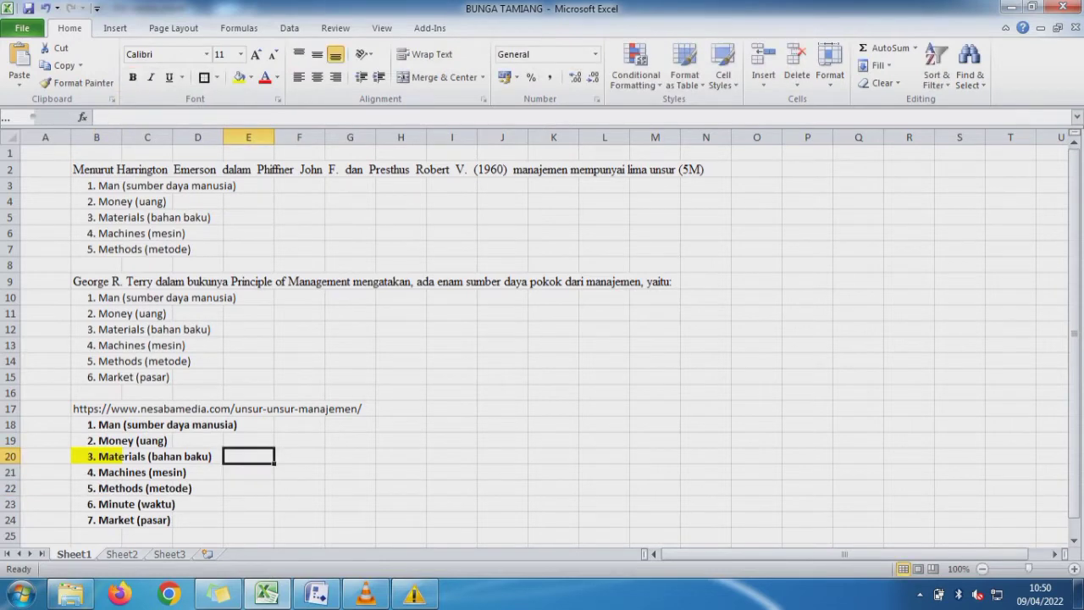
click(122, 554)
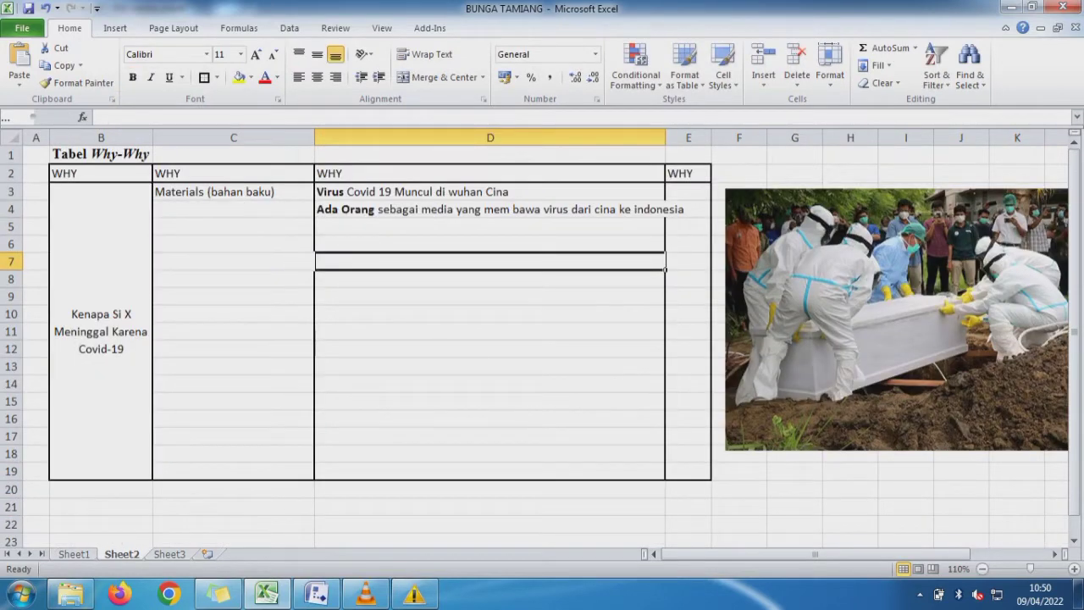
click(234, 261)
key(ctrl+v)
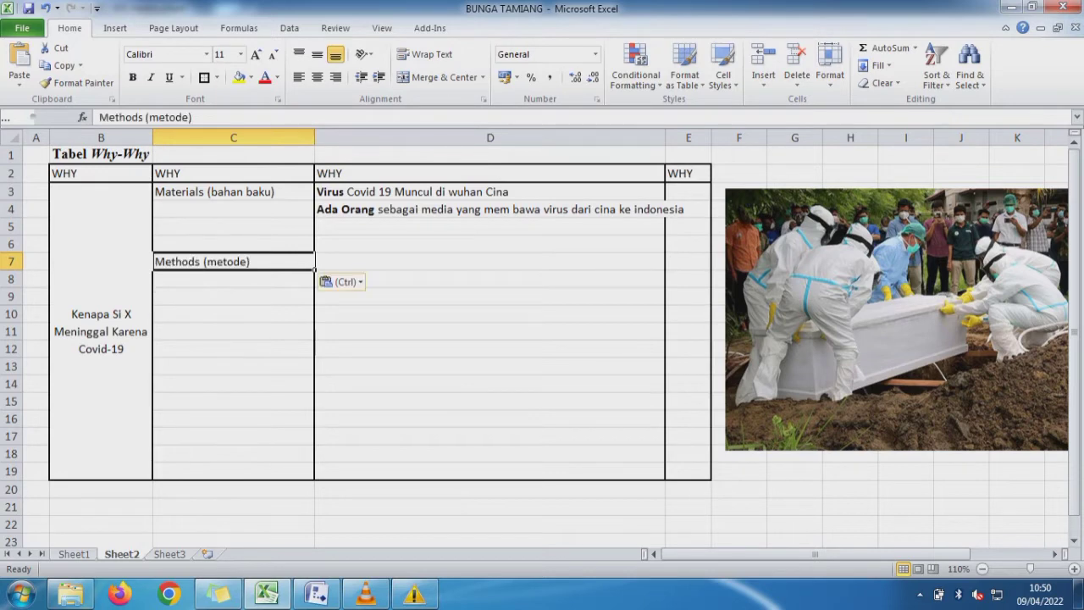
- Enter "Tidak jaga Jarak" in cell D7 as the first cause beside Methods (metode)
click(490, 261)
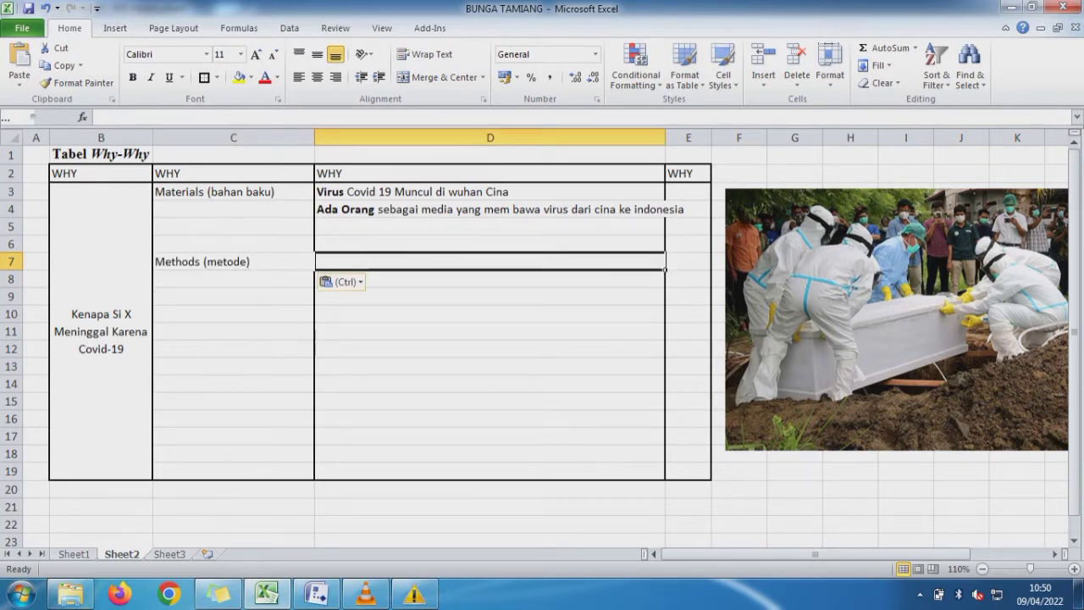
text(Ti)
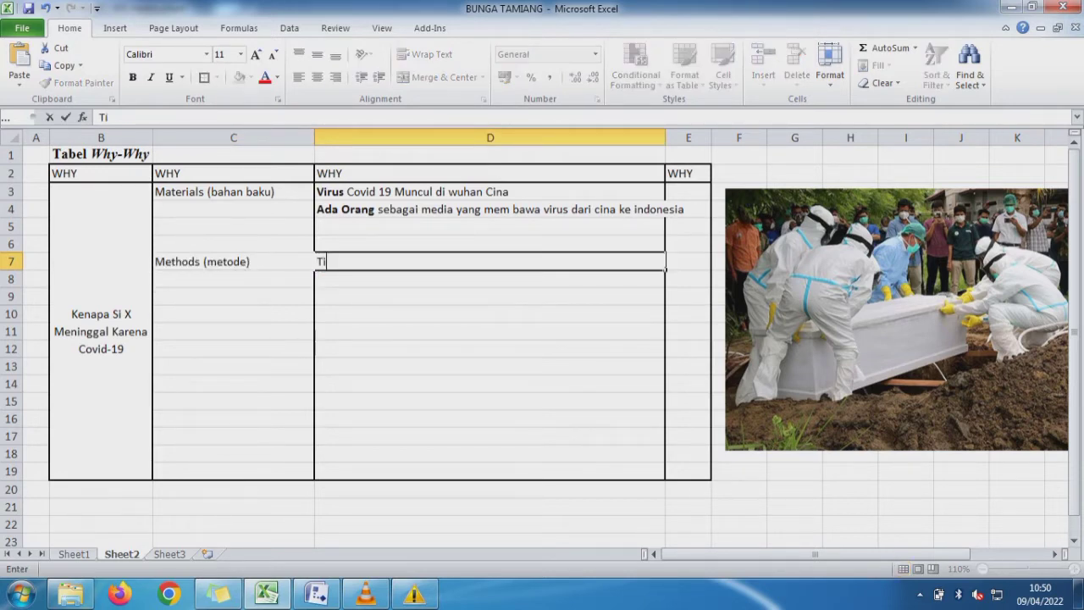
text(dak jaga Jarak)
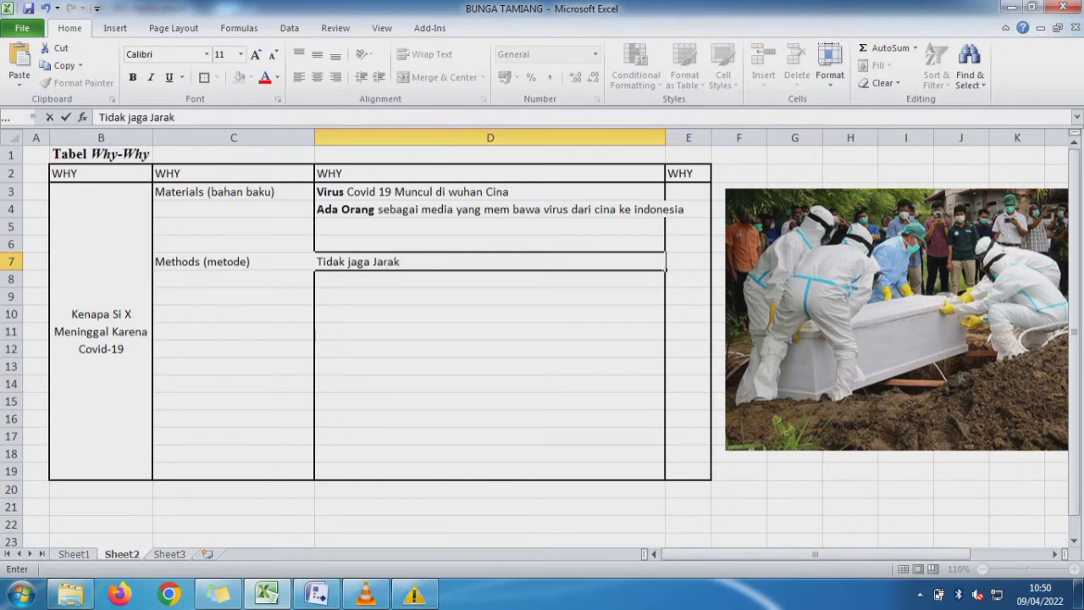
key(Up)
key(Down)
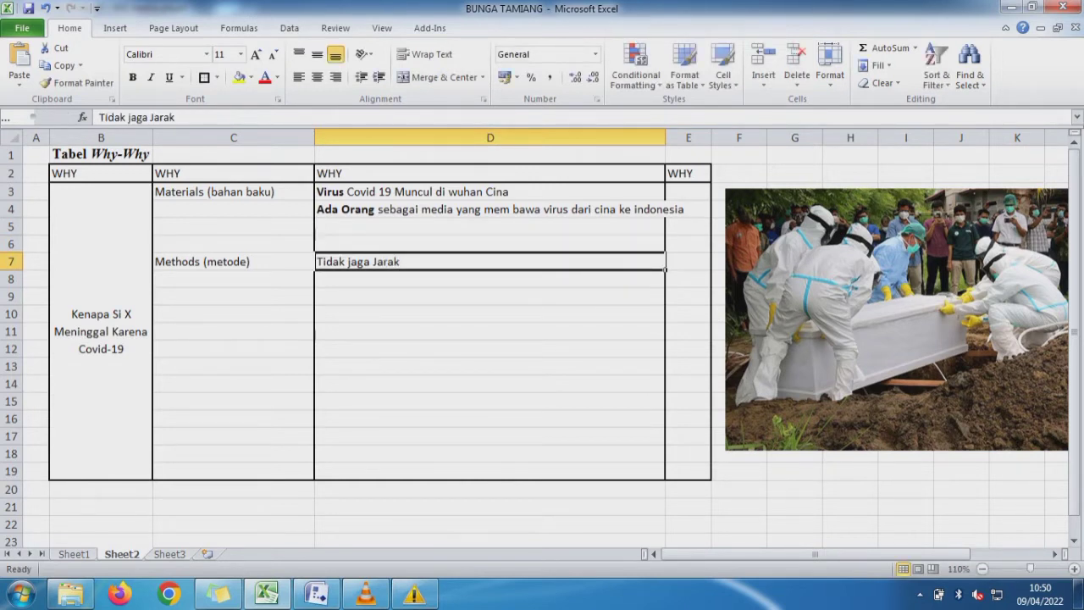
- Make only the words "jaga Jarak" bold in the D7 text
drag(175, 117, 127, 117)
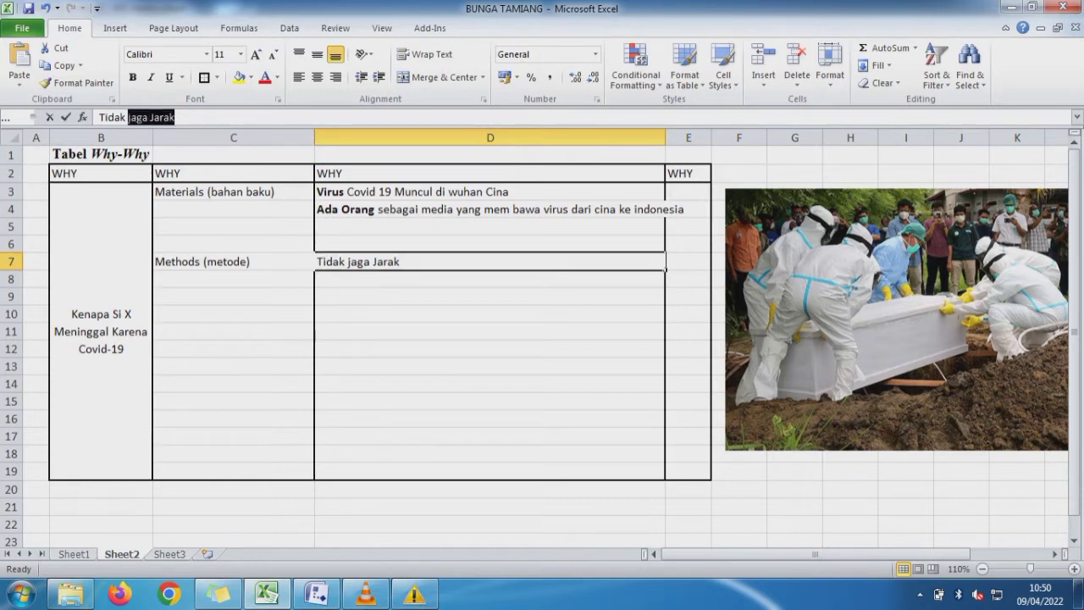
key(ctrl+b)
key(Return)
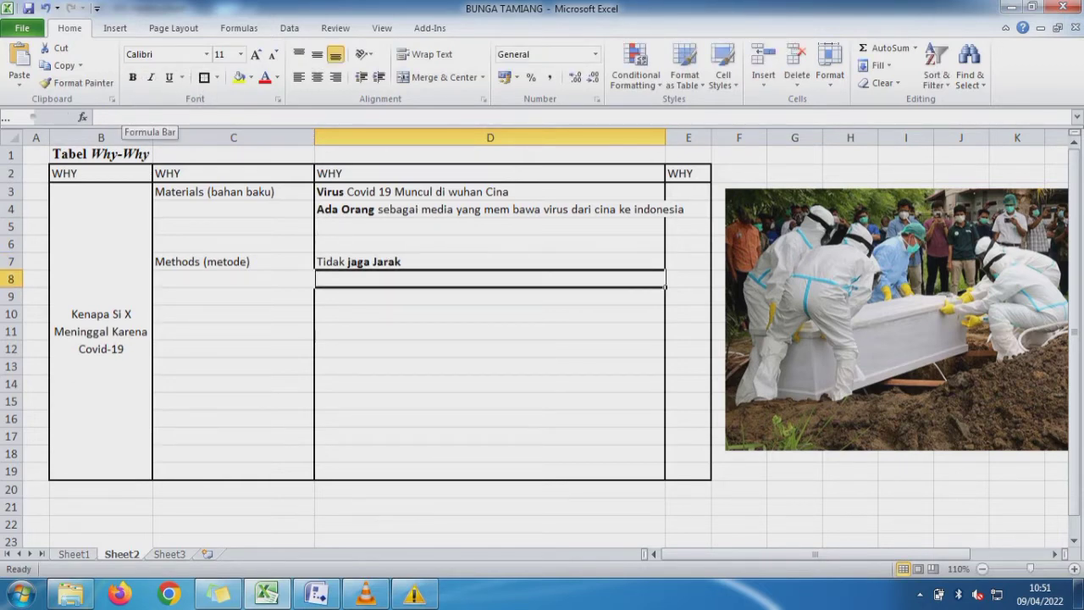
- Enter "Tidak menaati Peraturan Pemerintah" in cell D8 as the second cause for Methods (metode)
text(Tidak)
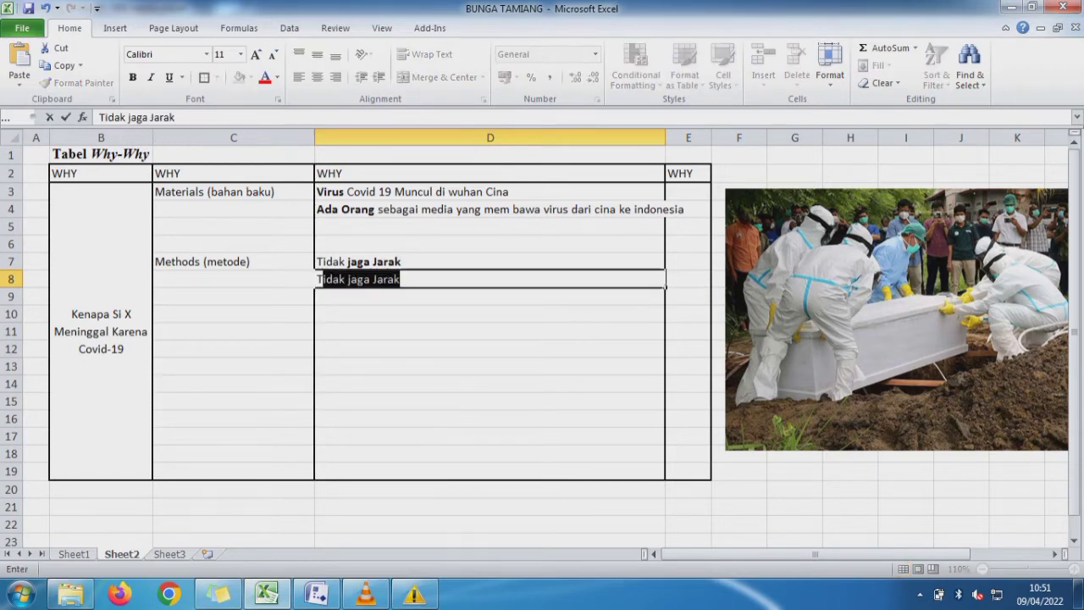
text( me)
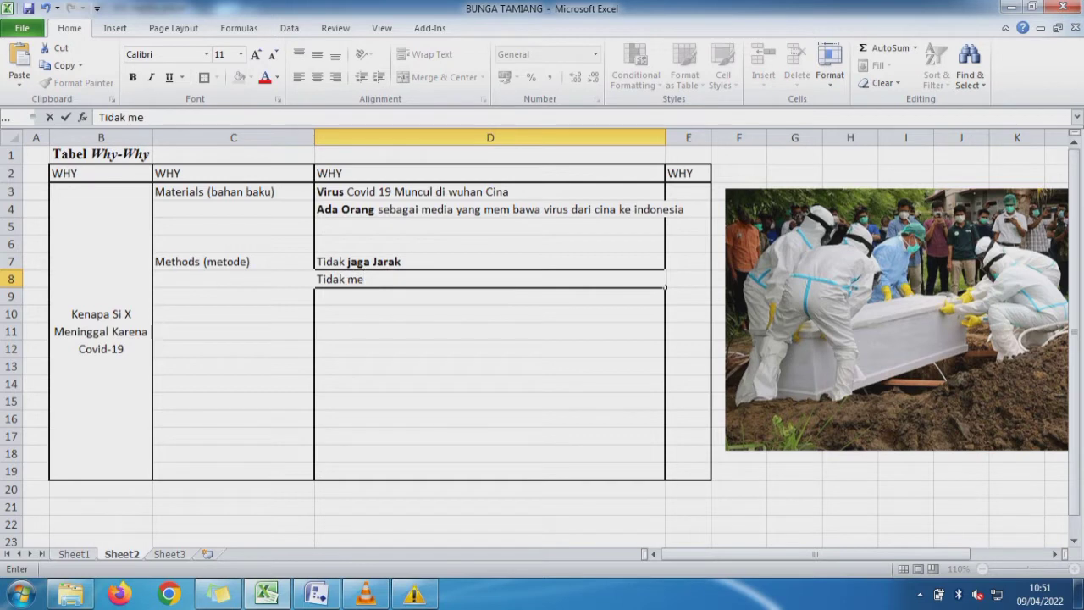
text(naati Per)
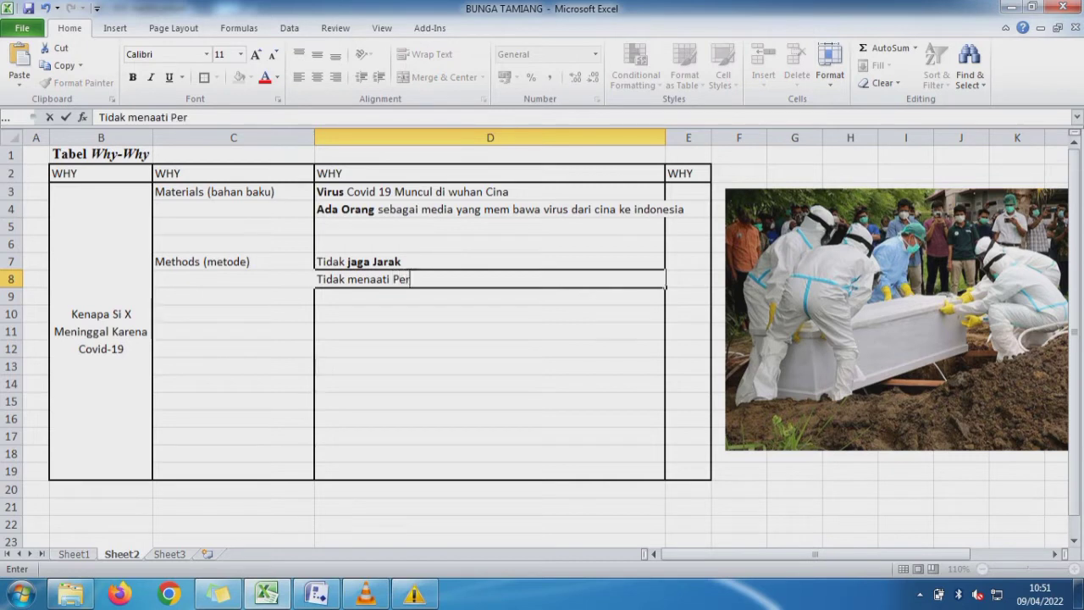
text(aturan P)
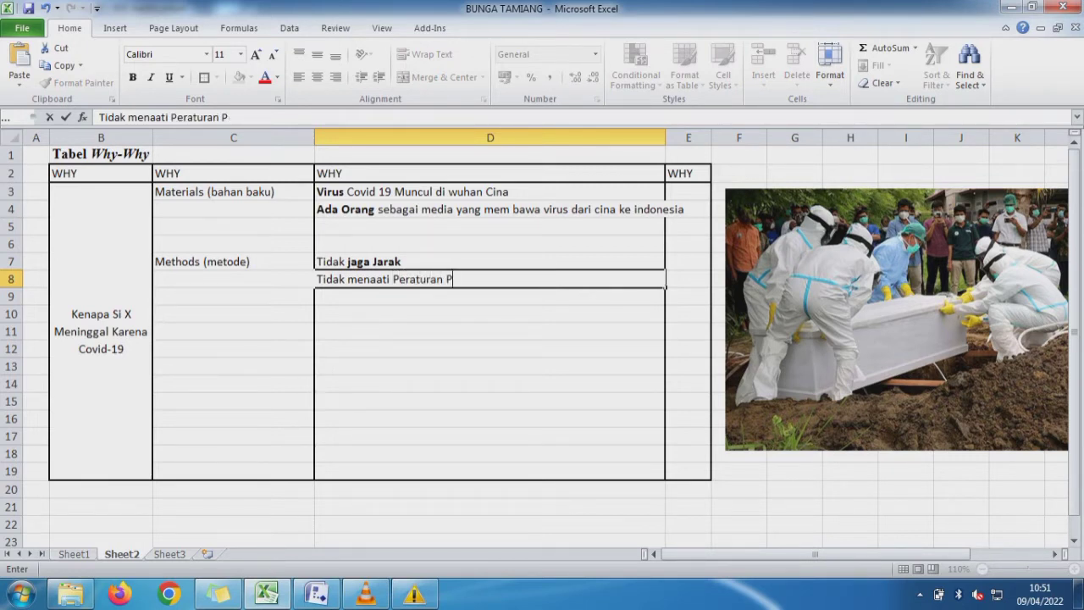
text(emerintah)
key(Return)
- Make only the words "Peraturan Pemerintah" bold in the D8 text
key(Up)
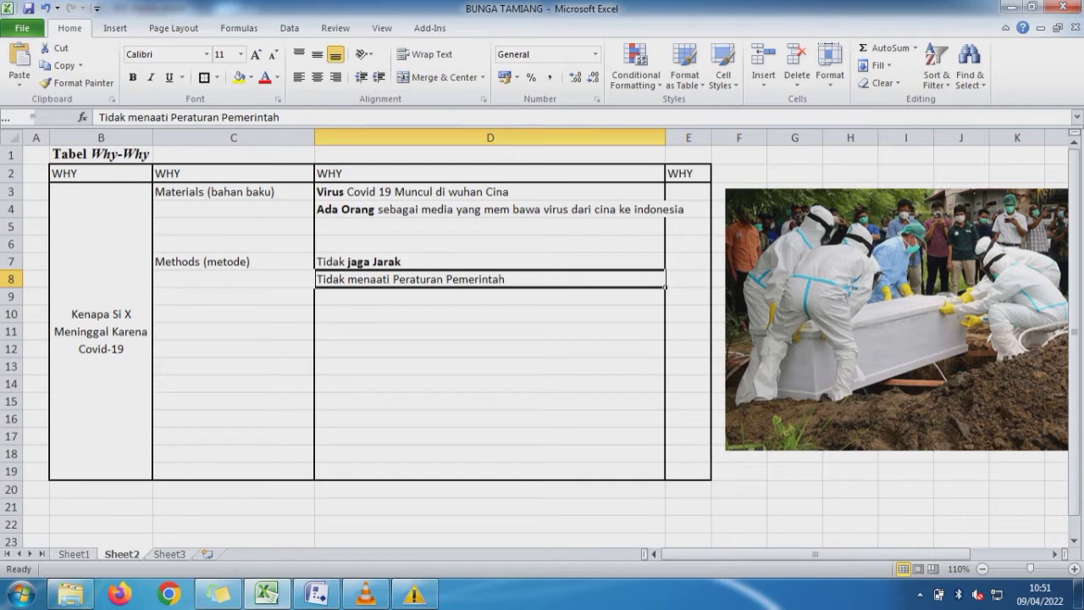
drag(279, 116, 171, 117)
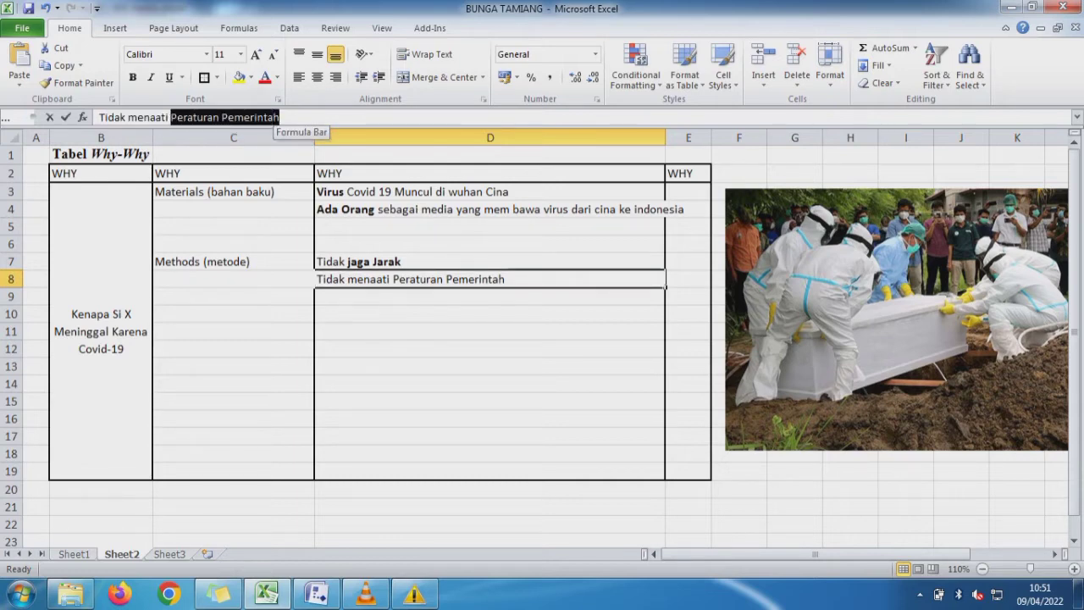
key(ctrl+b)
key(Return)
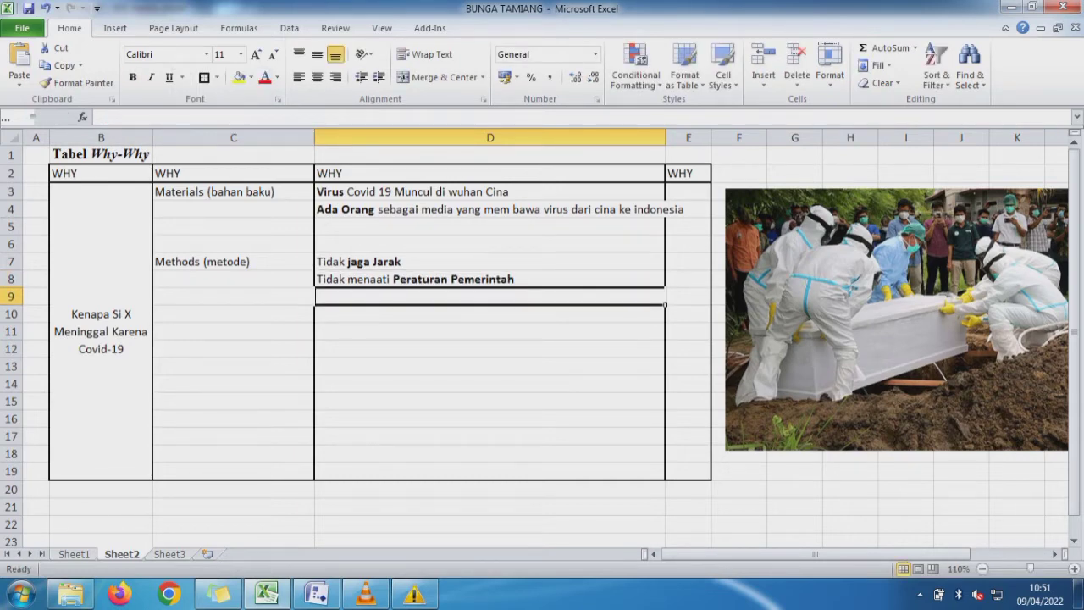
- Select C11 on Sheet2 as the paste target, and fill cell B22, "5. Methods (metode)", on Sheet1 with yellow
key(Return)
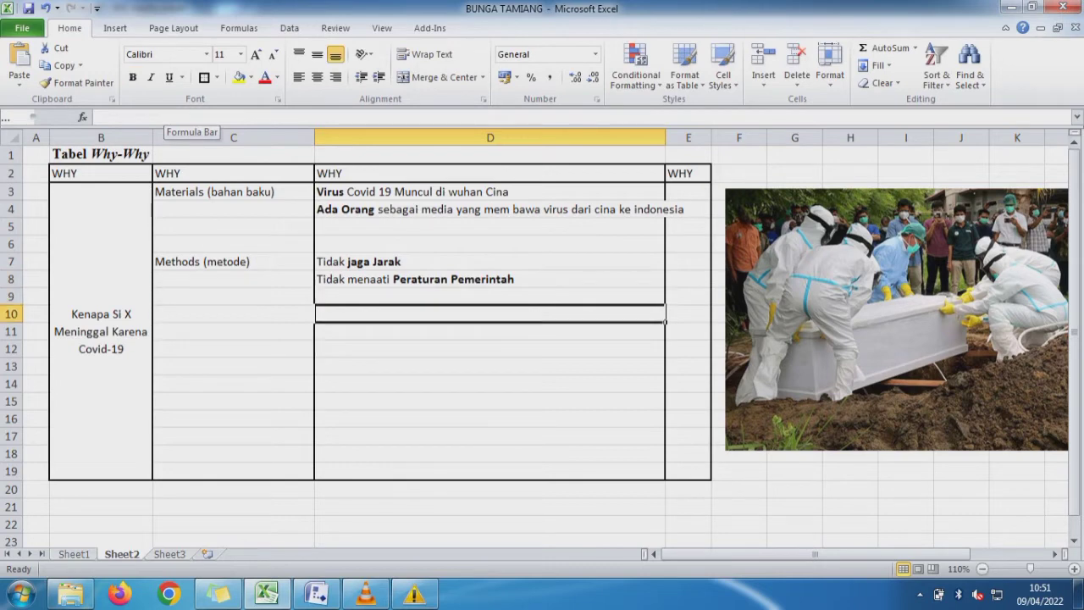
key(Return)
key(Left)
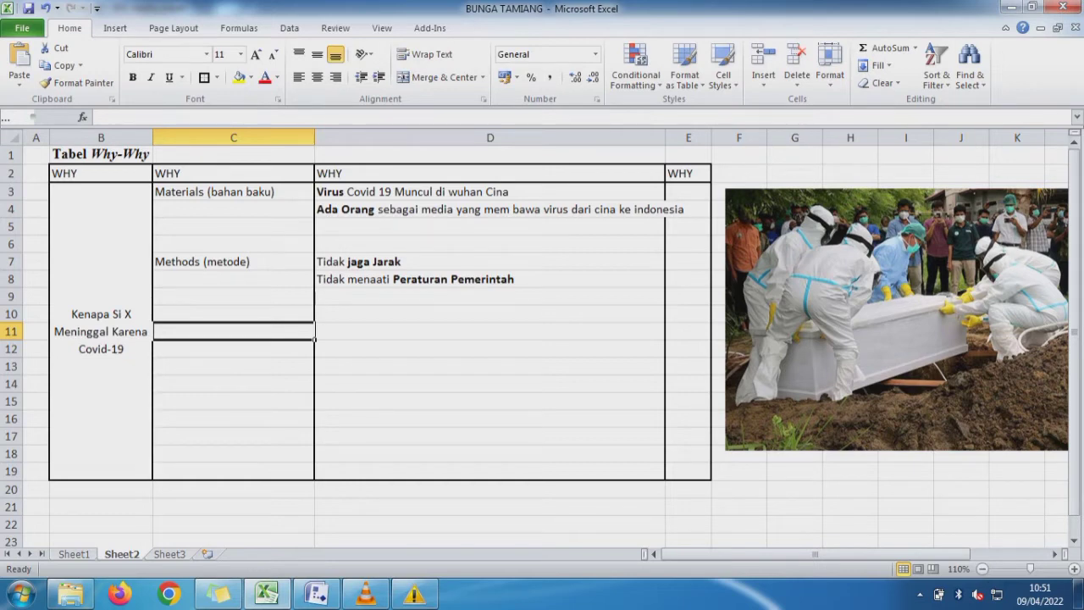
key(ctrl+Page_Up)
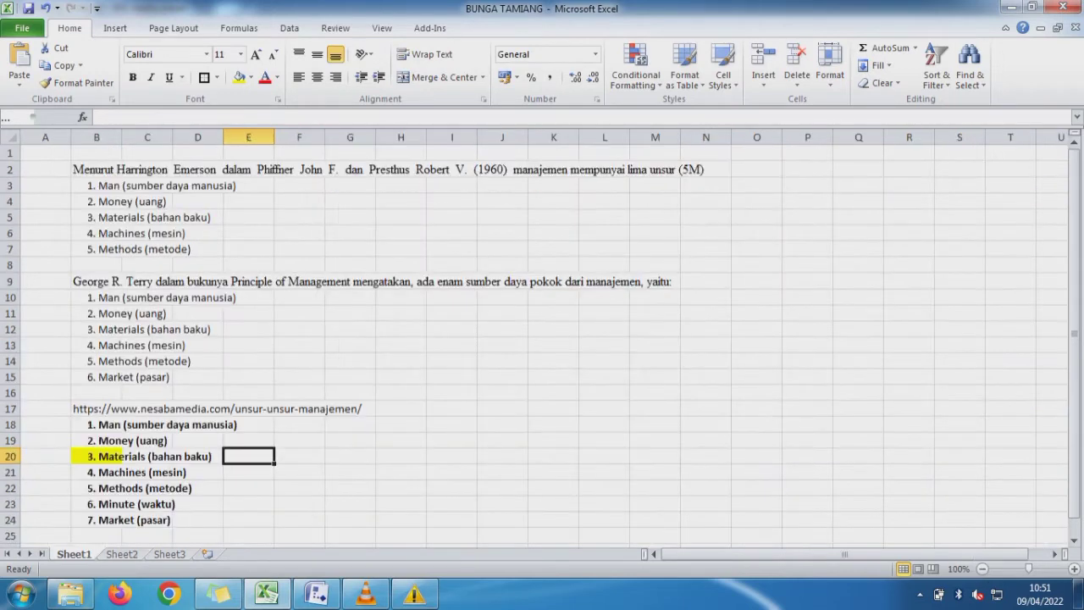
click(49, 472)
click(94, 472)
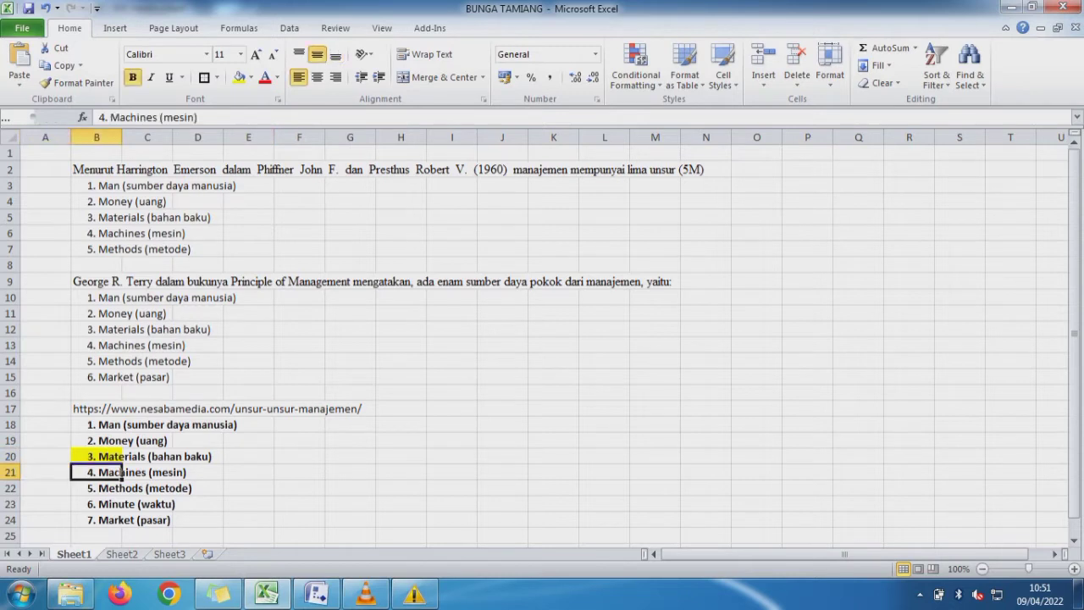
key(Down)
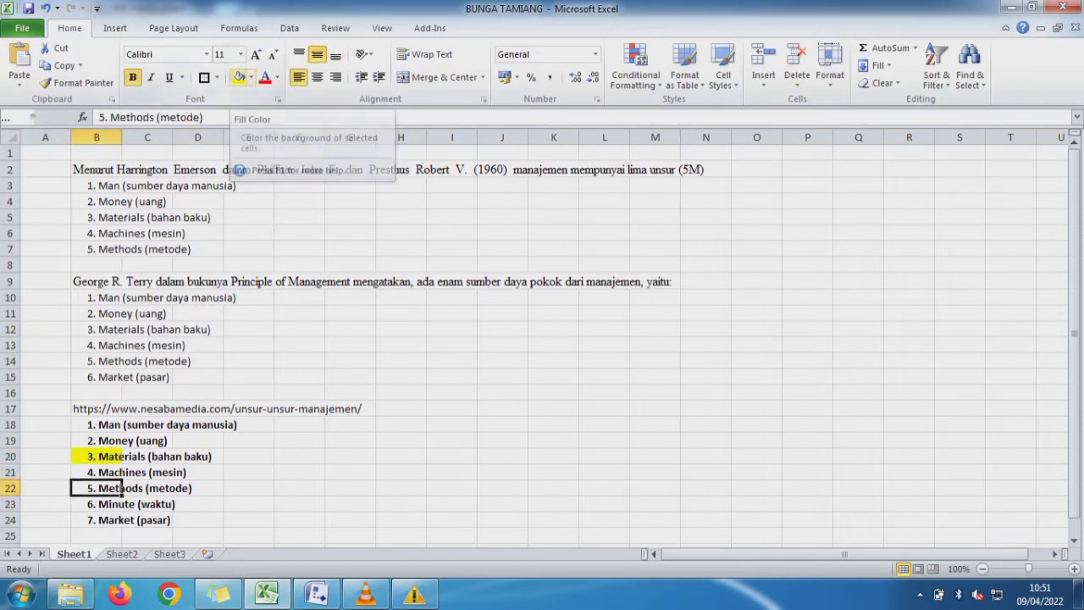
click(238, 76)
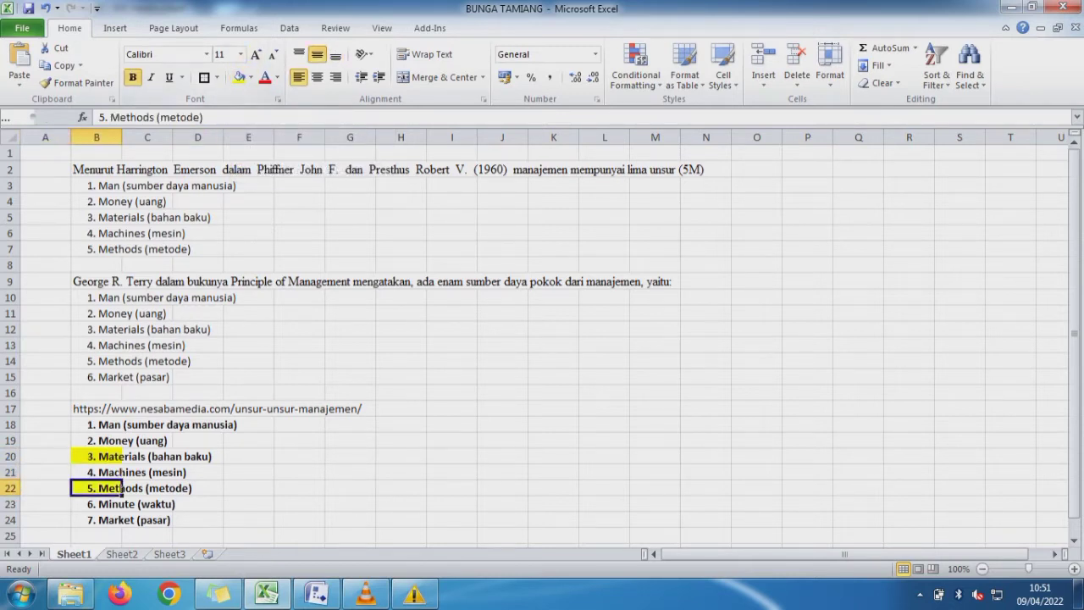
- Copy the text "Machines (mesin)" without its number from B21 of Sheet1 into cell C11 of Sheet2
key(Up)
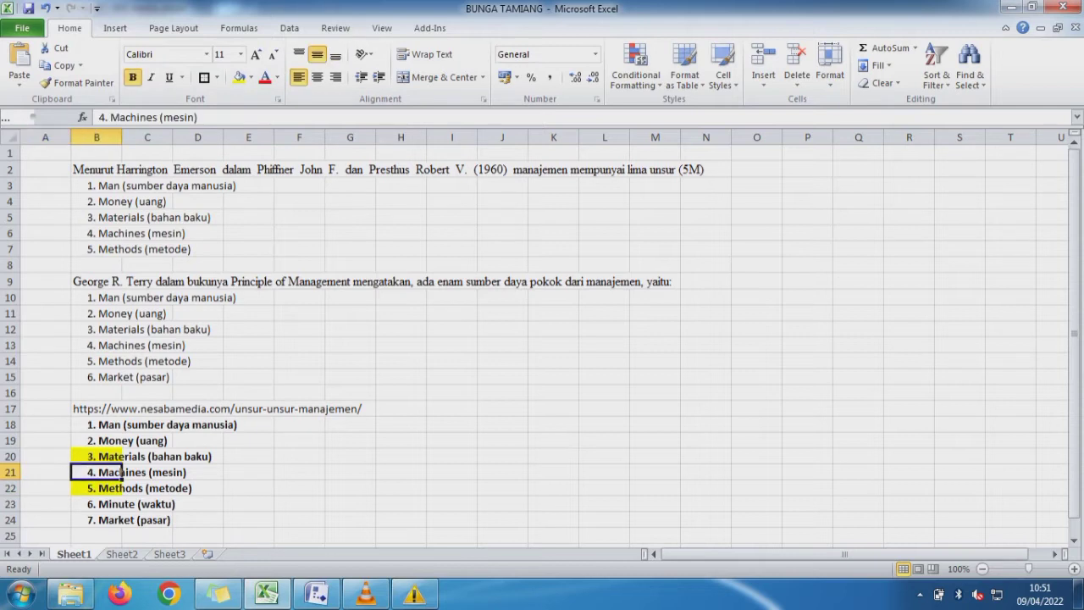
drag(197, 117, 110, 117)
key(ctrl+c)
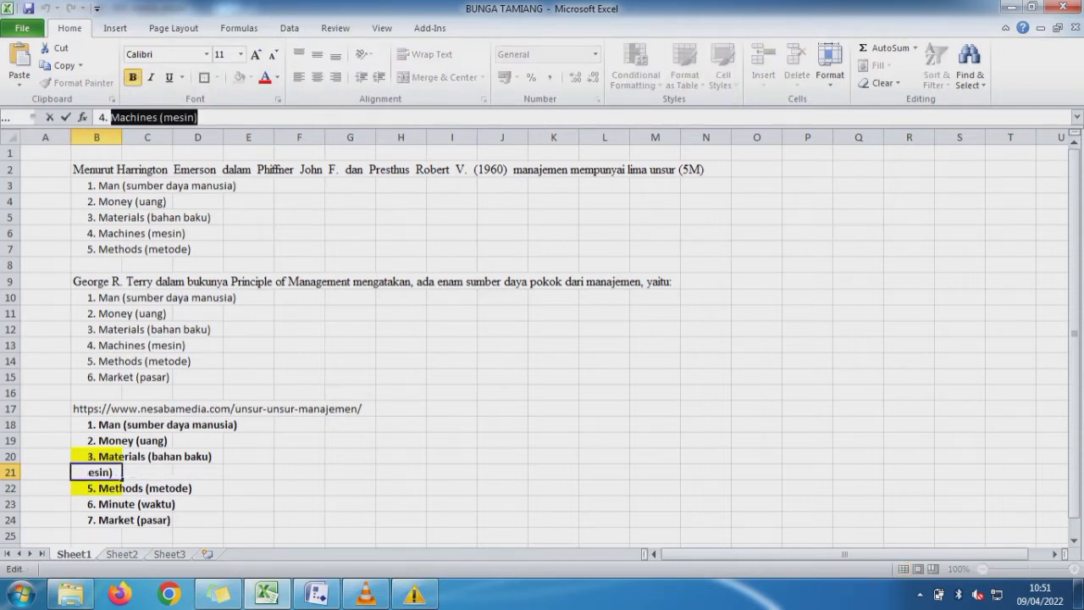
click(121, 553)
key(ctrl+v)
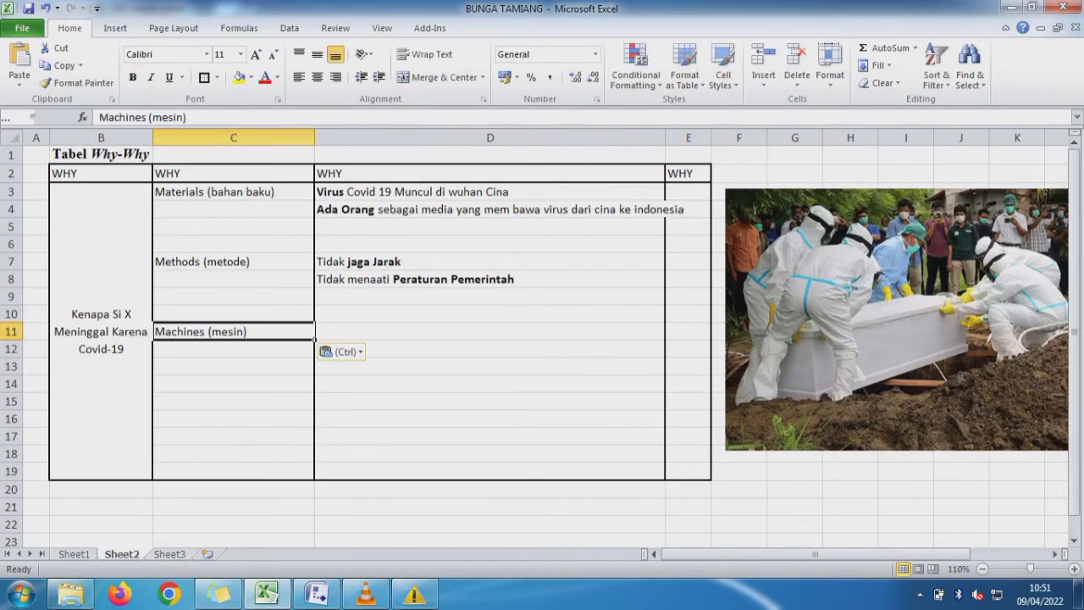
- Enter "Tidak memakai masker" in cell D11 as the first cause beside Machines (mesin)
click(381, 331)
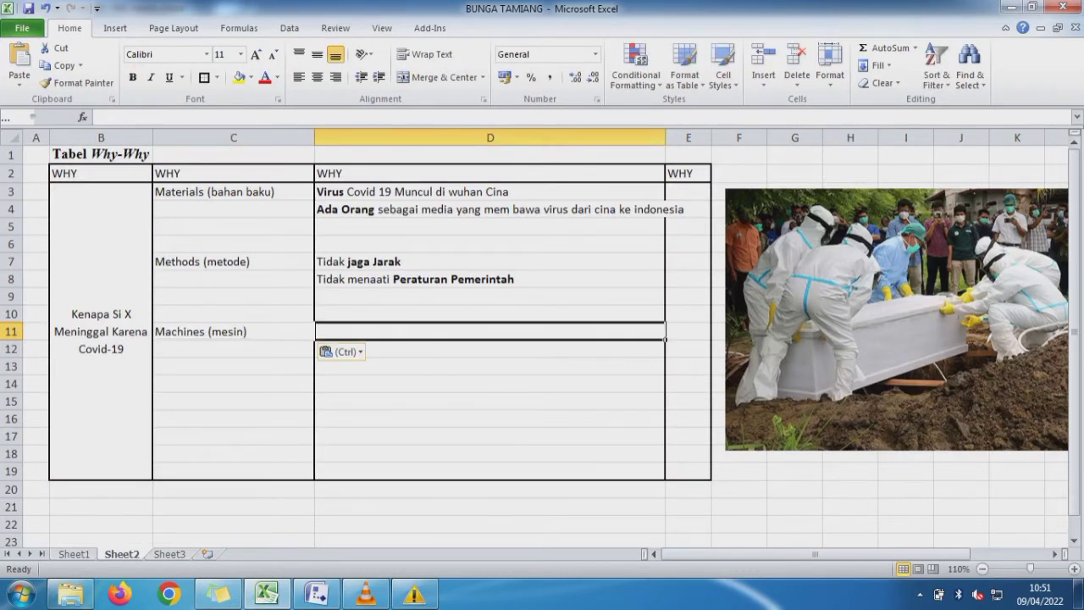
text(T)
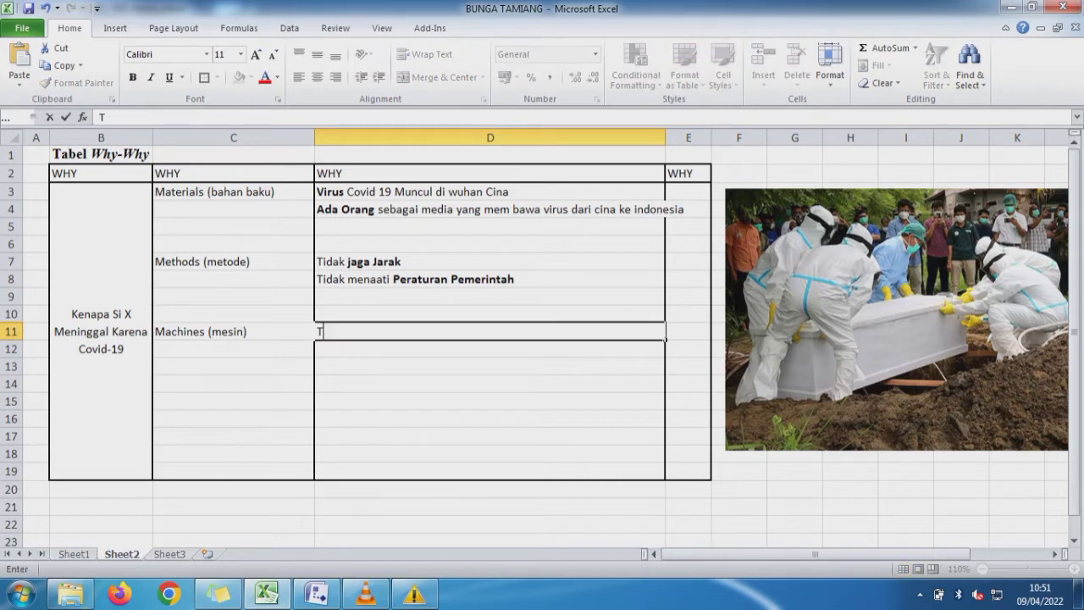
text(idak m)
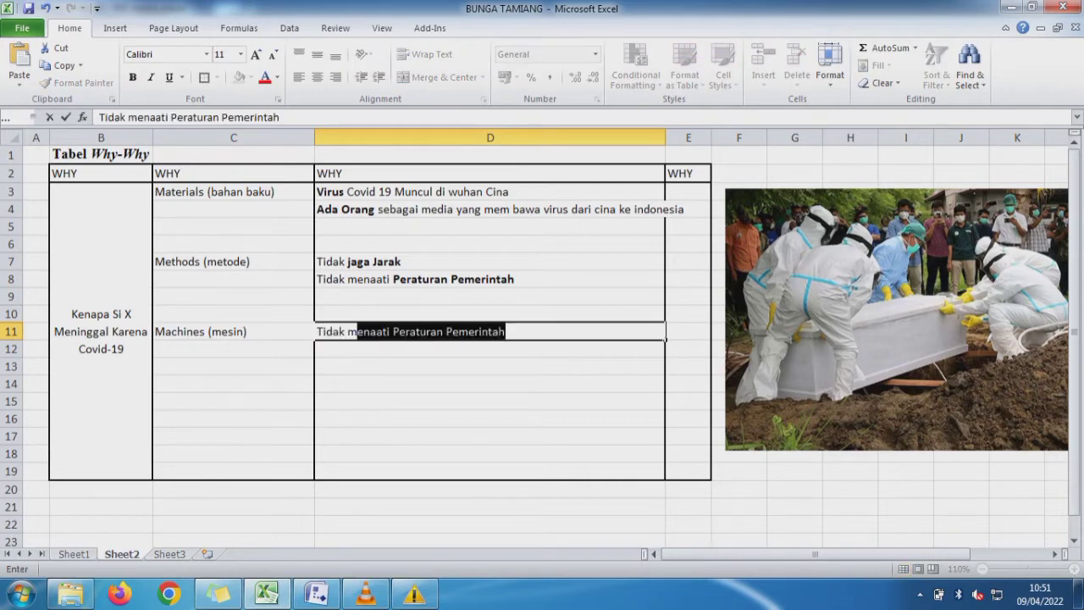
text(emaka)
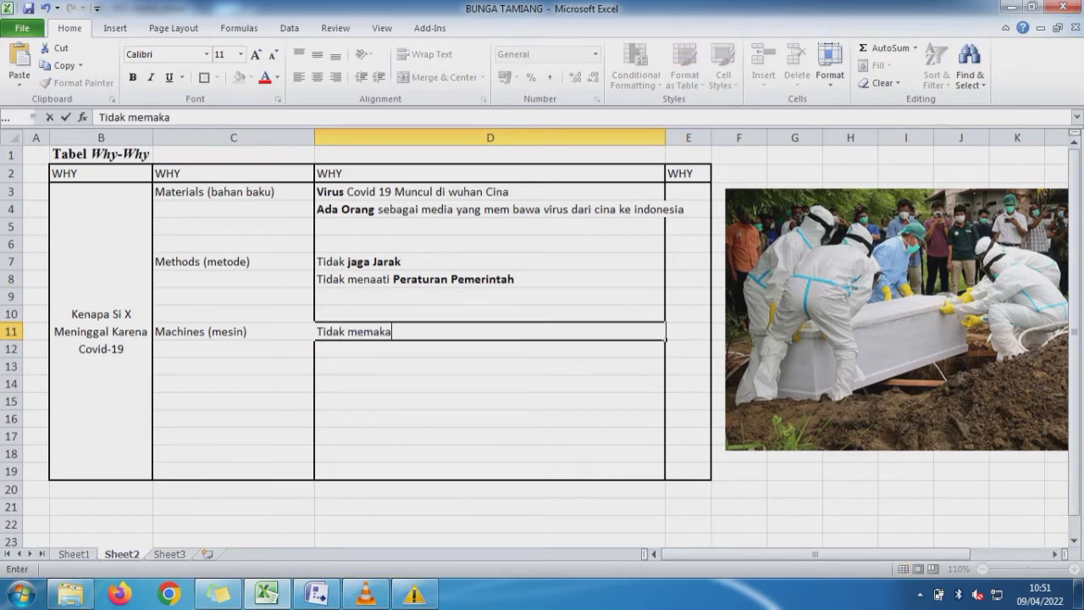
text(i masker)
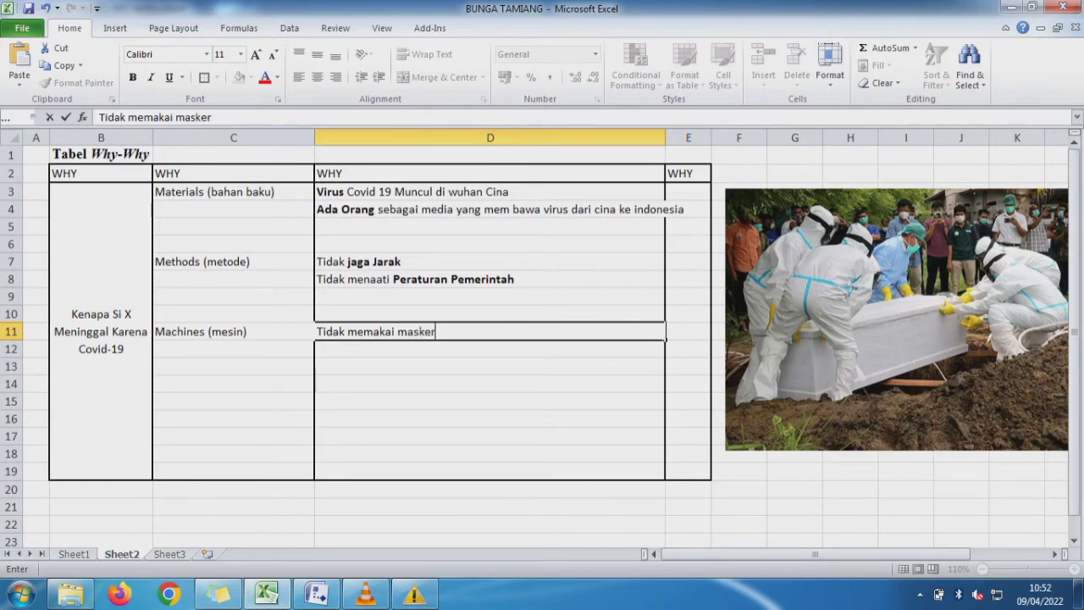
- Make only the word "masker" bold in the D11 text
key(shift+Left)
key(shift+Left)
key(shift+Left)
key(shift+Left)
key(shift+Left)
key(shift+Left)
key(ctrl+b)
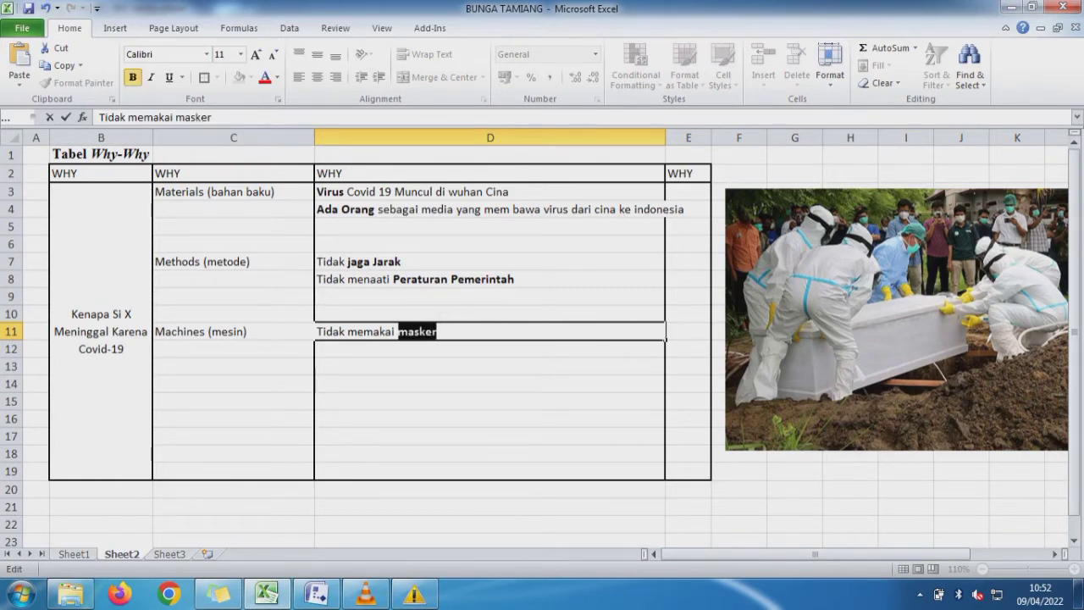
key(Return)
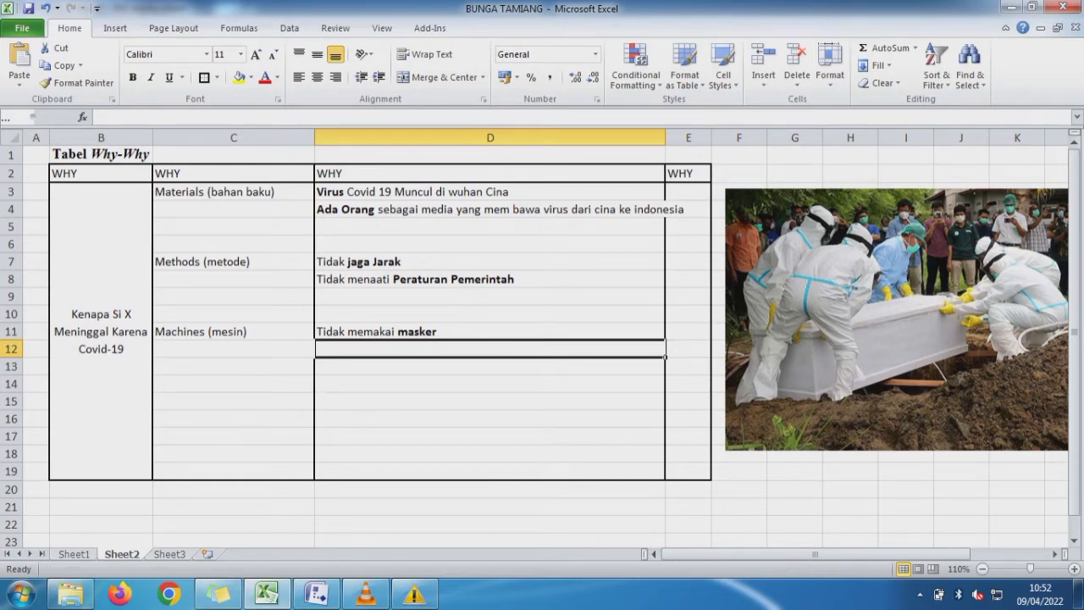
- Enter "Tidak di vaksin" in cell D12 as the second cause for Machines (mesin)
text(Tidk)
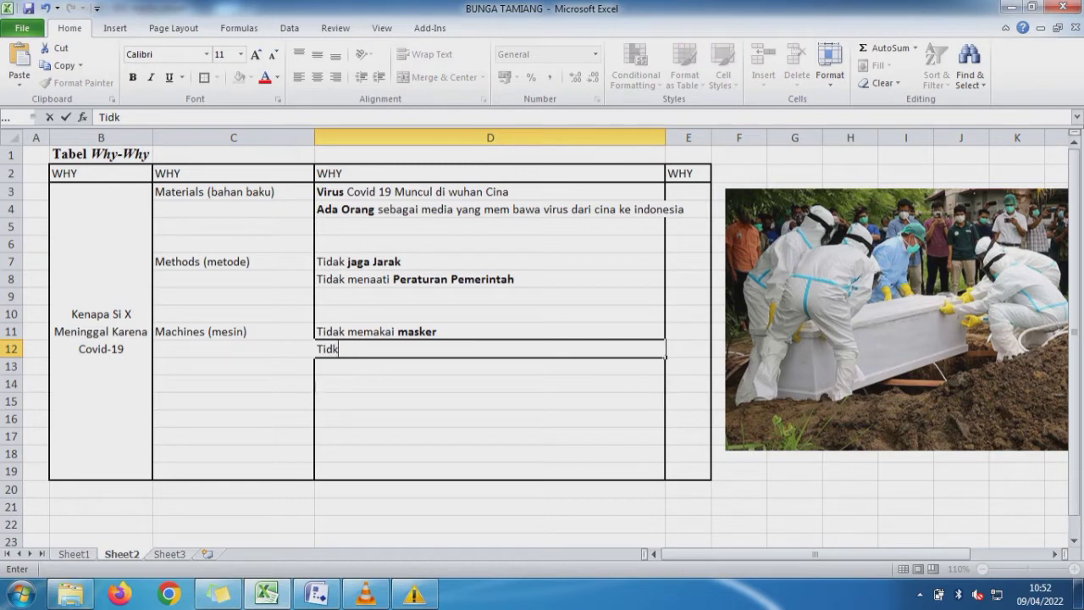
key(BackSpace)
text(ak di vaksin)
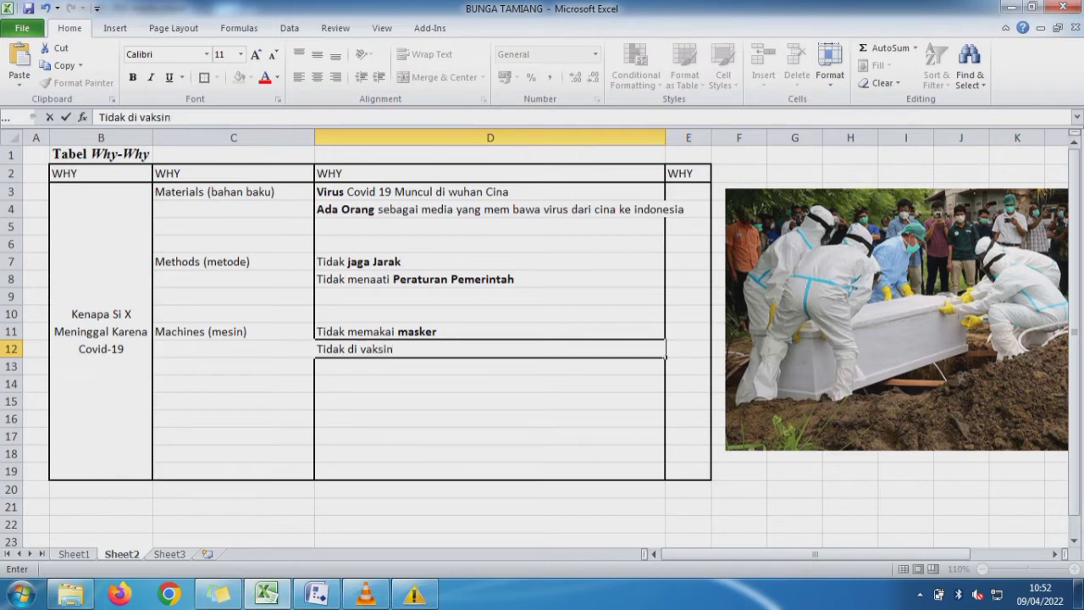
key(Return)
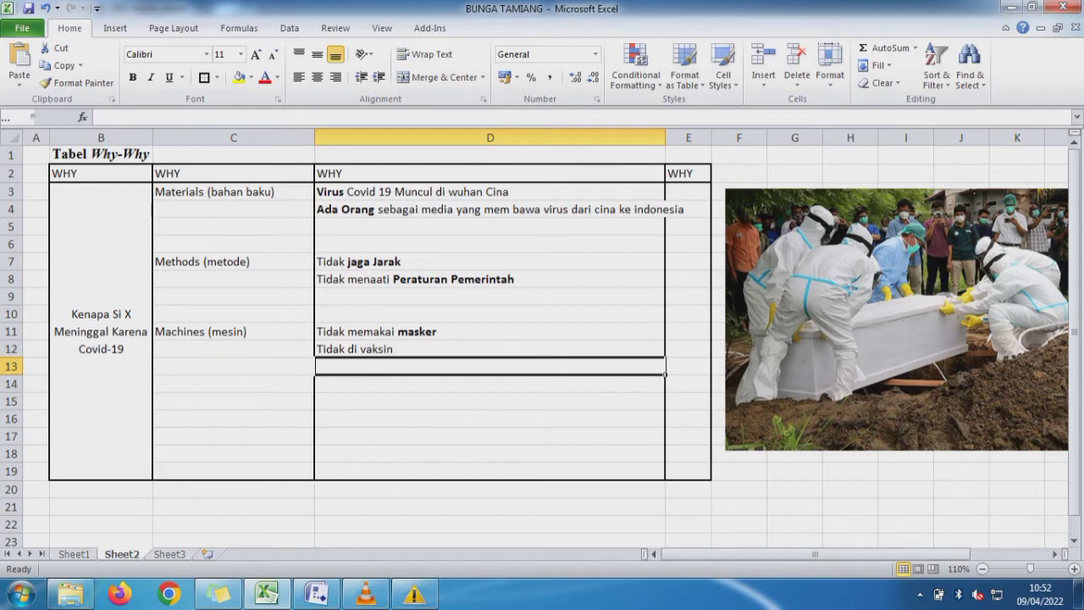
- Enter "Tidak melakukan Revid antigen/PCR" in cell D13 as the third cause for Machines (mesin)
text(Tidak )
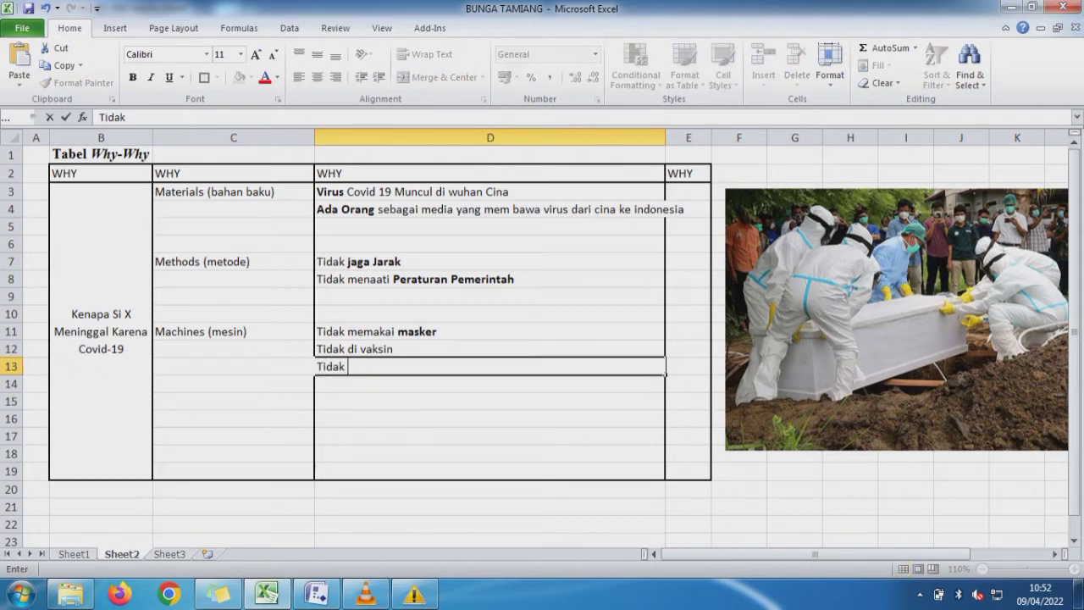
text(m)
key(BackSpace)
text(melakukan )
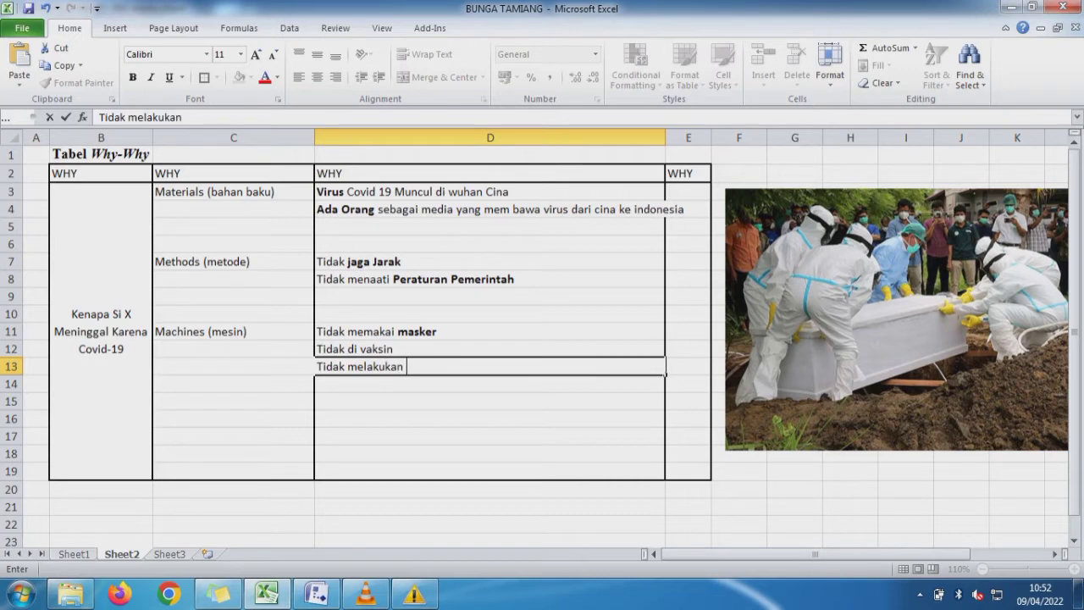
text(Revid antigen)
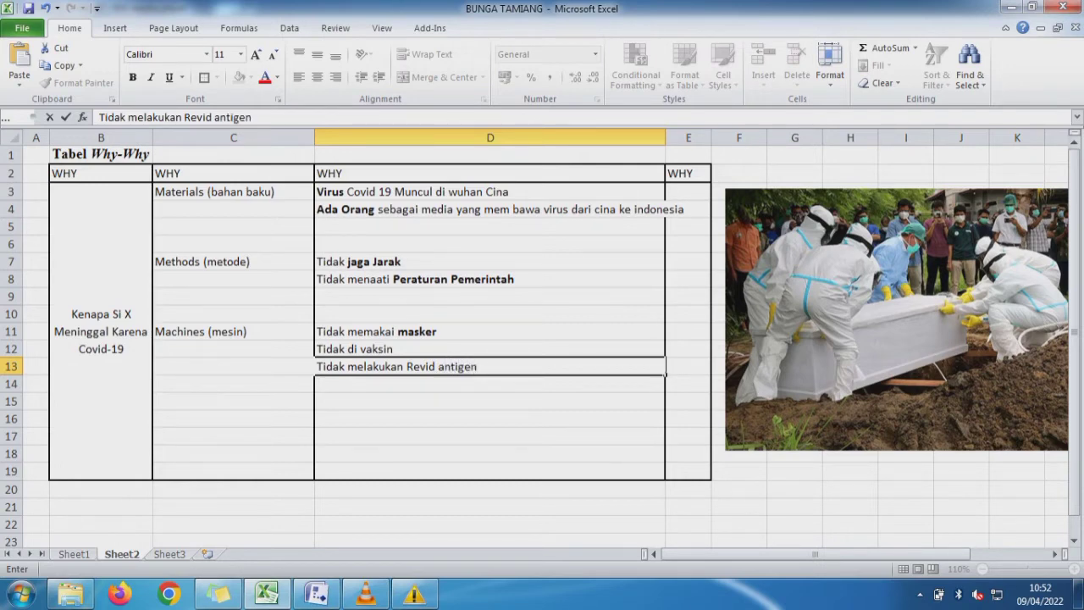
text(/PCR)
key(Return)
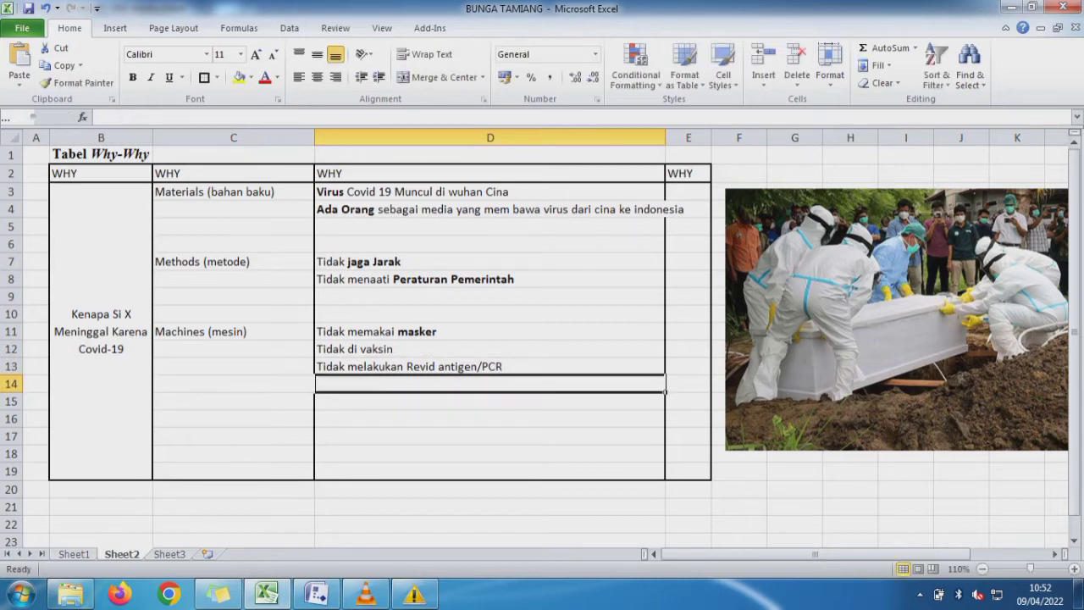
- Enter "Tidak Isolasi Mandiri" in cell D9 as the third cause for Methods (metode)
key(Up)
key(Up)
key(Up)
key(Up)
key(Up)
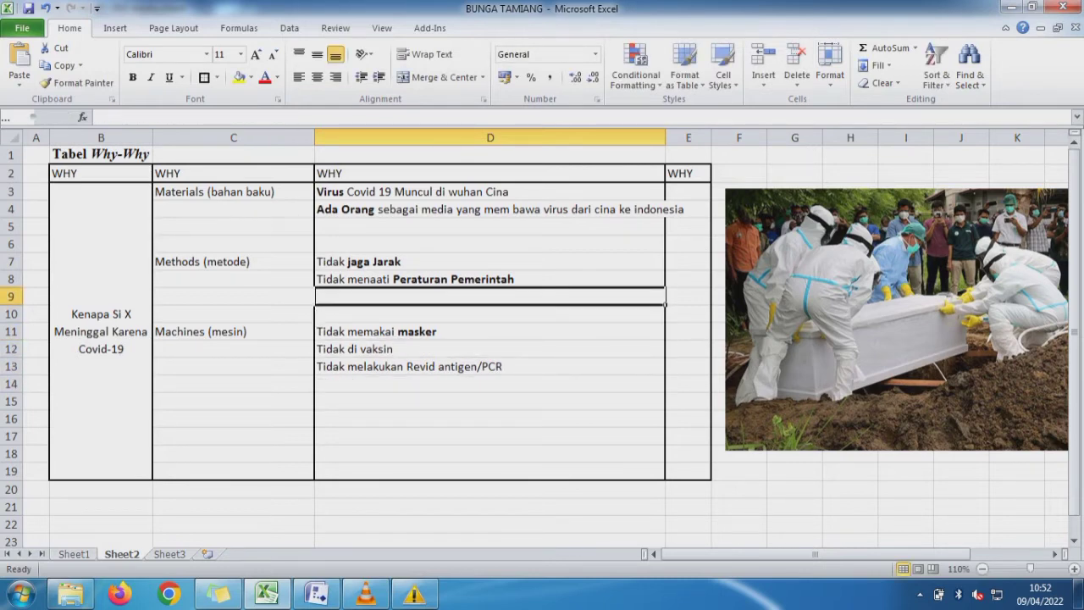
text(T)
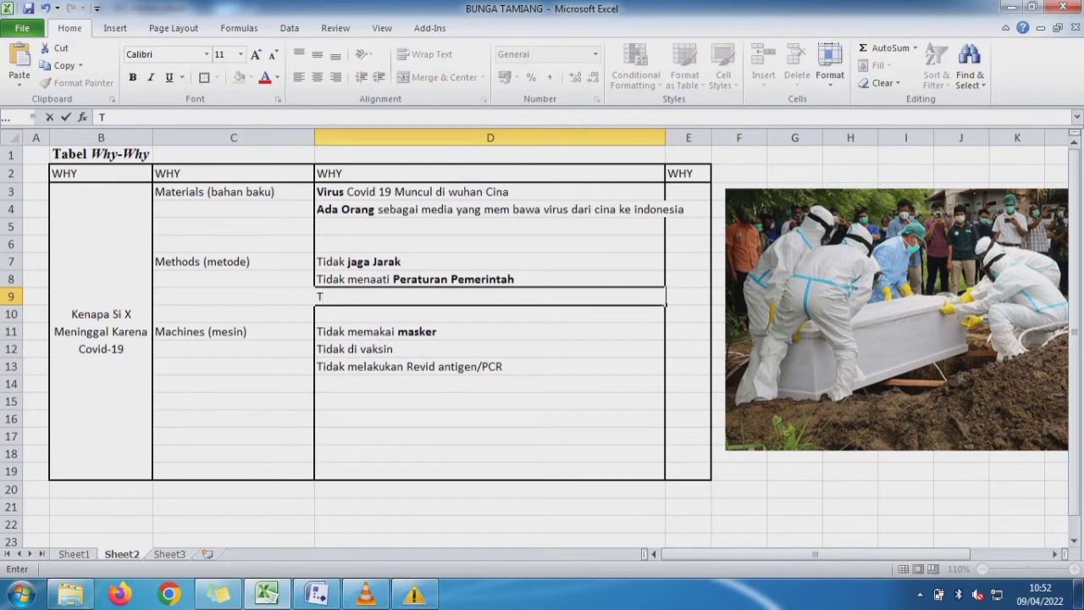
text(idak)
text( l)
text(so)
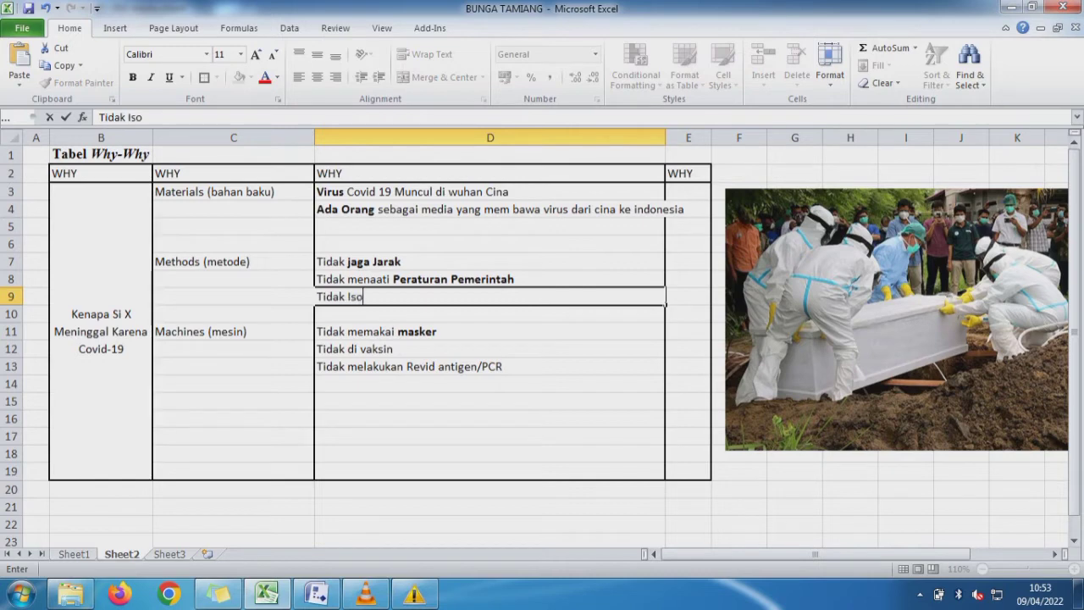
text(lasi Man)
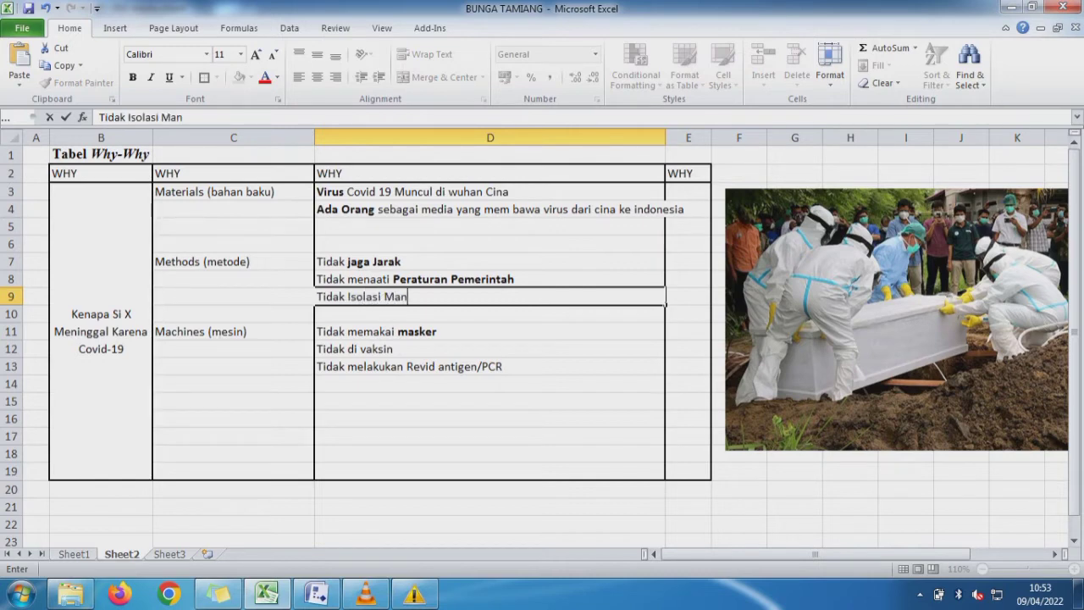
text(diri)
key(ctrl+Return)
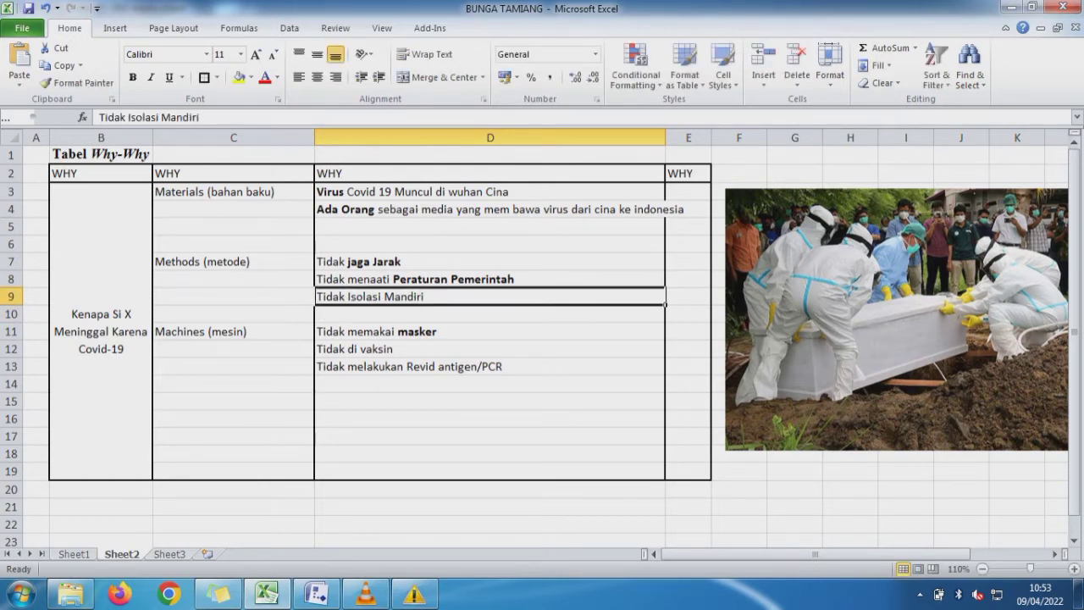
- Make only the words "Isolasi Mandiri" bold in the D9 text
drag(199, 117, 129, 117)
key(ctrl+b)
key(Return)
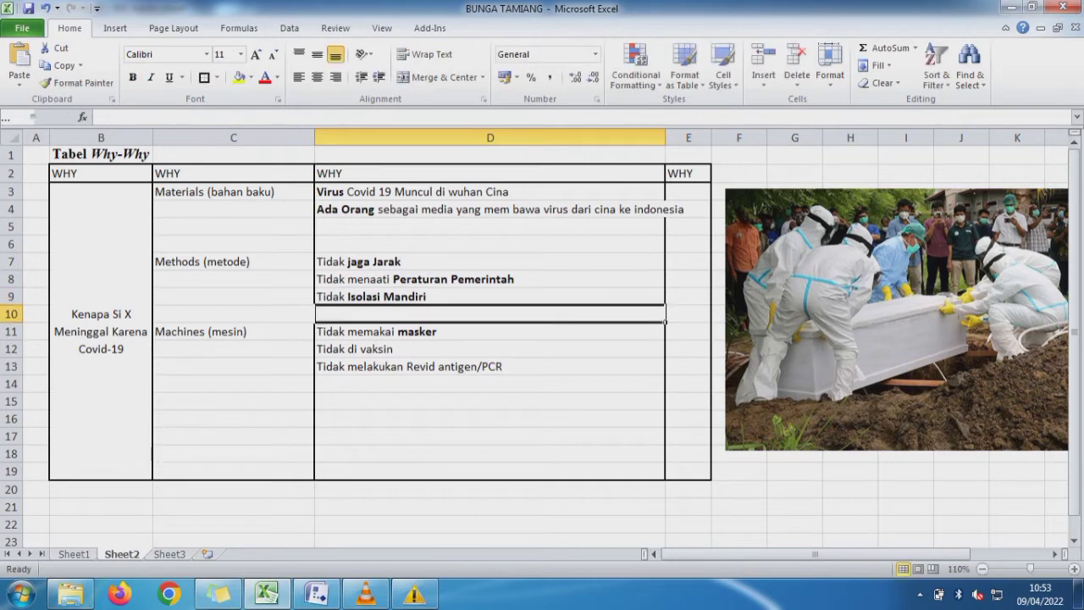
- Make only the word "vaksin" bold in the D12 text
key(Down)
key(Down)
drag(170, 117, 139, 116)
key(ctrl+b)
key(Return)
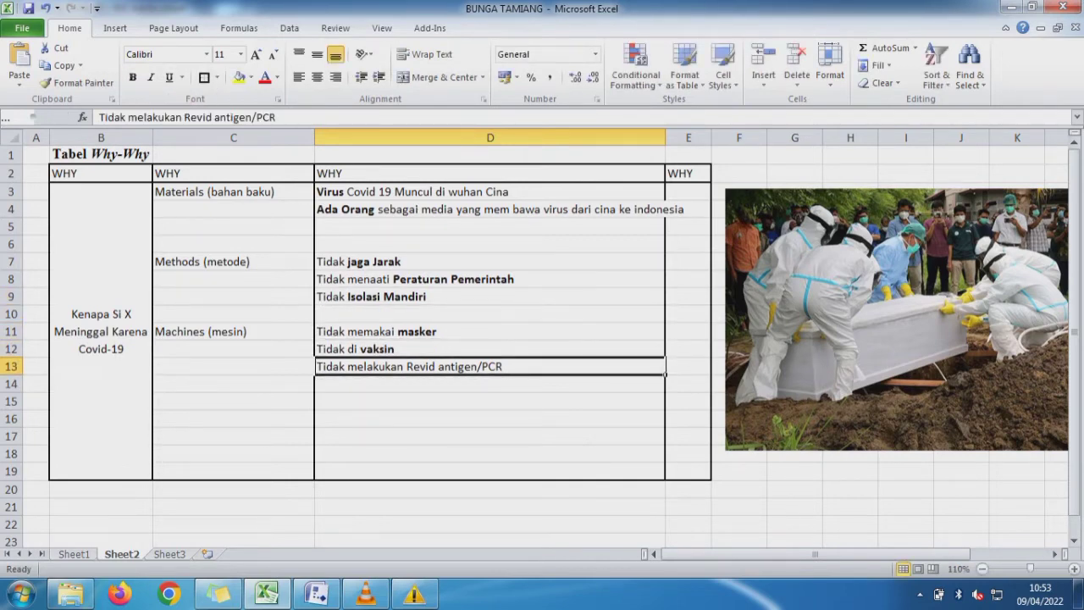
- Make only the words "Revid antigen/PCR" bold in the D13 text
drag(276, 117, 183, 117)
key(ctrl+b)
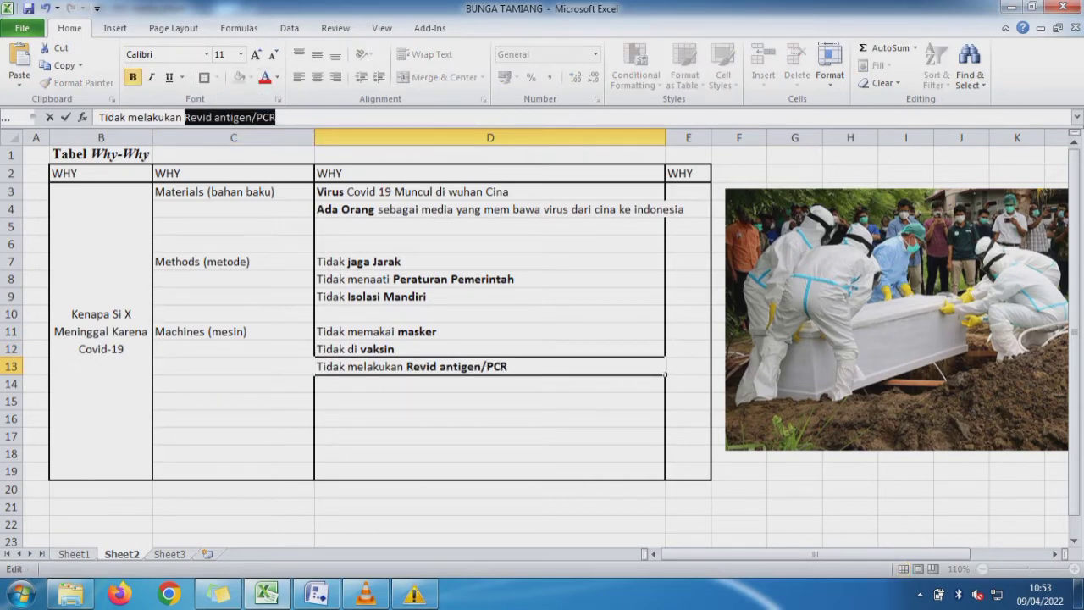
key(Return)
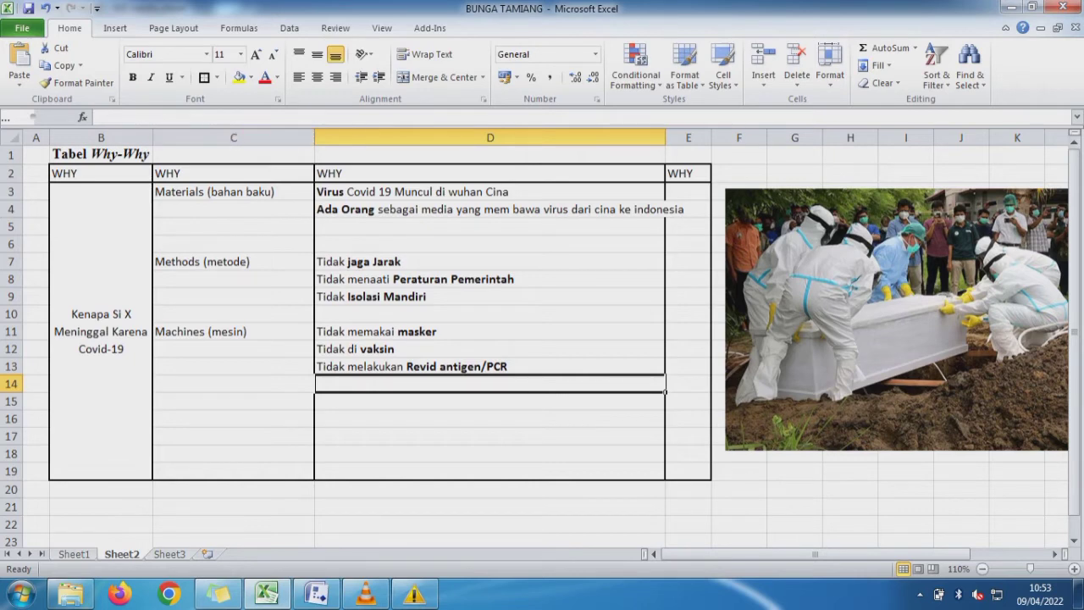
- Fill the "4. Machines (mesin)" cell B21 on Sheet1 with yellow to mark it as used
key(ctrl+Page_Up)
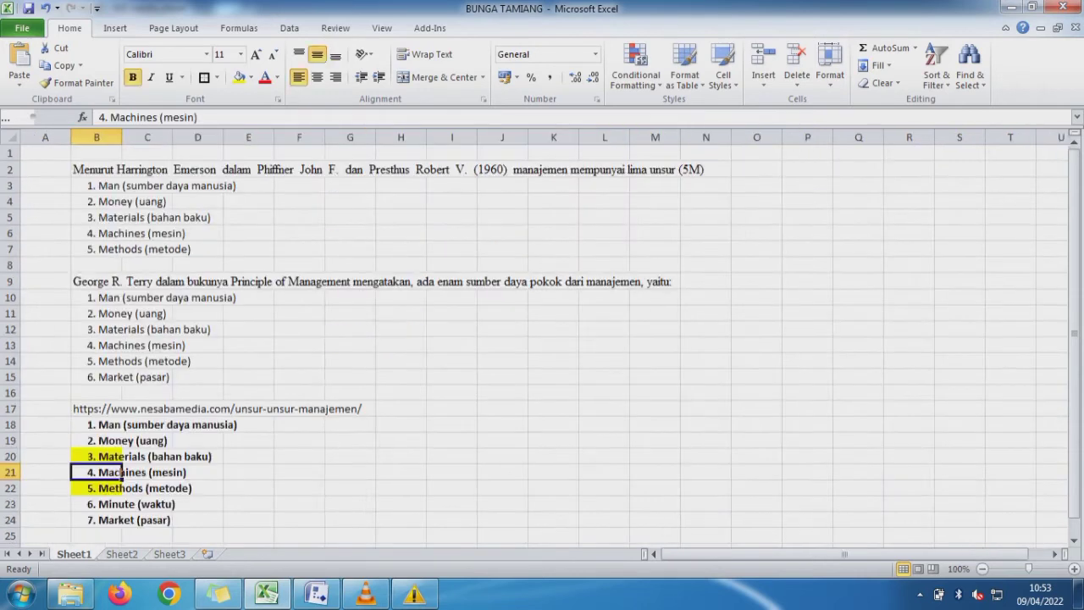
click(238, 77)
click(46, 425)
- Copy the text "Man (sumber daya manusia)" without its number from Sheet1 cell B18 into cell C15 of Sheet2
click(97, 425)
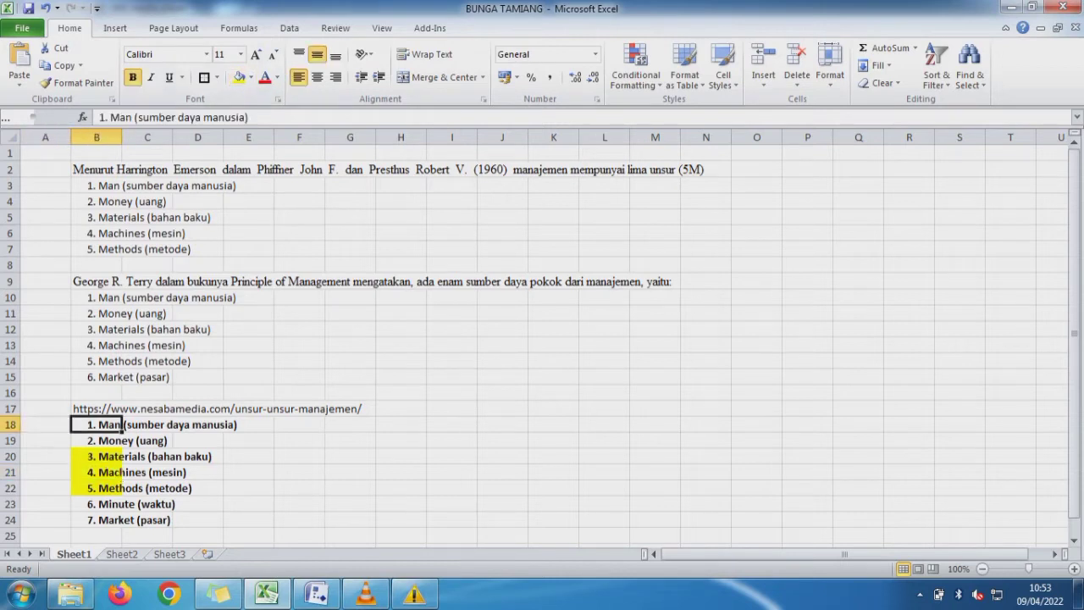
drag(249, 117, 111, 117)
key(ctrl+c)
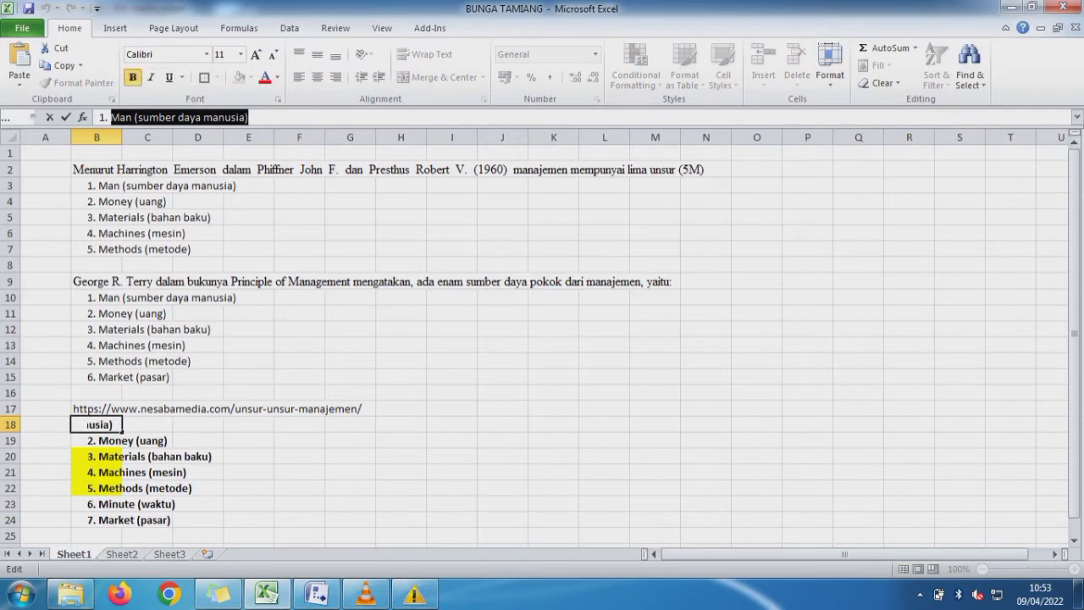
click(122, 553)
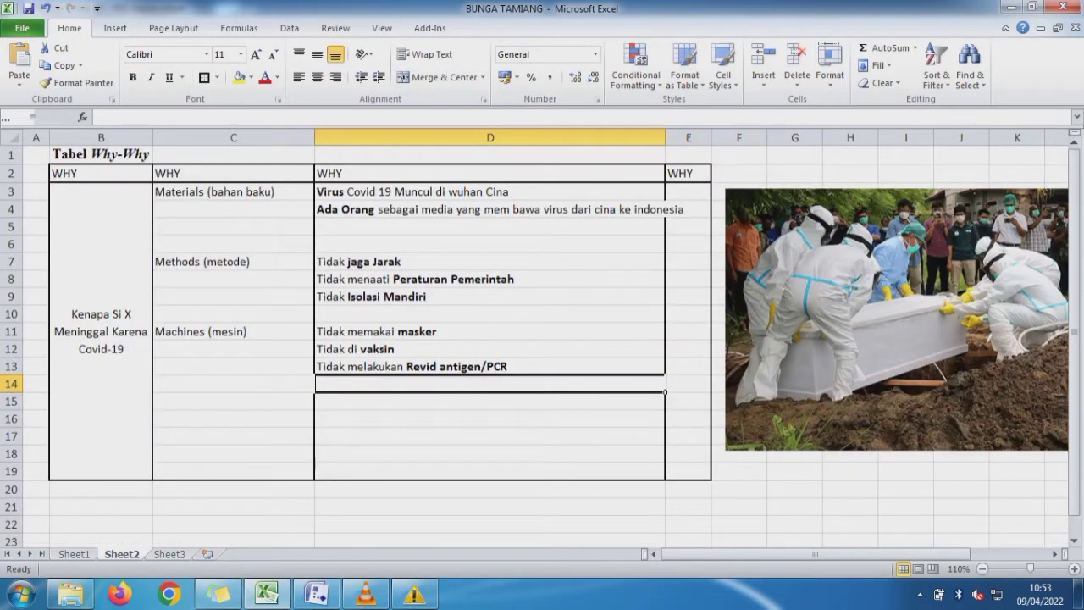
click(233, 402)
key(ctrl+v)
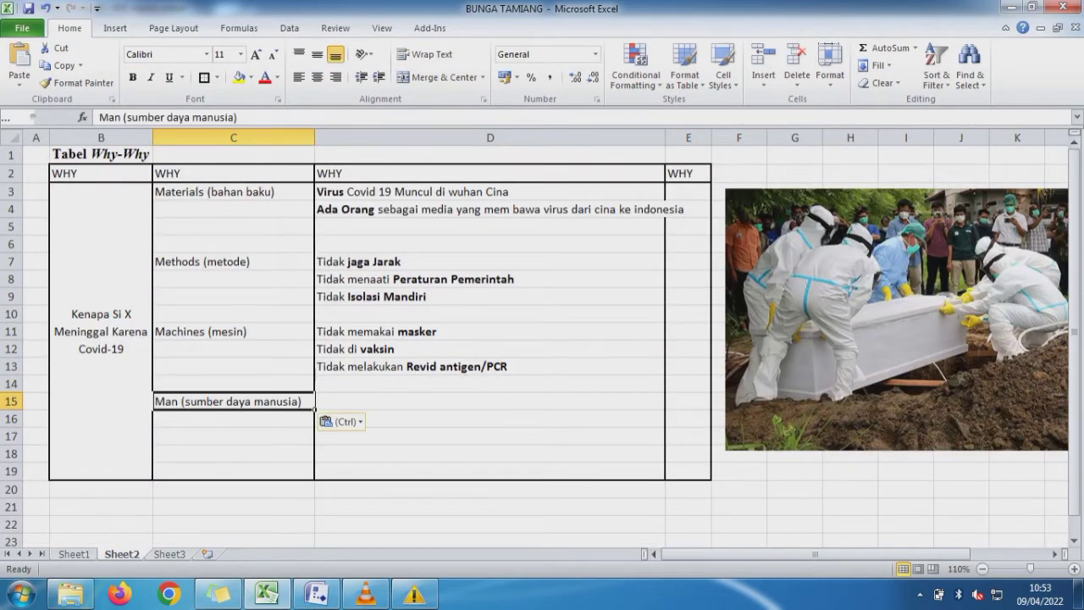
- Enter "Imun Tubuh tidak Bagus" in cell D15 as the first cause beside Man (sumber daya manusia)
click(489, 401)
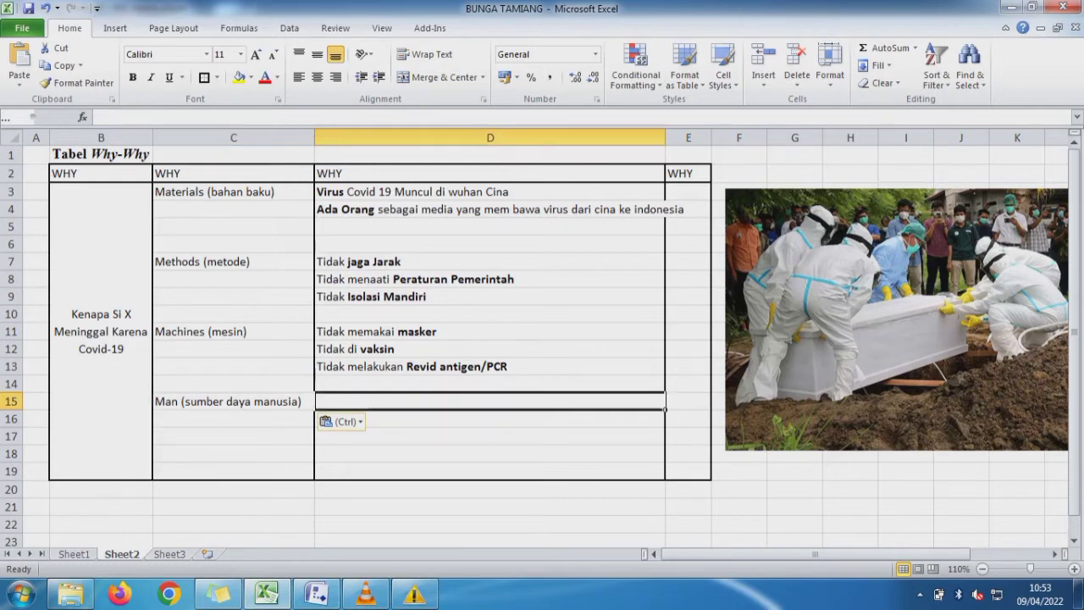
text(Im)
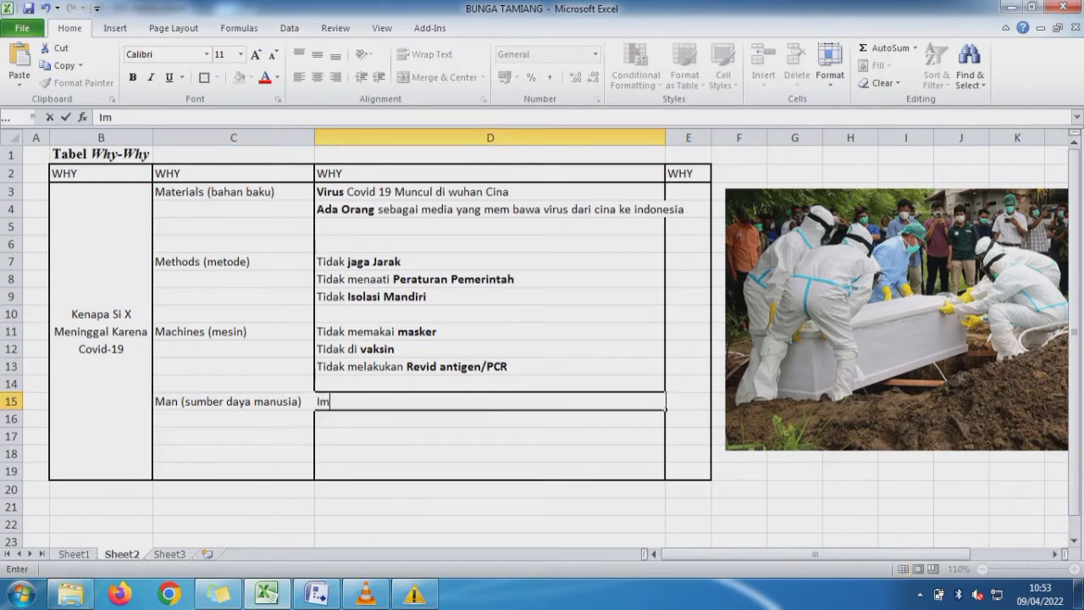
text(un Tubuh tidak)
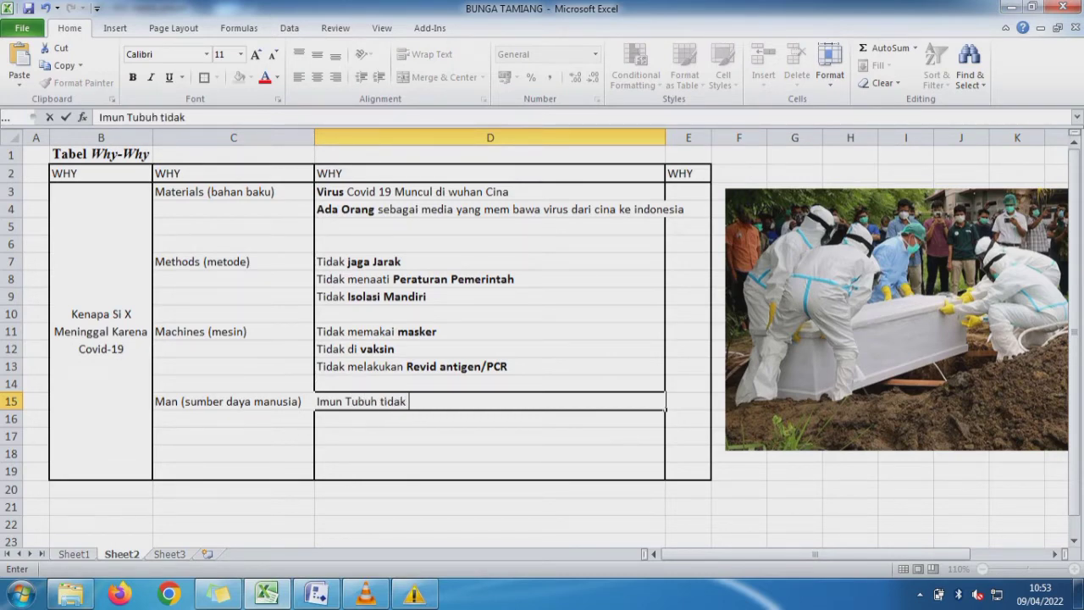
text( Bagus)
key(Return)
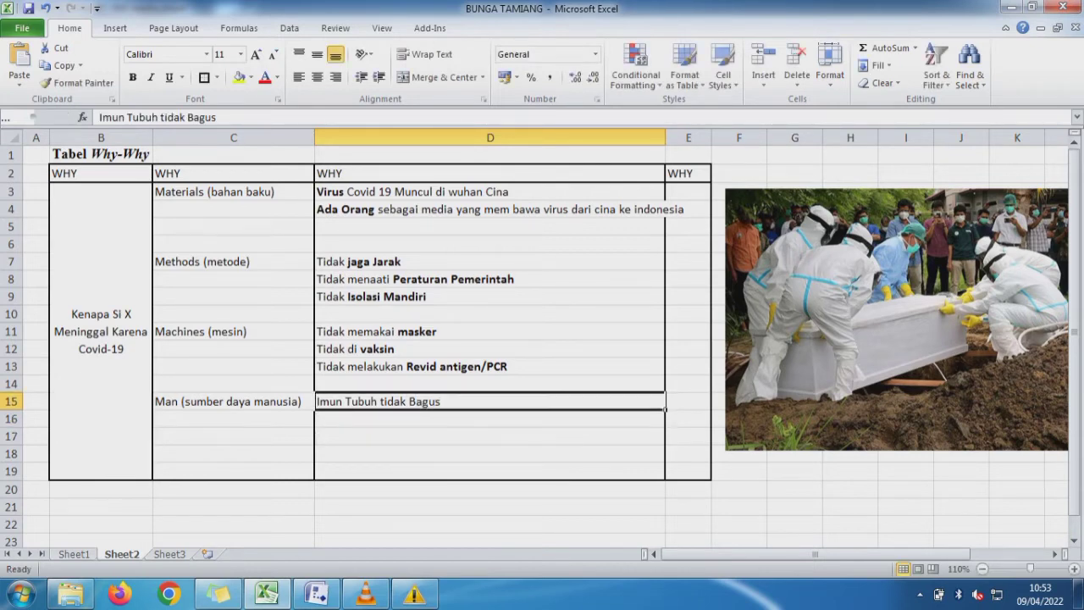
- Make only the words "Imun Tubuh" bold in the D15 text
drag(158, 117, 99, 117)
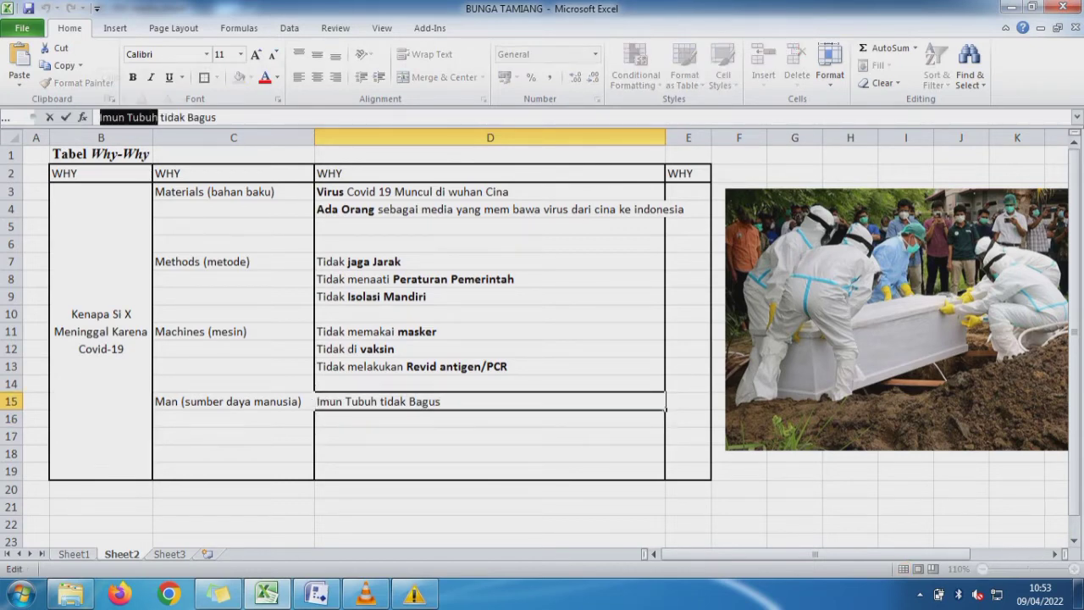
key(ctrl+b)
key(Return)
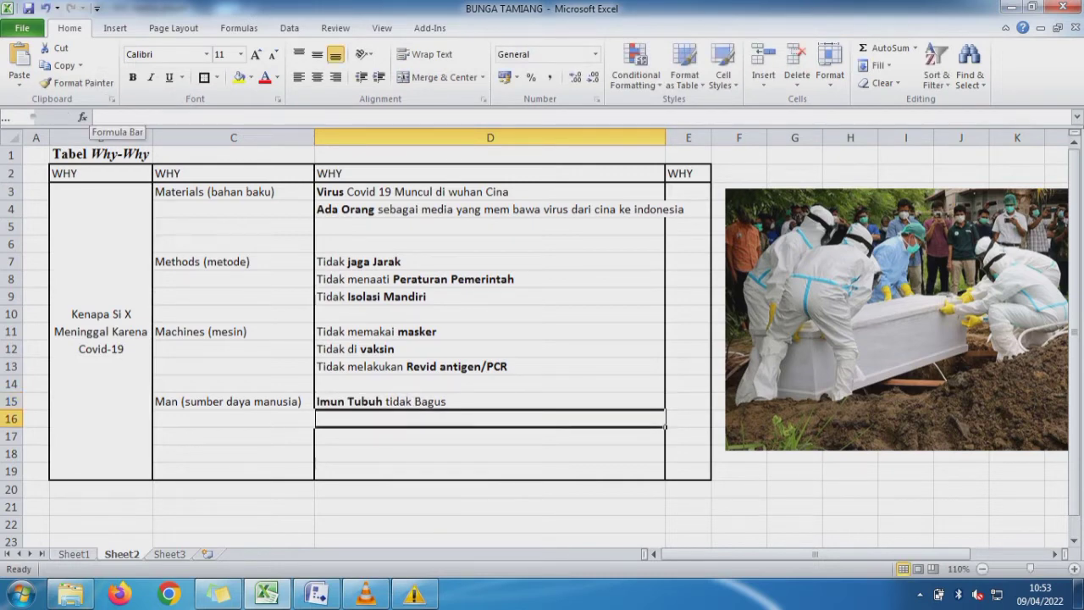
- Enter "Ada Penyakit Bawaan" in cell D16 as the second cause for Man (sumber daya manusia)
text(Ada )
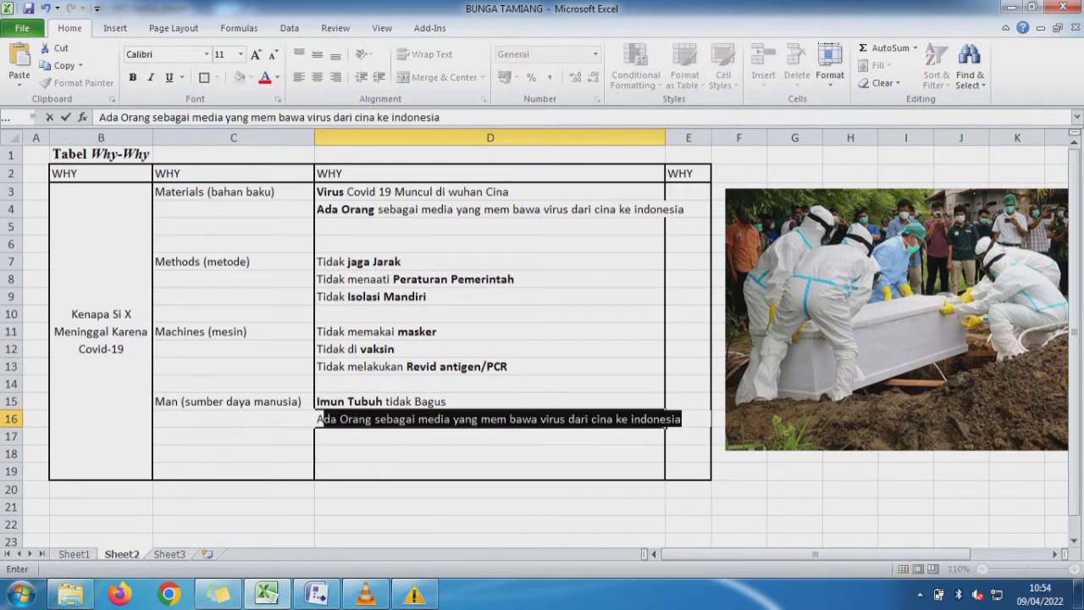
text(P)
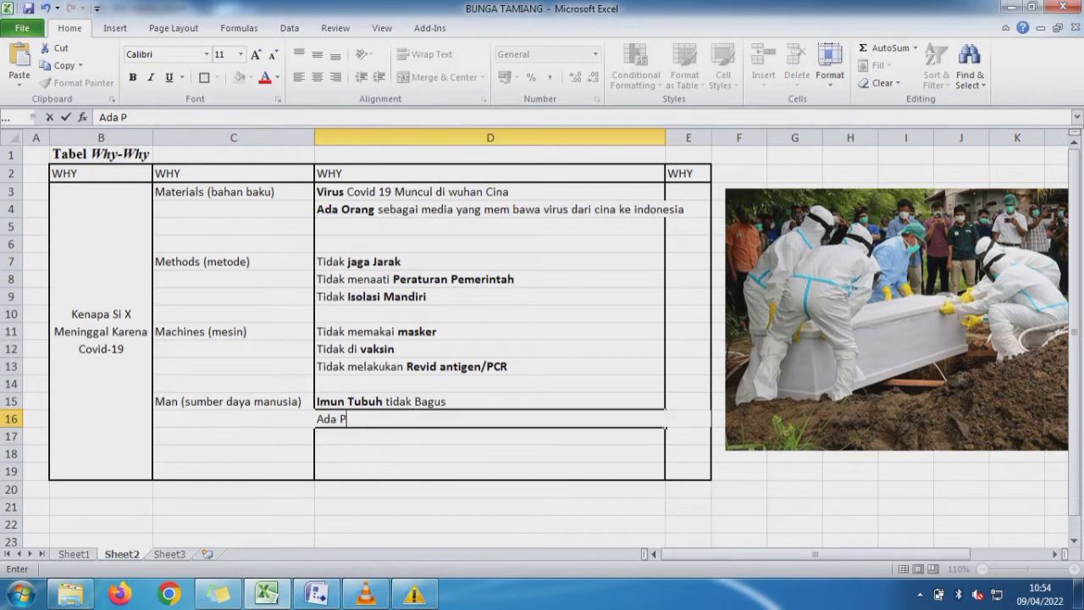
text(enyakit Baw)
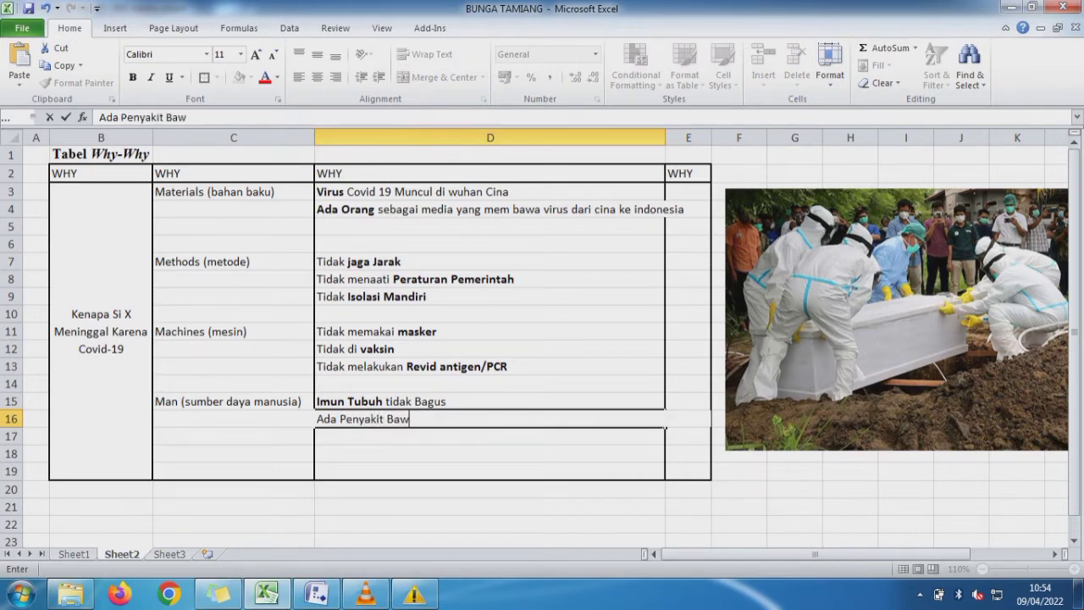
text(aan)
key(ctrl+Return)
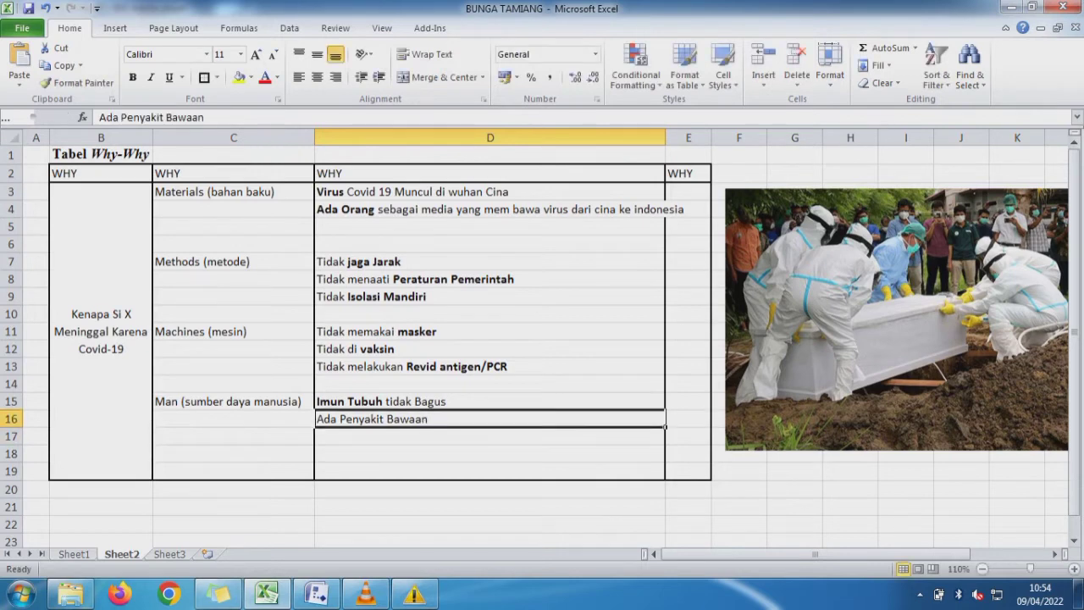
- Make only the words "Penyakit Bawaan" bold in the D16 text
drag(207, 117, 120, 117)
key(ctrl+b)
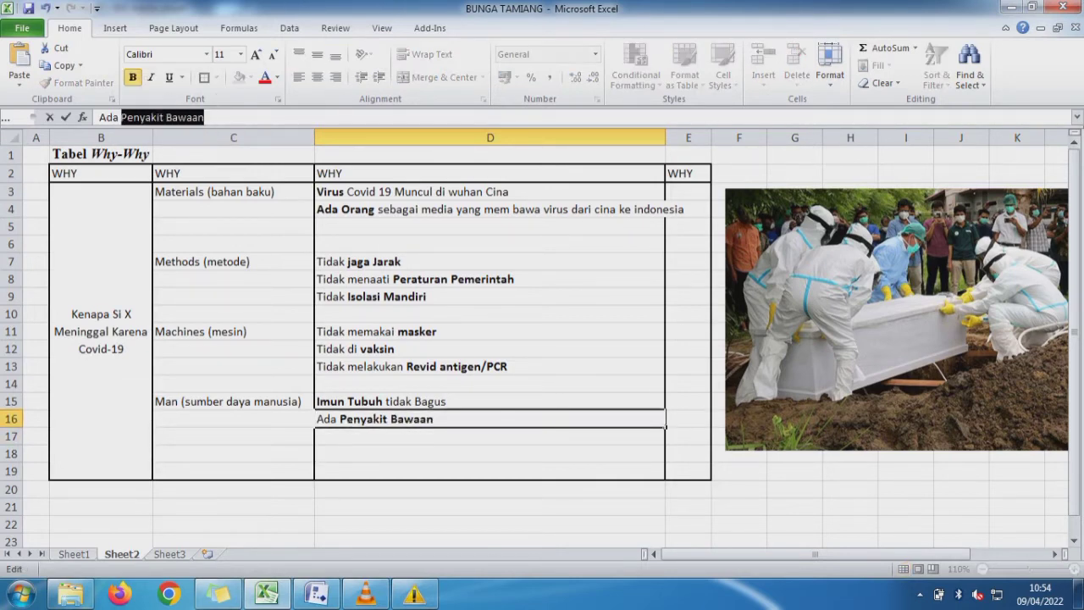
key(Return)
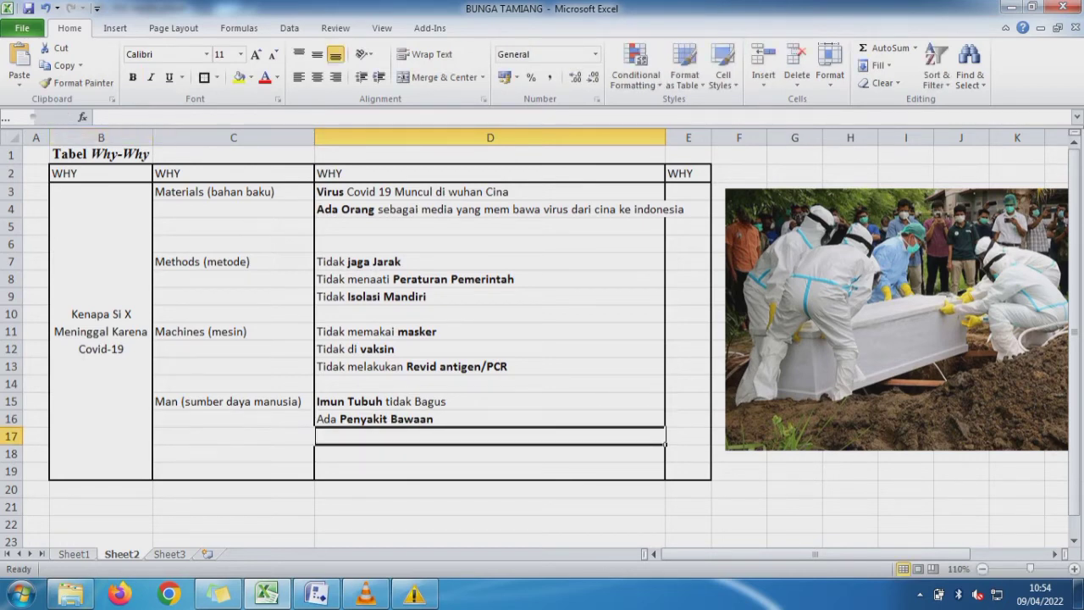
- Fill the "1. Man (sumber daya manusia)" cell B18 on Sheet1 with yellow to mark it as used
key(ctrl+Page_Up)
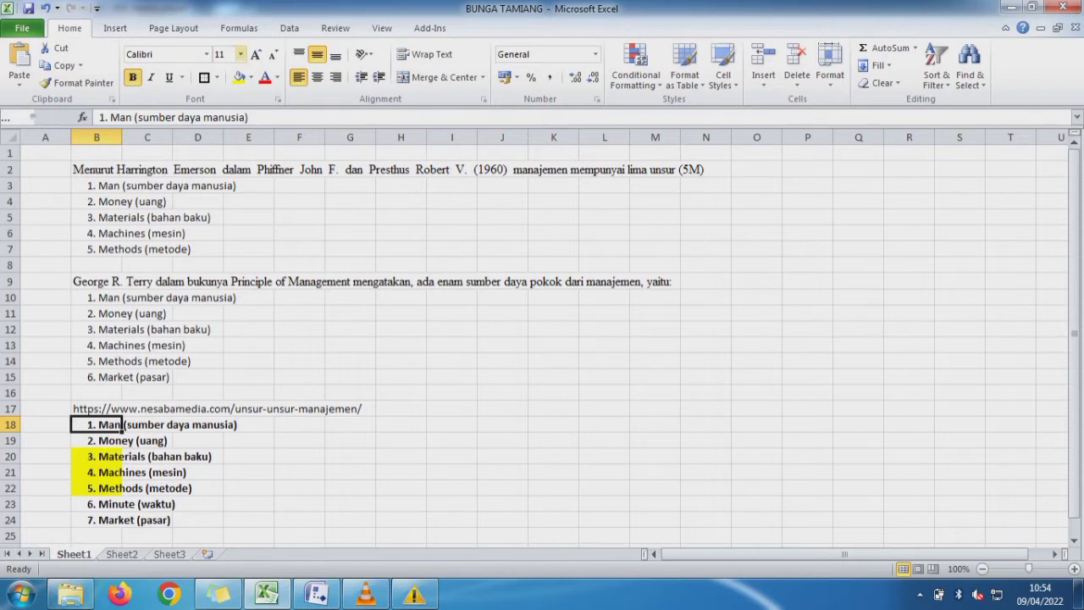
click(239, 77)
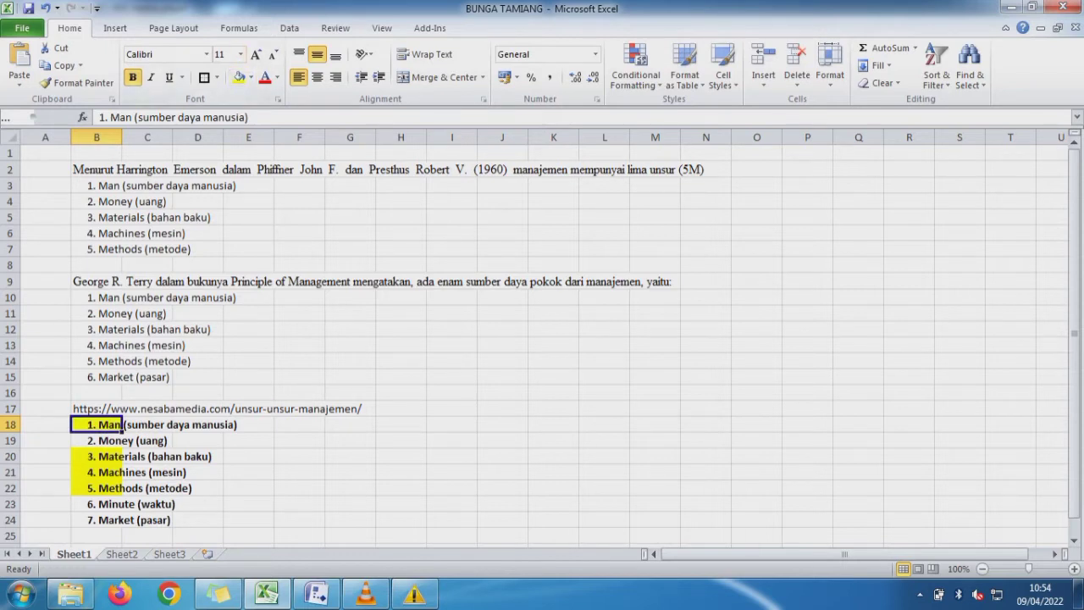
click(45, 441)
- Copy the text "Money (uang)" without its number from Sheet1 cell B19 into cell C18 of Sheet2
click(97, 440)
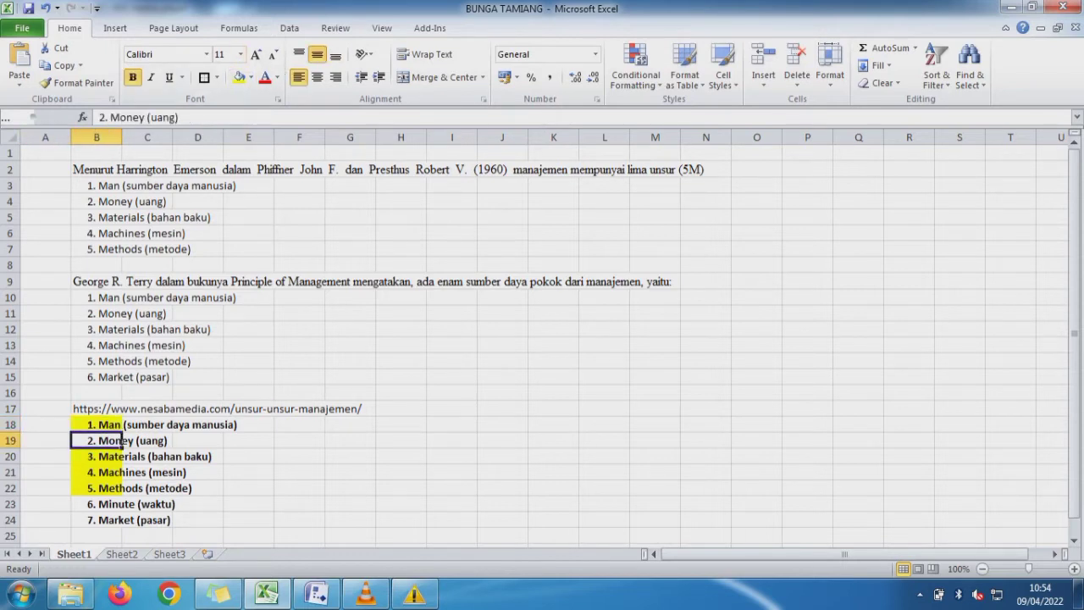
drag(179, 117, 111, 117)
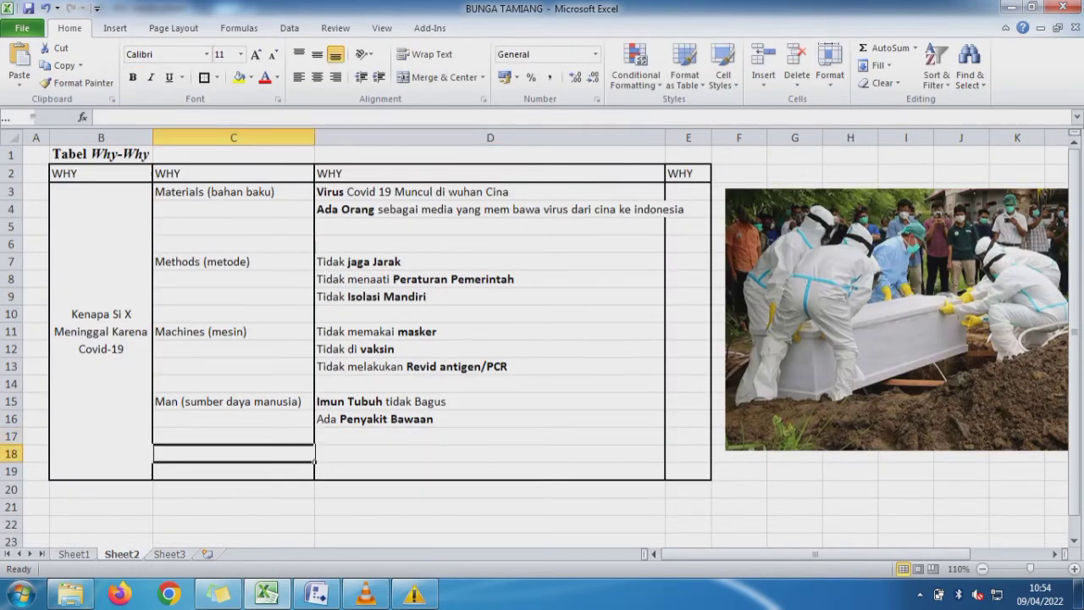
text(Money (uang))
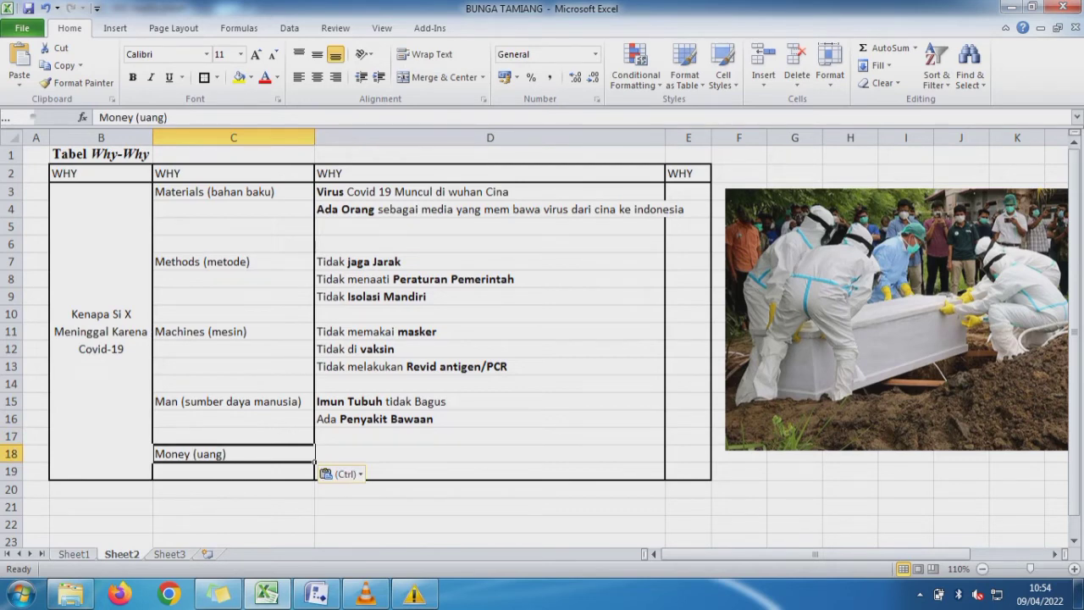
- Enter "Tidak Berobat Kerumah Sakit" in cell D18 as the first cause for Money (uang)
click(489, 454)
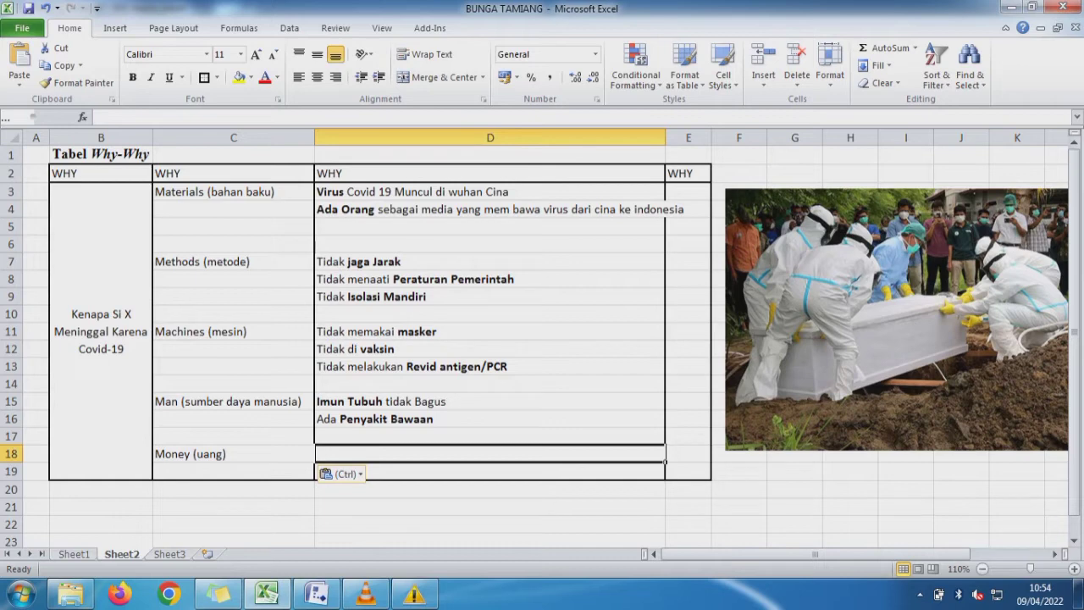
text(Tidak )
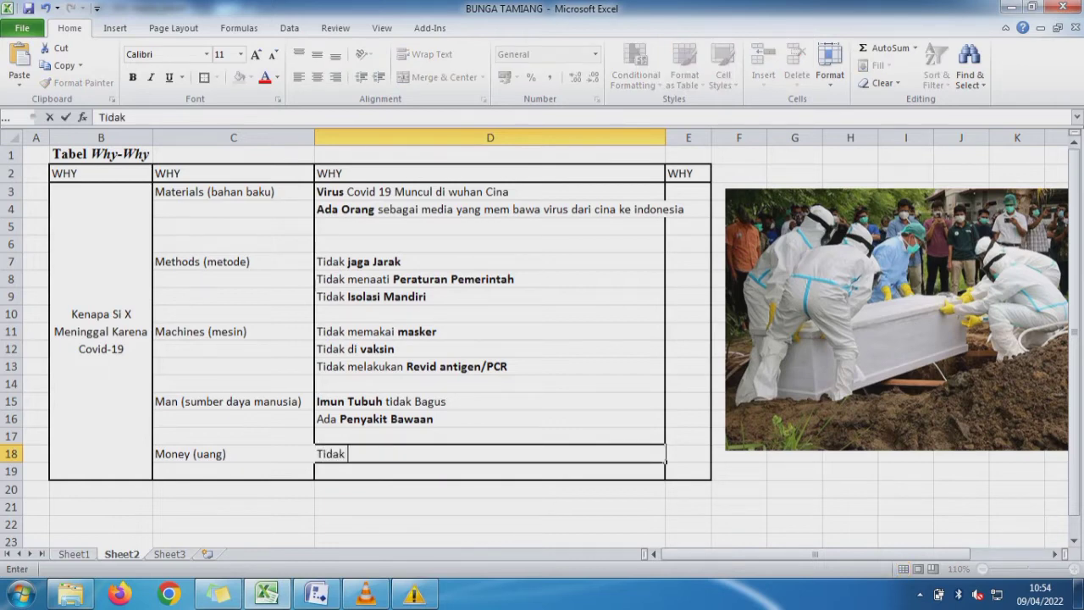
text(Berobat Ker)
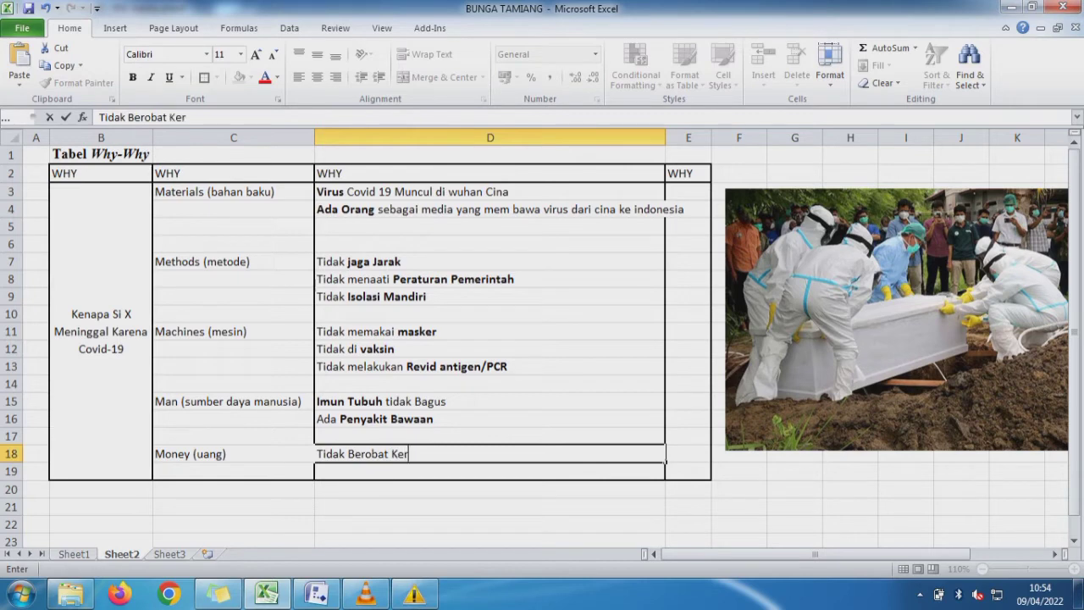
text(umah Sakit)
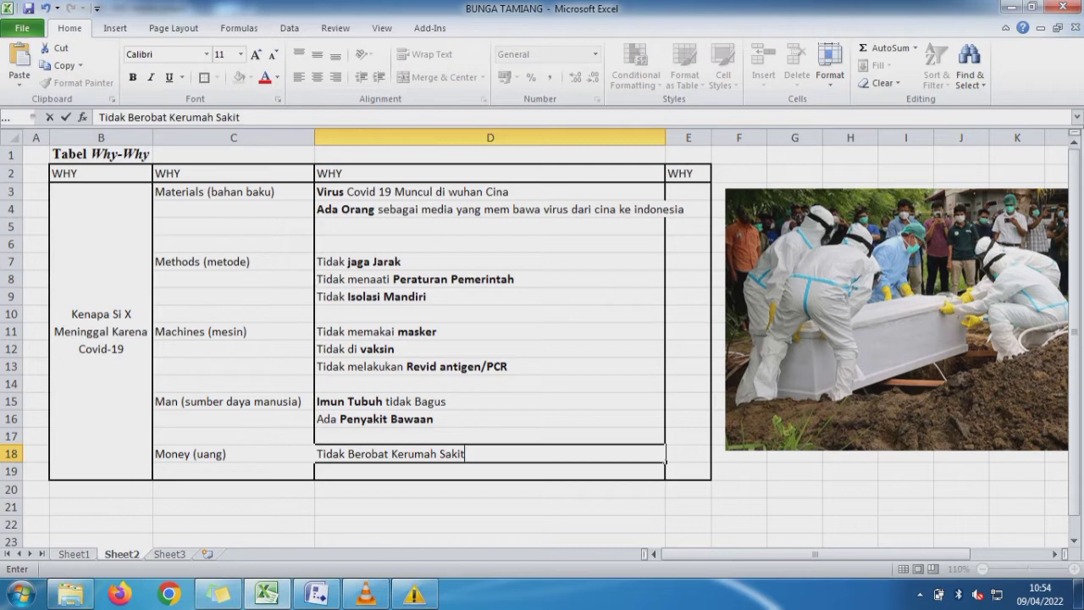
key(Return)
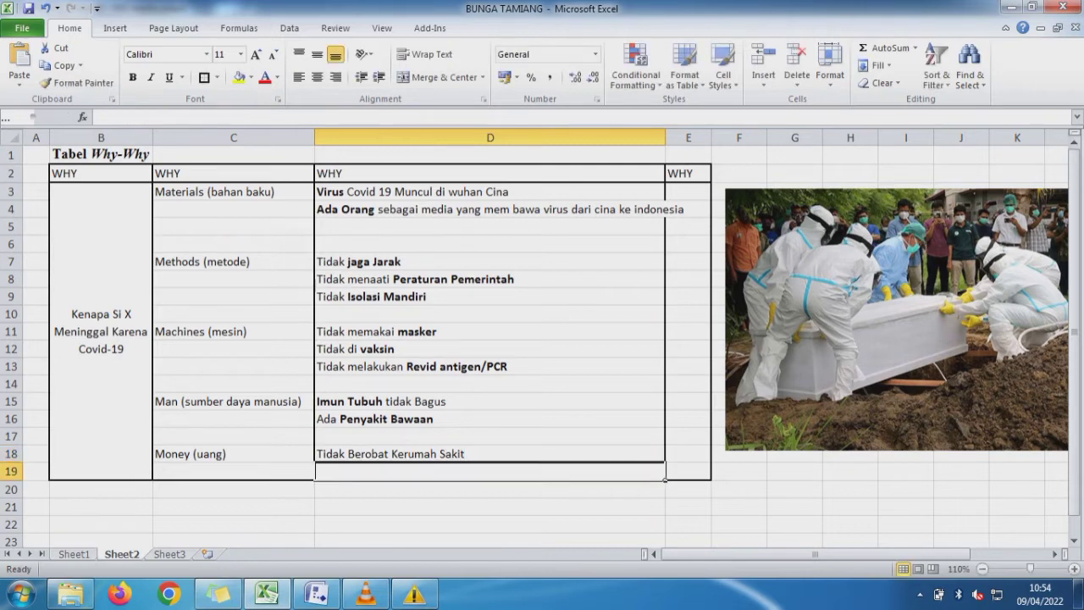
- Enter "Tidak Minum obat yang tepat" in cell D5 as the third cause for Materials (bahan baku)
key(Up)
key(Up)
key(Up)
key(Up)
key(Up)
key(Up)
key(Up)
key(Up)
key(Up)
key(Up)
key(Up)
key(Up)
key(Up)
key(Up)
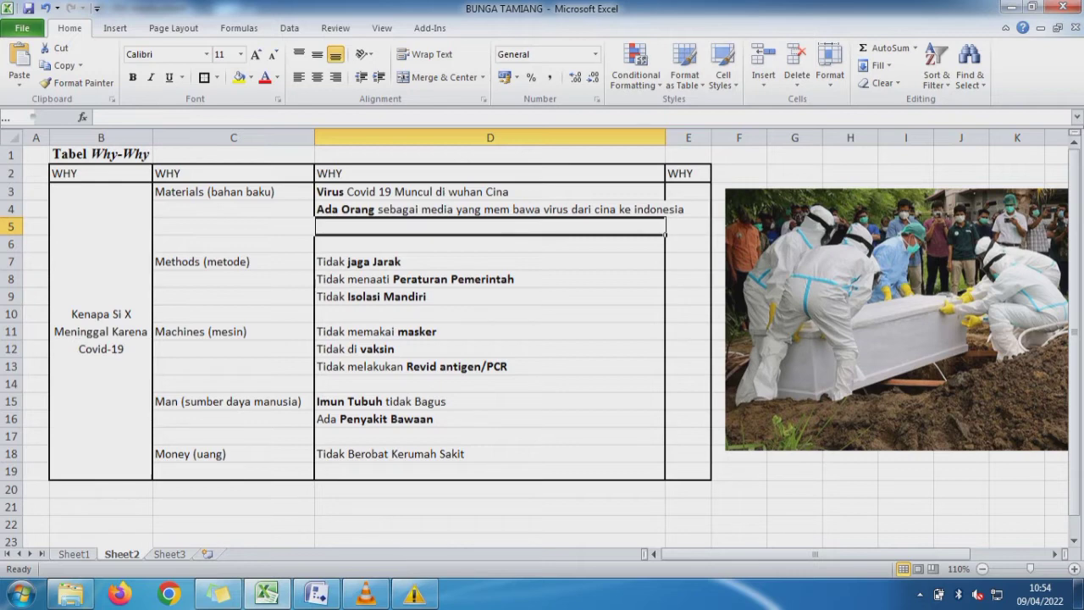
text(Tidak )
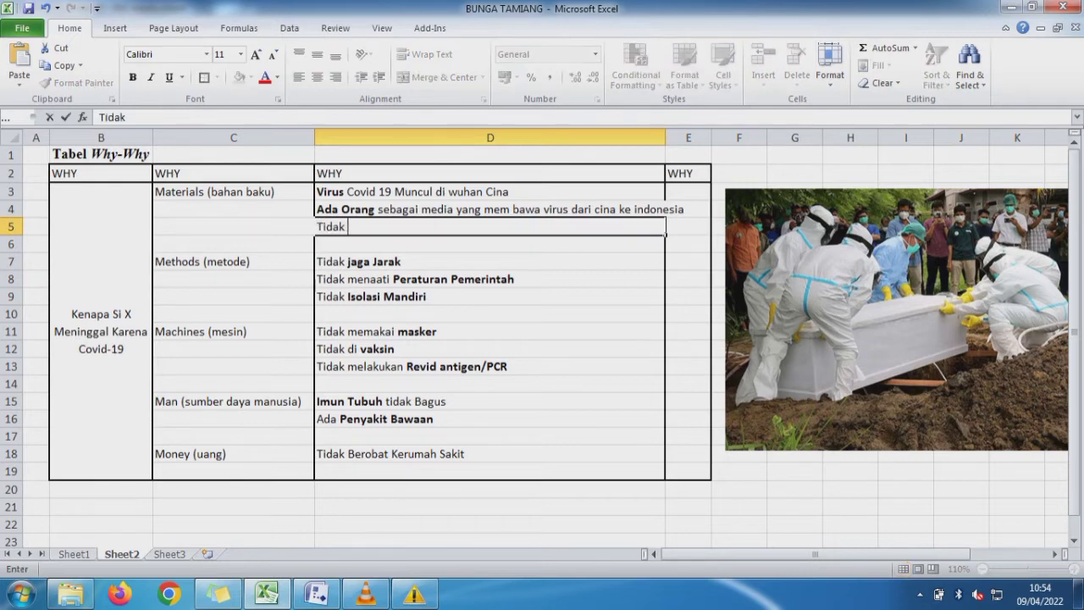
text(Minum o)
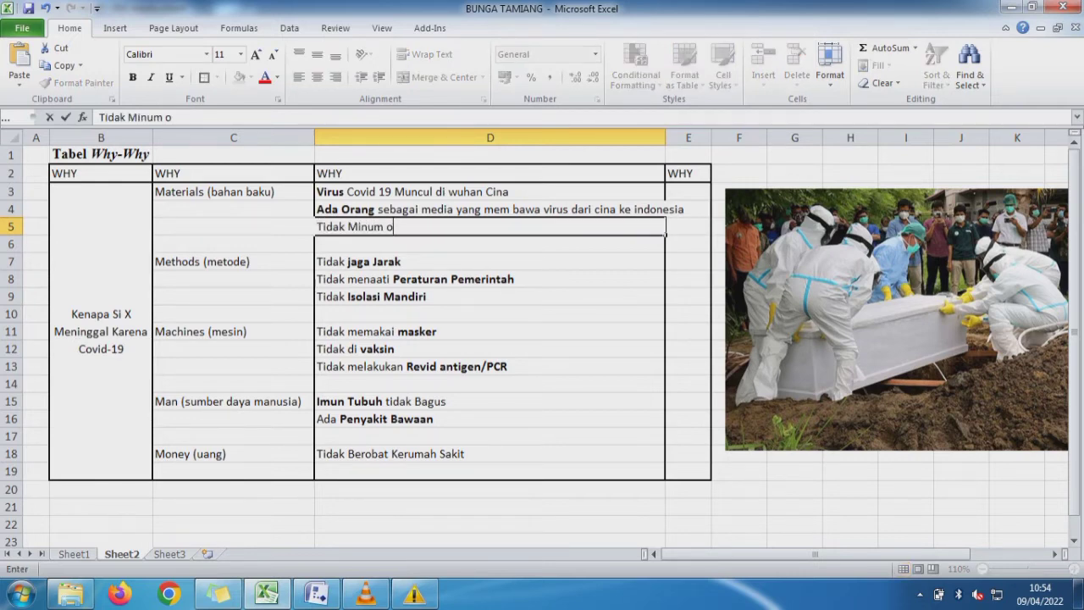
text(bat yang tepat)
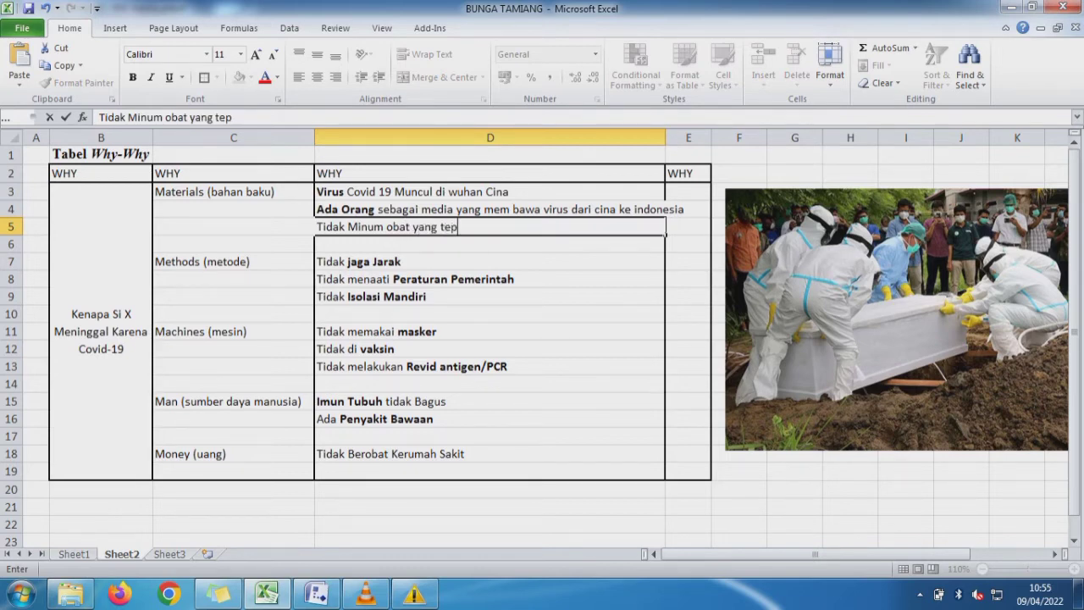
key(Return)
- Make only the words "Minum obat yang tepat" bold in the D5 text
key(Down)
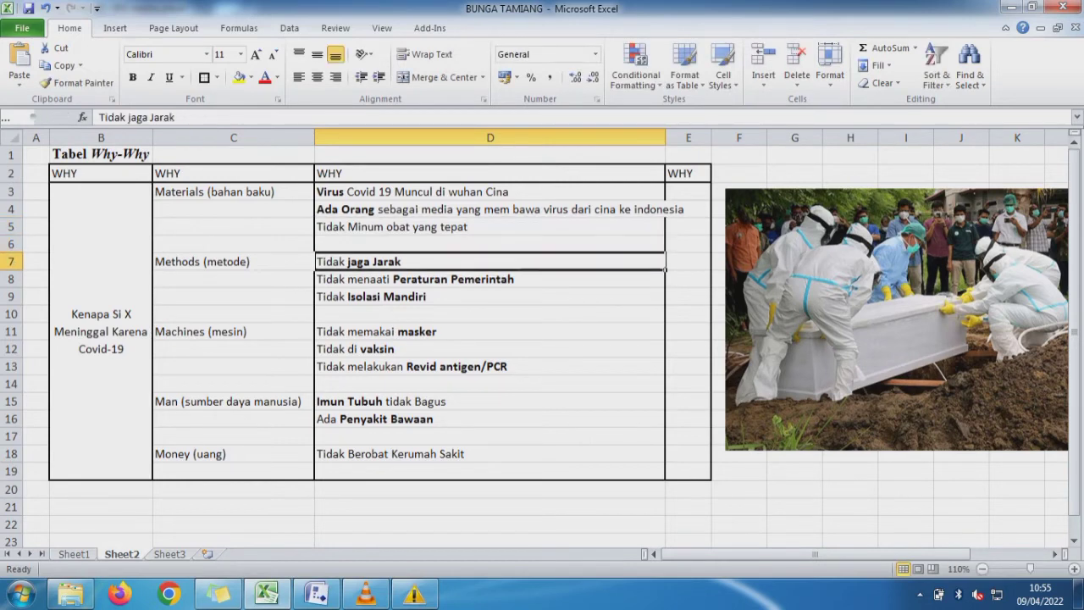
key(Up)
key(Up)
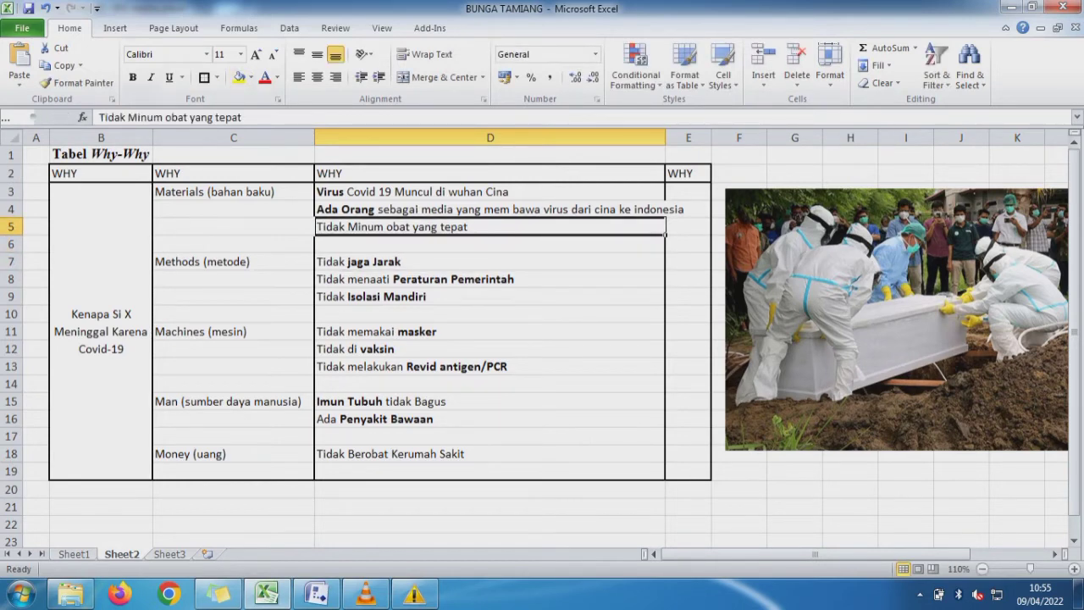
drag(242, 117, 128, 116)
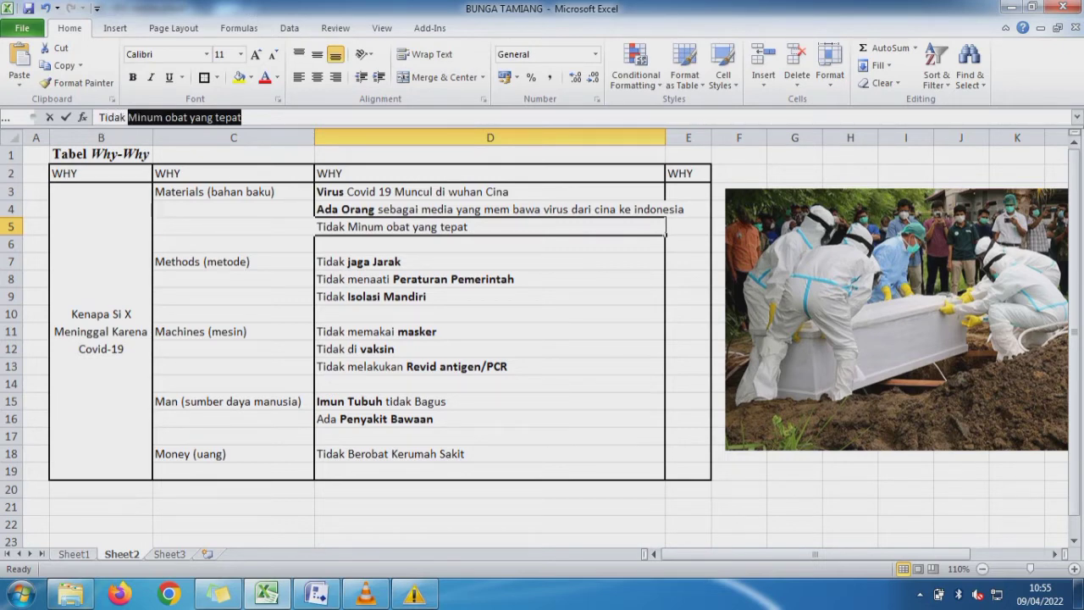
key(ctrl+b)
key(Return)
- Make the entire text "Tidak Berobat Kerumah Sakit" in cell D18 bold
key(Down)
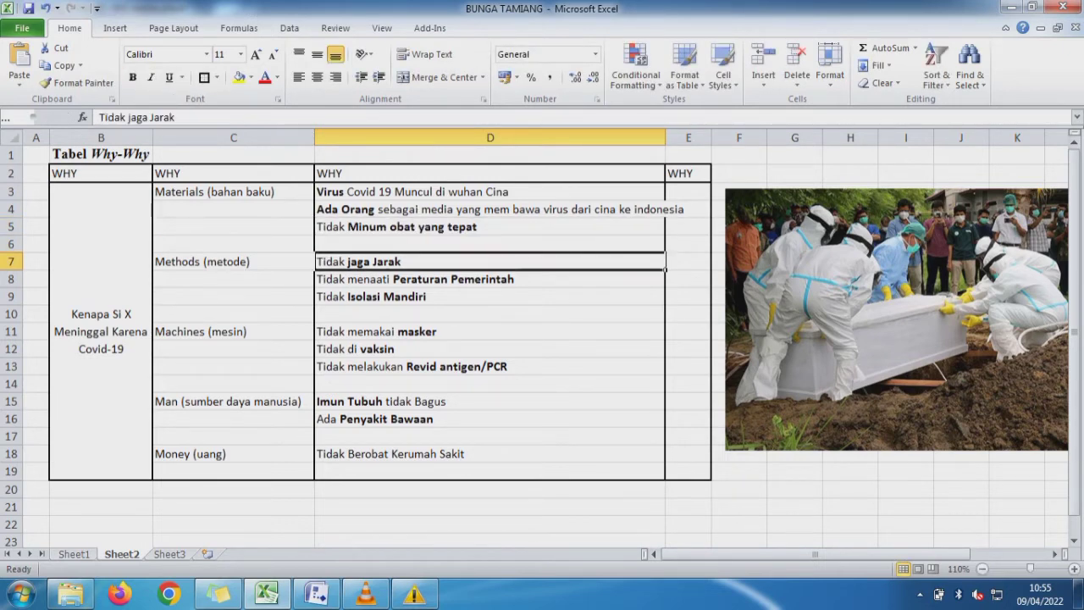
key(Down)
key(Down)
key(Down)
key(Down)
key(Down)
key(Down)
key(Down)
key(Down)
key(Down)
key(Down)
key(Down)
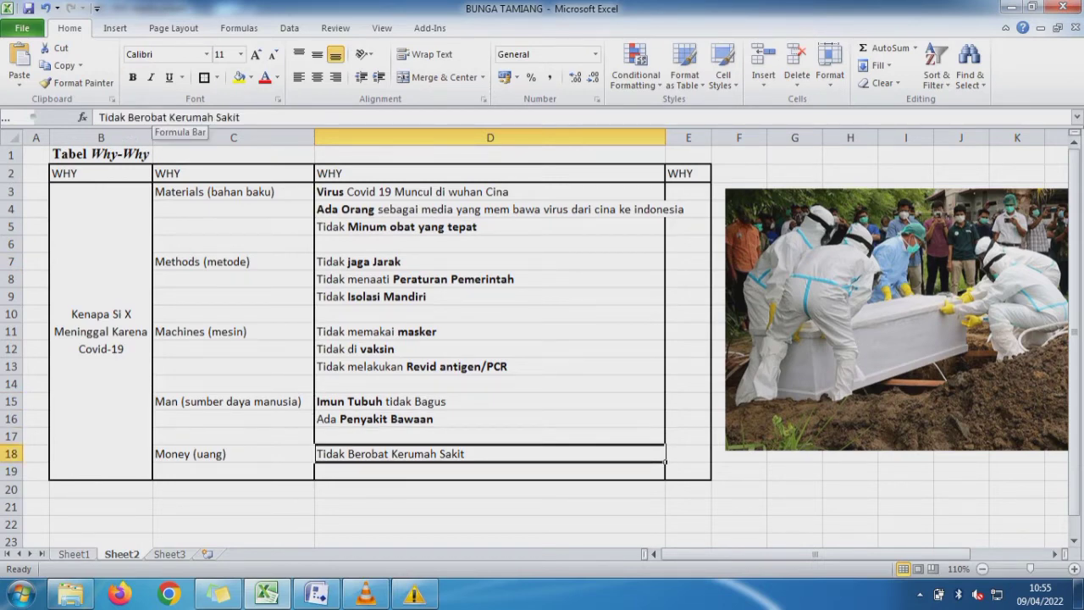
drag(99, 117, 240, 117)
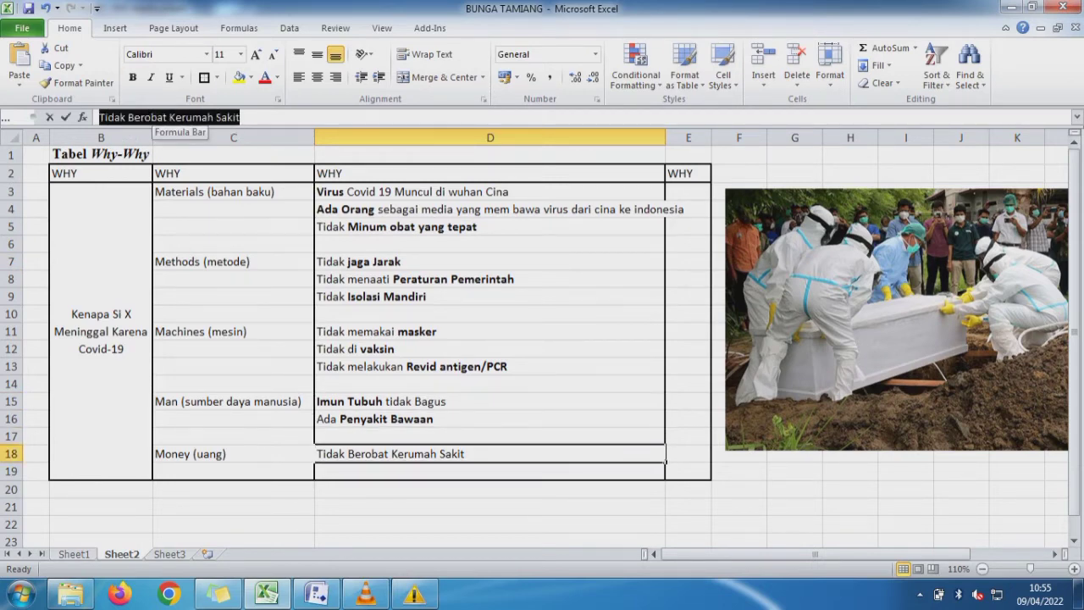
key(ctrl+b)
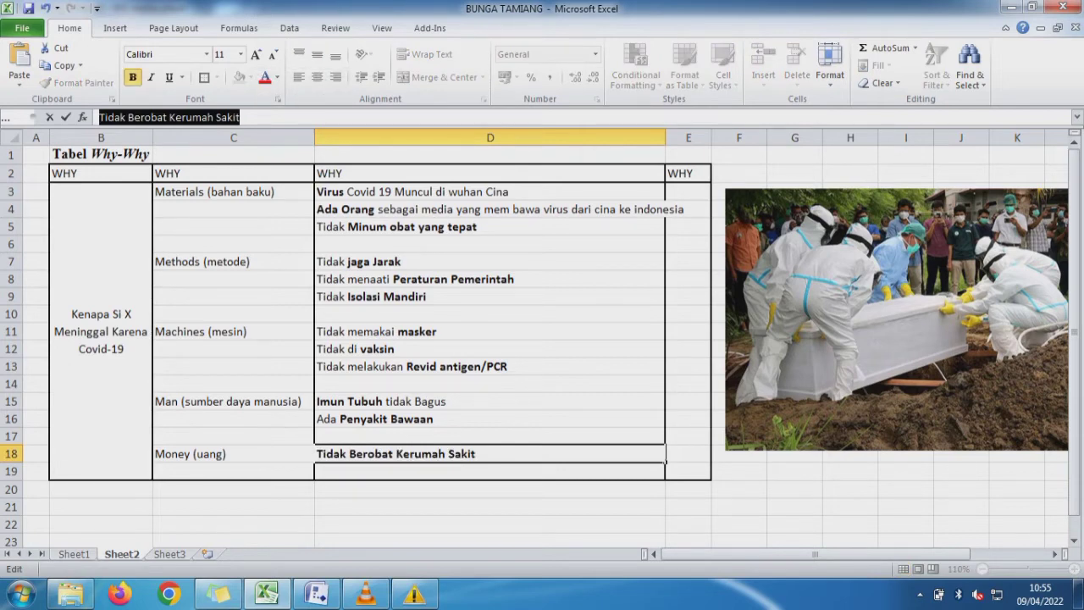
key(Return)
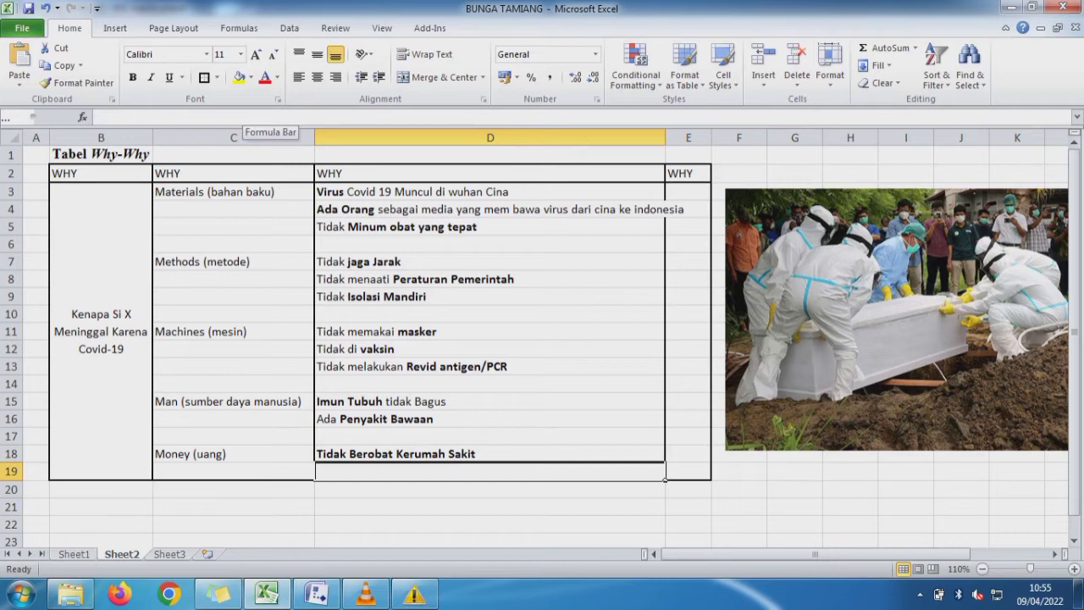
- Enter "Tidak Mengkonsumsi Makanan yang Sehat" in cell D19 as the second cause for Money (uang)
text(Ti)
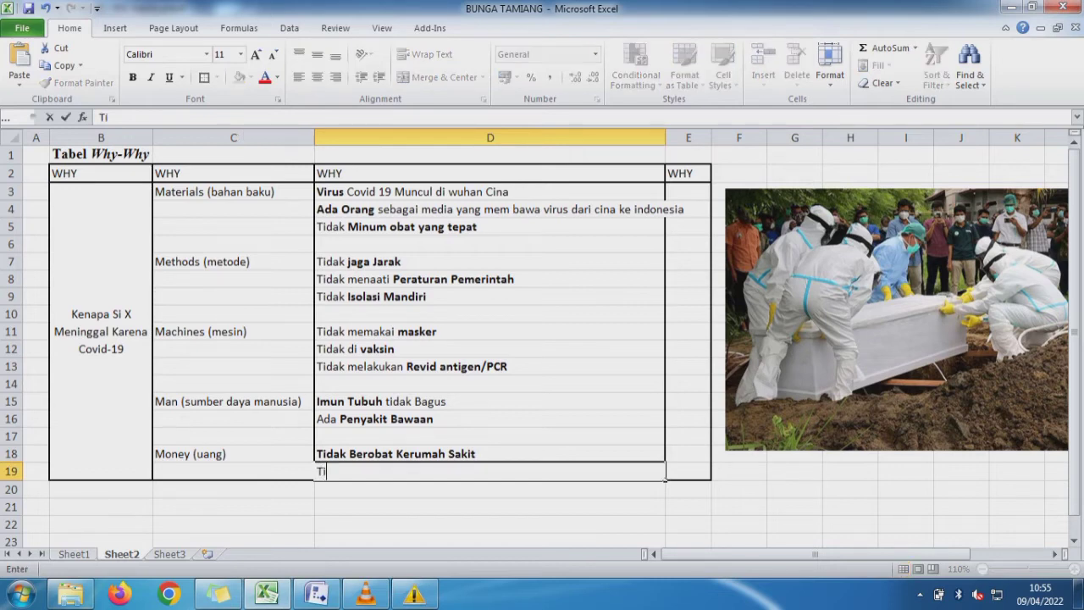
text(dak Mengkon)
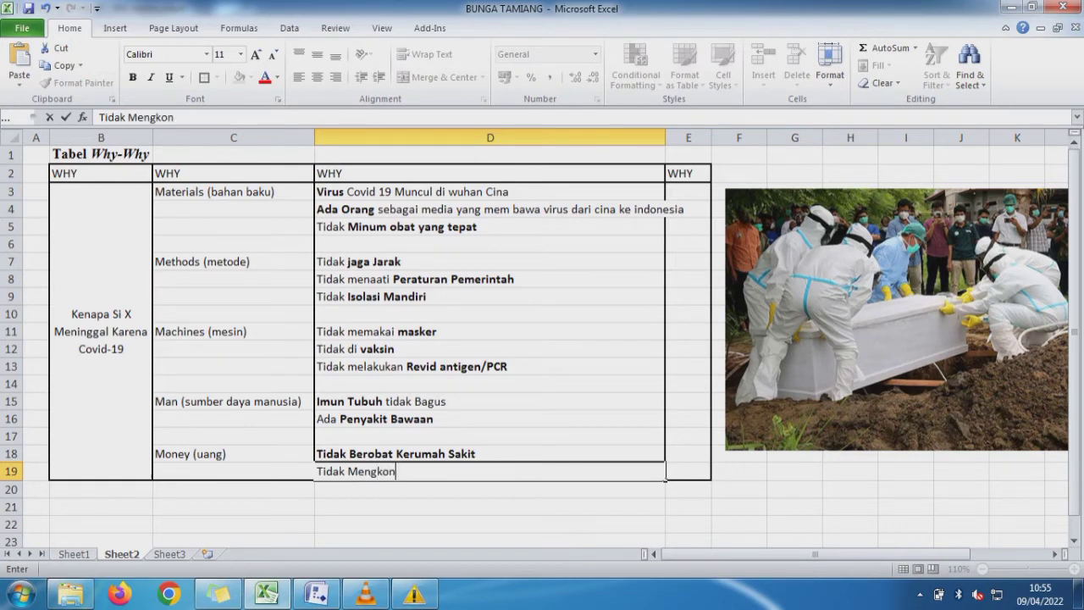
text(sumsi Maka)
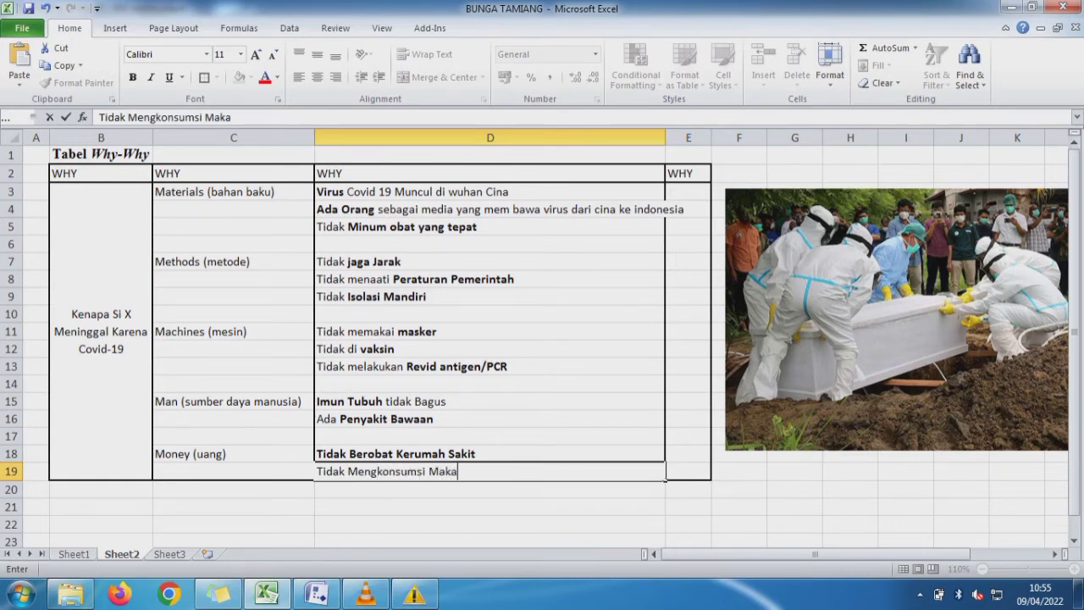
text(nan yang Seh)
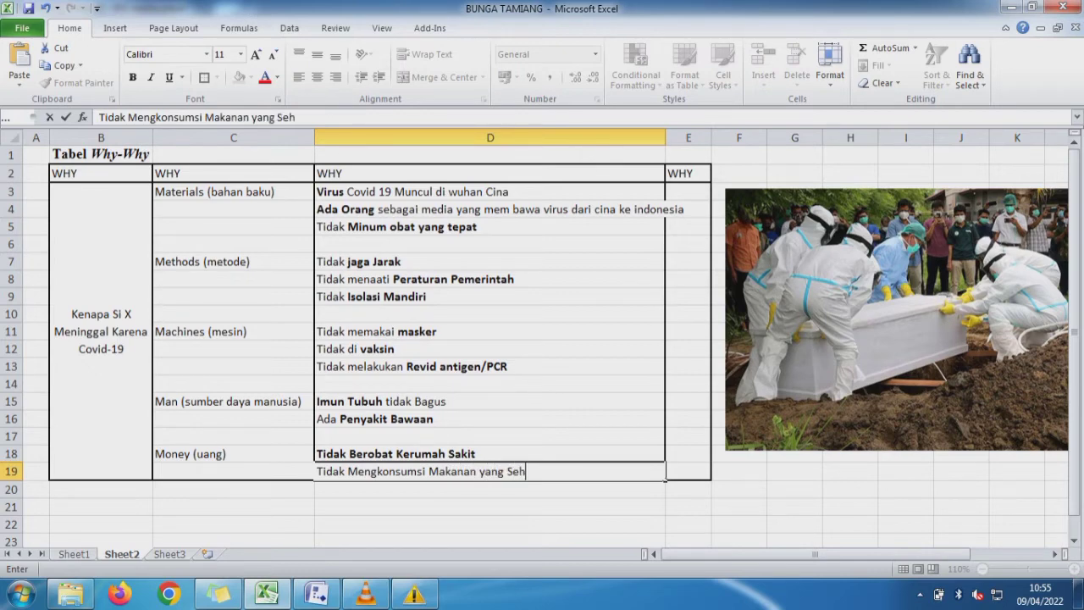
text(at)
key(Return)
- Make only the words "Makanan yang Sehat" bold in D19 and auto-fit column D to its longest entry
key(Up)
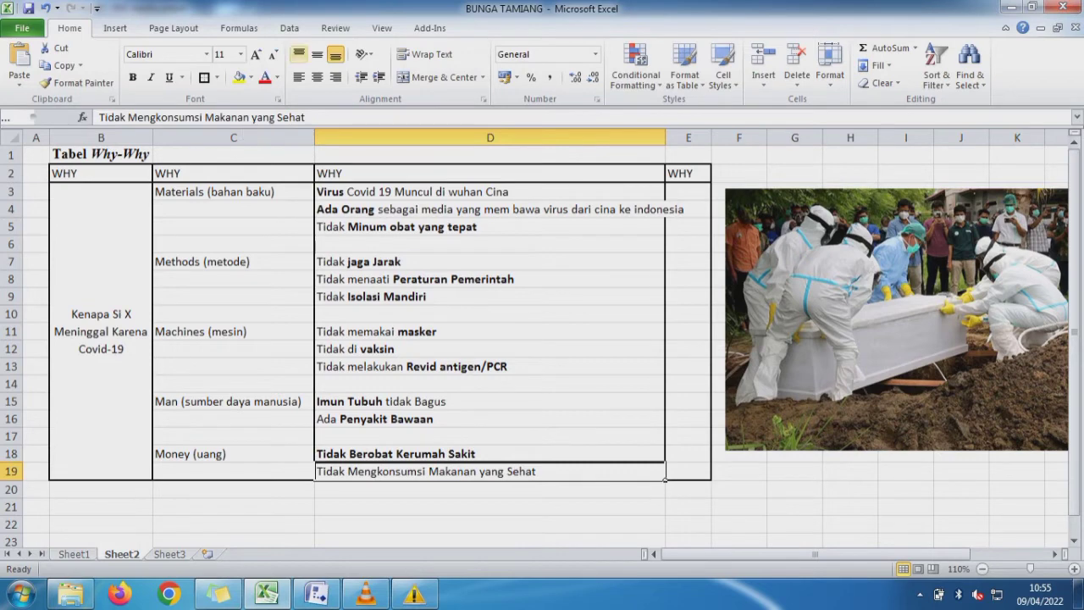
drag(305, 117, 205, 117)
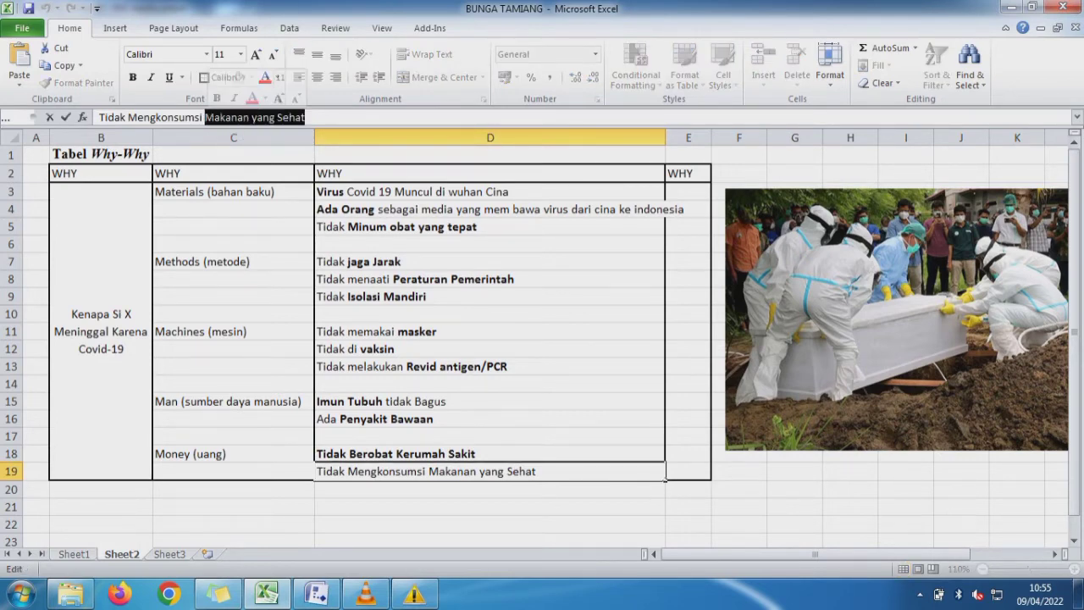
key(ctrl+b)
key(Return)
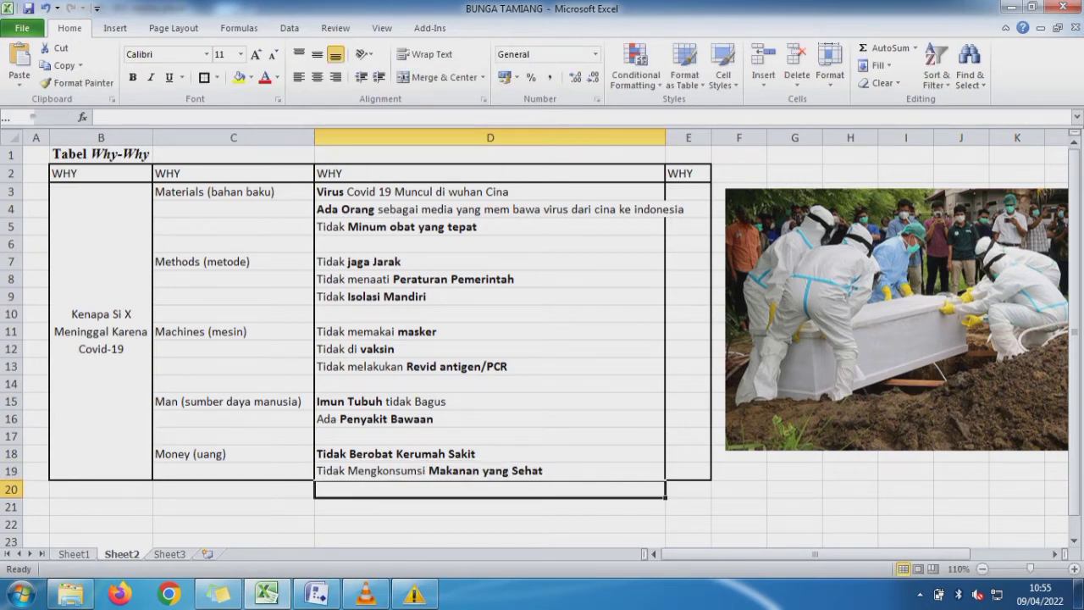
double_click(665, 137)
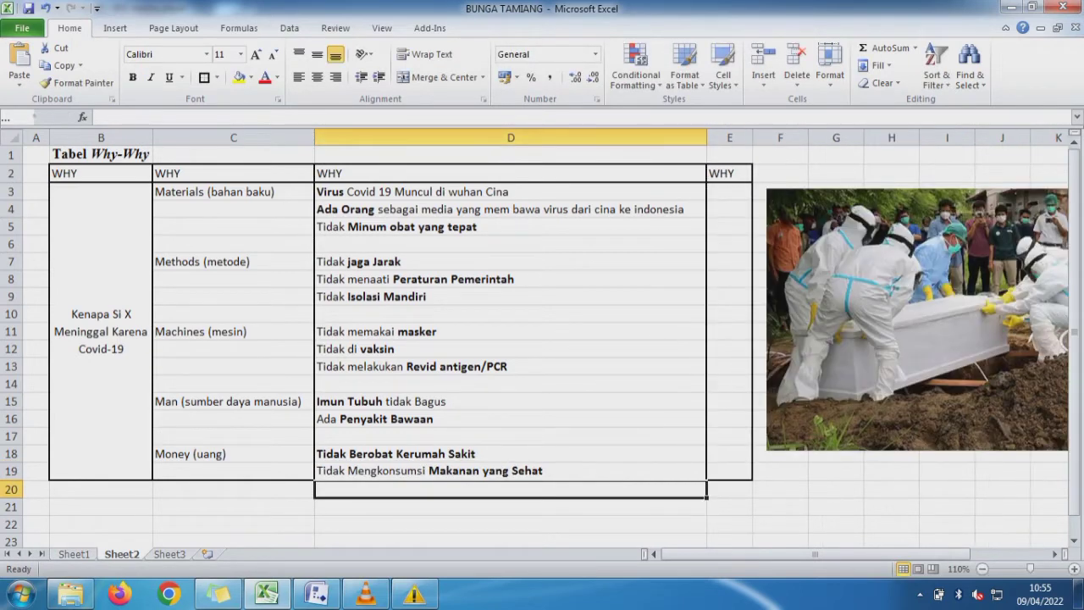
drag(729, 191, 729, 471)
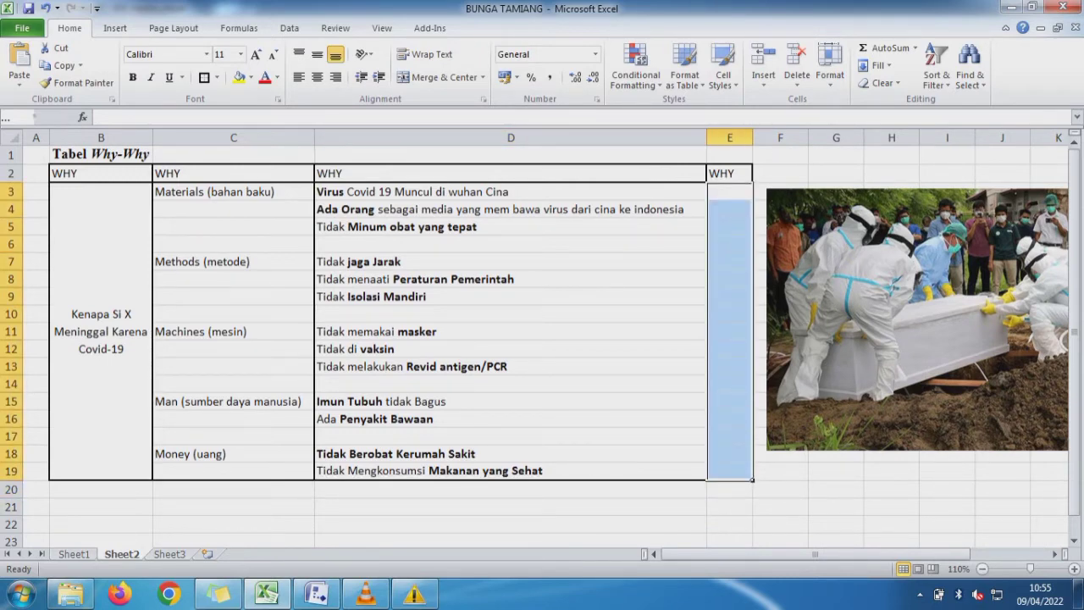
- Fill the "2. Money (uang)" cell B19 on Sheet1 with yellow to mark it as used, and return to Sheet2
key(ctrl+Page_Up)
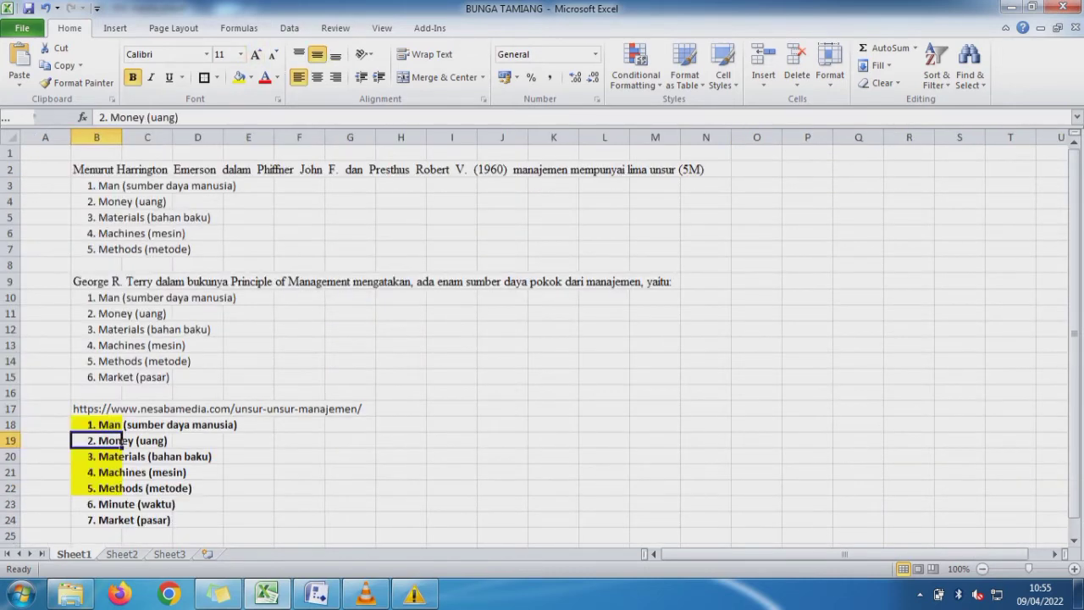
click(239, 77)
click(46, 520)
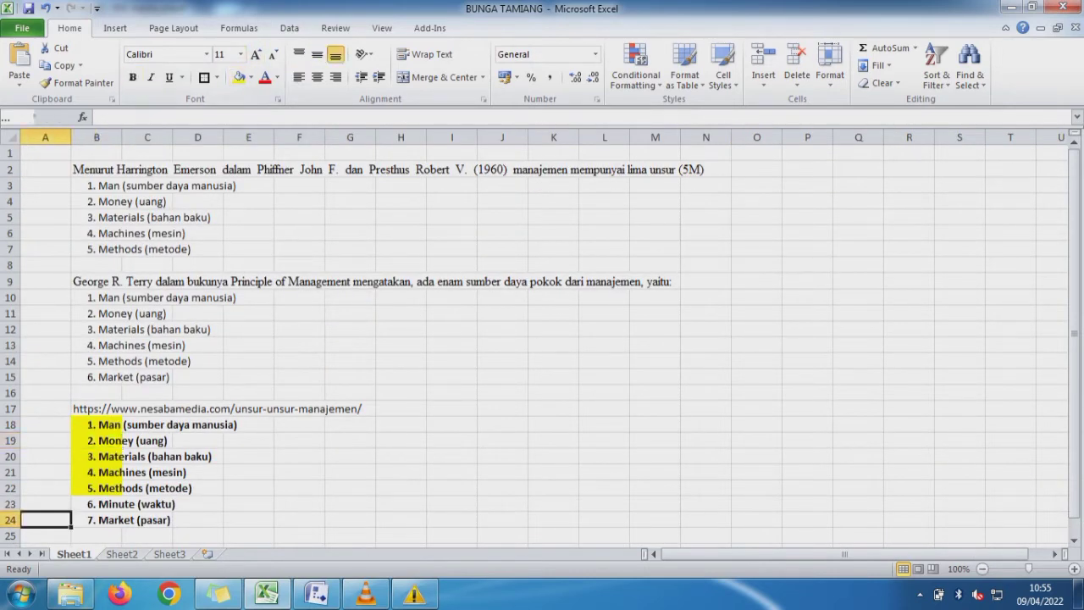
click(124, 504)
click(124, 520)
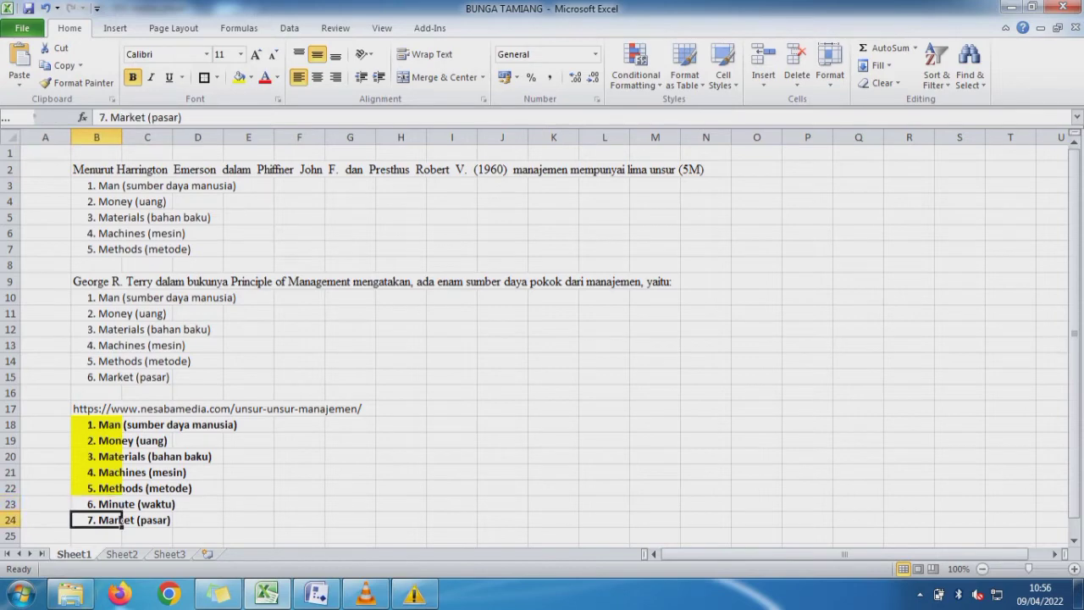
click(121, 554)
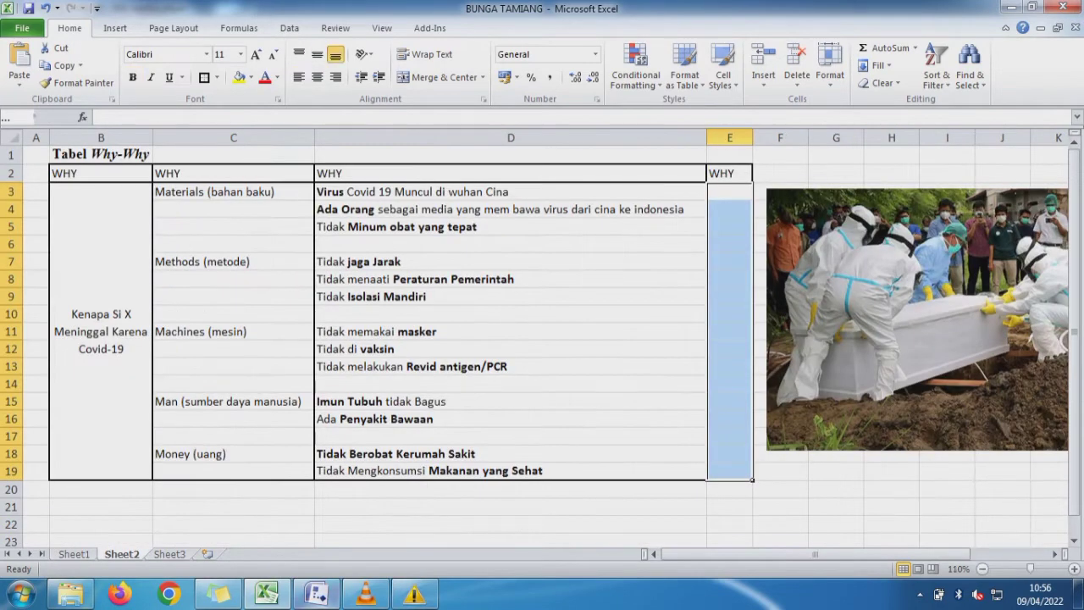
- Switch to the Visio drawing and resize its restored window so columns B and C of the Excel table stay visible beside it
click(316, 593)
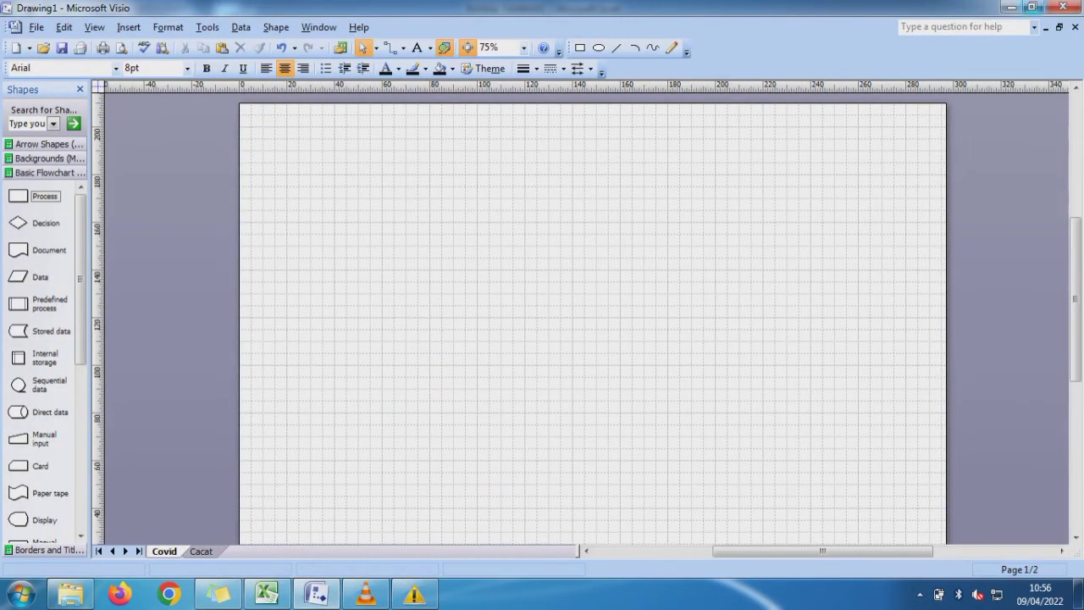
click(1031, 7)
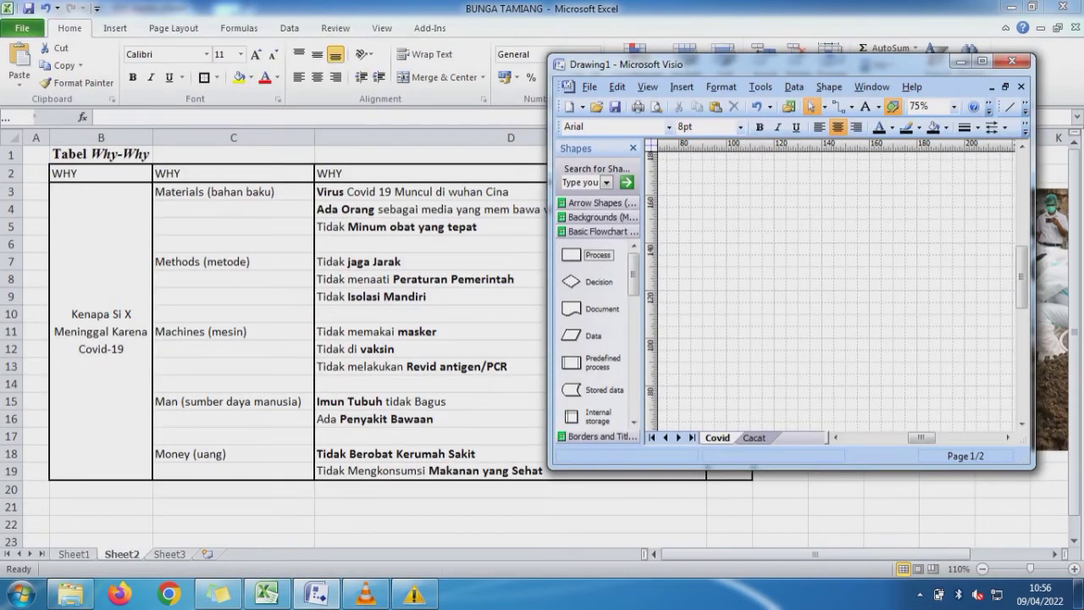
drag(792, 469, 791, 579)
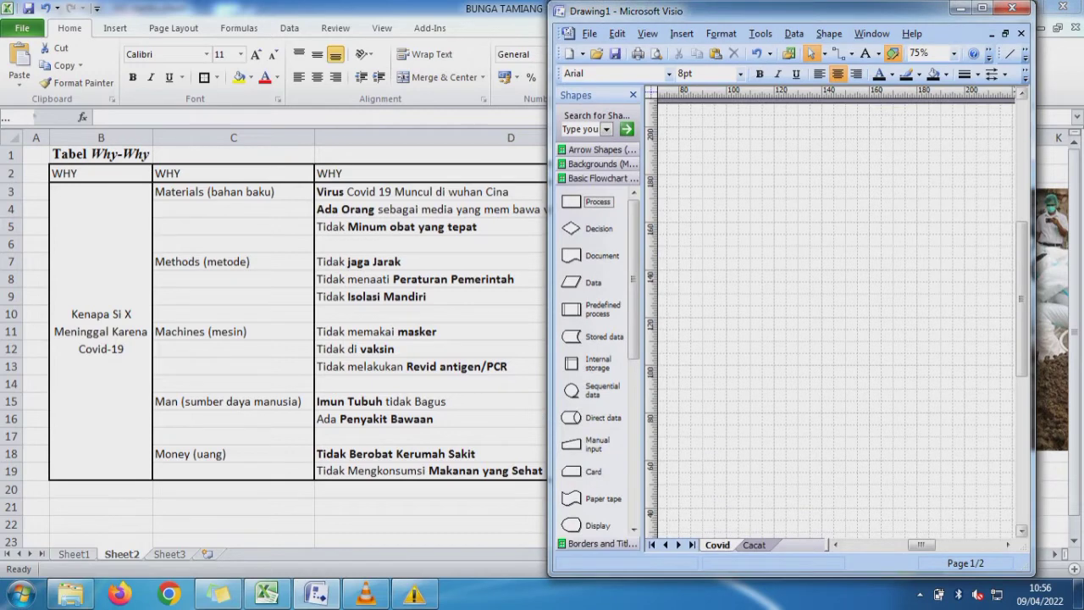
drag(1035, 338, 1080, 338)
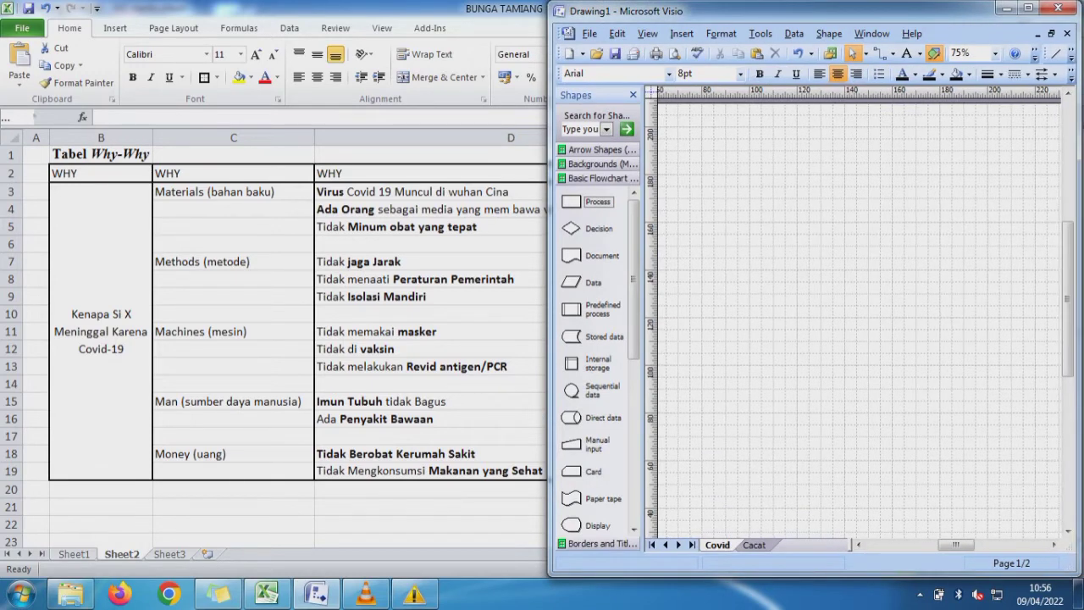
drag(548, 339, 320, 339)
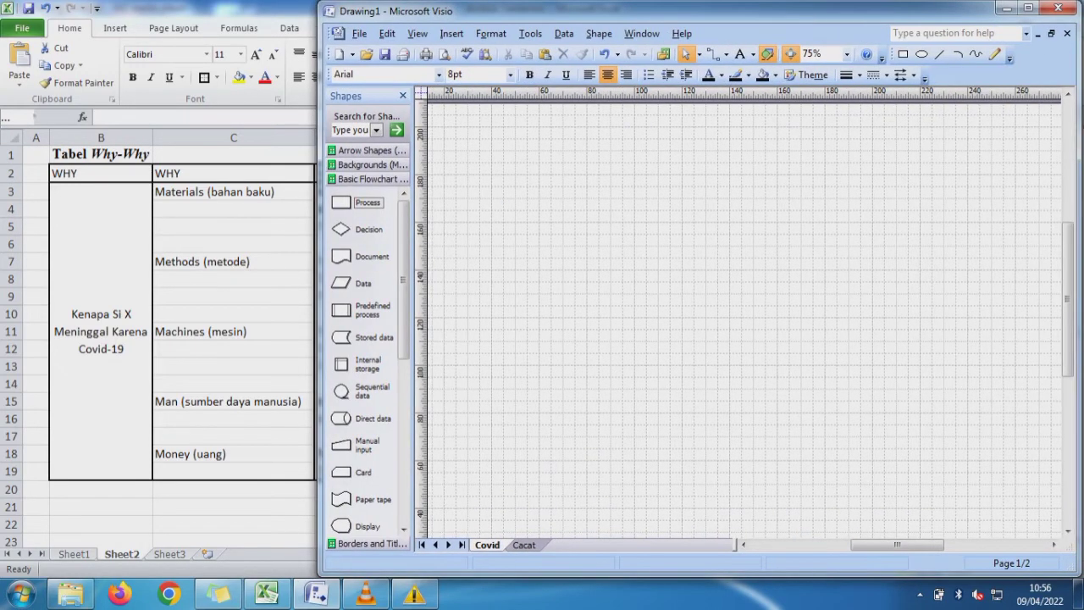
- Place a 25 × 15 mm Process shape near the right edge of the Covid page, about halfway up
click(846, 53)
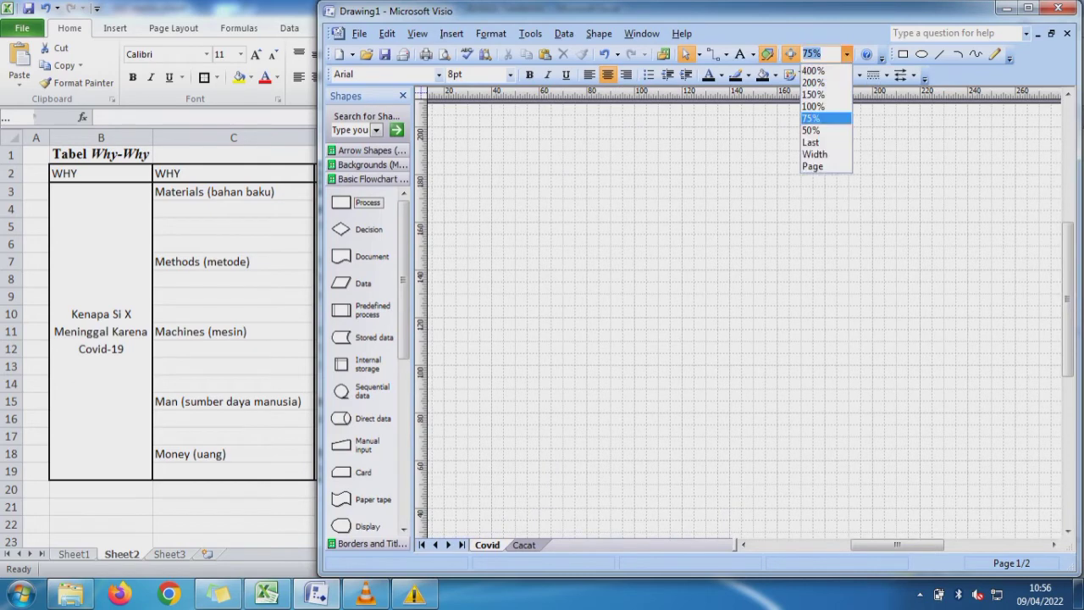
click(813, 129)
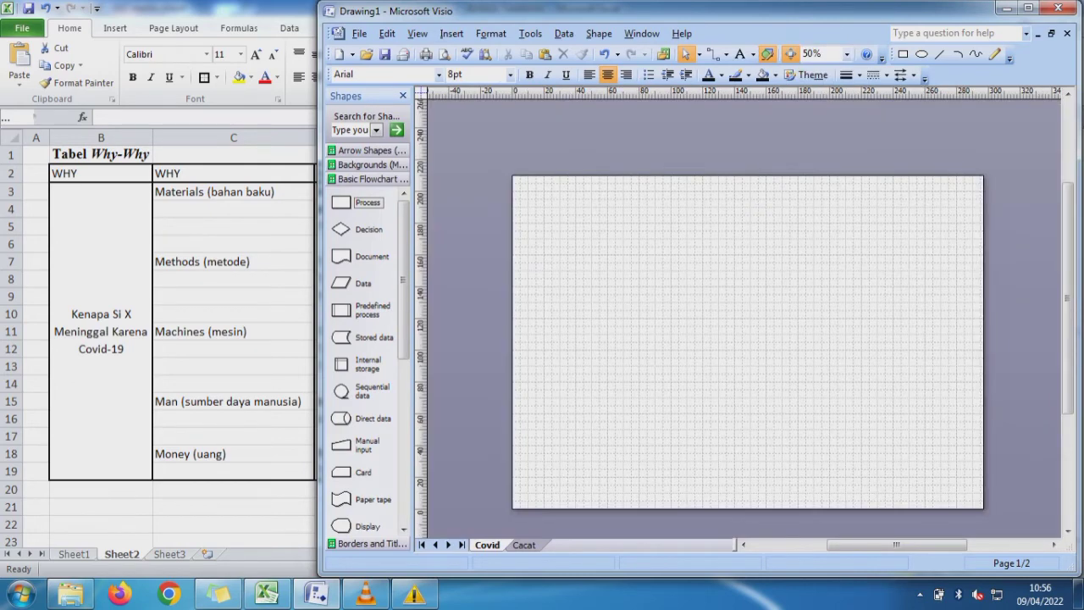
drag(341, 201, 921, 334)
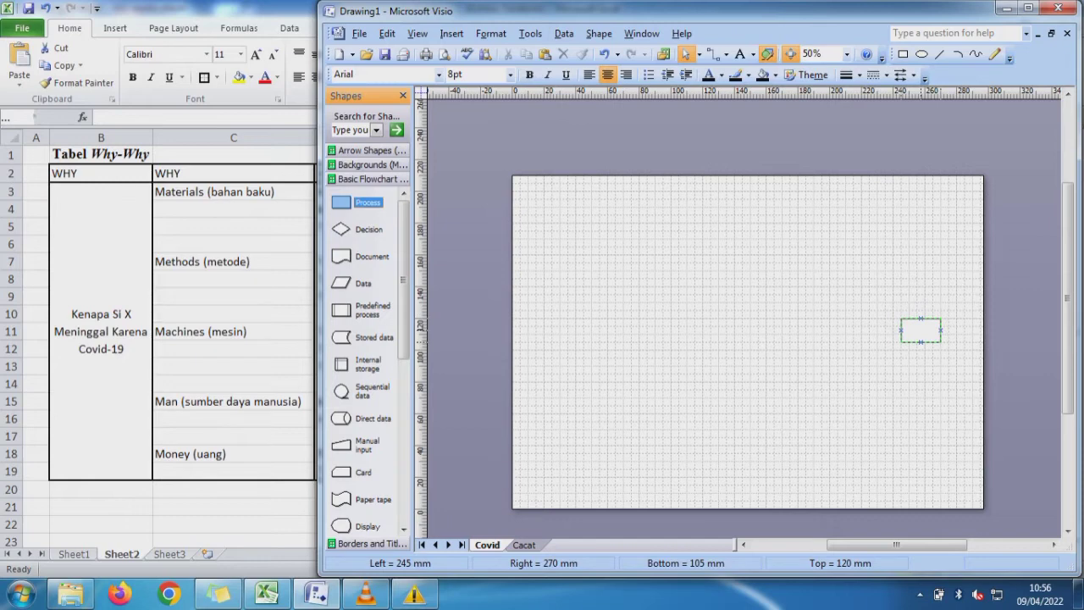
drag(921, 333, 920, 334)
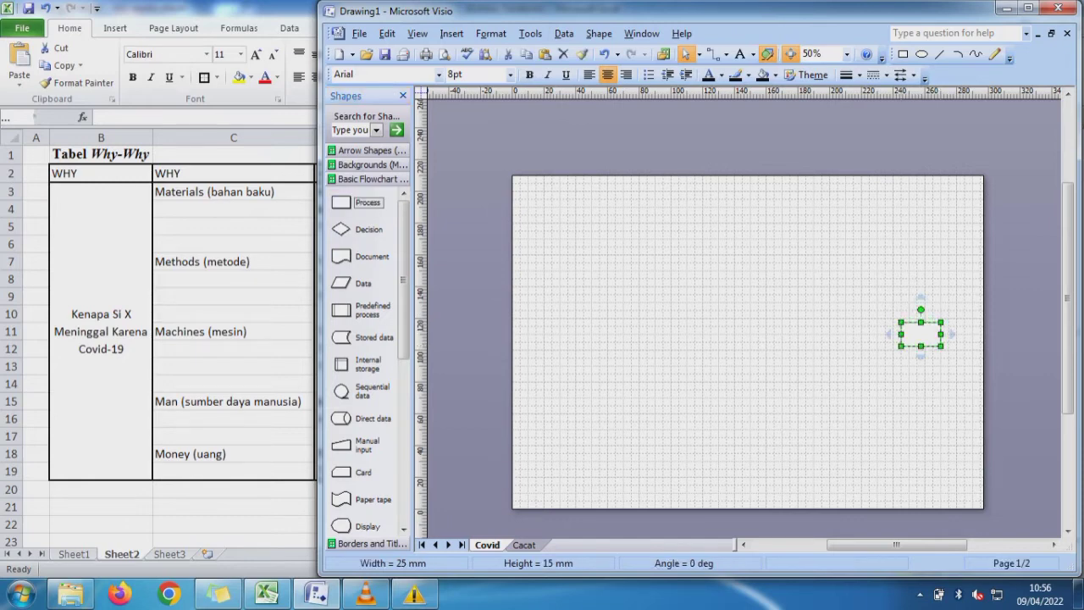
key(Escape)
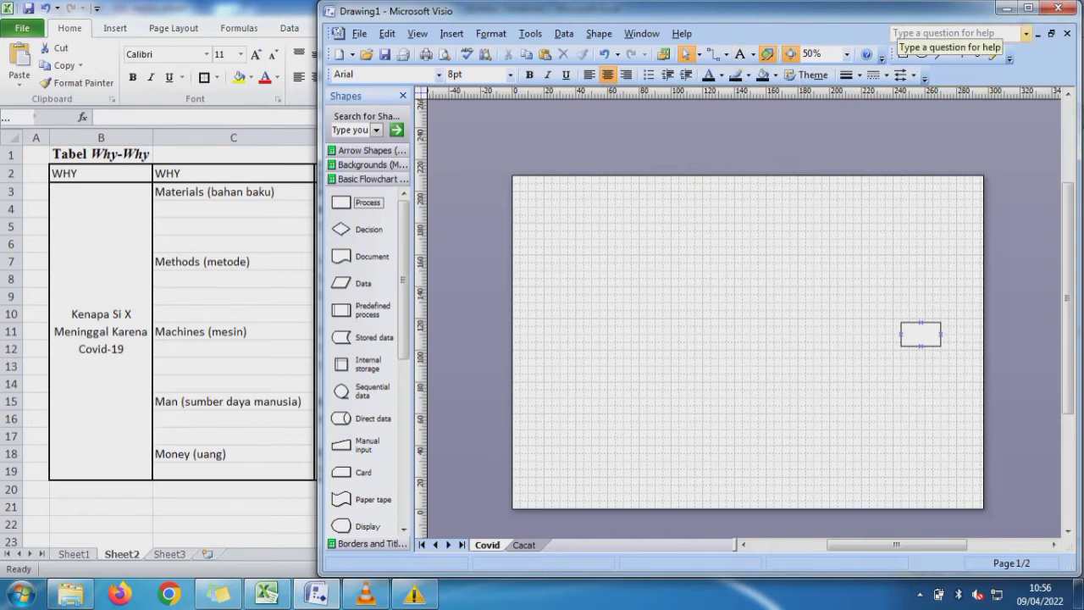
- Draw a 240 mm line from the page's left edge to the Process box's left connection point and level it to 0 degrees
click(938, 53)
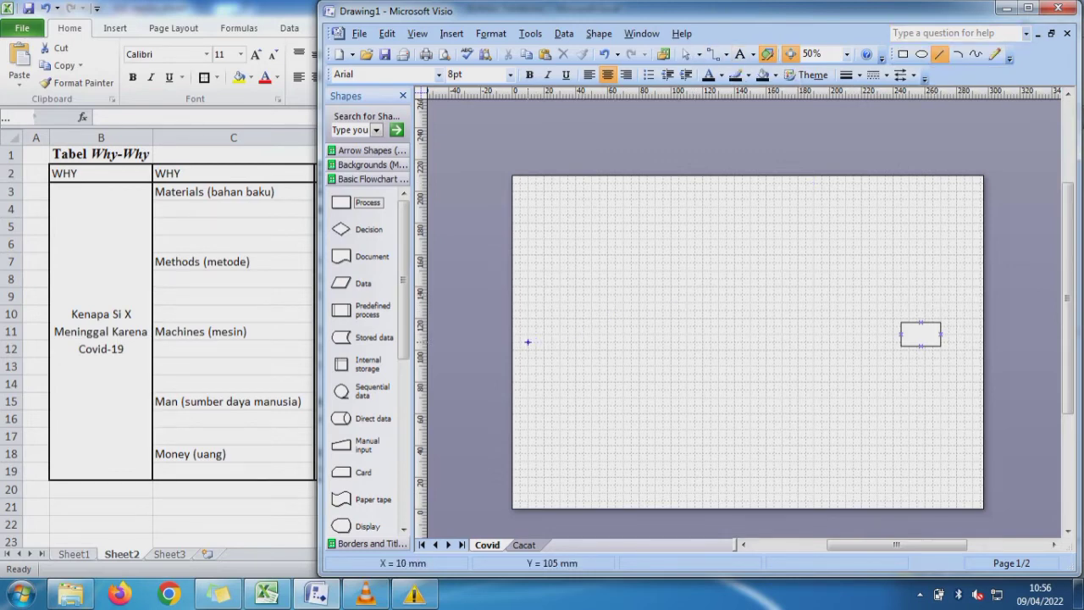
drag(520, 341, 900, 334)
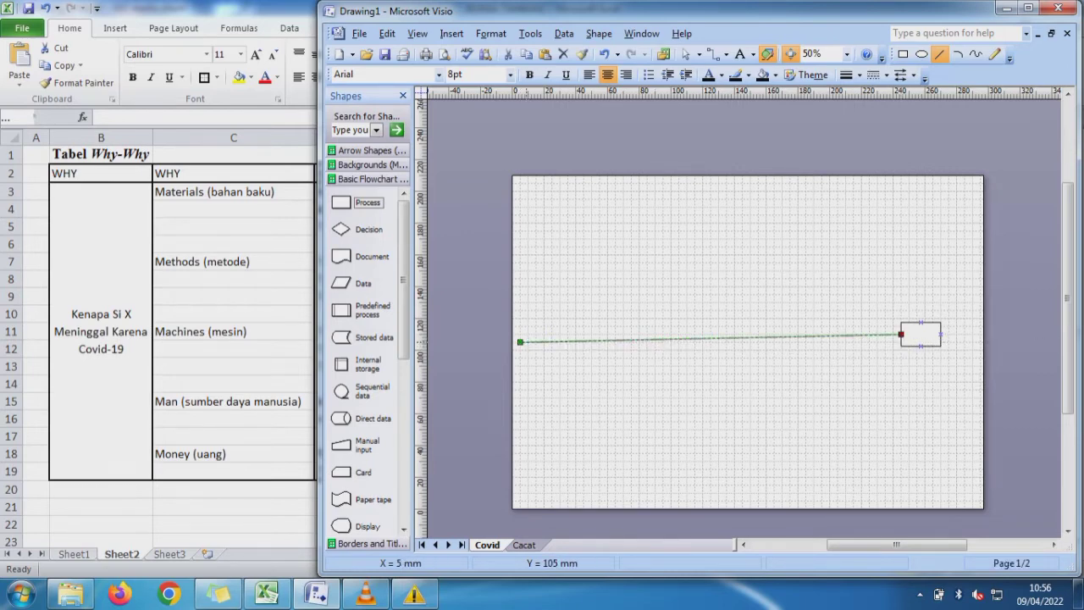
click(686, 54)
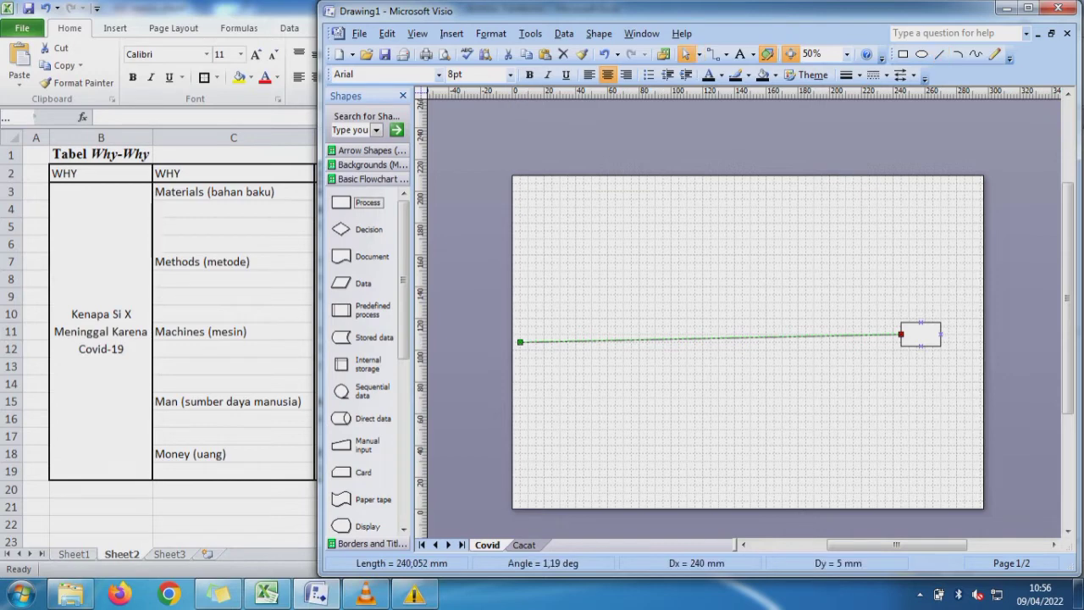
drag(520, 341, 520, 333)
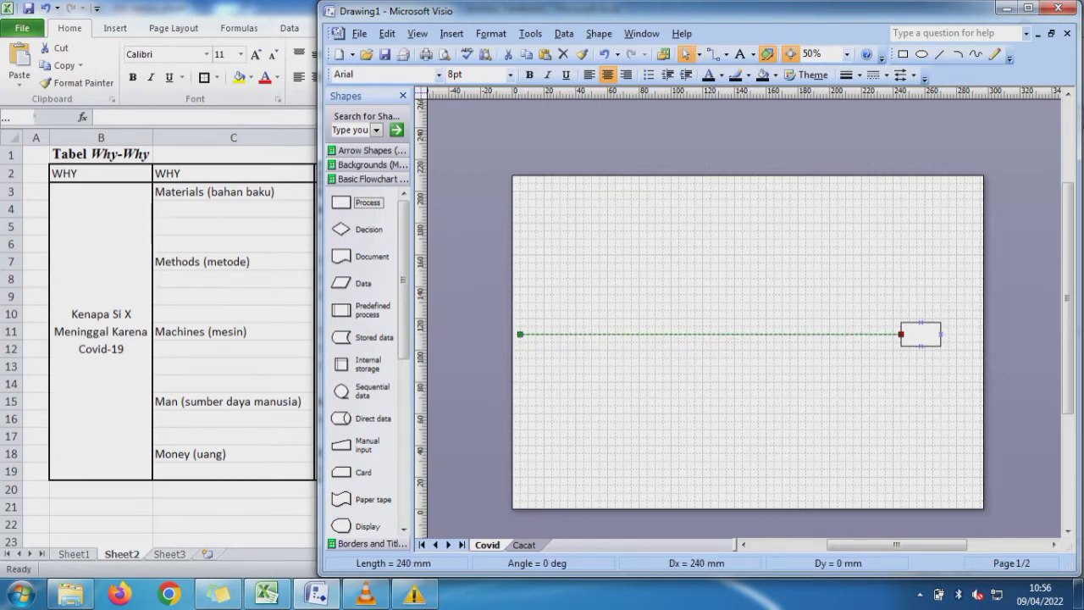
key(Escape)
- Copy the text "Kenapa Si X Meninggal Karena Covid-19" from the merged Excel cell in column B into the Process box in Visio
click(101, 331)
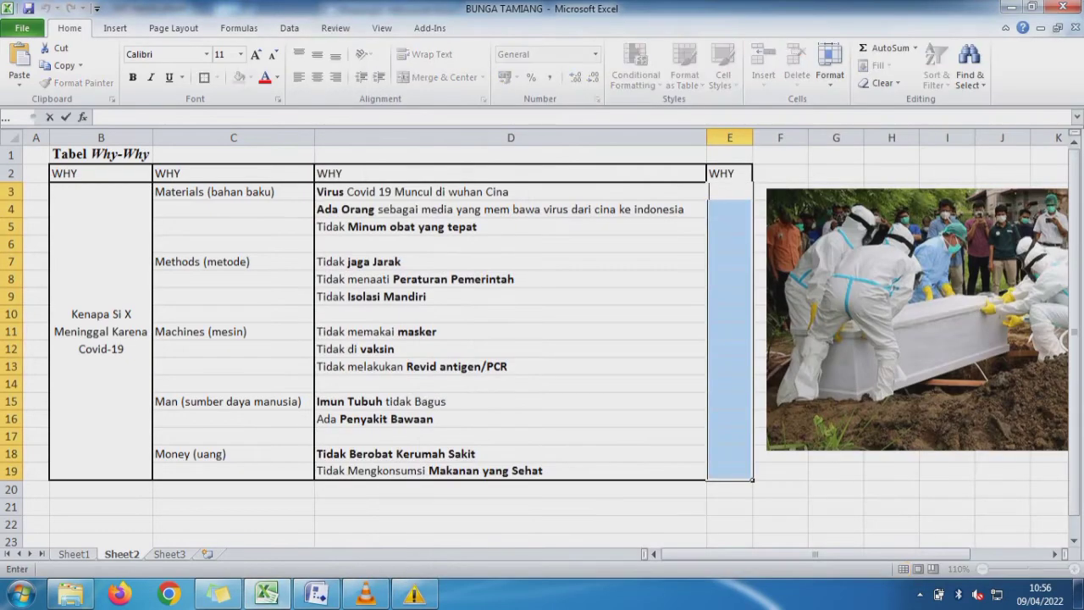
drag(296, 118, 98, 118)
key(ctrl+c)
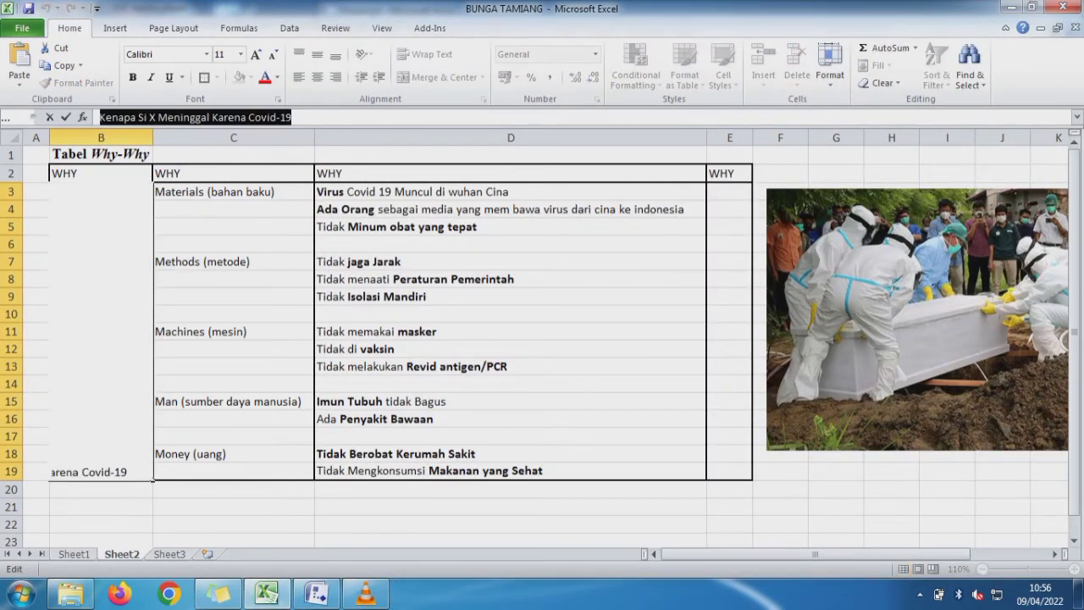
click(315, 593)
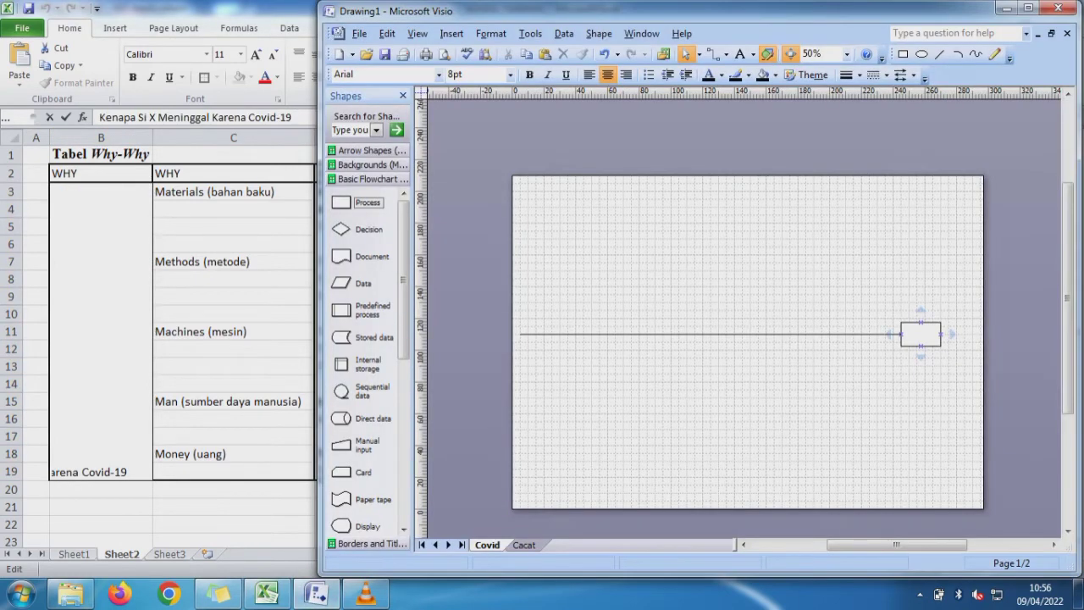
double_click(920, 334)
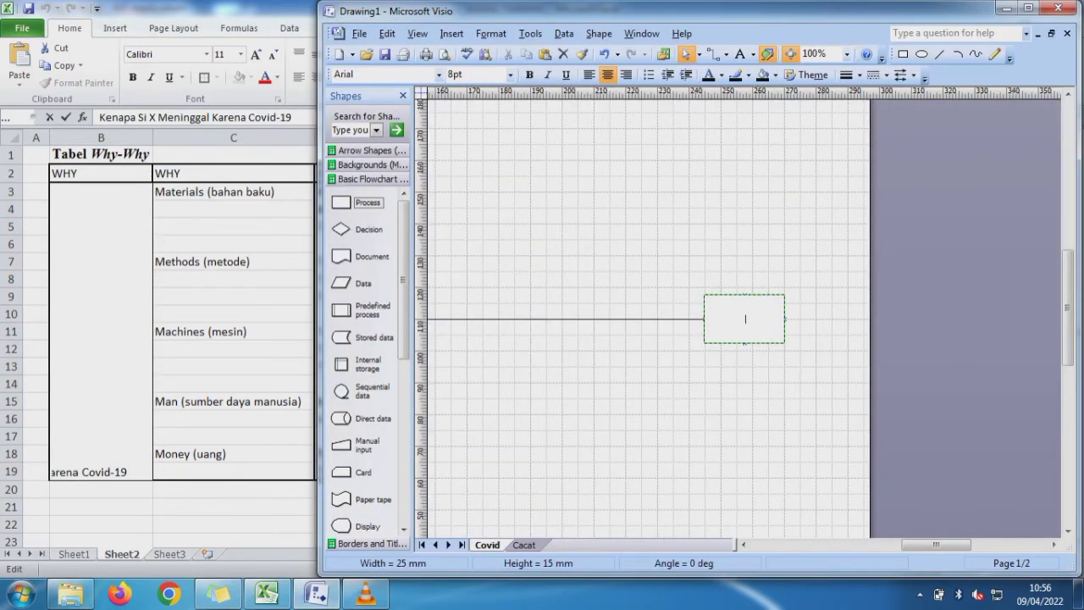
key(ctrl+v)
key(Escape)
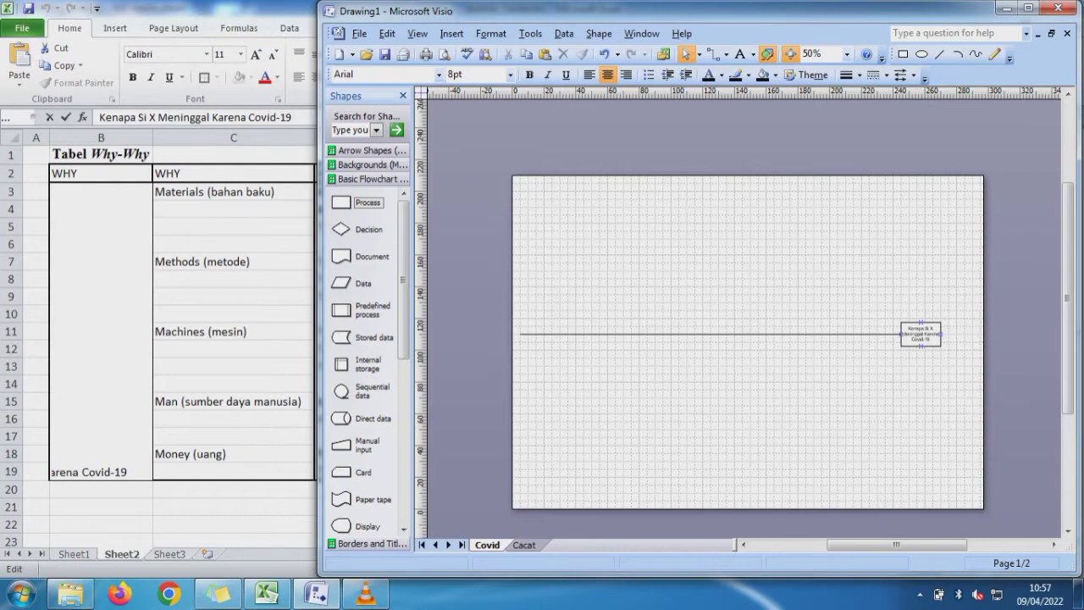
- Copy the word "Materials" from Excel cell C3 and use it to label a new 25 × 15 mm Process box above the line in Visio
key(alt+Tab)
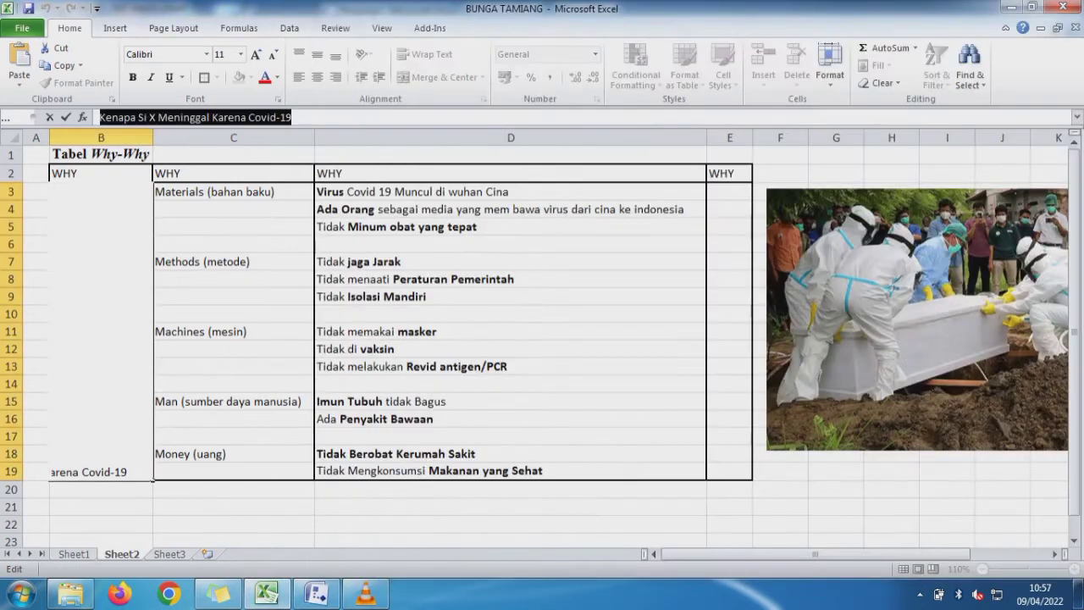
click(222, 192)
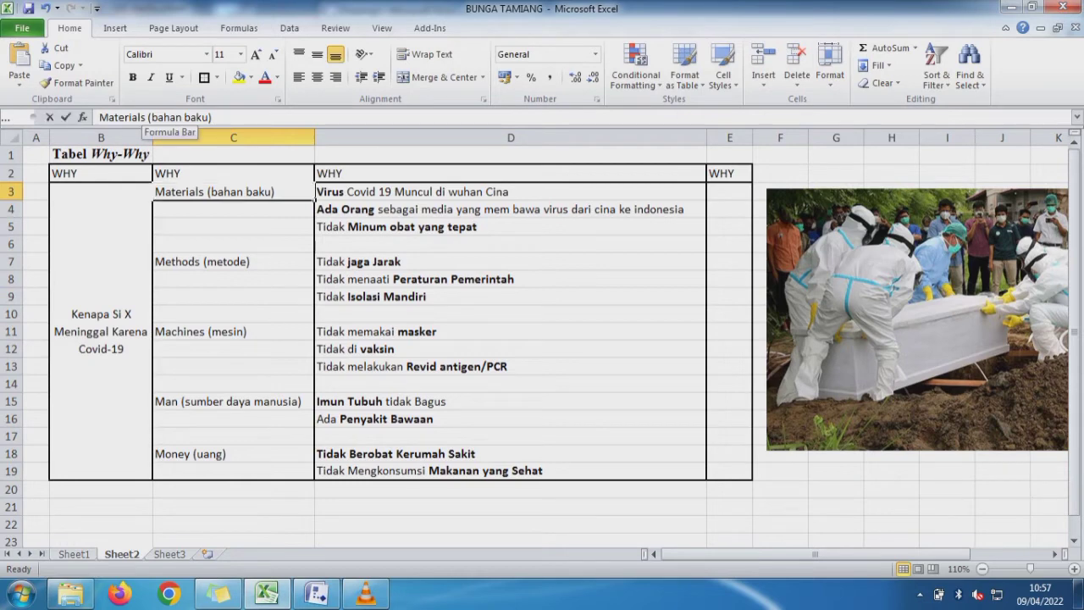
drag(145, 117, 99, 117)
key(ctrl+c)
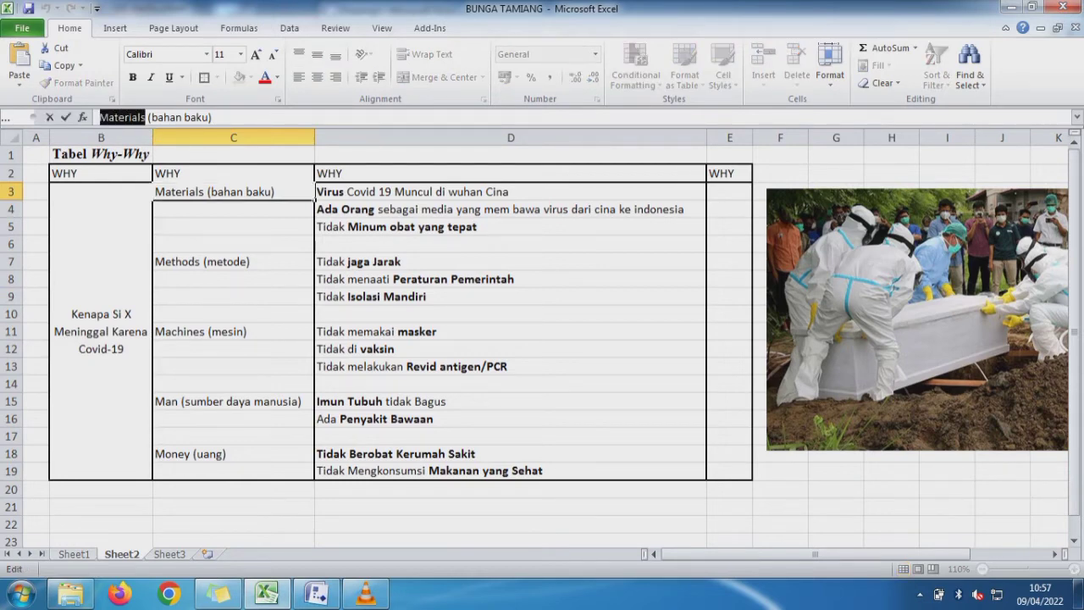
click(321, 595)
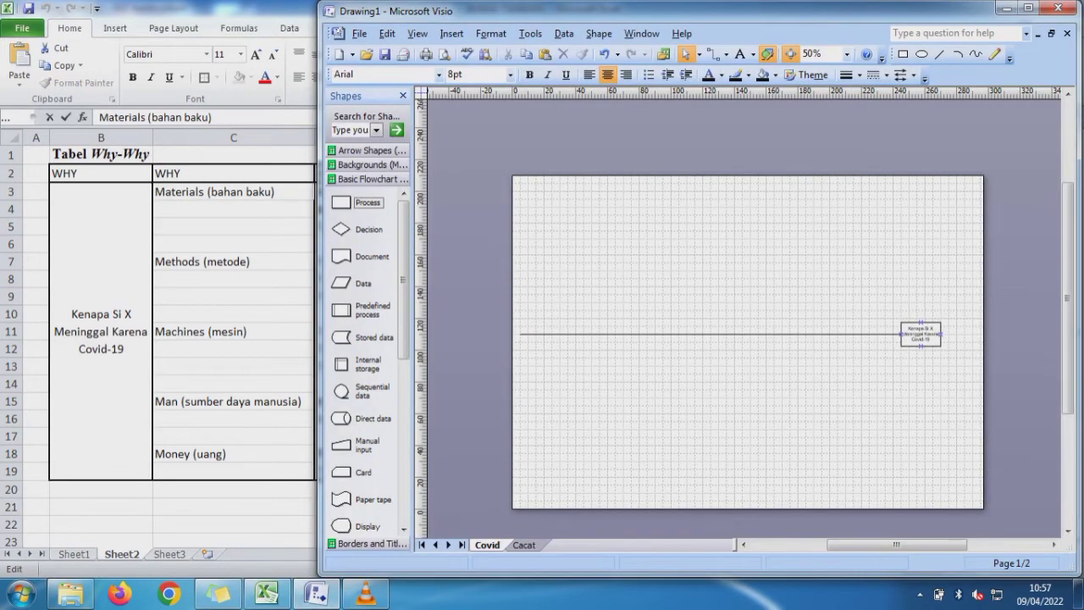
drag(341, 202, 786, 230)
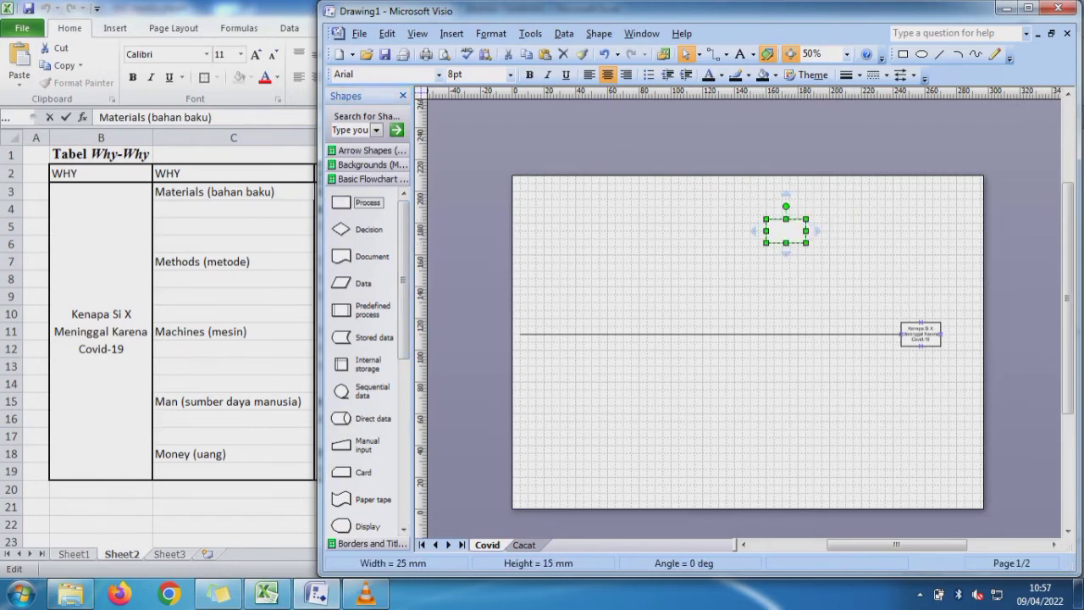
double_click(785, 231)
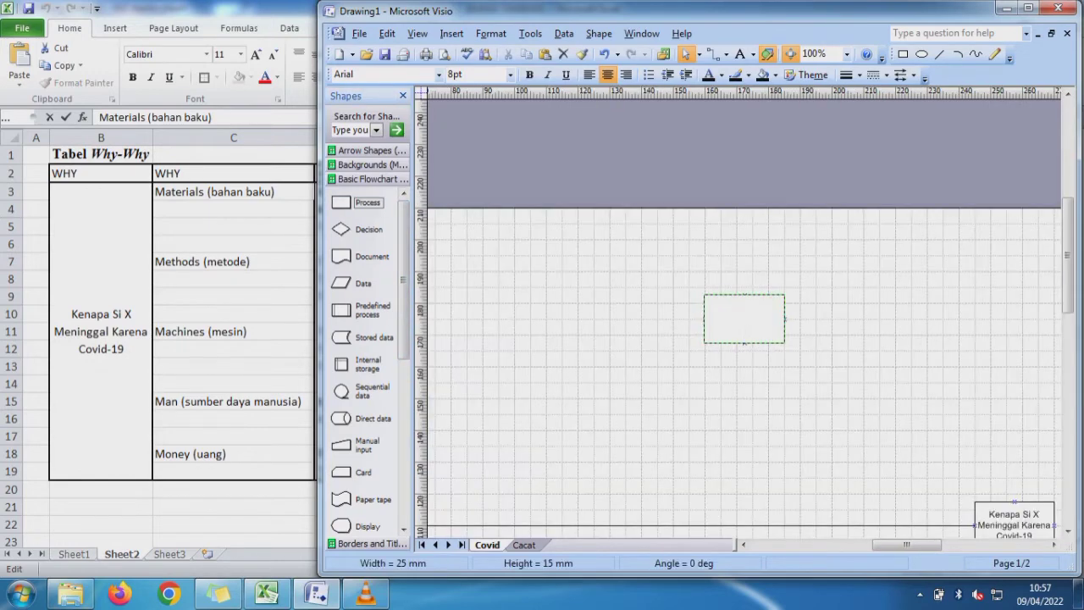
key(ctrl+v)
key(Escape)
key(Escape)
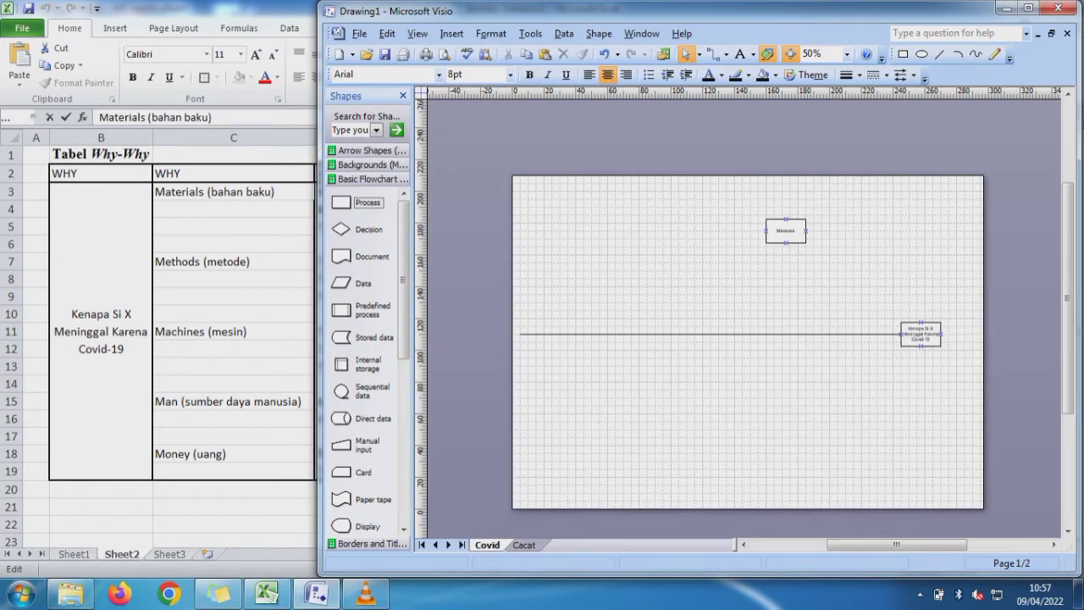
- Switch to Excel and copy only the word "Methods" from cell C7
key(alt+Tab)
click(234, 261)
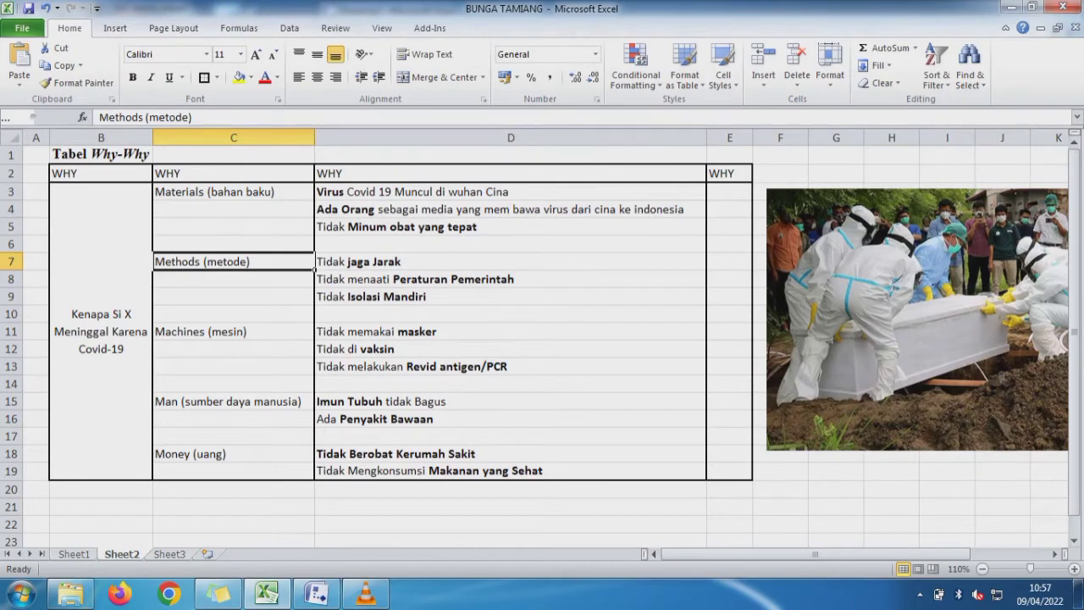
drag(143, 117, 100, 118)
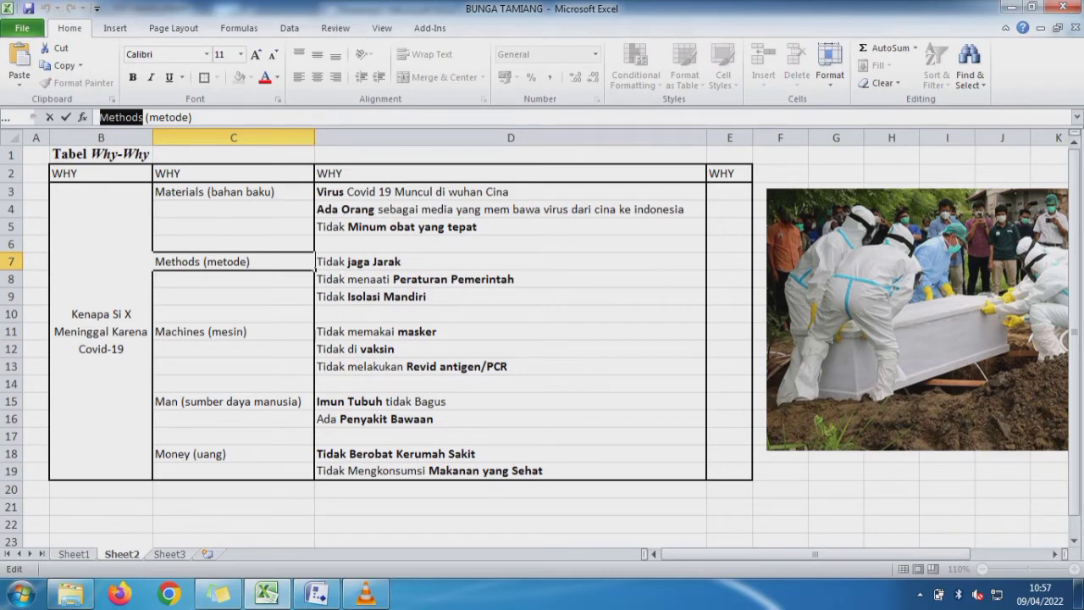
- Switch to Visio, add a 25 × 15 mm Process box level with and left of the Materials box, and paste "Methods" as its label
click(316, 593)
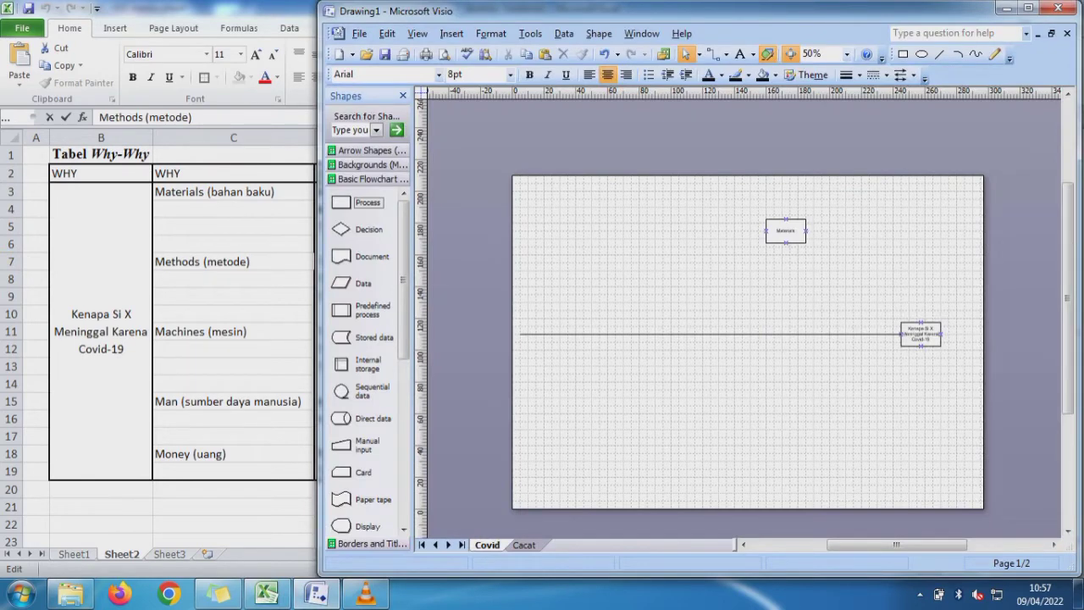
drag(355, 203, 679, 231)
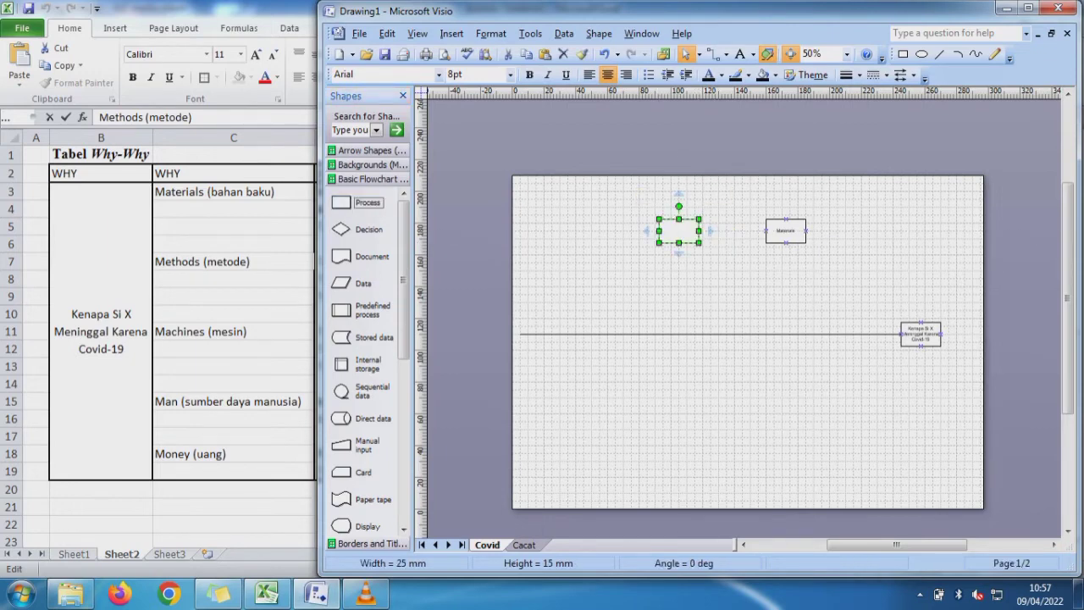
double_click(678, 231)
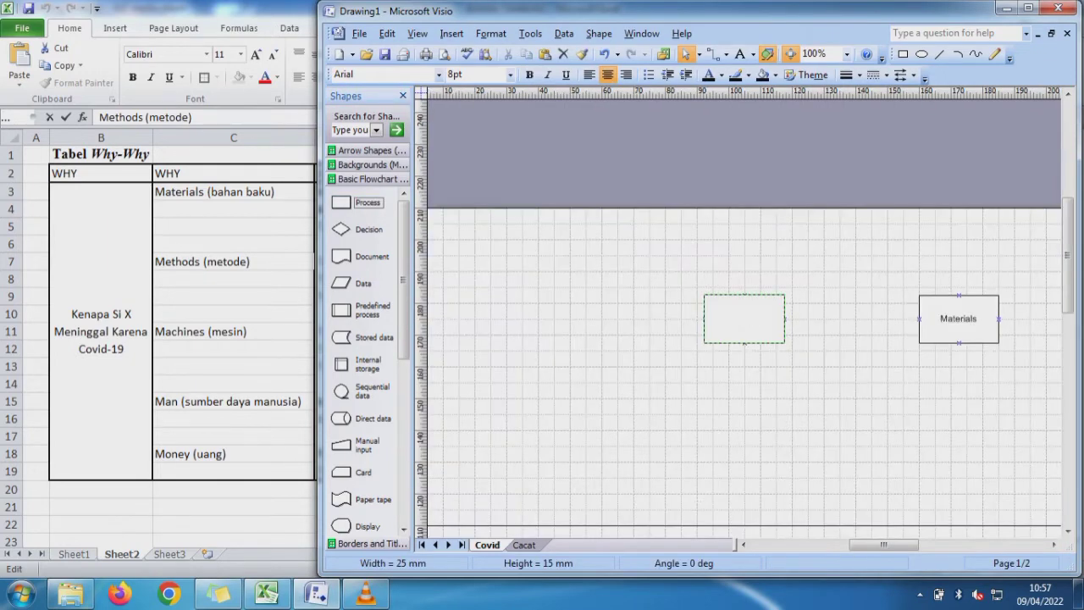
text(Methods)
key(Escape)
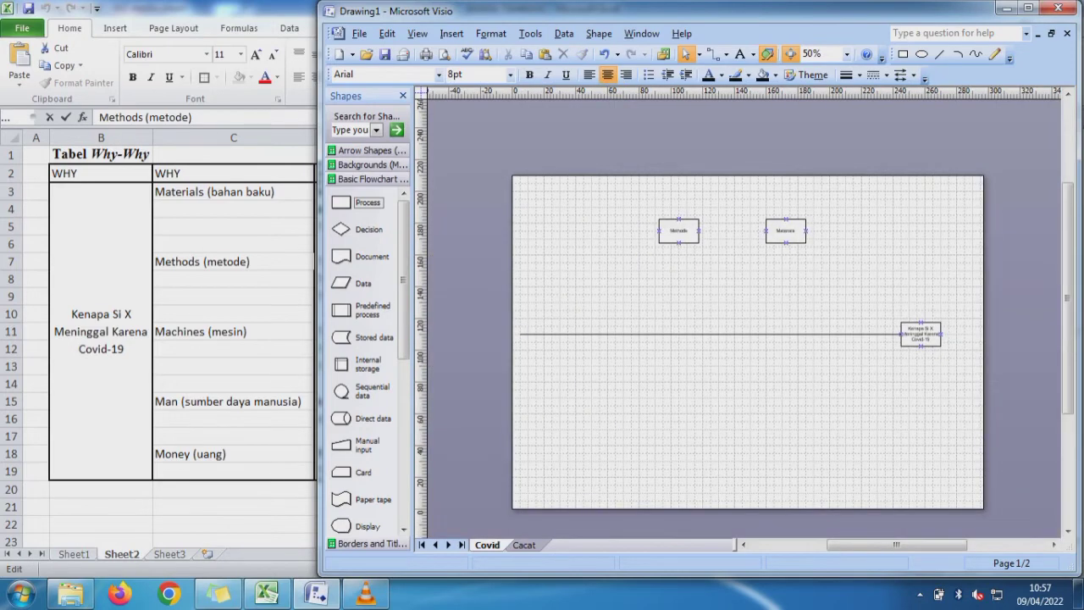
- Copy the word "Machines" from Excel cell C11 and use it to label a new 25 × 15 mm Process box below the line in Visio
key(alt+Tab)
click(233, 332)
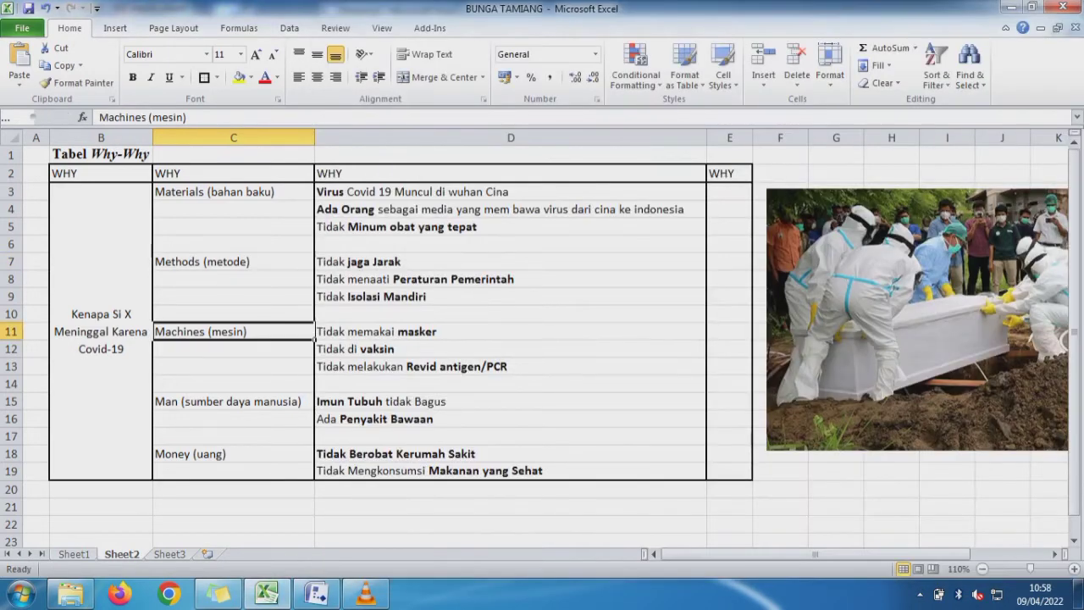
double_click(123, 117)
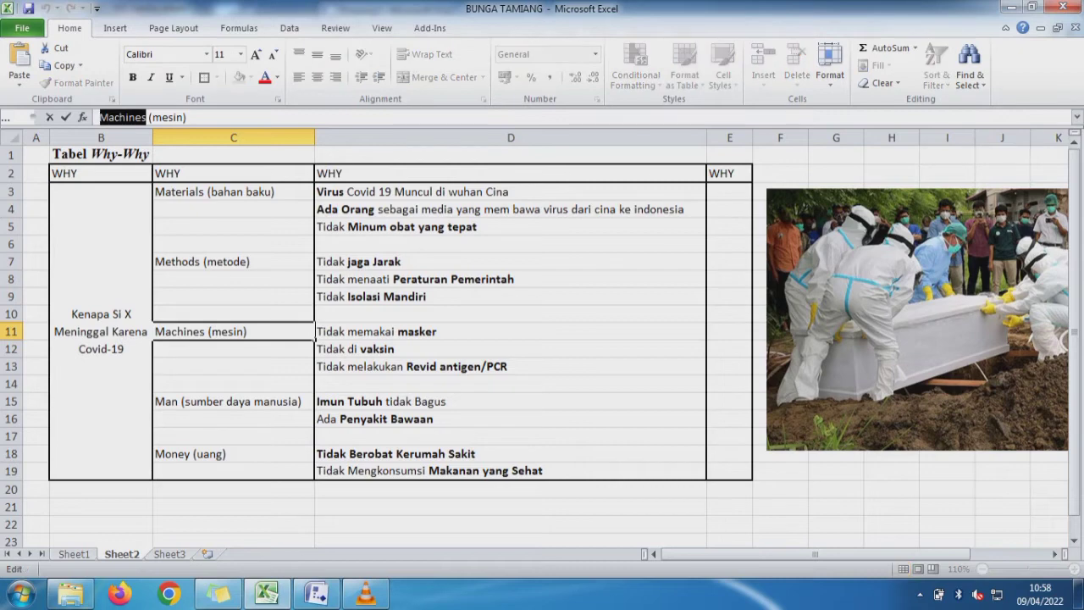
click(317, 595)
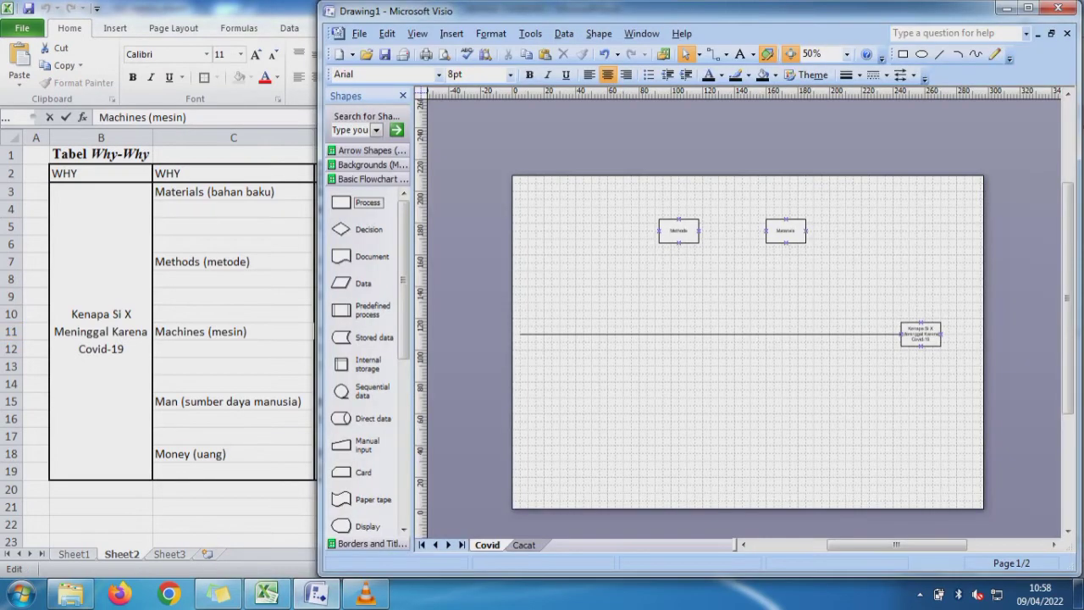
drag(340, 201, 754, 413)
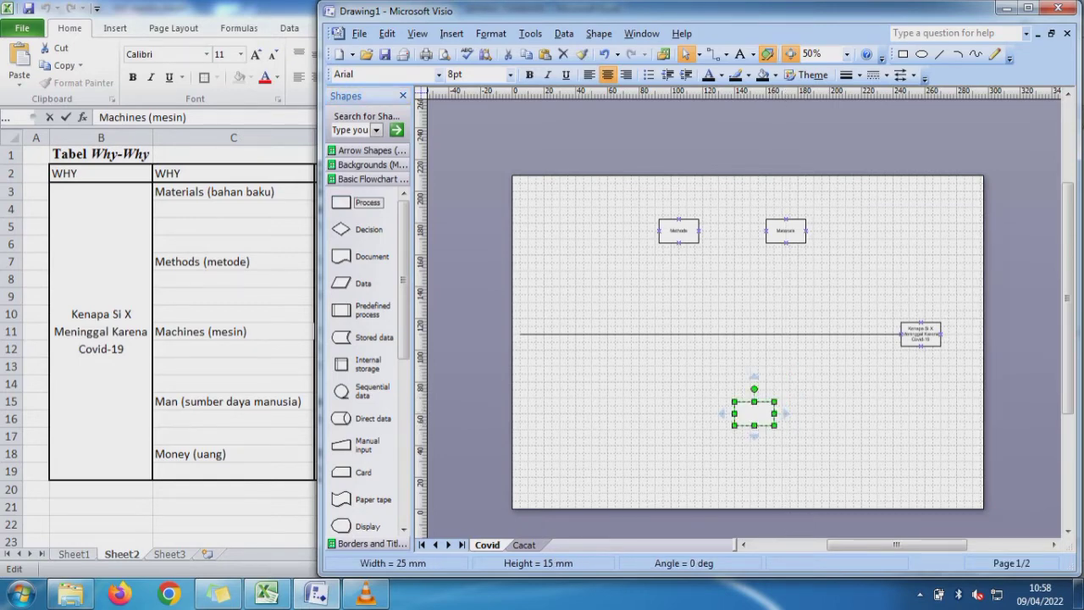
double_click(754, 413)
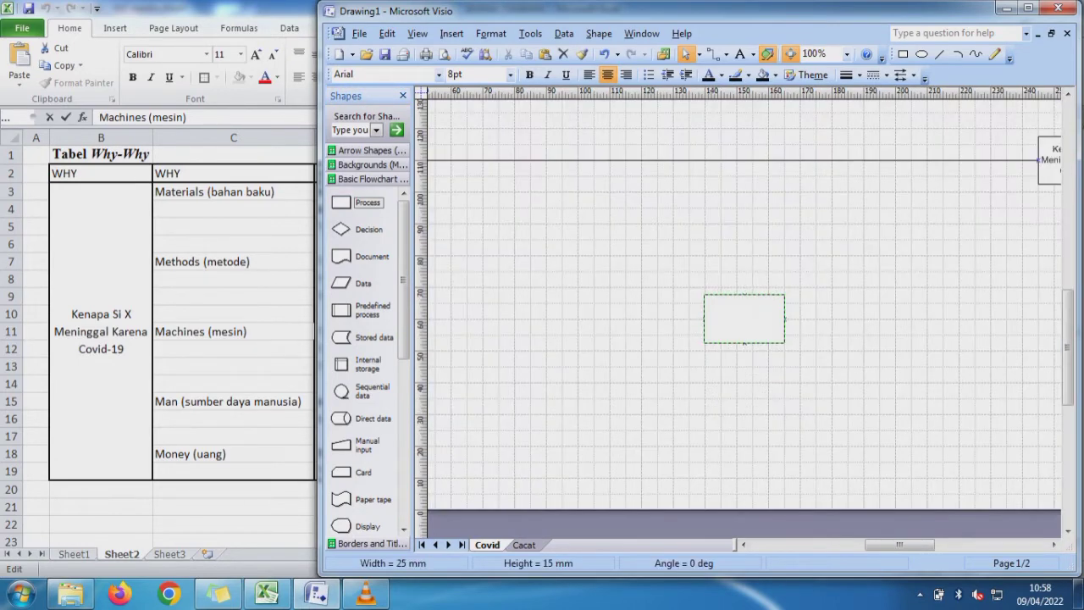
text(Machines)
key(Escape)
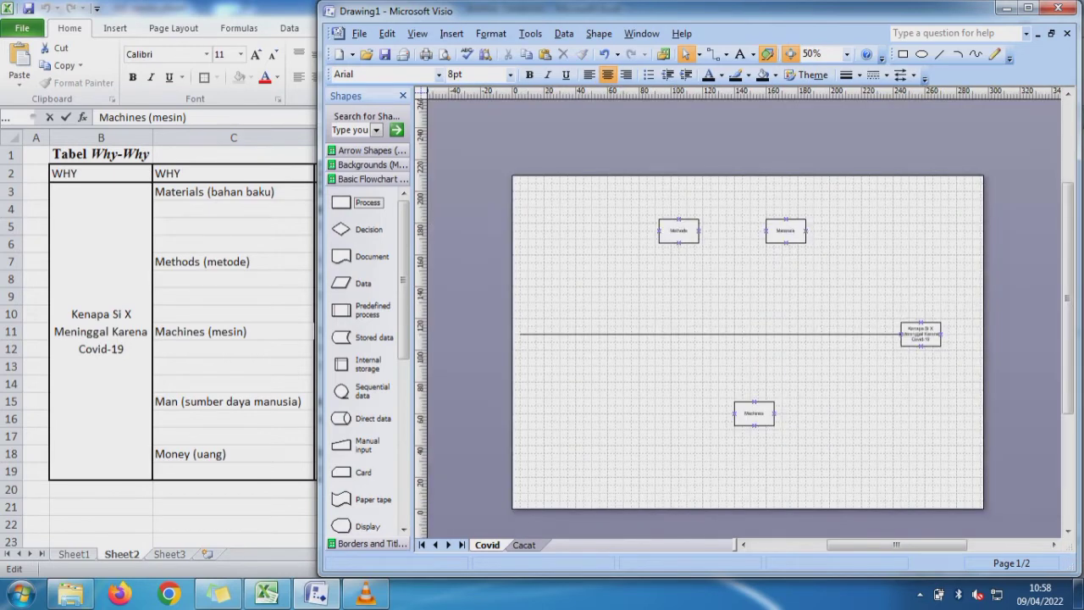
- Copy the word "Man" from Excel cell C15 and use it to label a new Process box left of the Machines box in Visio
key(alt+Tab)
click(229, 402)
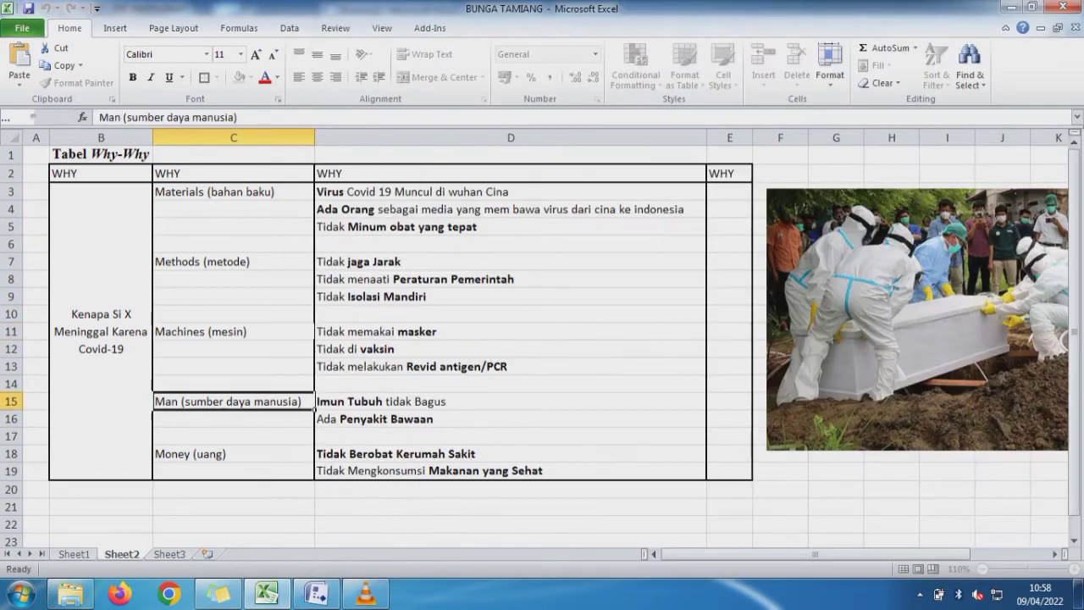
double_click(110, 117)
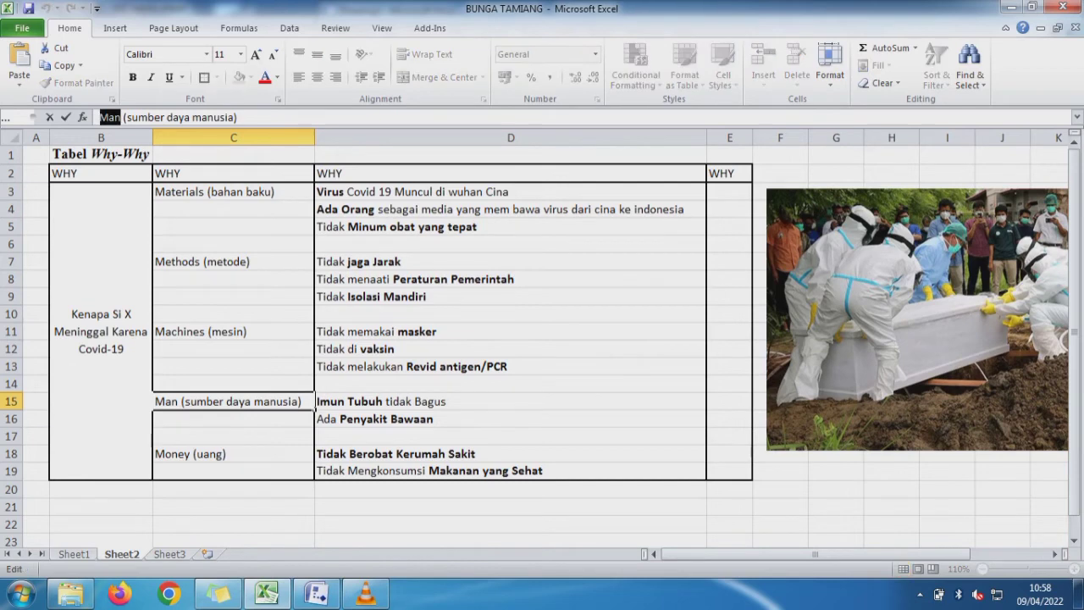
key(alt+Tab)
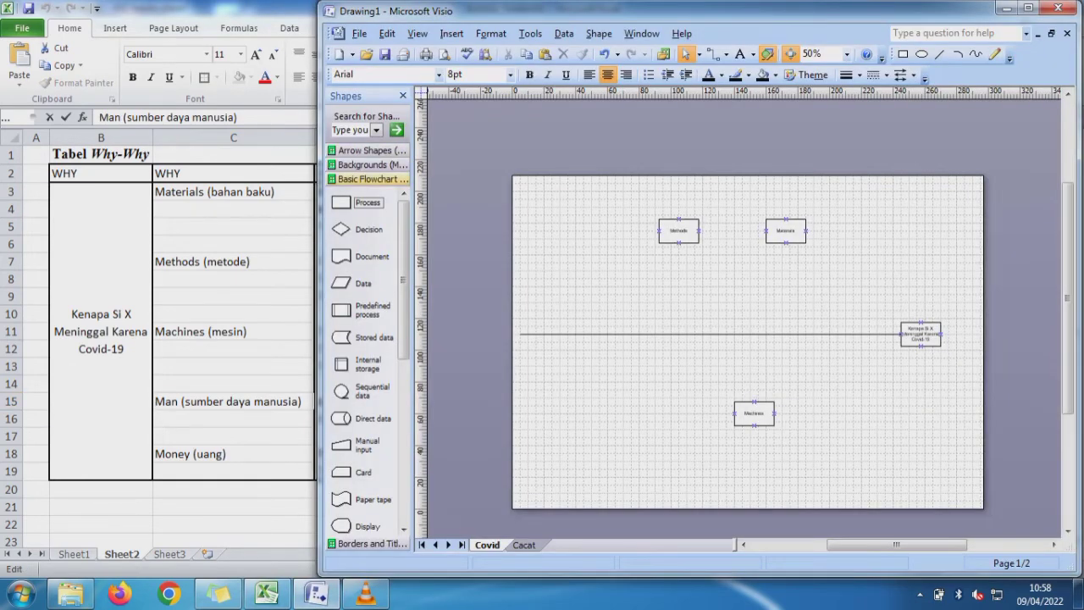
drag(341, 202, 659, 413)
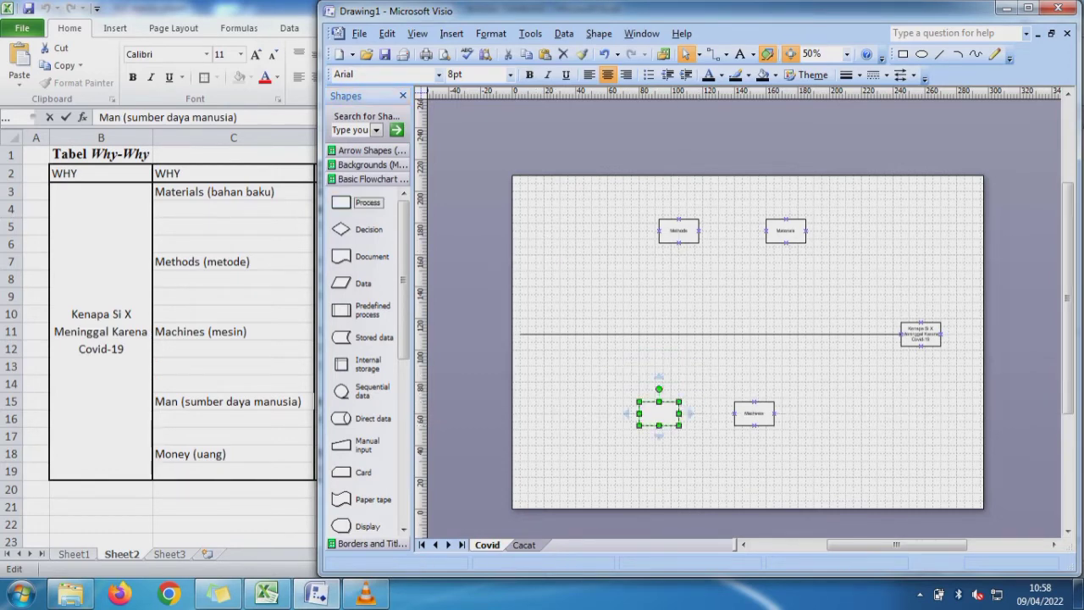
double_click(659, 413)
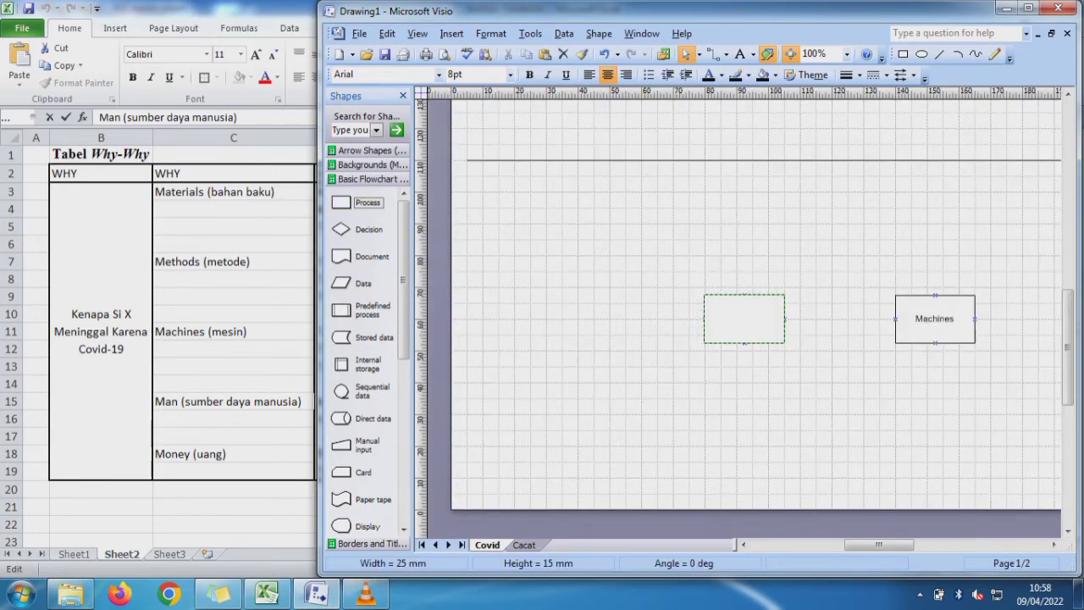
text(Man)
key(Escape)
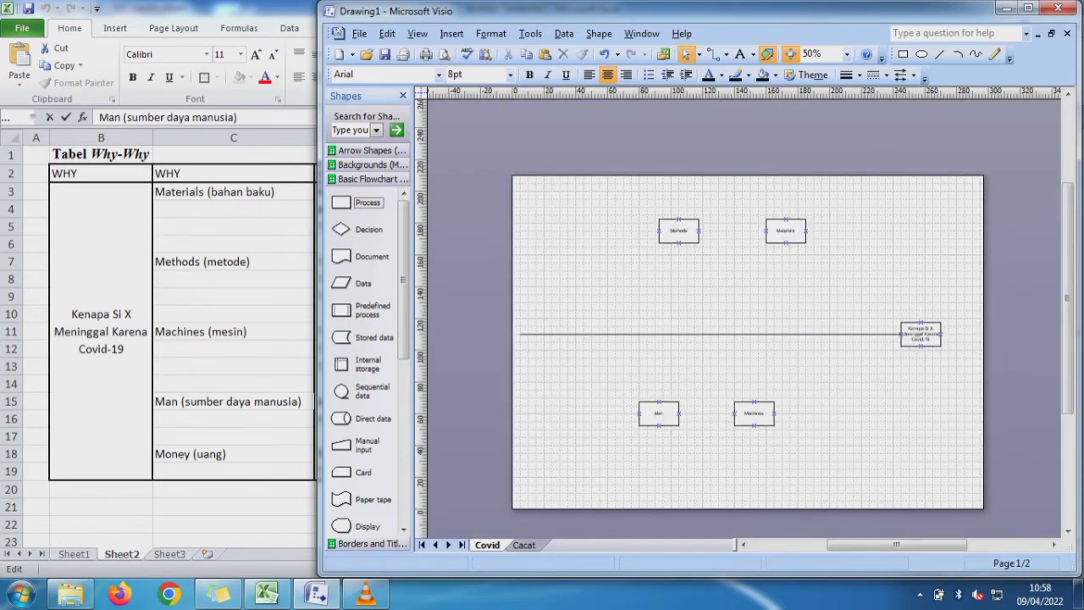
- Copy the word "Money" from Excel cell C18 and use it to label a new 25 × 15 mm Process box left of the Methods box in Visio
key(alt+Tab)
click(211, 453)
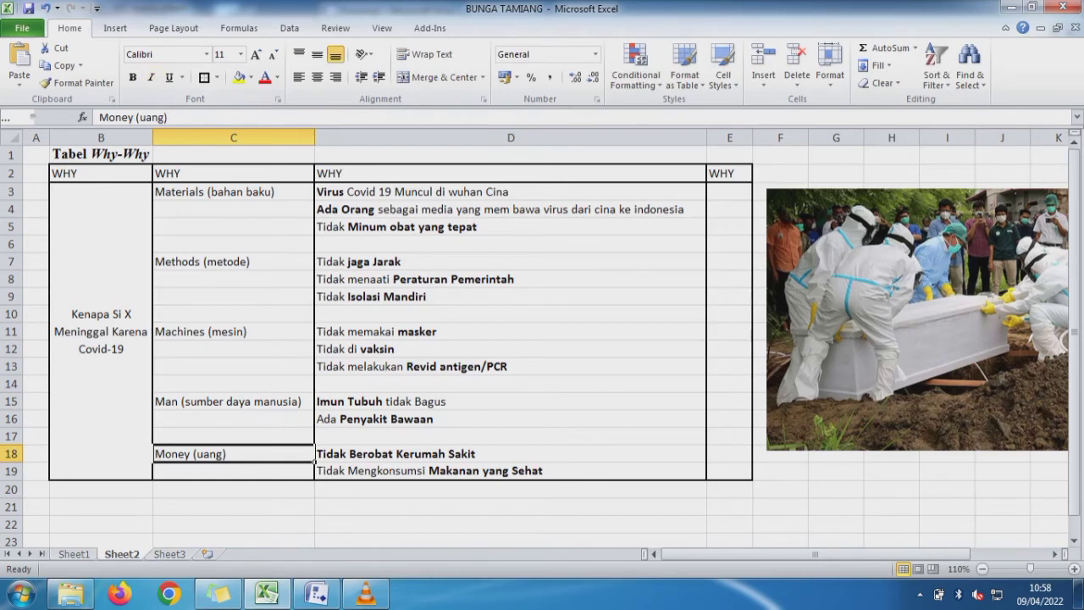
double_click(116, 117)
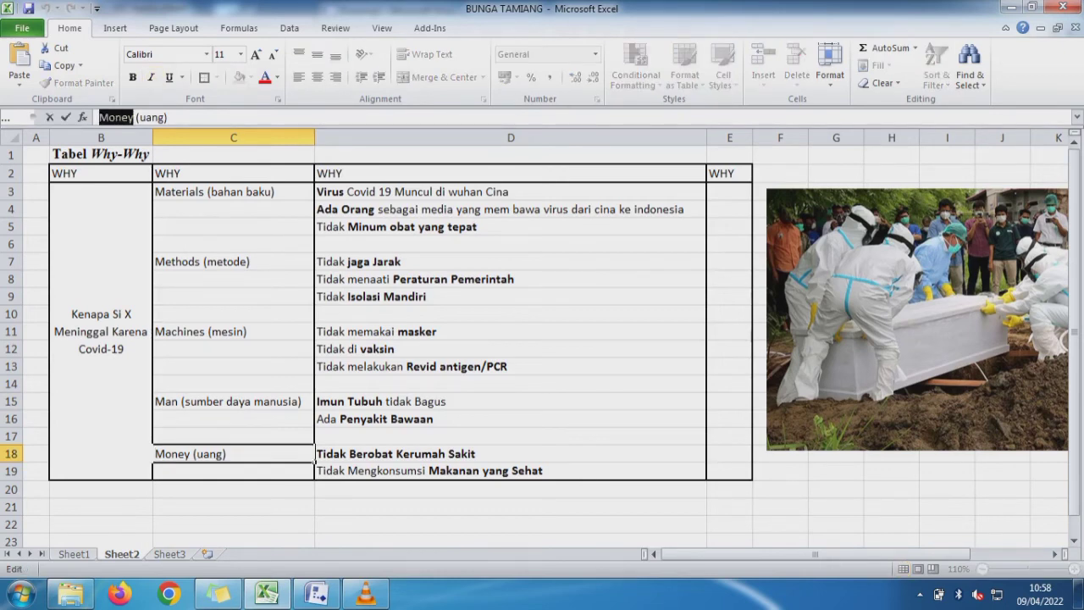
key(Escape)
key(alt+Tab)
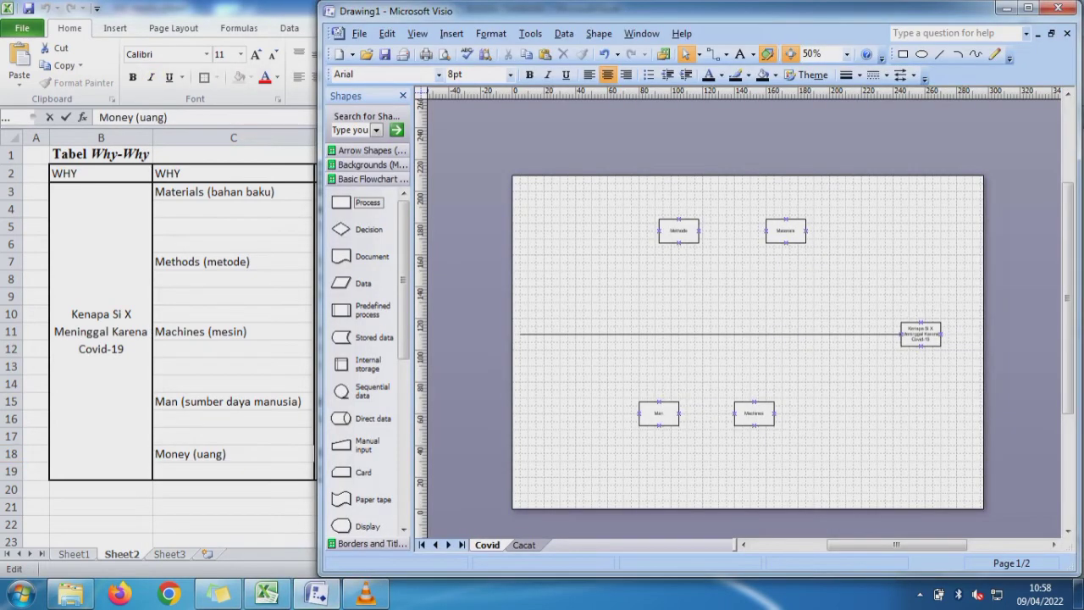
drag(342, 202, 572, 231)
double_click(571, 230)
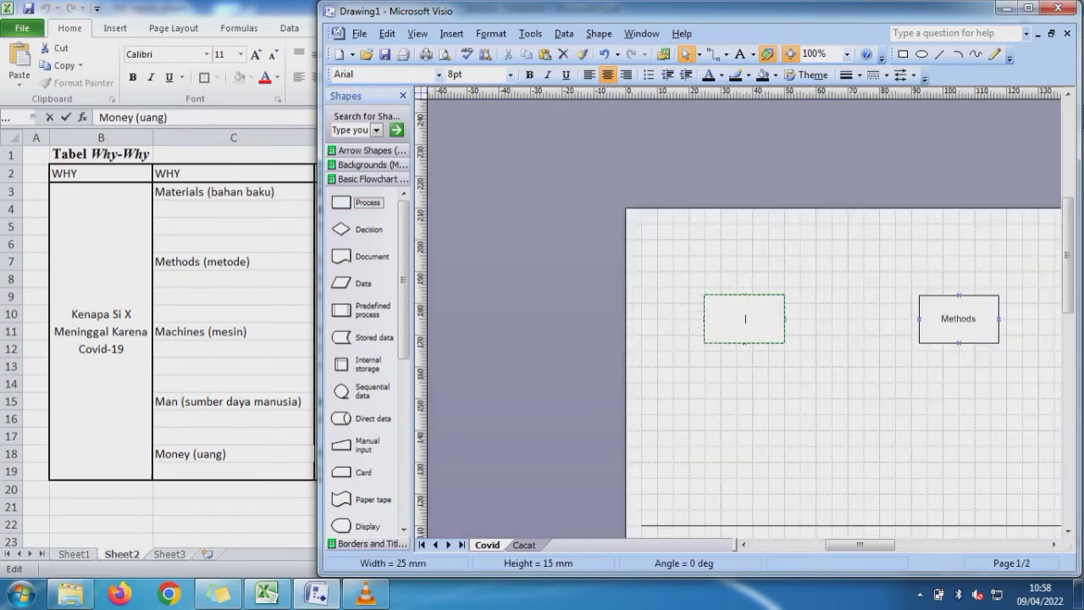
text(Money)
key(Escape)
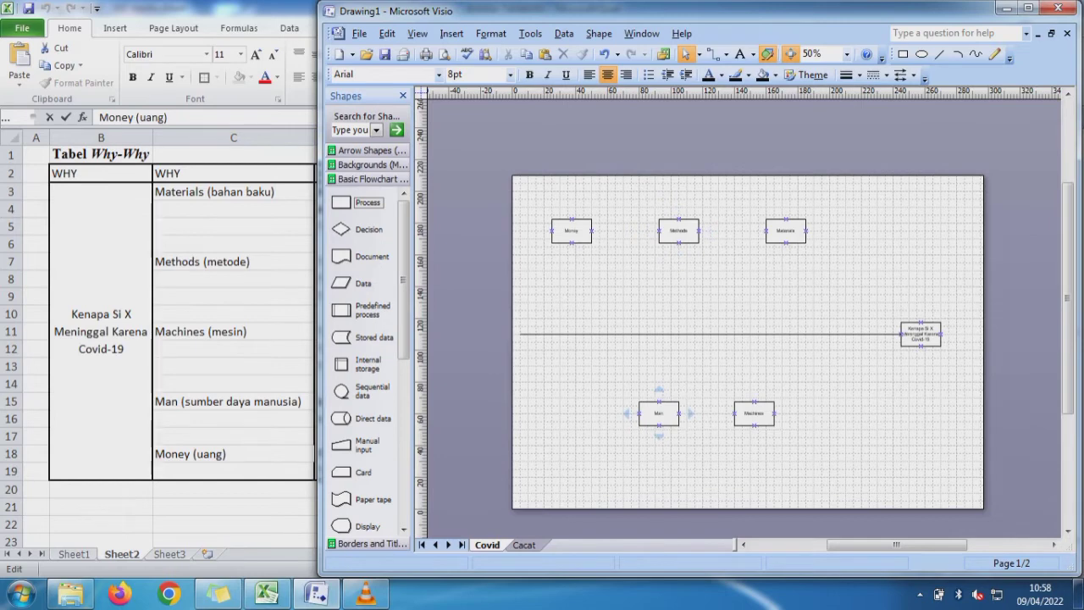
- Shift the Man box slightly left and draw slanted lines joining the Materials, Methods, Money, Machines and Man boxes to the central horizontal line
drag(659, 413, 647, 413)
key(Escape)
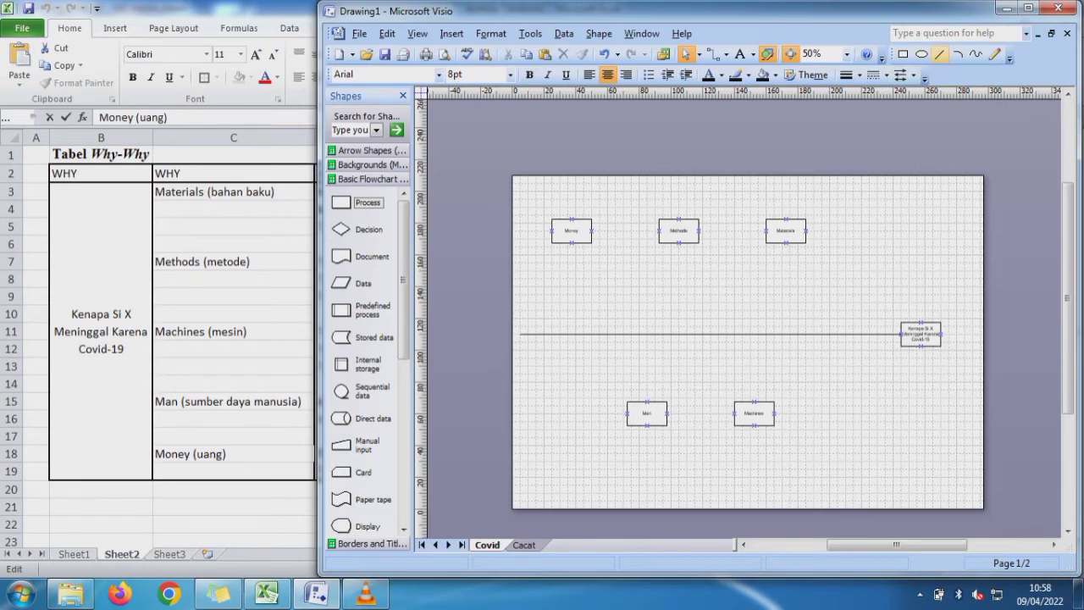
click(939, 53)
drag(786, 243, 828, 333)
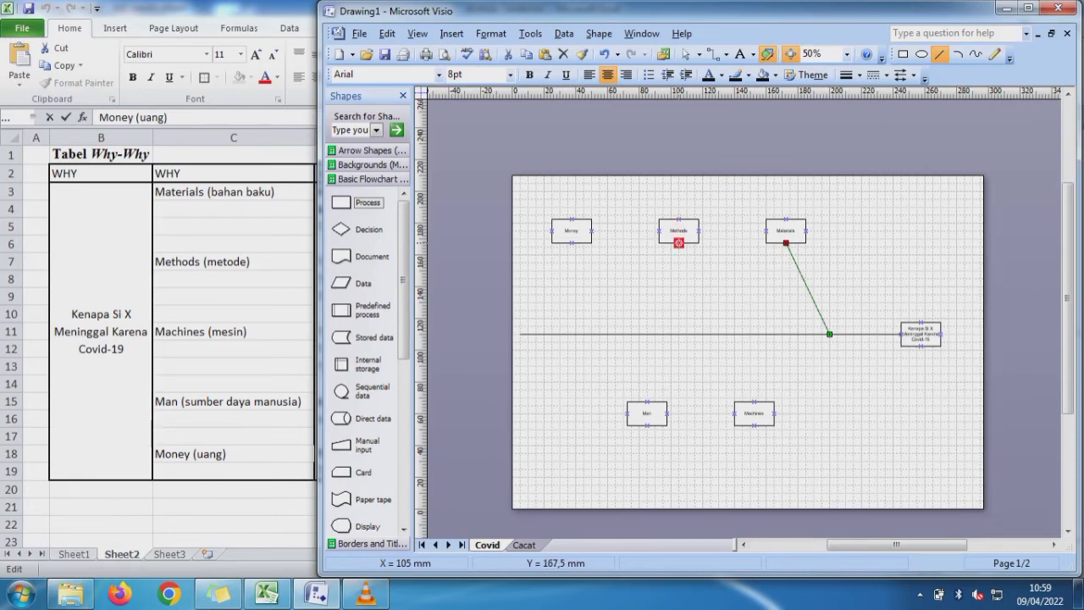
drag(678, 243, 718, 334)
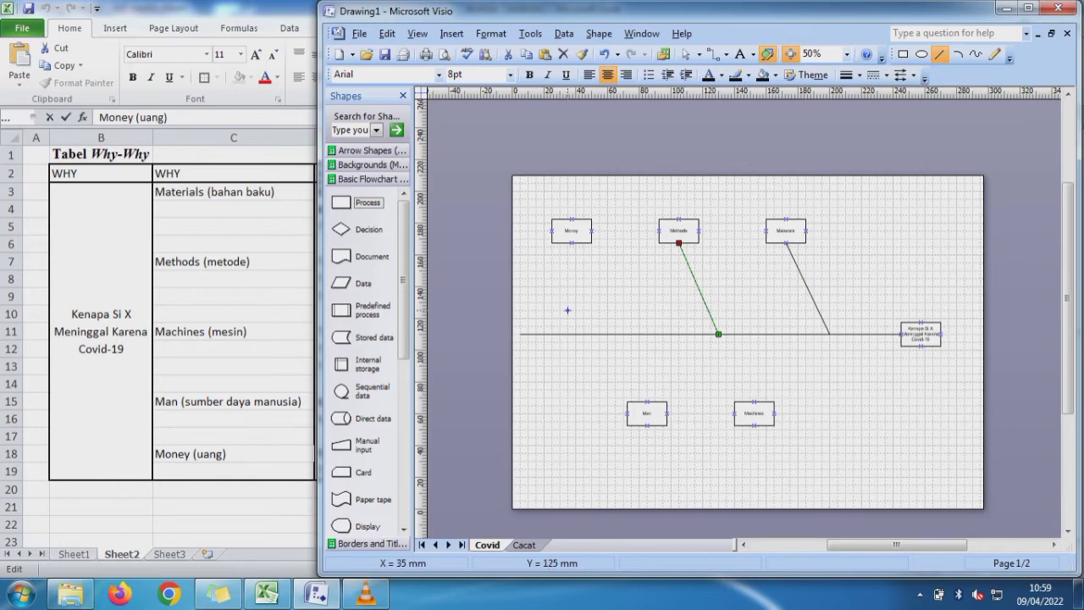
drag(572, 243, 607, 333)
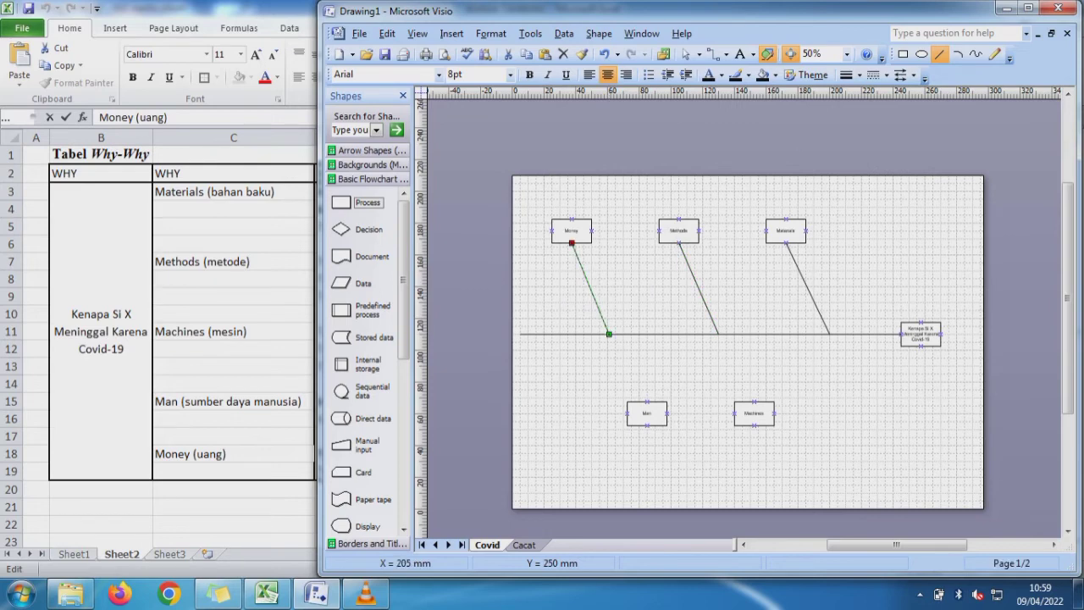
drag(753, 401, 780, 334)
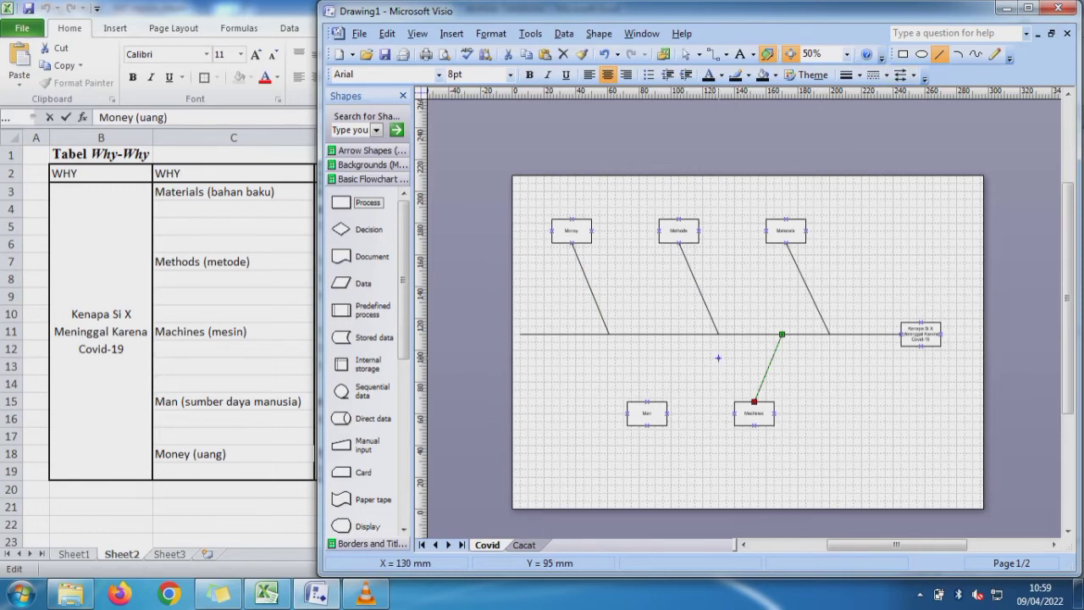
drag(647, 402, 663, 333)
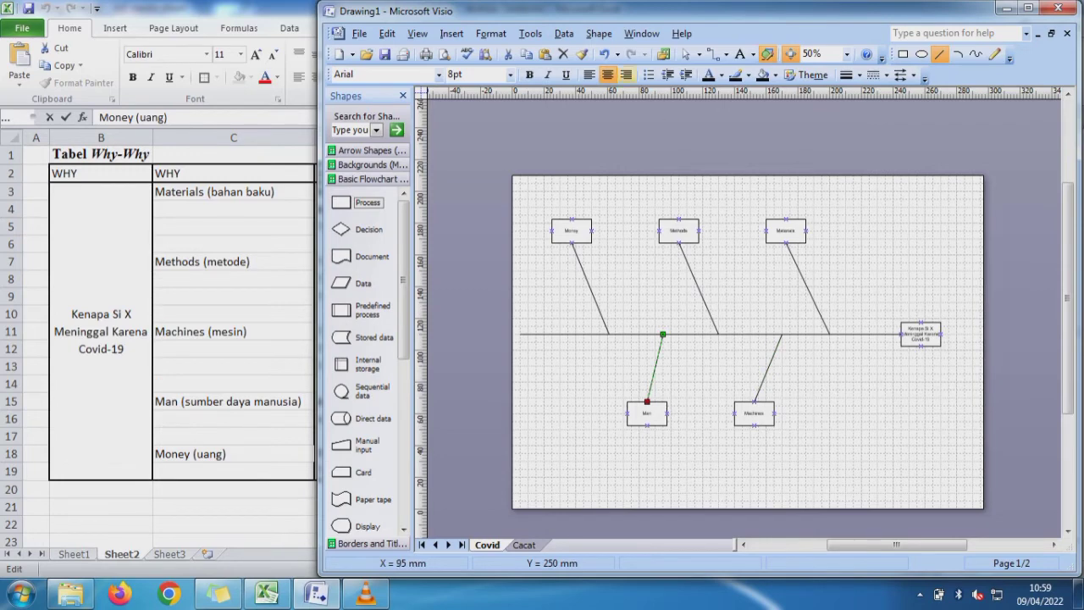
- Move the Man box further down and left and lower the Machines box to the same level, keeping their slanted lines attached
click(685, 53)
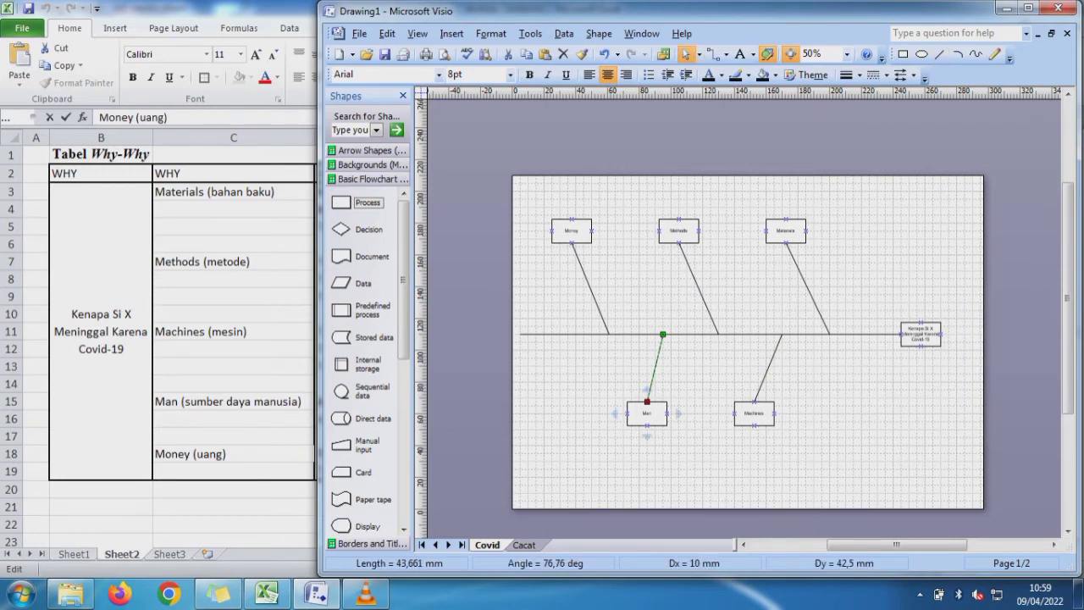
drag(647, 413, 627, 425)
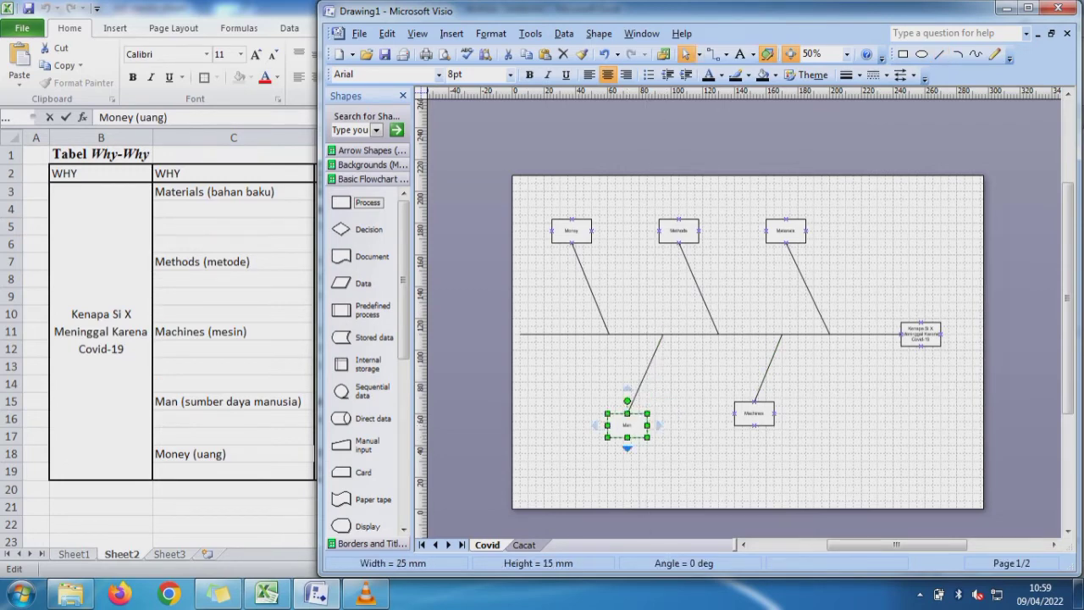
mouse_move(754, 413)
mouse_down()
mouse_move(754, 437)
mouse_move(753, 425)
mouse_up()
key(Escape)
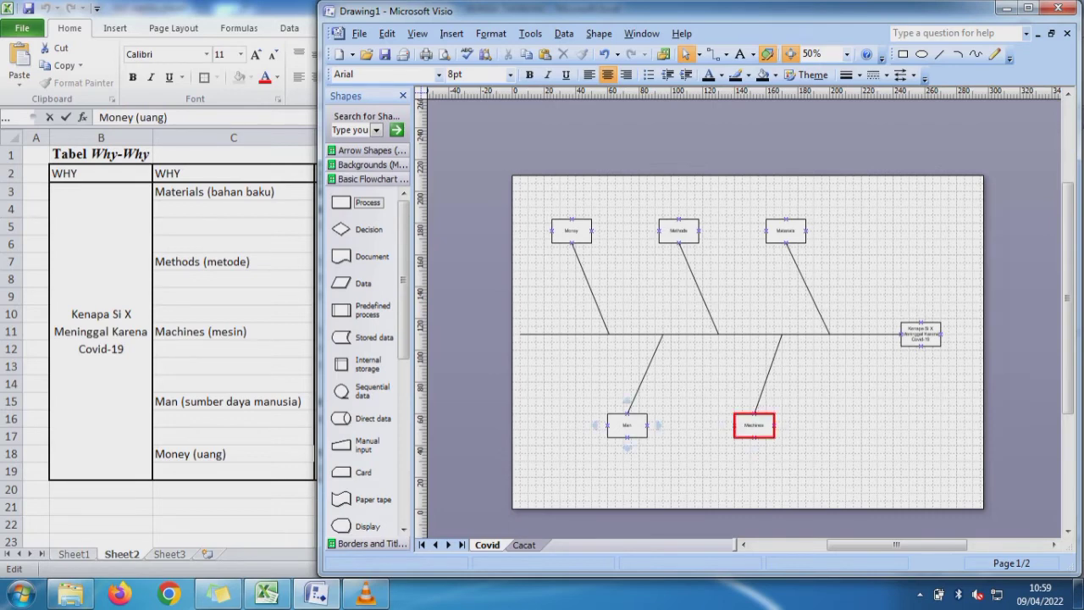
drag(627, 425, 626, 437)
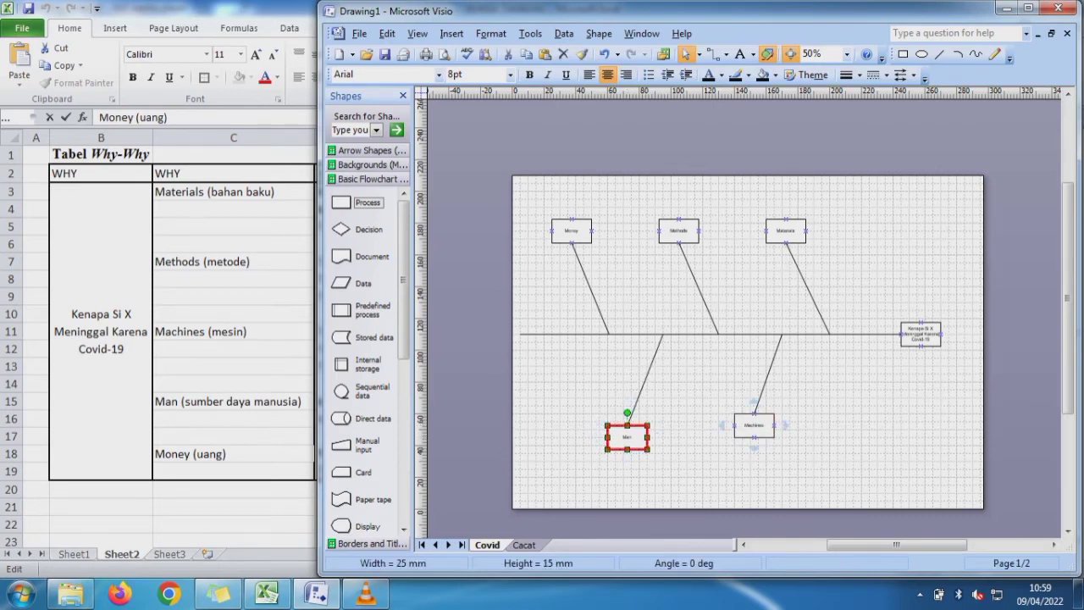
drag(753, 425, 754, 437)
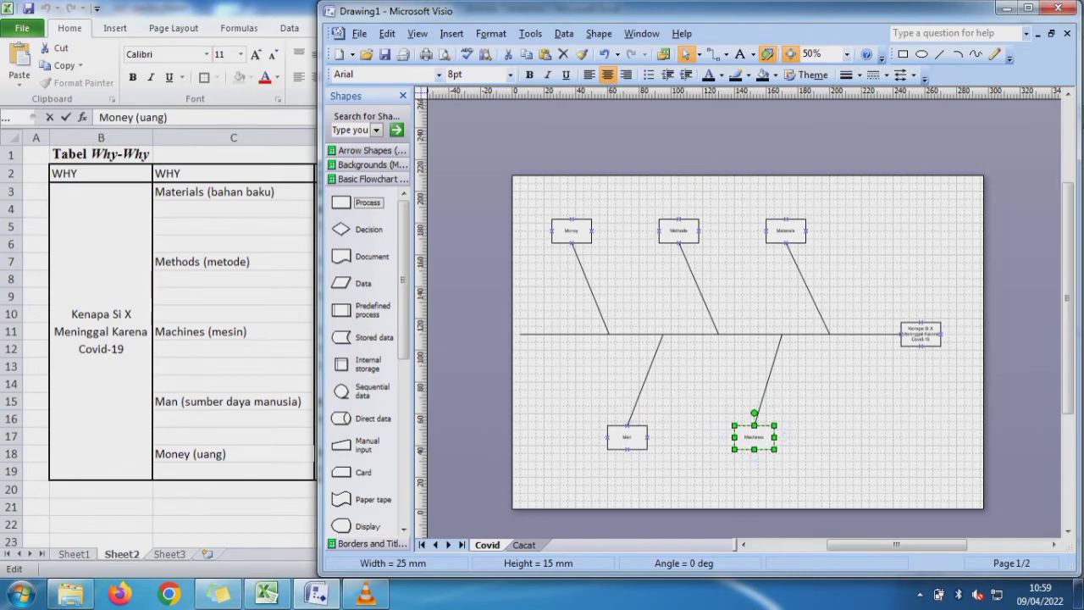
key(Escape)
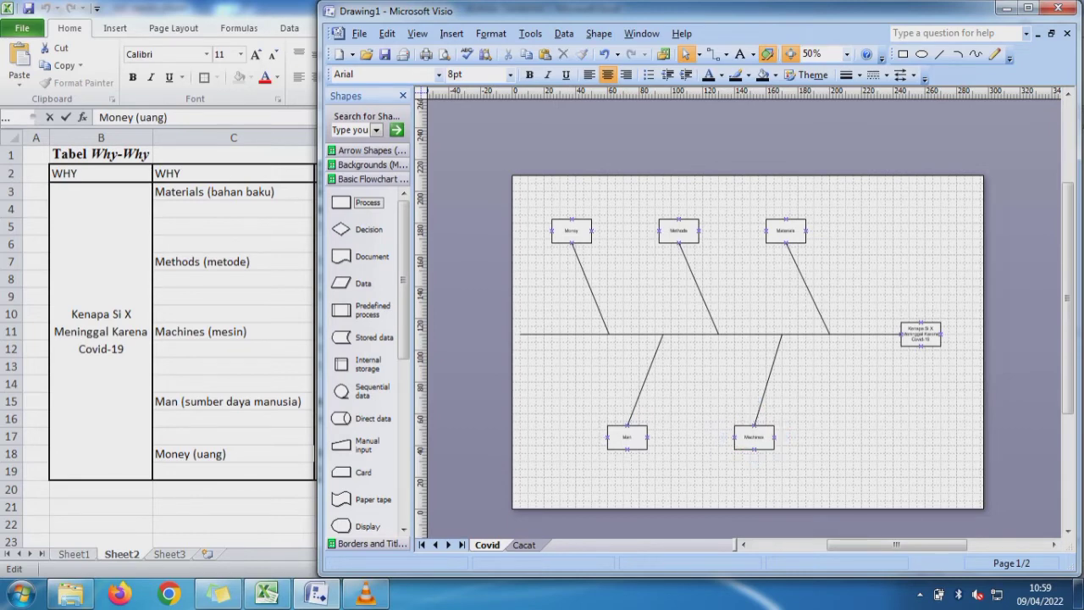
- Switch to Excel and restore its window to a smaller size, with the causes in column D visible beside the Visio drawing
key(alt+Tab)
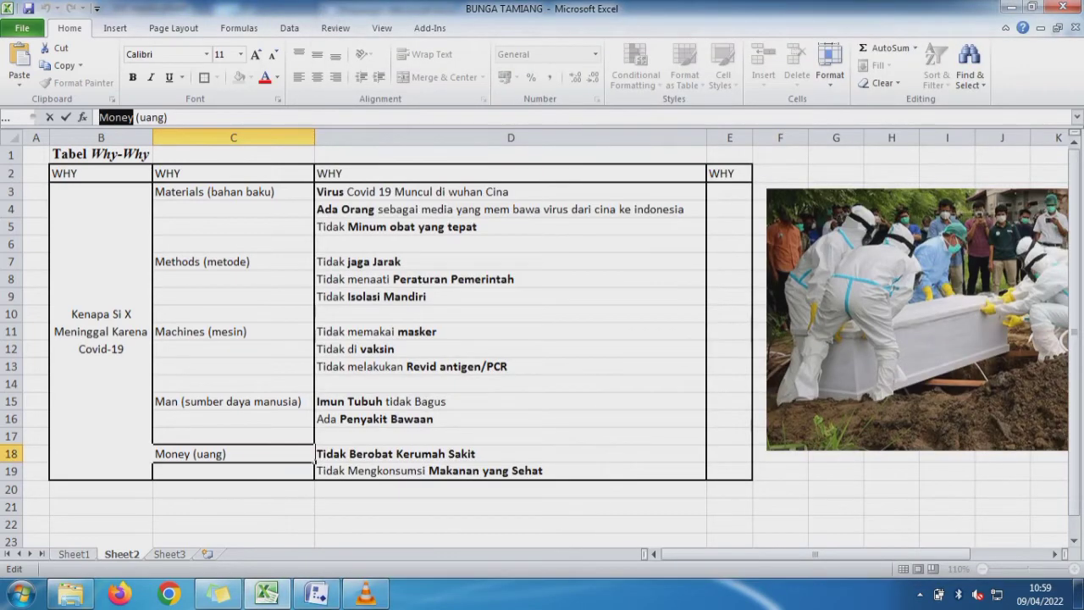
drag(866, 553, 944, 554)
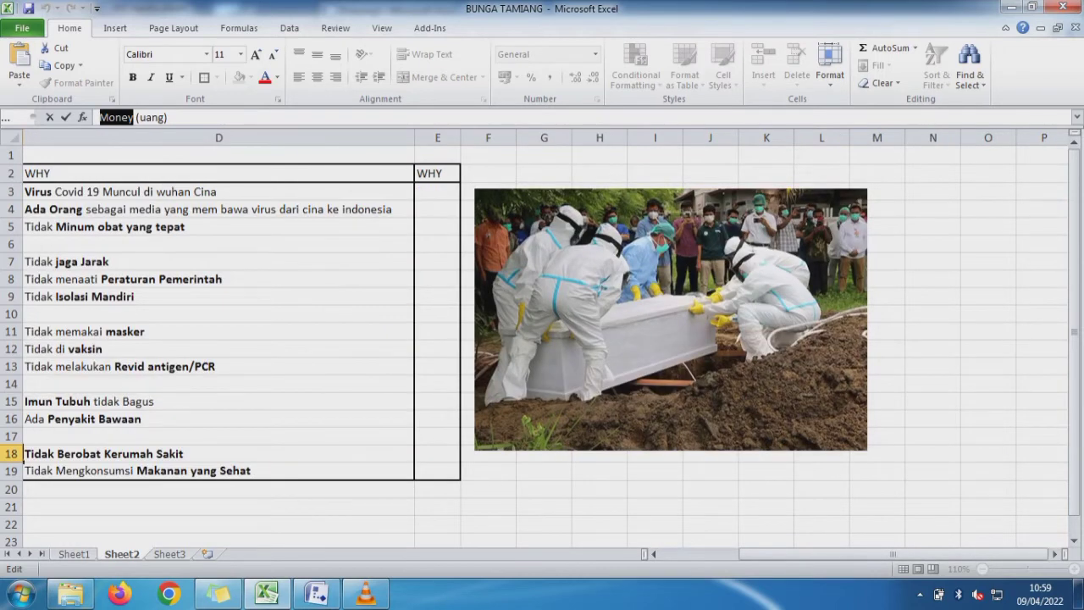
click(318, 594)
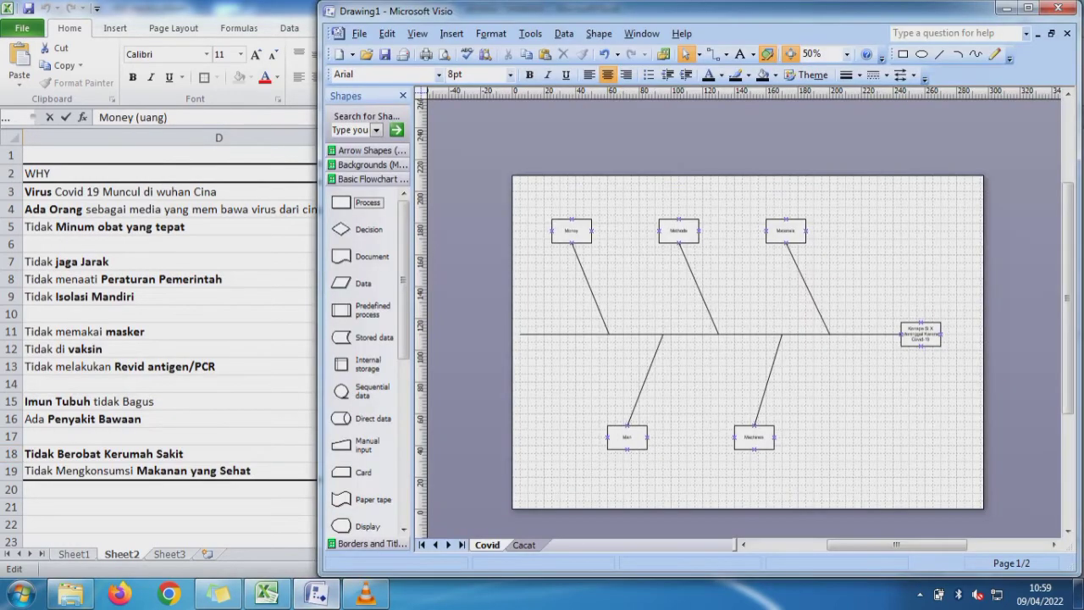
key(alt+Tab)
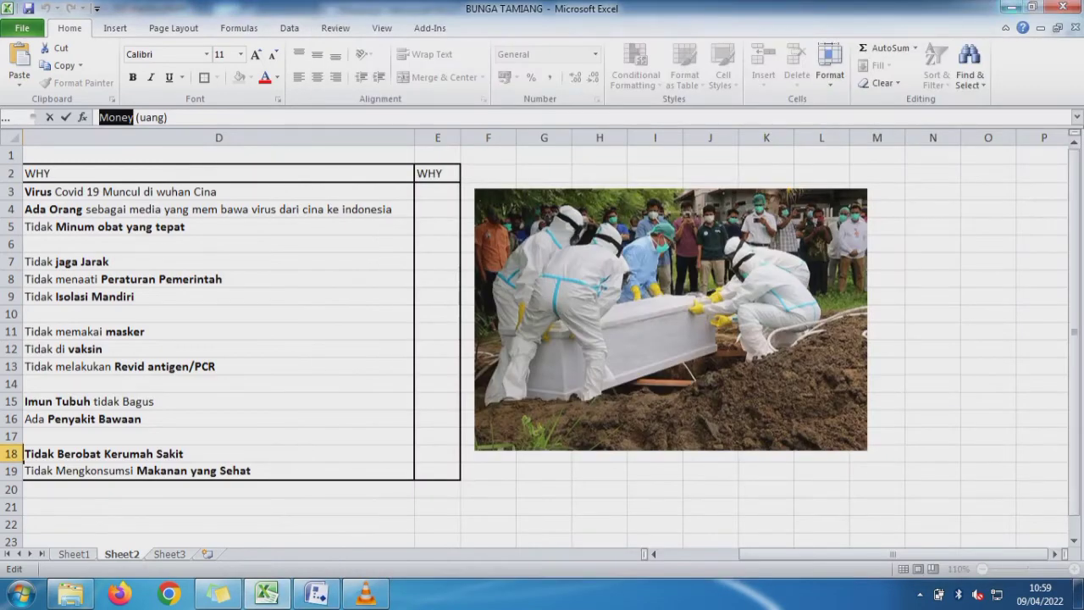
click(1030, 7)
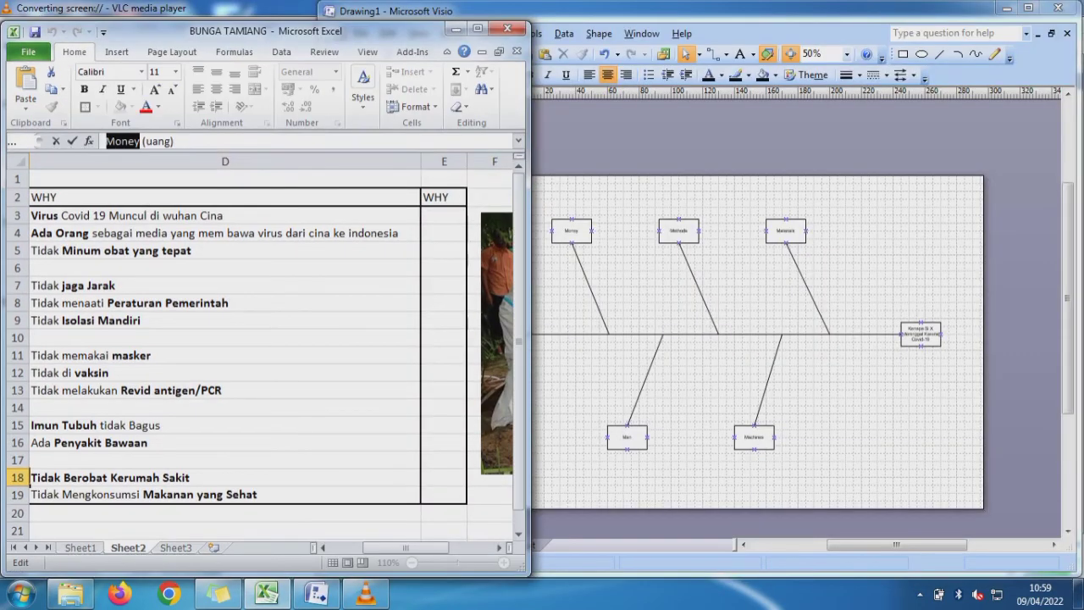
- Copy "Virus Covid 19 Muncul di wuhan Cina" from Excel cell D3 into Visio and place it beside the lower part of the Materials line
click(224, 216)
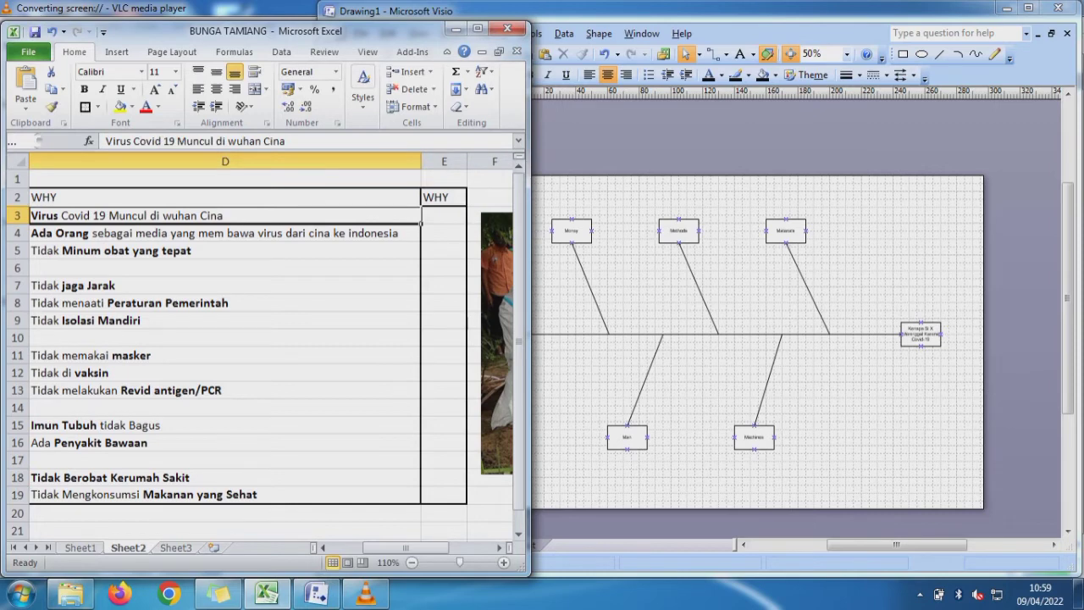
drag(286, 140, 106, 140)
key(ctrl+c)
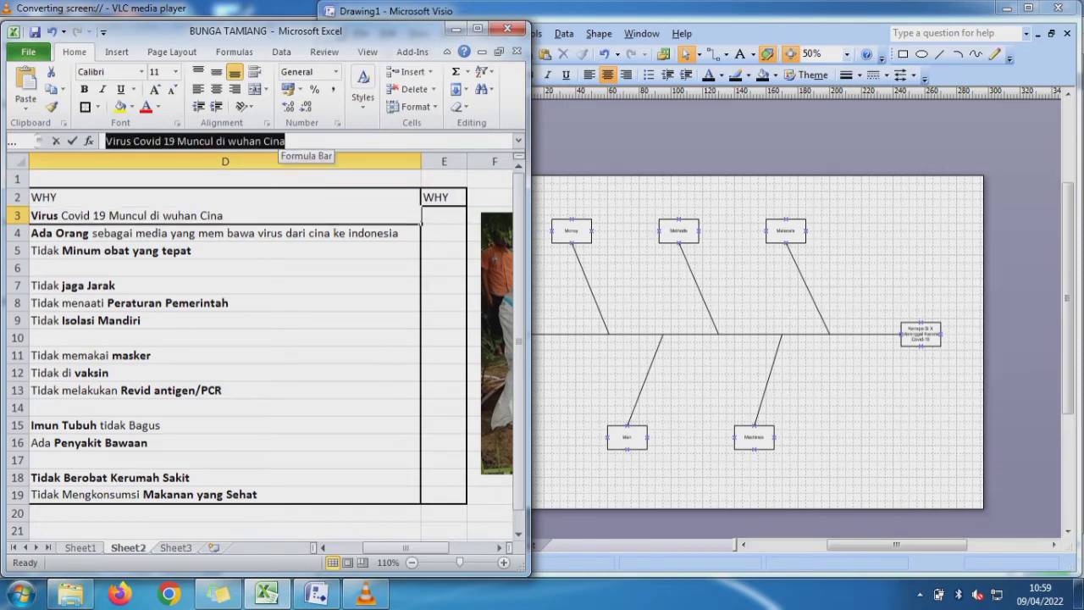
key(alt+Tab)
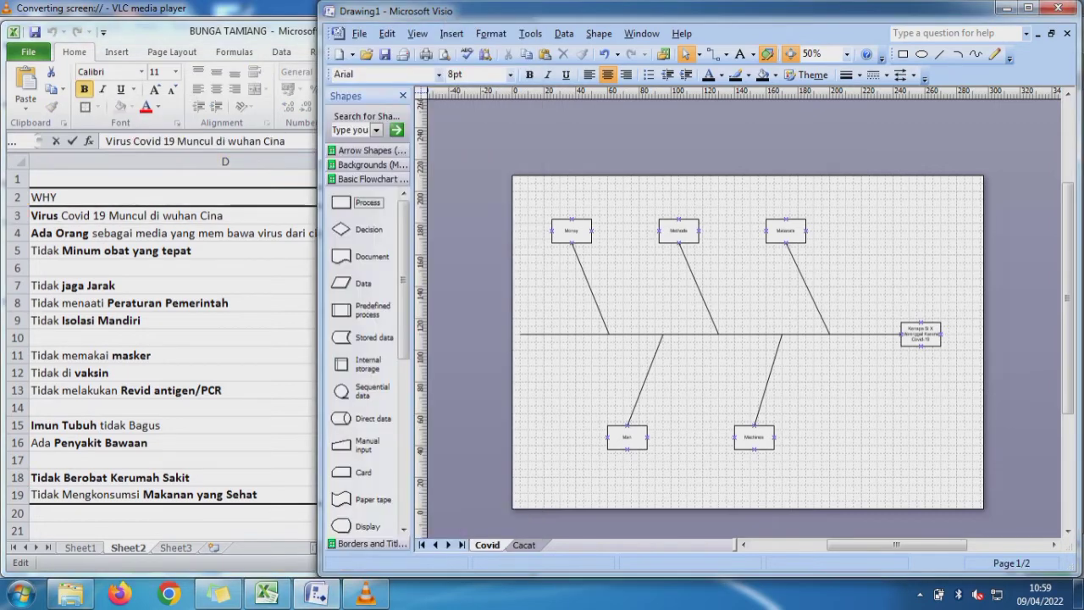
key(ctrl+v)
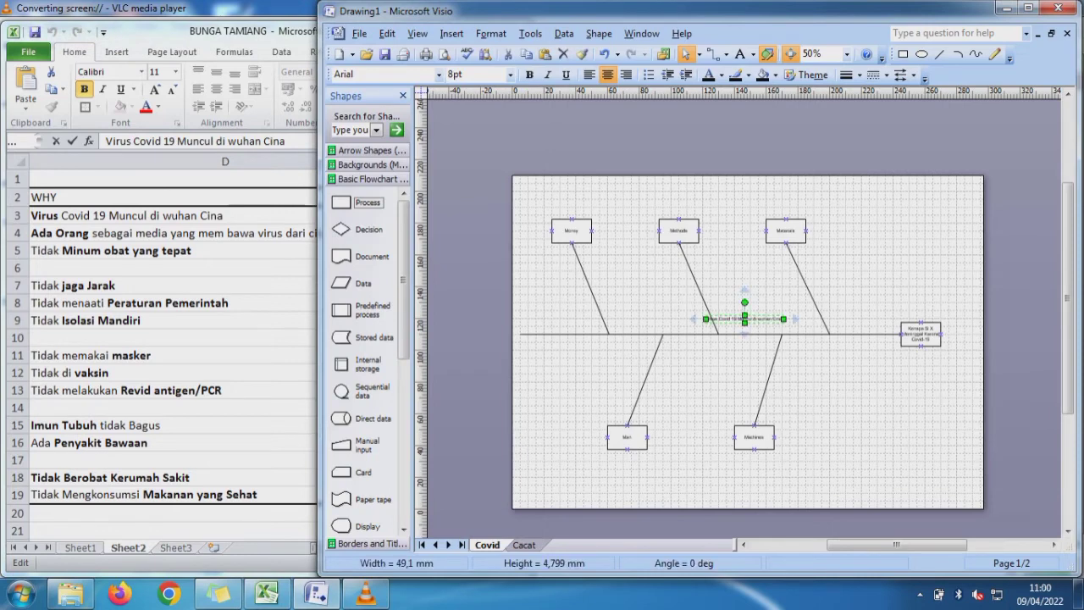
drag(756, 319, 863, 298)
key(Escape)
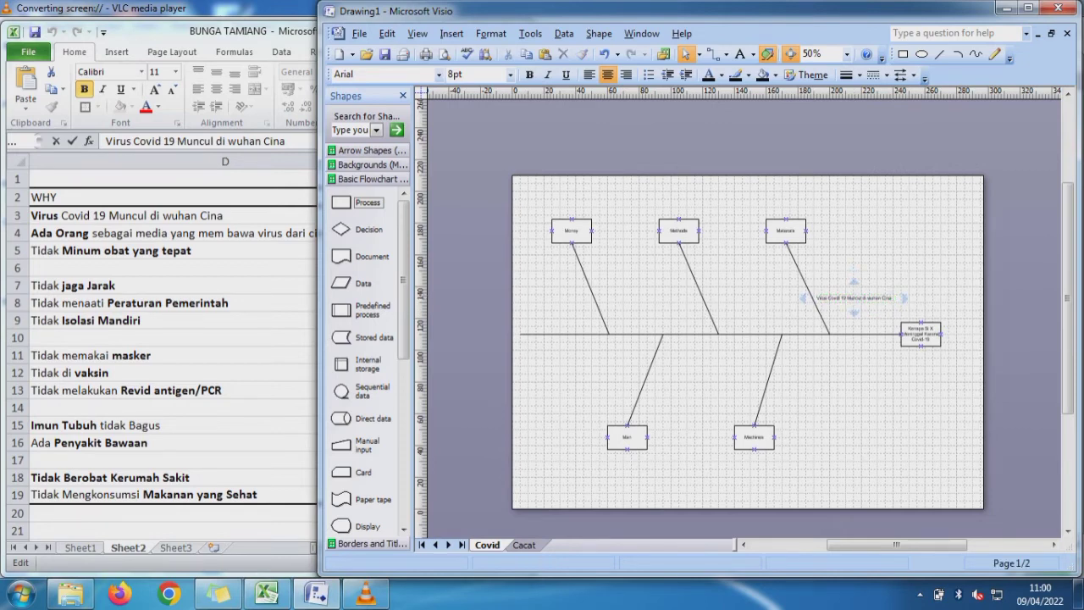
- Copy the "Ada Orang sebagai media…" text from Excel cell D4 into Visio, narrowed to about 27 mm and placed left of the Materials line
click(169, 233)
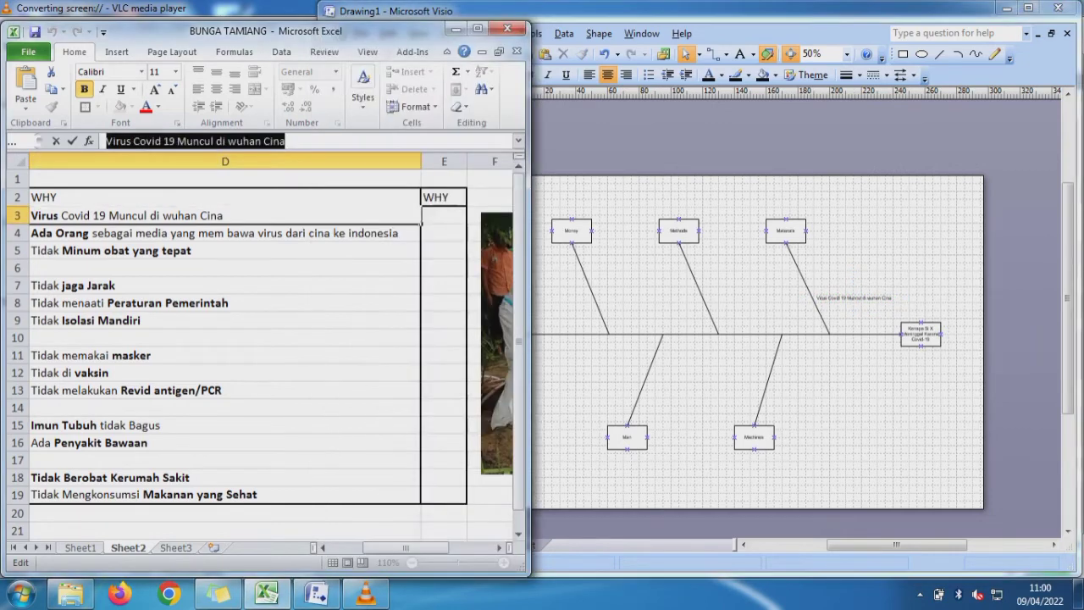
click(169, 233)
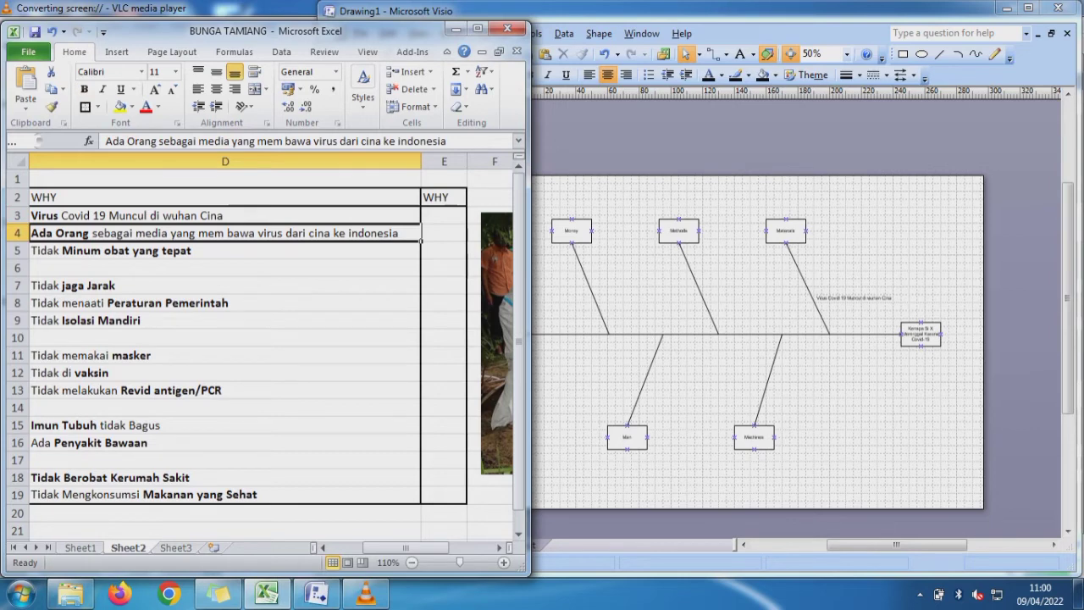
drag(447, 141, 106, 141)
key(ctrl+c)
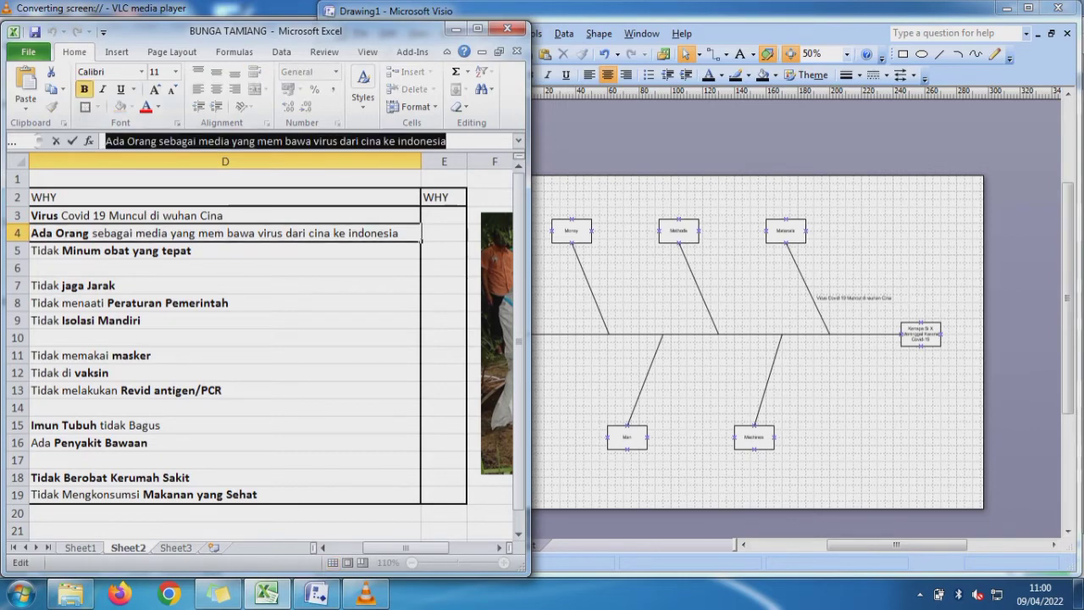
click(729, 284)
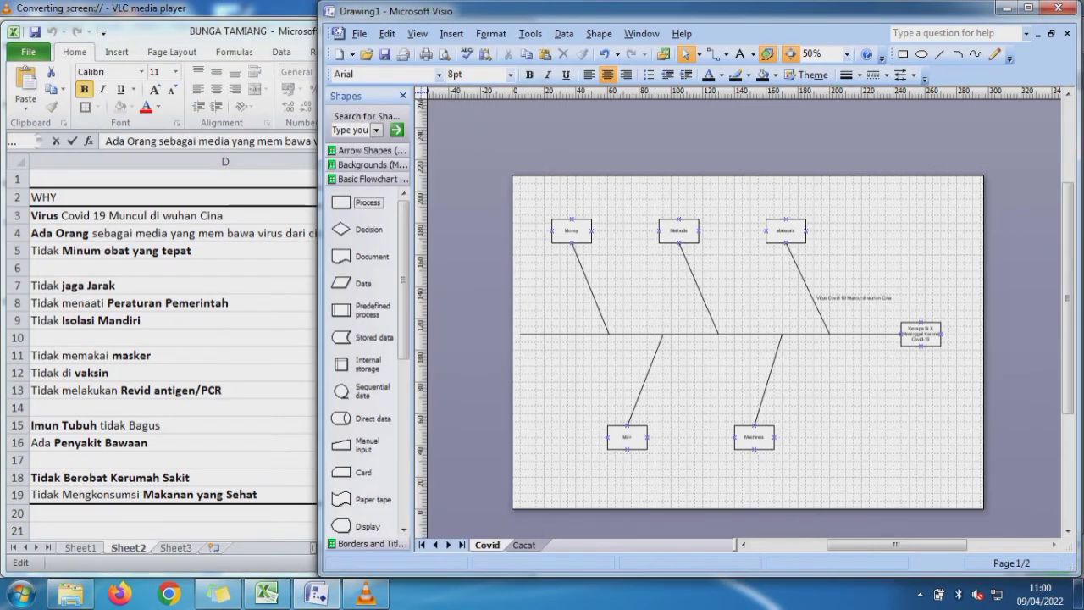
key(ctrl+v)
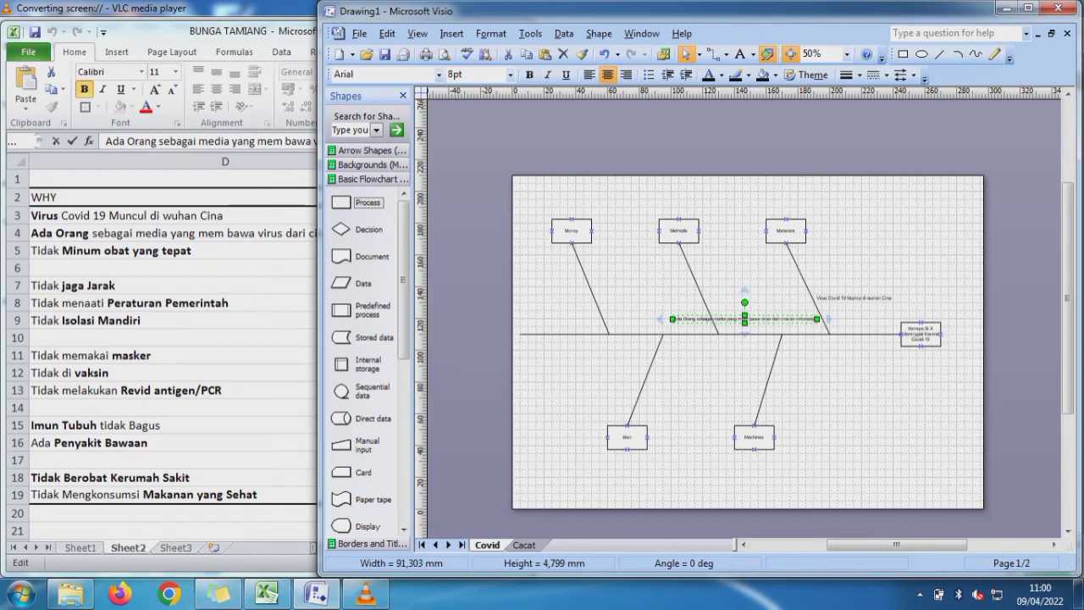
drag(817, 319, 768, 296)
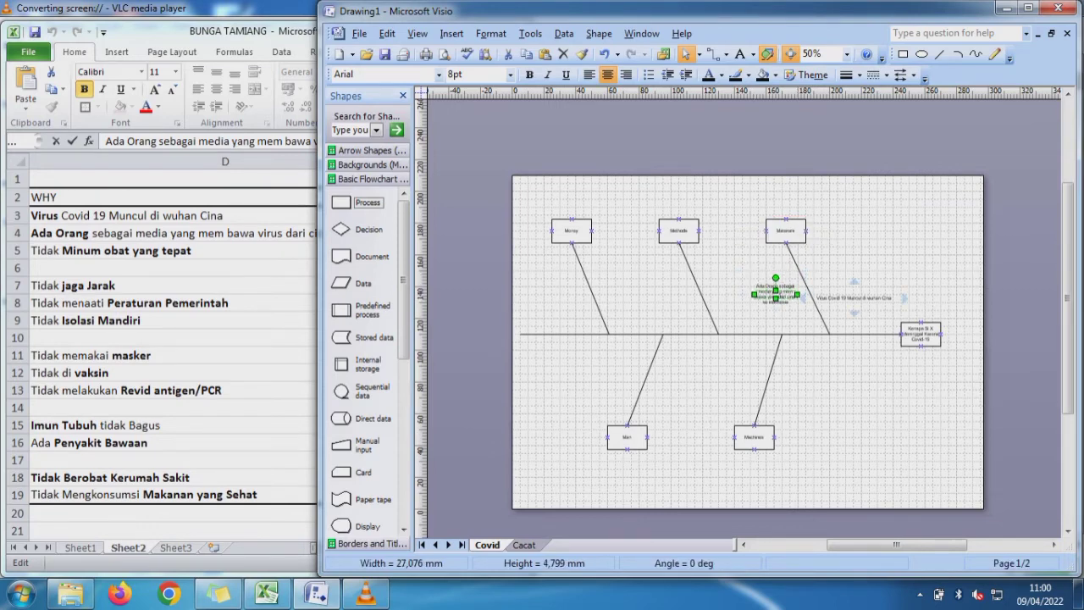
- Narrow the "Virus Covid 19" text to about 29 mm and move it slightly down, right of the Materials line
click(854, 298)
drag(894, 298, 851, 310)
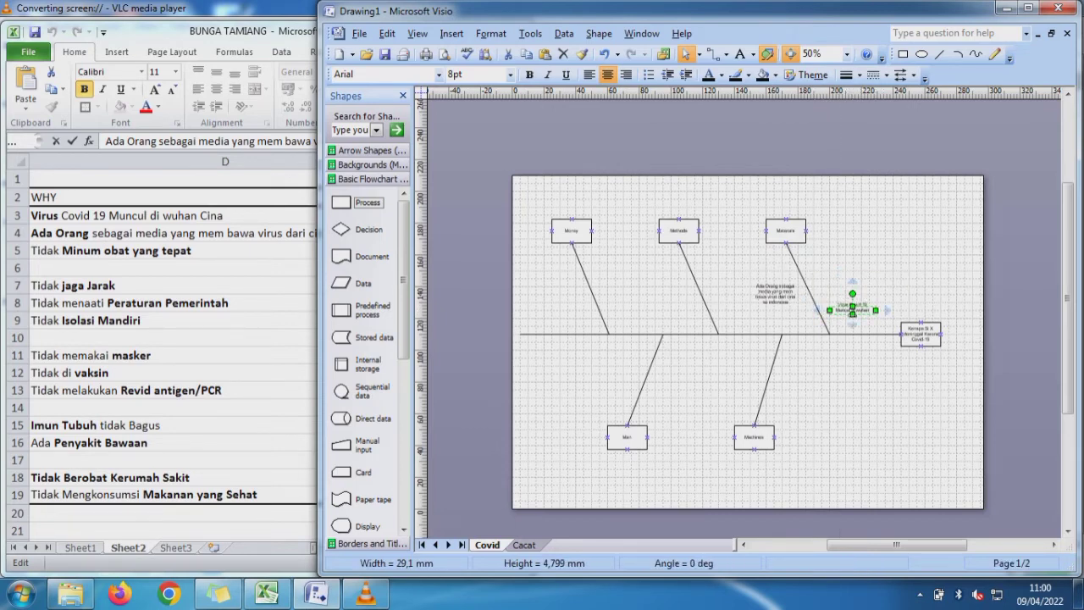
key(Escape)
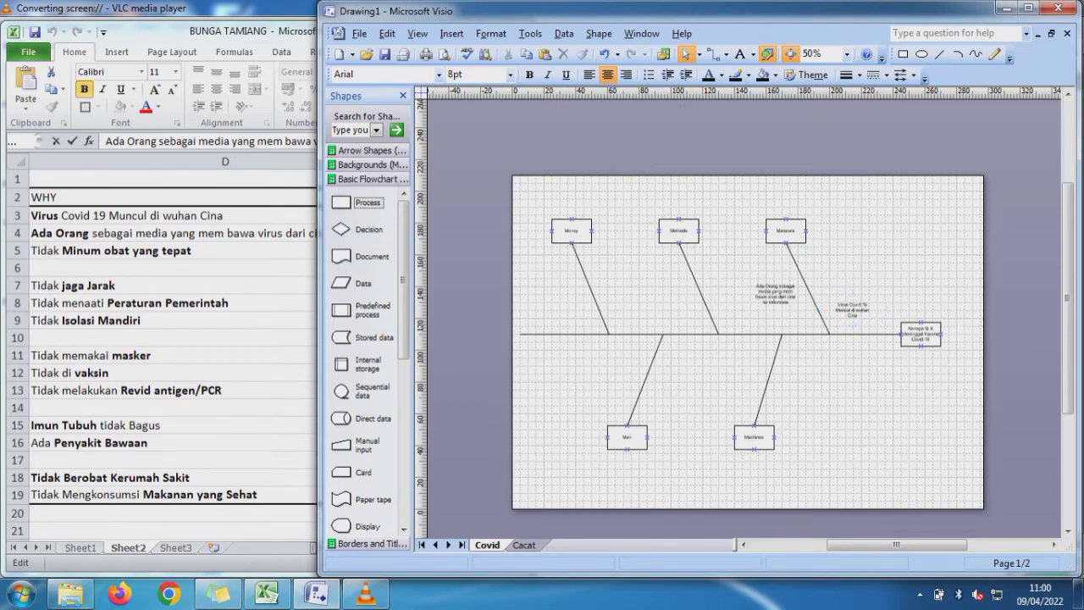
- Copy "Tidak Minum obat yang tepat" from Excel cell D5 into Visio, about 24 mm wide, right of the Materials line's upper part
click(174, 250)
click(174, 251)
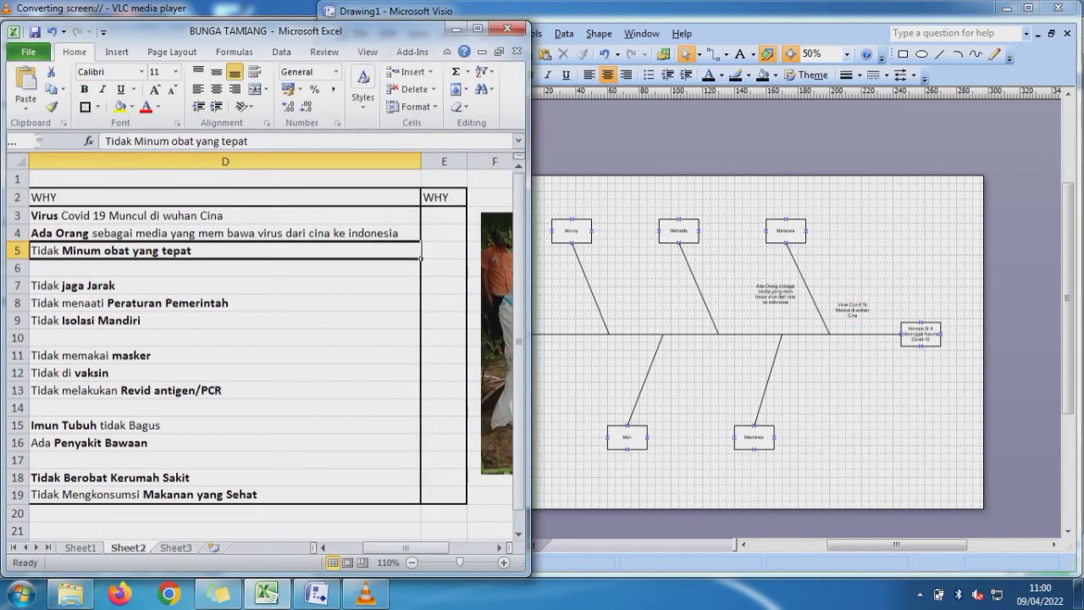
drag(249, 141, 105, 142)
key(ctrl+c)
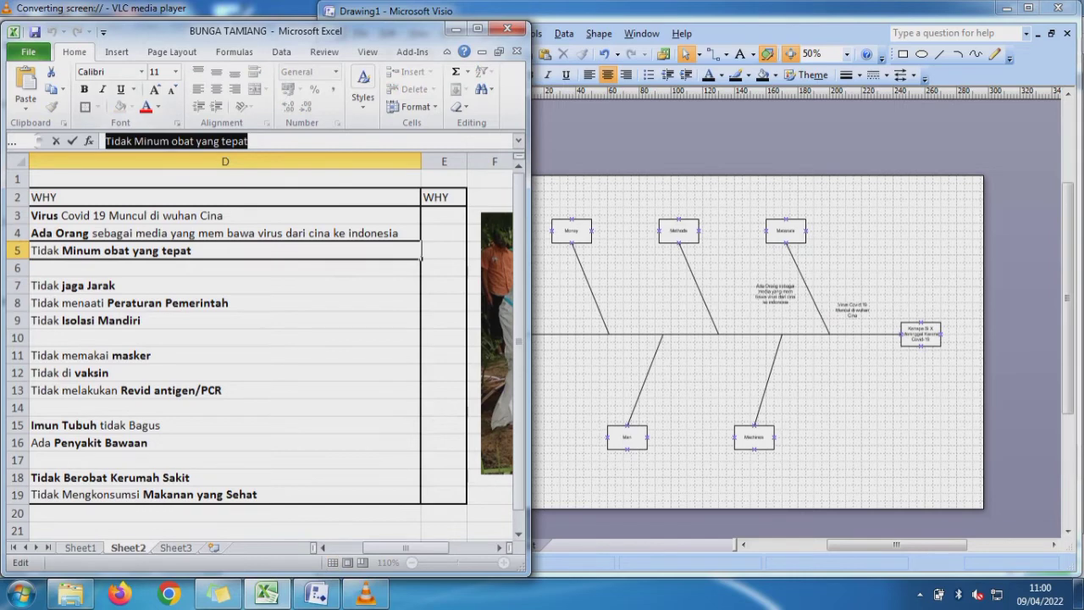
key(alt+Tab)
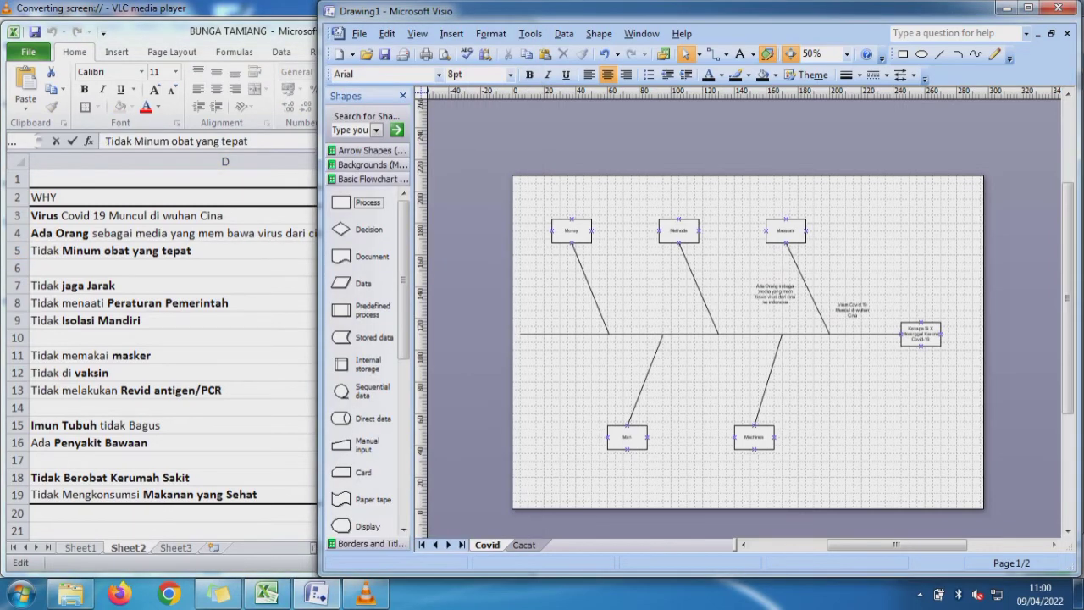
key(ctrl+v)
drag(744, 319, 845, 262)
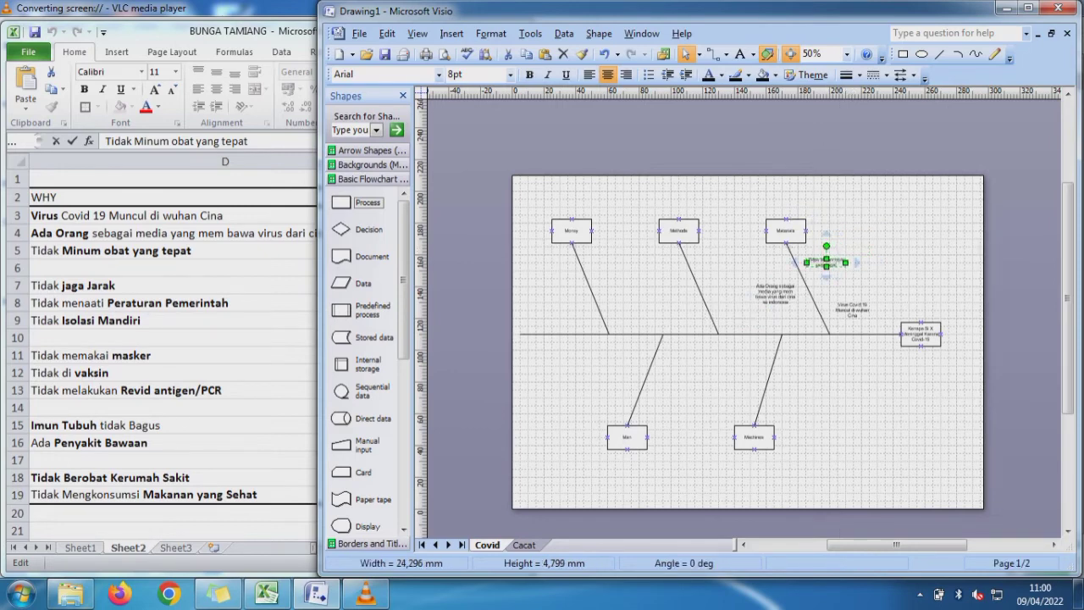
click(872, 264)
- Copy "Tidak jaga Jarak" from Excel cell D7 into Visio and place it left of the Methods line
click(169, 286)
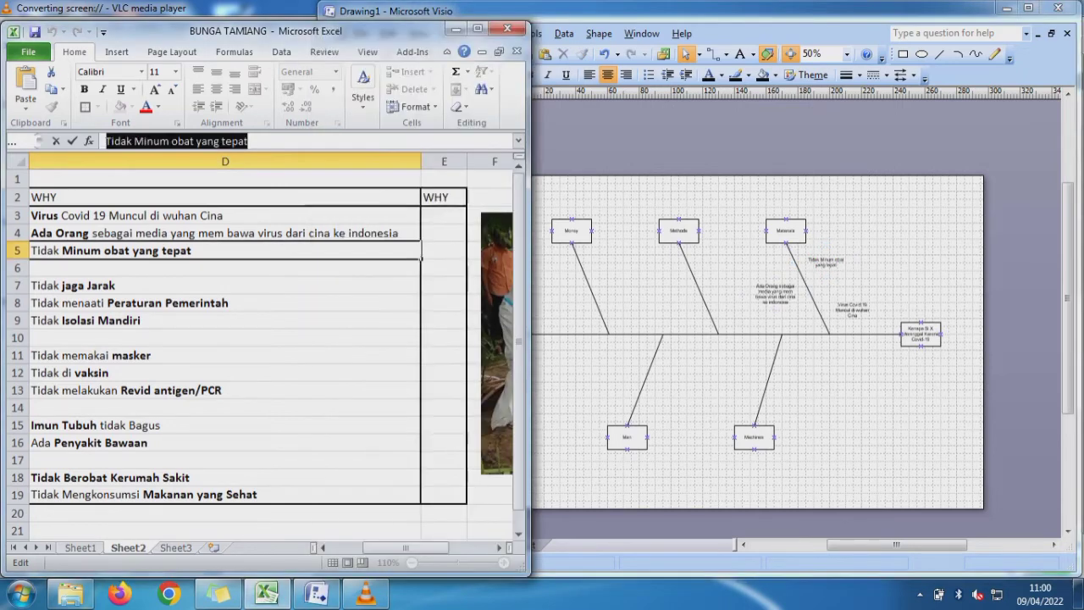
click(169, 285)
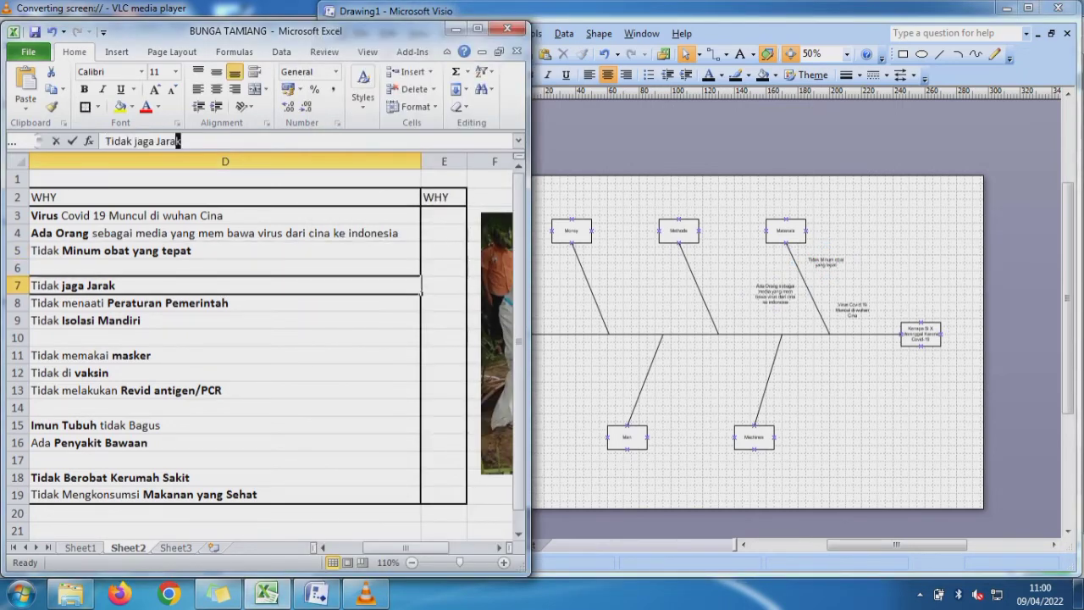
drag(179, 141, 106, 140)
key(ctrl+c)
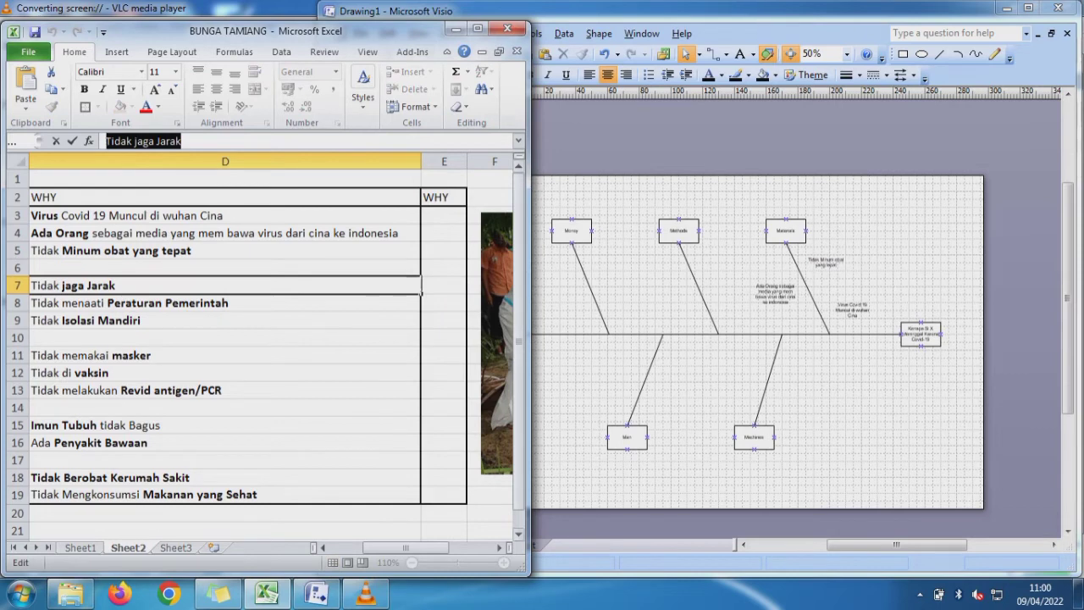
click(585, 491)
key(ctrl+v)
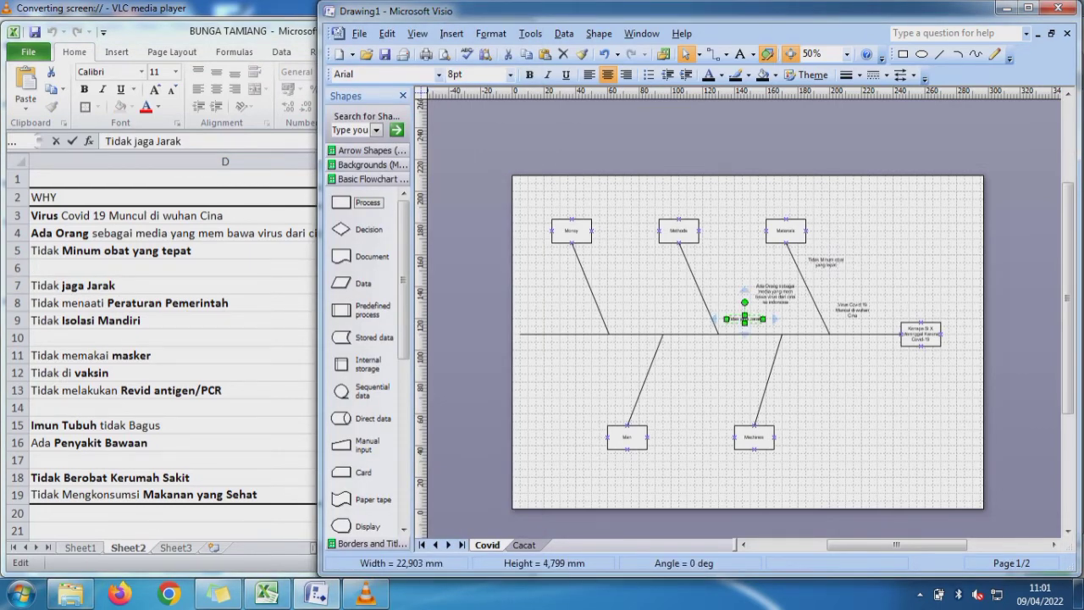
drag(745, 318, 678, 294)
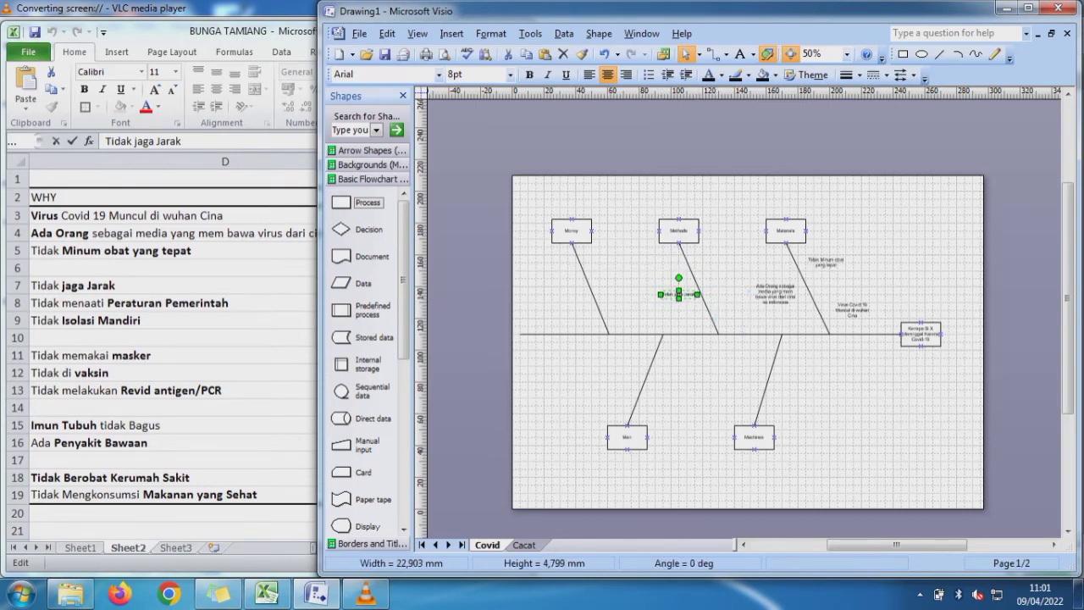
- Copy "Tidak menaati Peraturan Pemerintah" from Excel cell D8 into Visio, narrowed to about 28 mm, right of the Methods line's lower part
click(178, 303)
click(178, 303)
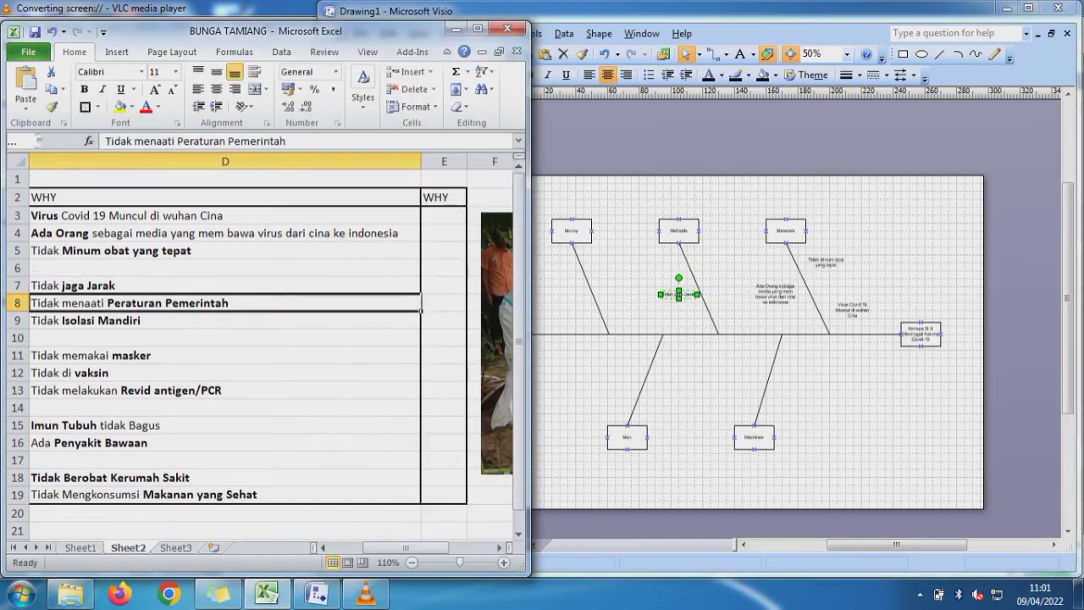
click(286, 142)
drag(287, 141, 105, 142)
key(ctrl+c)
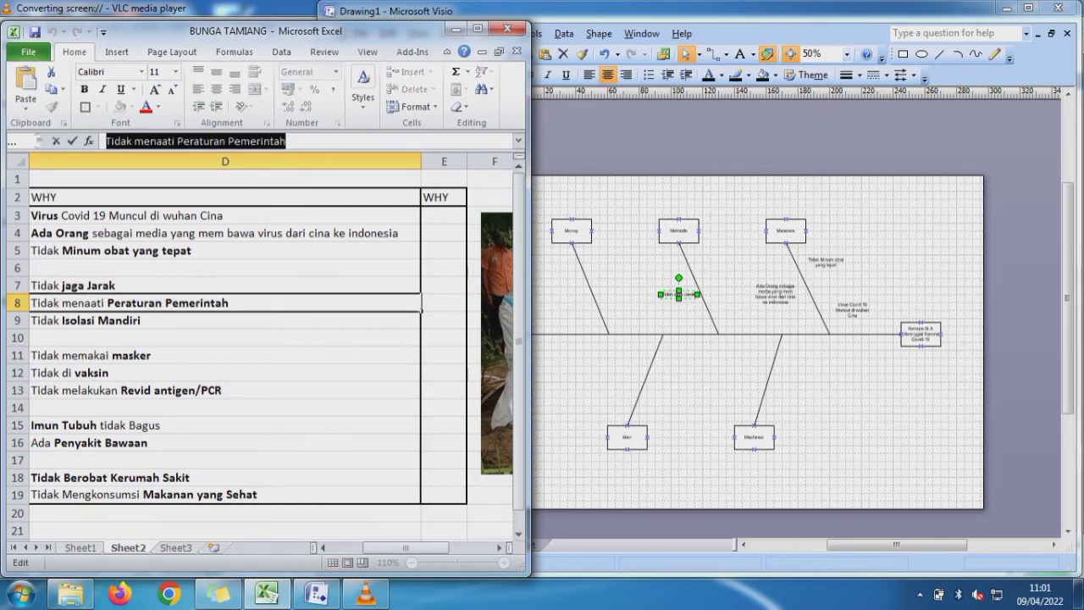
click(729, 381)
click(728, 381)
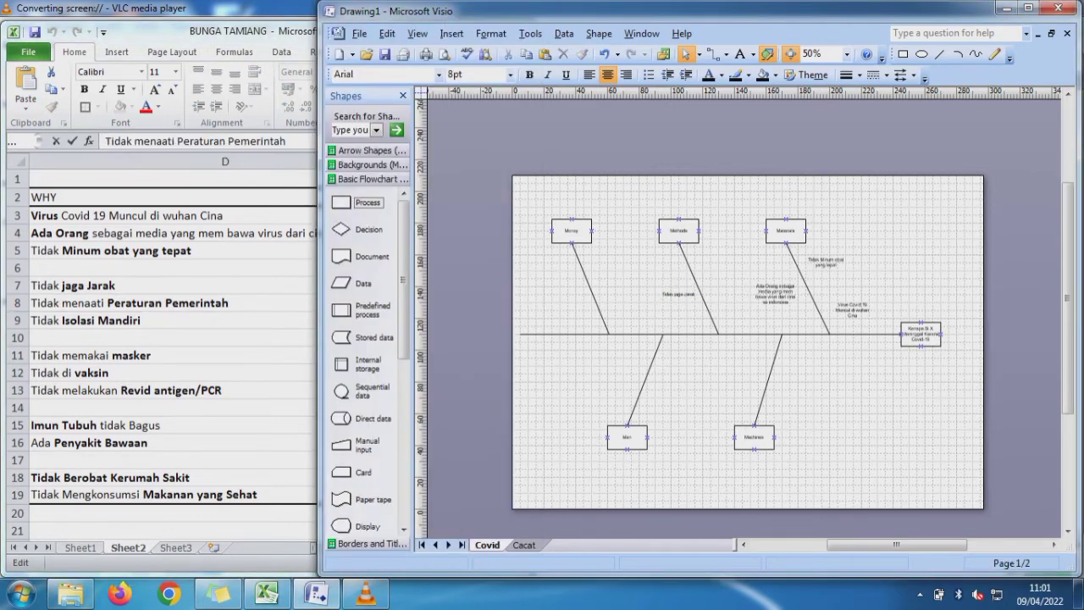
key(ctrl+v)
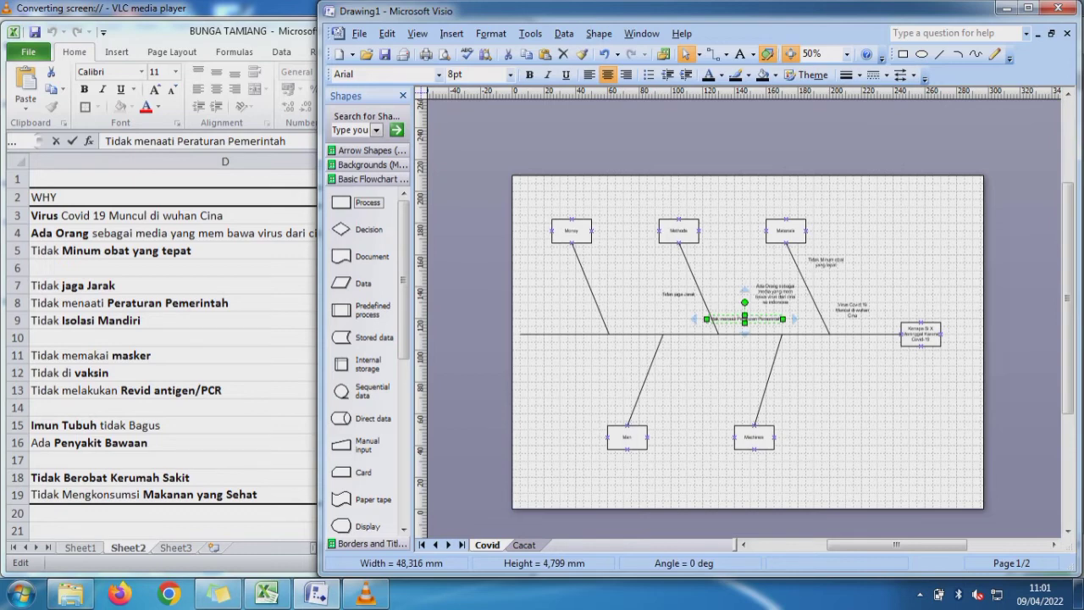
drag(782, 318, 733, 314)
key(Up)
key(Up)
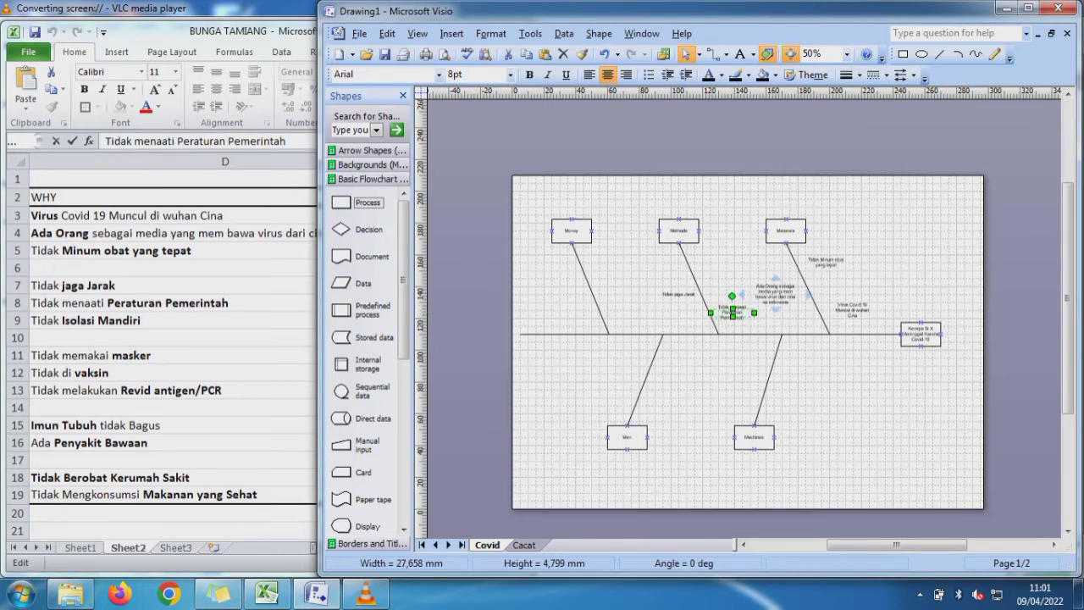
- Copy "Tidak Isolasi Mandiri" from Excel cell D9 into Visio, narrowed to two lines, right of the Methods line's upper part
click(169, 320)
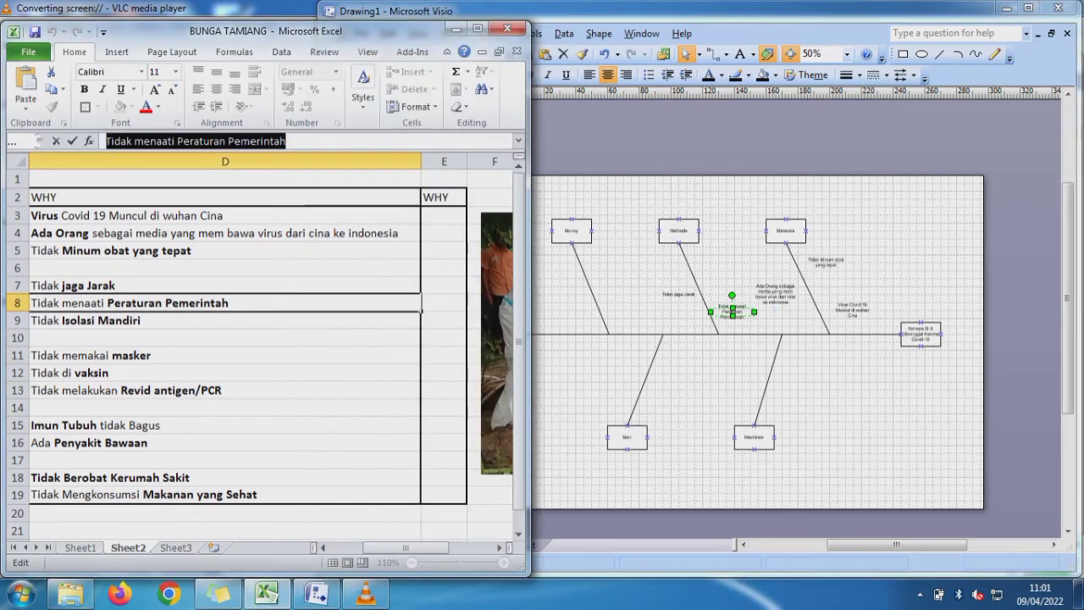
click(170, 320)
drag(206, 141, 104, 141)
key(ctrl+c)
key(alt+Tab)
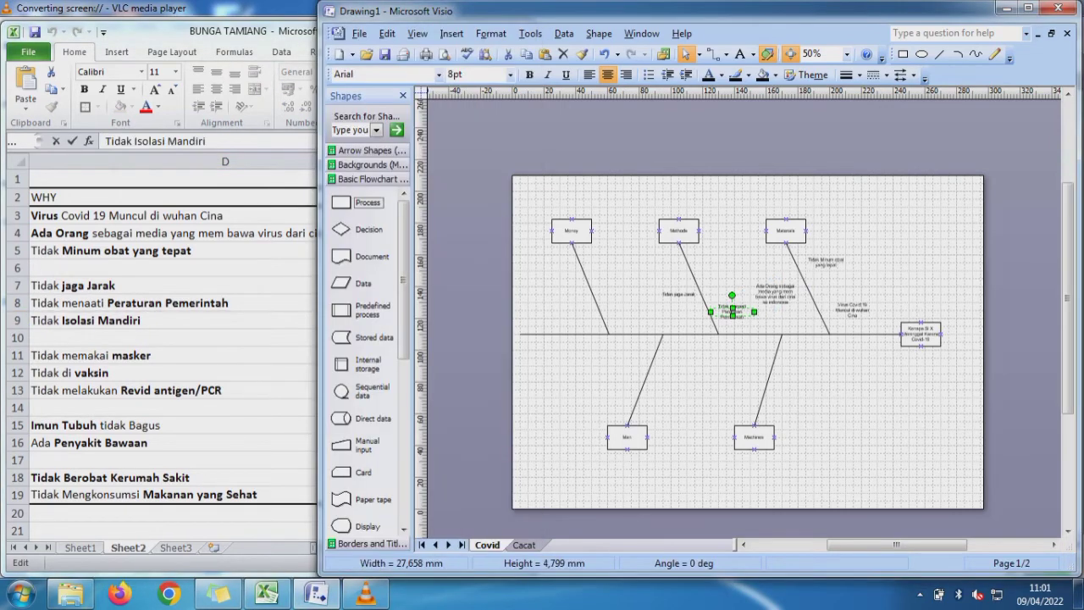
key(ctrl+v)
key(ctrl+z)
click(637, 281)
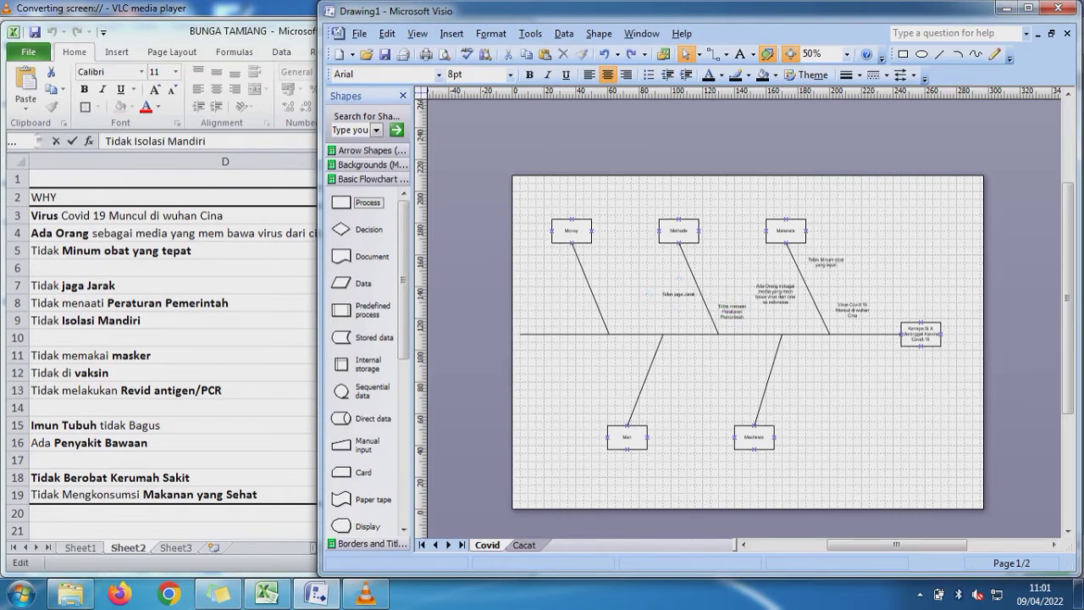
key(alt+Tab)
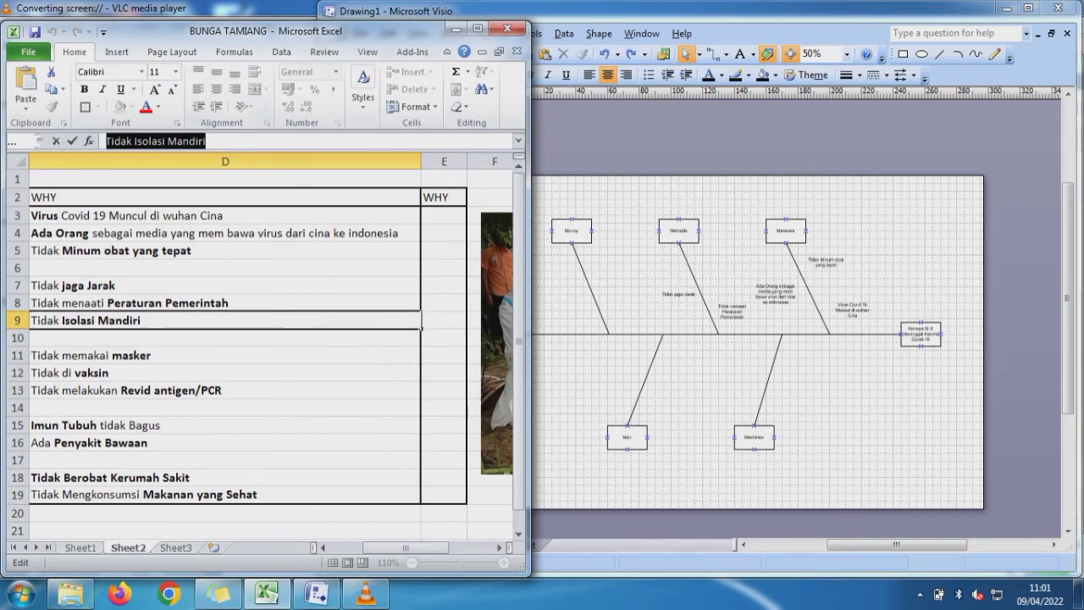
key(alt+Tab)
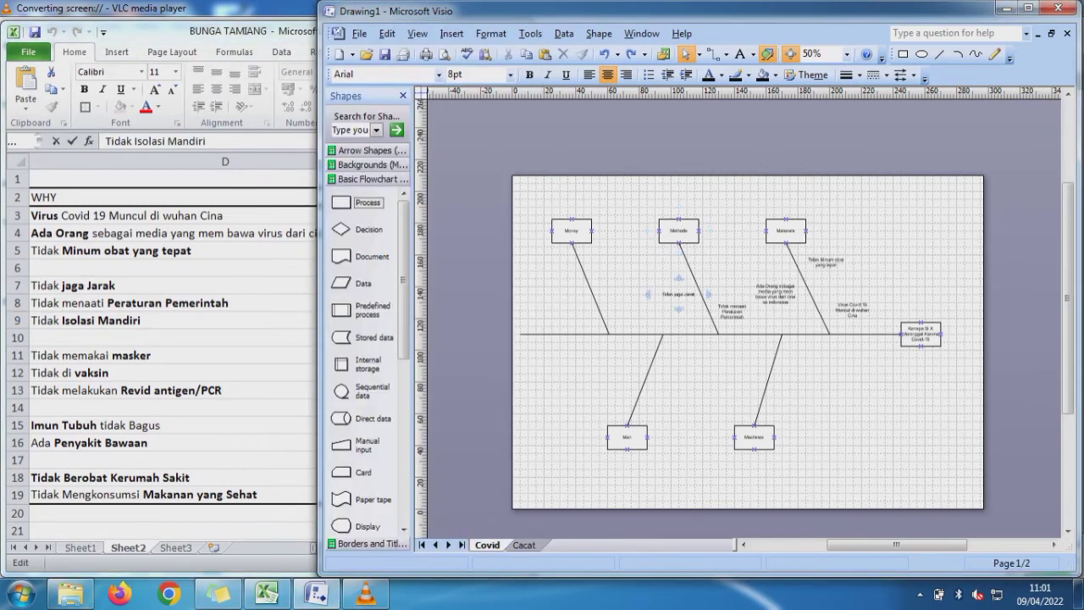
drag(678, 293, 726, 262)
click(750, 273)
- Copy "Tidak memakai masker" from Excel cell D11 into Visio, narrowed to three lines, right of the Machines line's upper part
key(alt+Tab)
click(224, 356)
drag(233, 142, 105, 142)
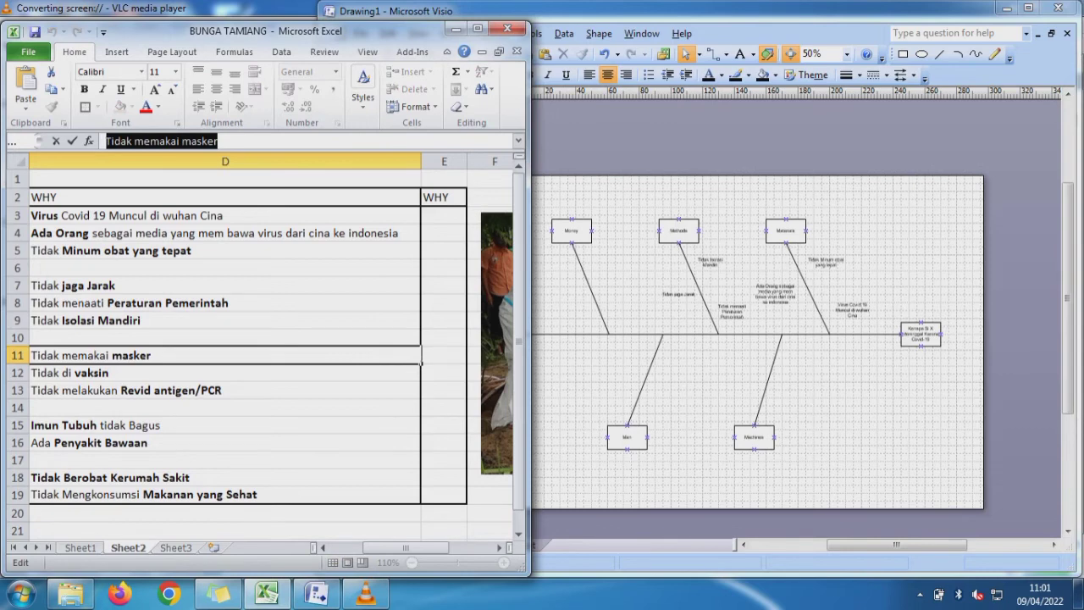
key(alt+Tab)
key(ctrl+v)
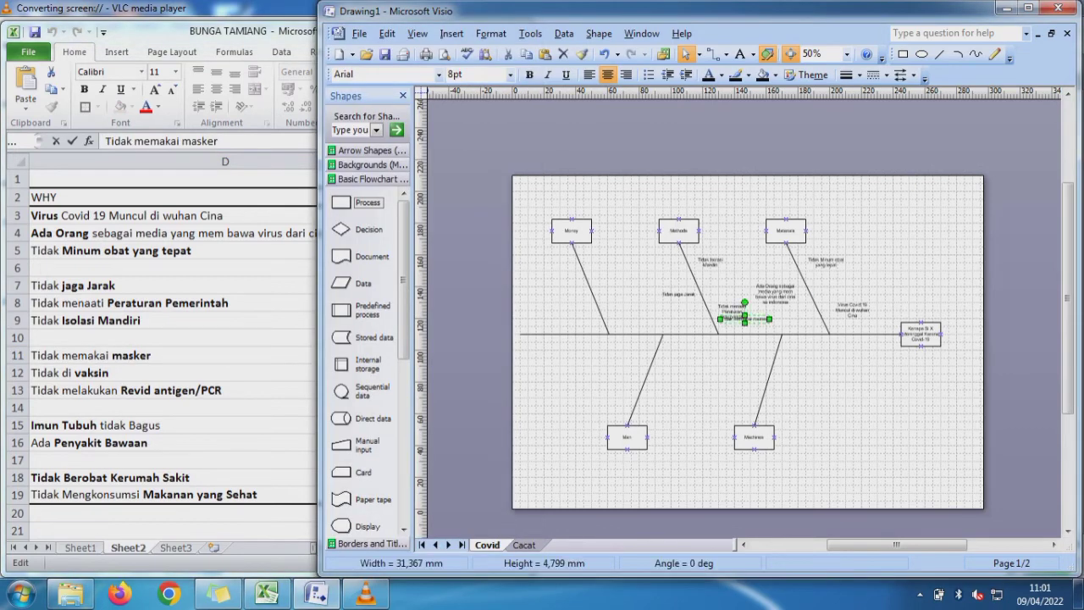
drag(756, 319, 813, 361)
click(846, 381)
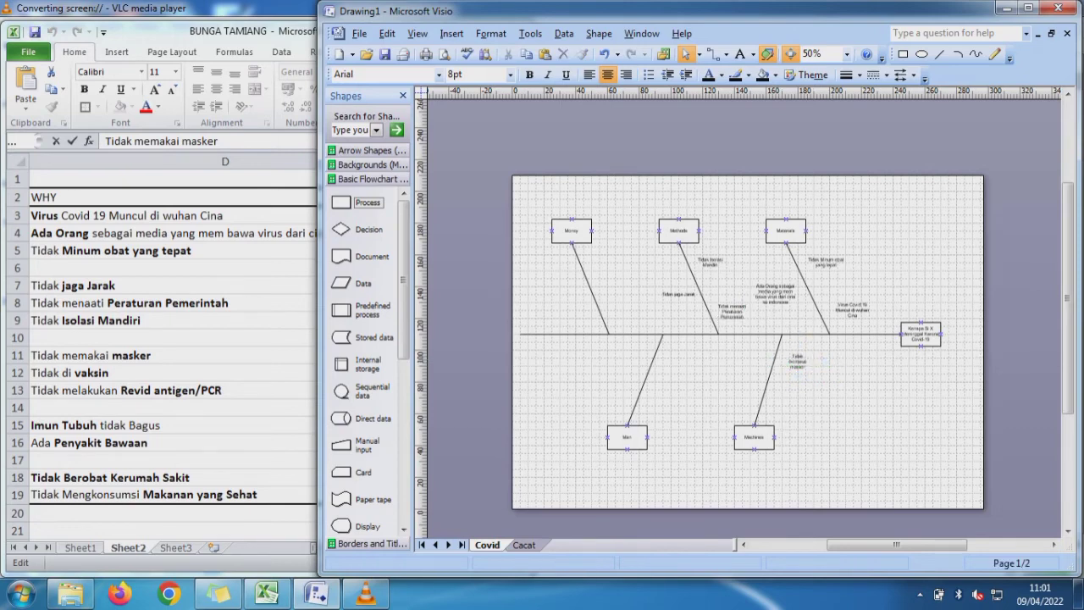
- Copy "Tidak di vaksin" from Excel cell D12 into Visio and place it left of the Machines line's middle
key(alt+Tab)
key(Return)
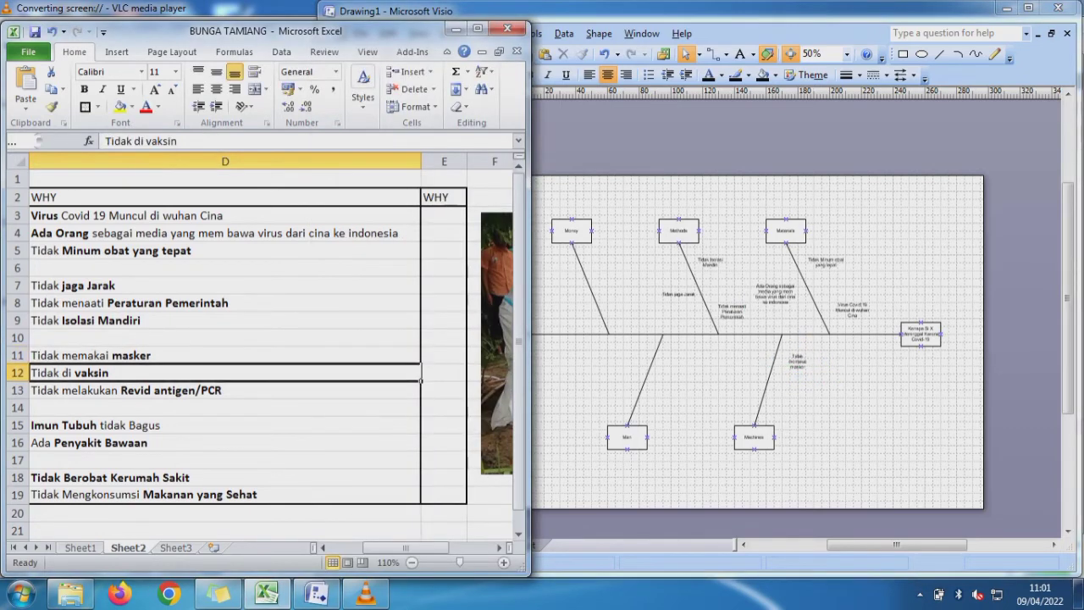
drag(179, 141, 105, 141)
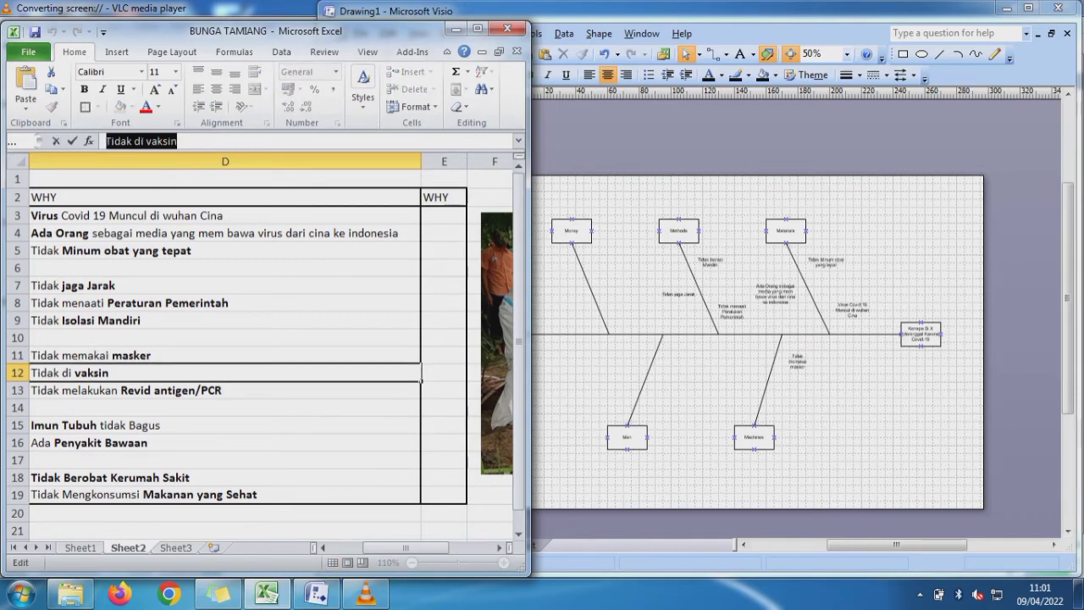
key(ctrl+c)
key(alt+Tab)
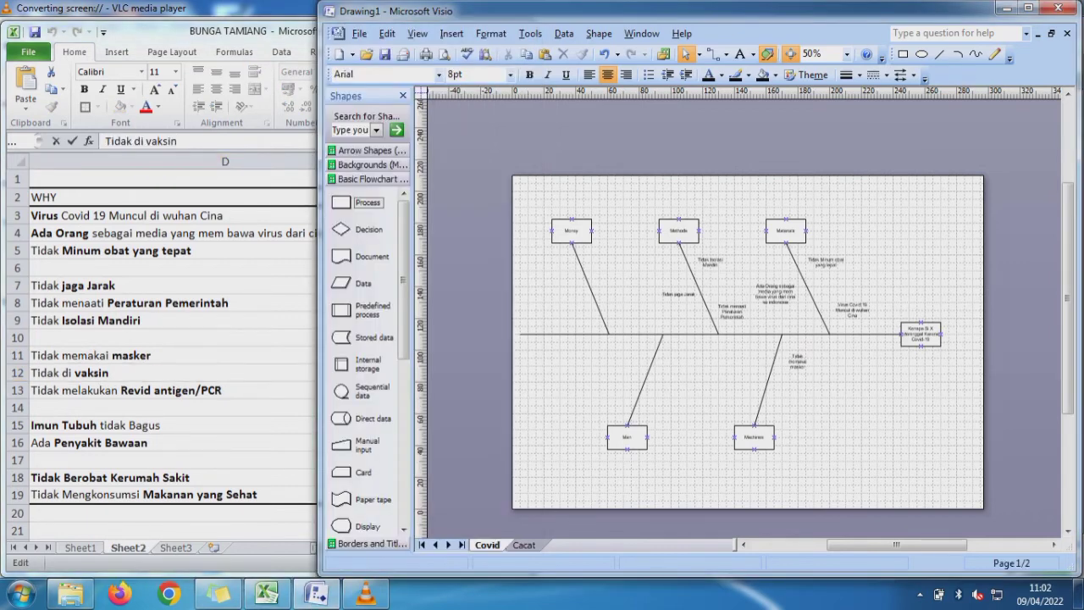
key(ctrl+v)
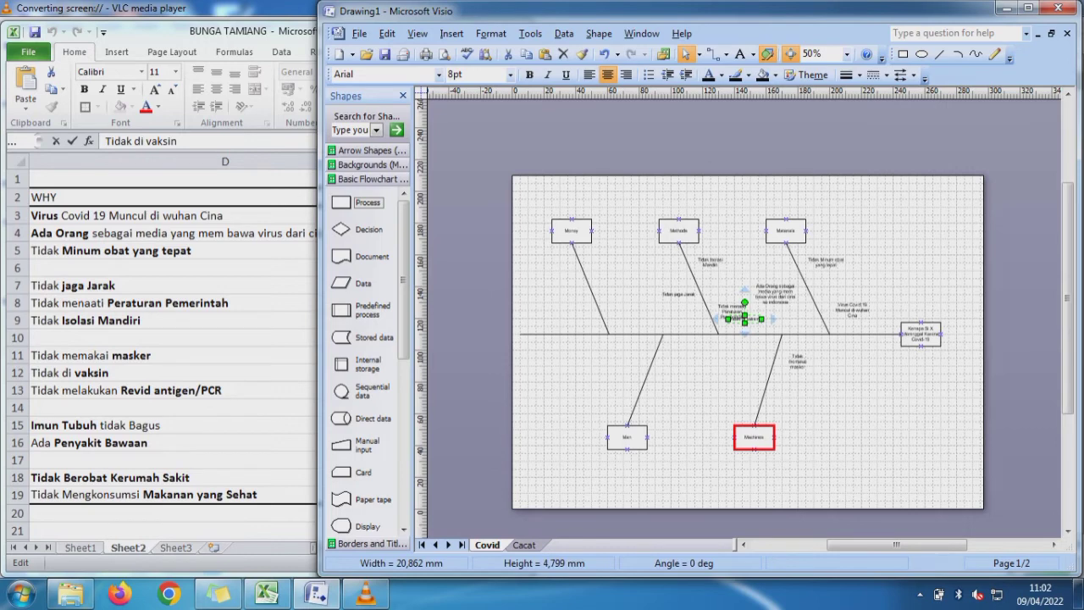
drag(744, 318, 738, 378)
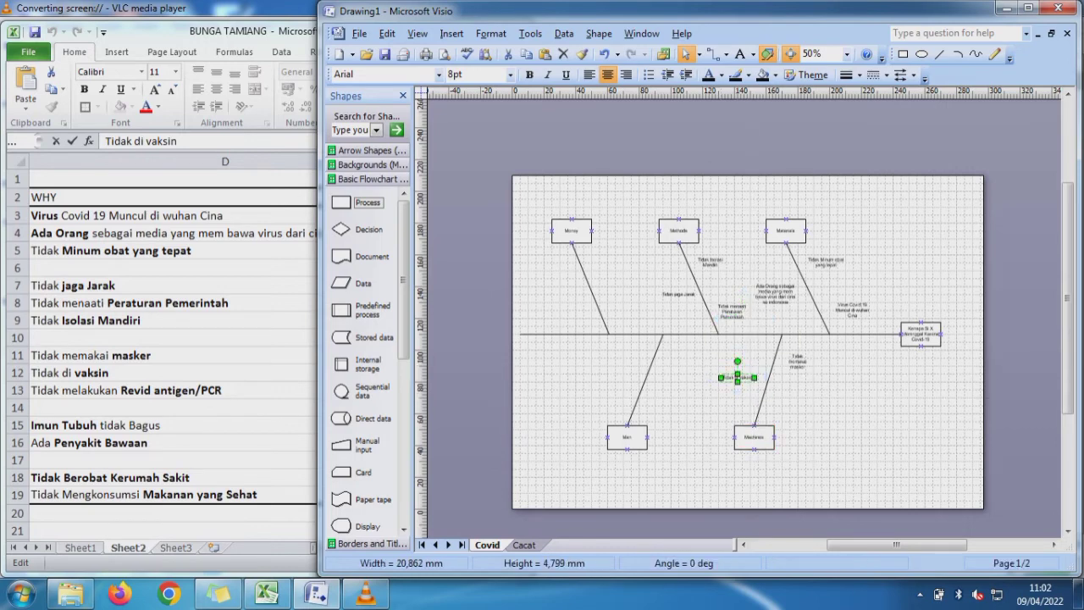
- Copy "Tidak melakukan Revid antigen/PCR" from Excel cell D13 into Visio, about 24 mm wide, right of the Machines line's lower part
key(alt+Tab)
key(Return)
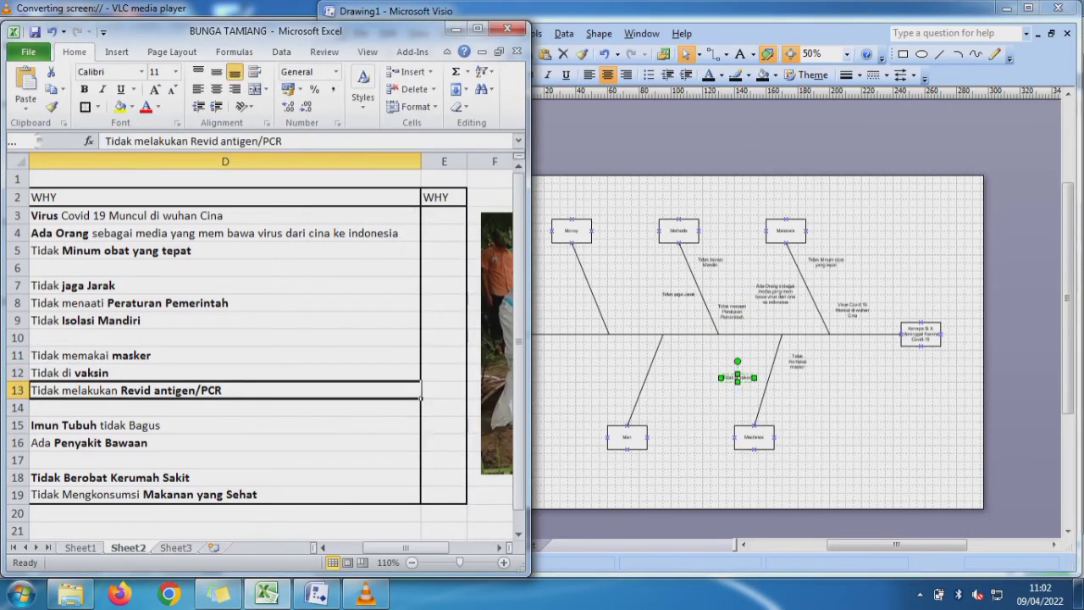
drag(286, 141, 105, 141)
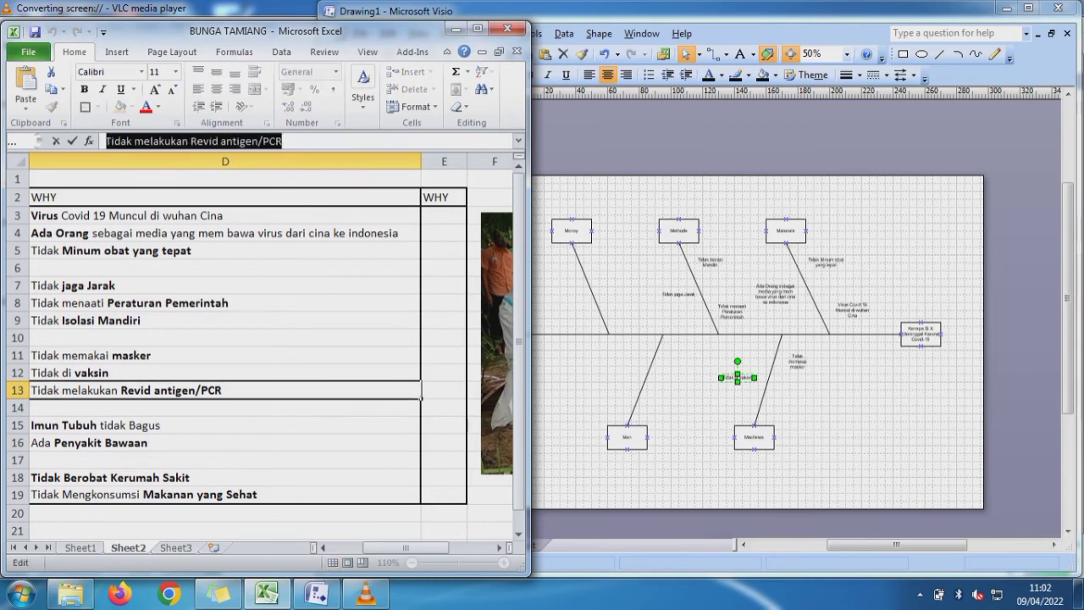
key(alt+Tab)
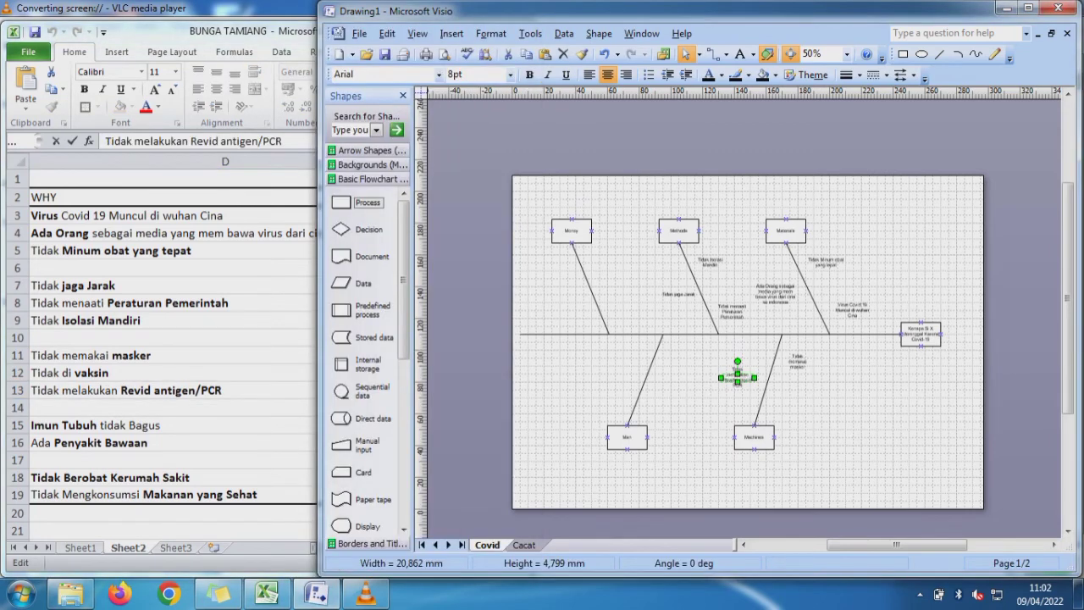
key(ctrl+z)
key(Escape)
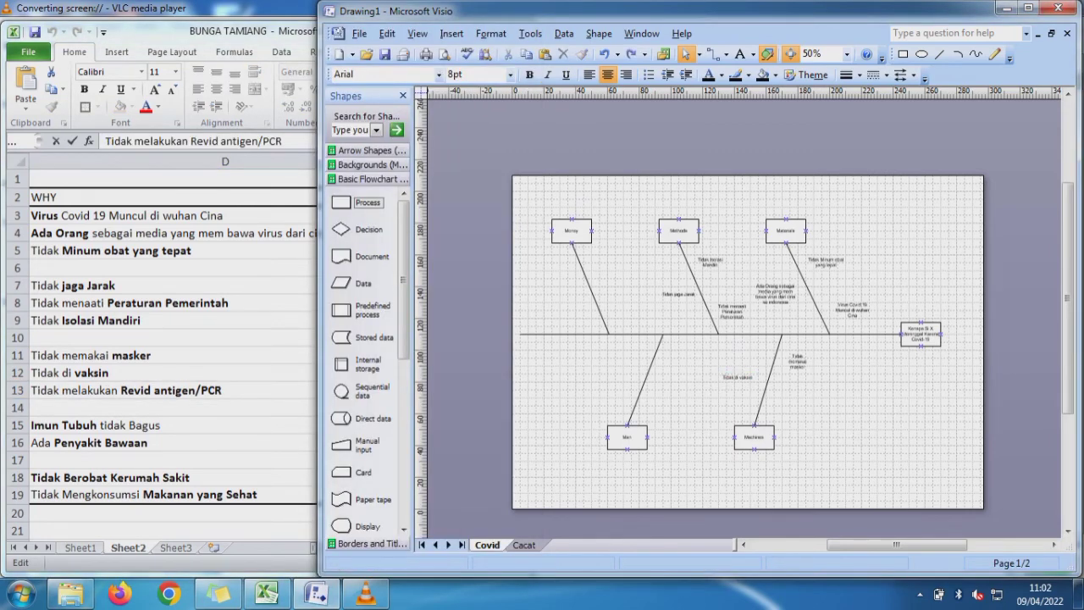
key(ctrl+v)
drag(750, 319, 814, 402)
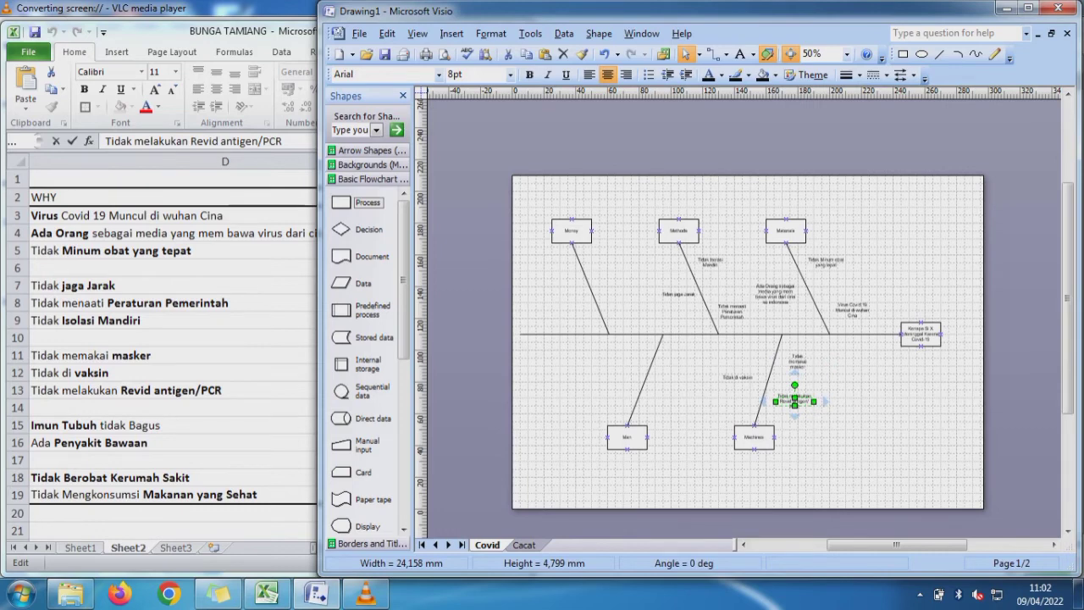
key(Escape)
- Copy "Imun Tubuh tidak Bagus" from Excel cell D15 into Visio, narrowed to two lines, left of the Man line's upper part
click(170, 425)
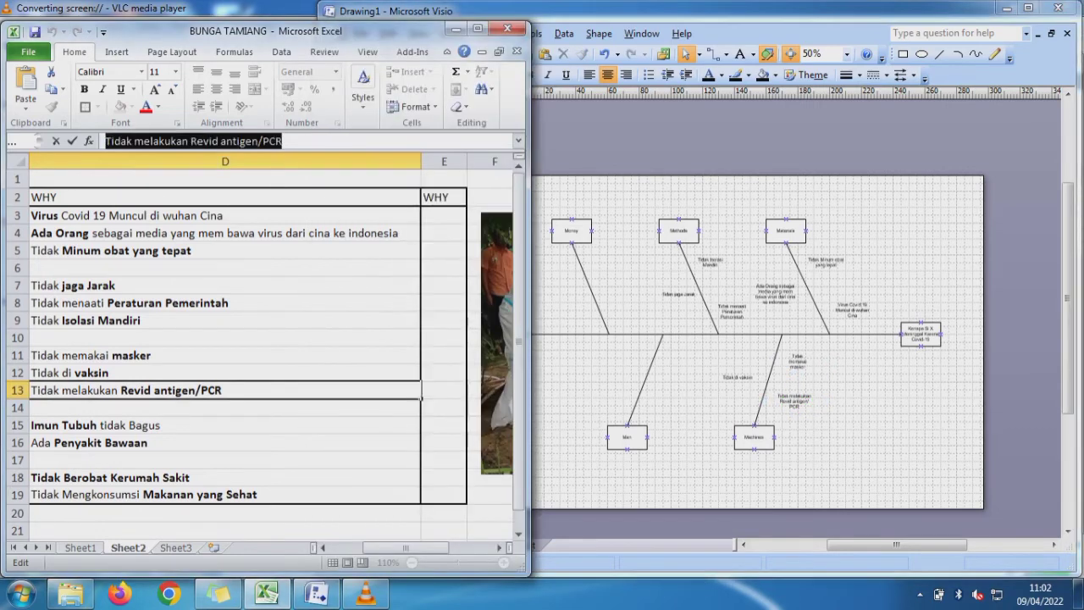
click(169, 425)
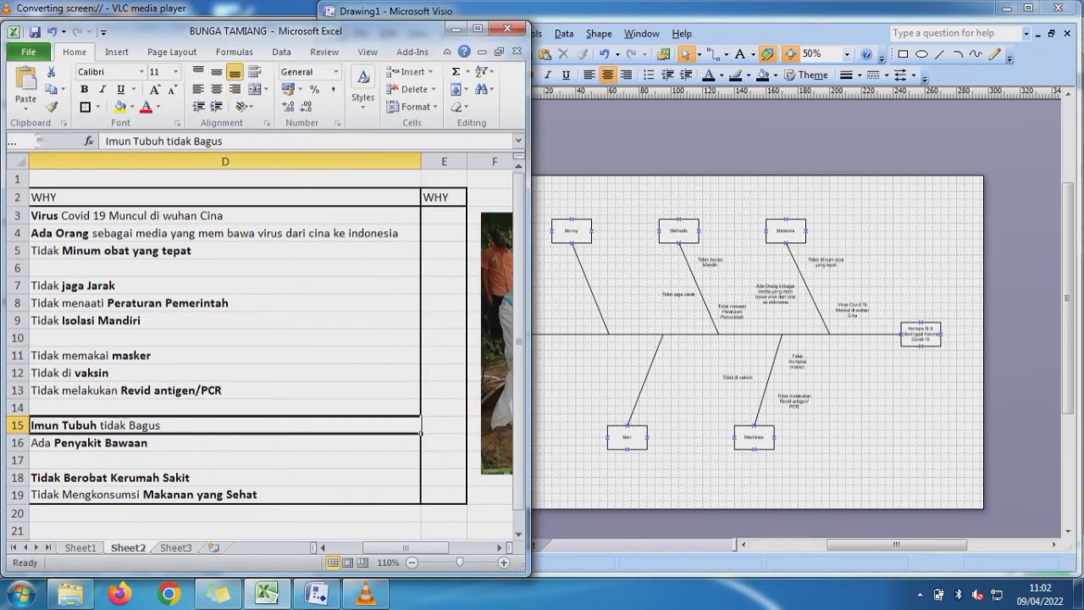
drag(227, 141, 105, 141)
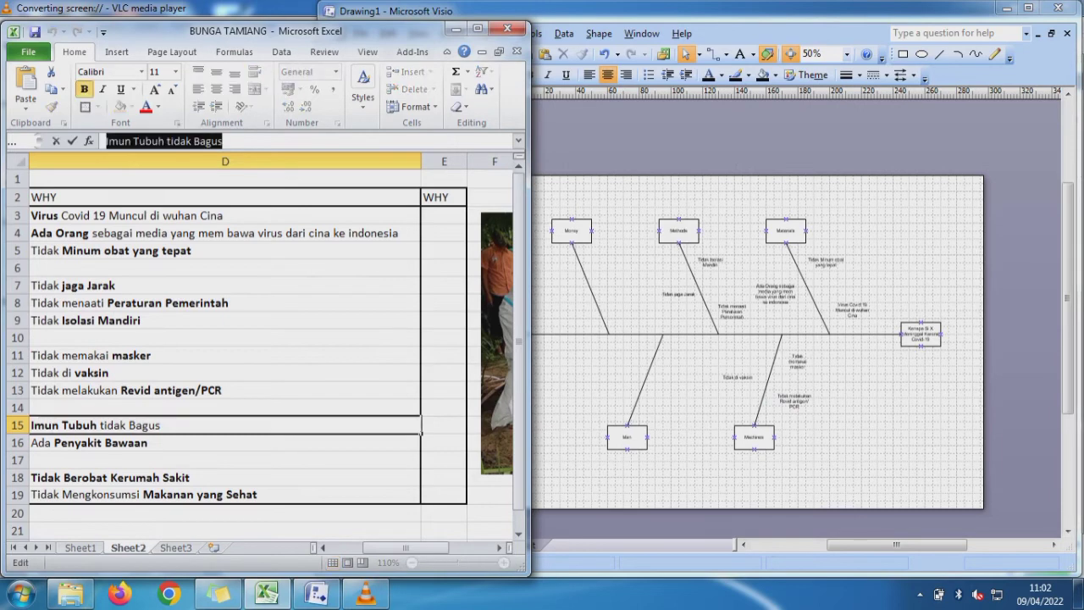
key(alt+Tab)
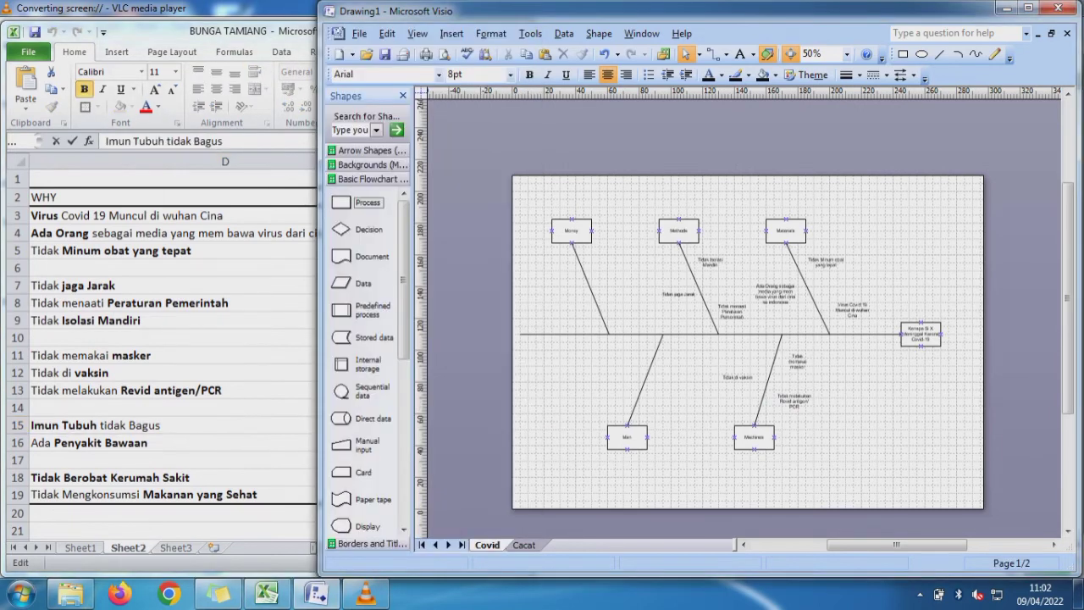
key(ctrl+v)
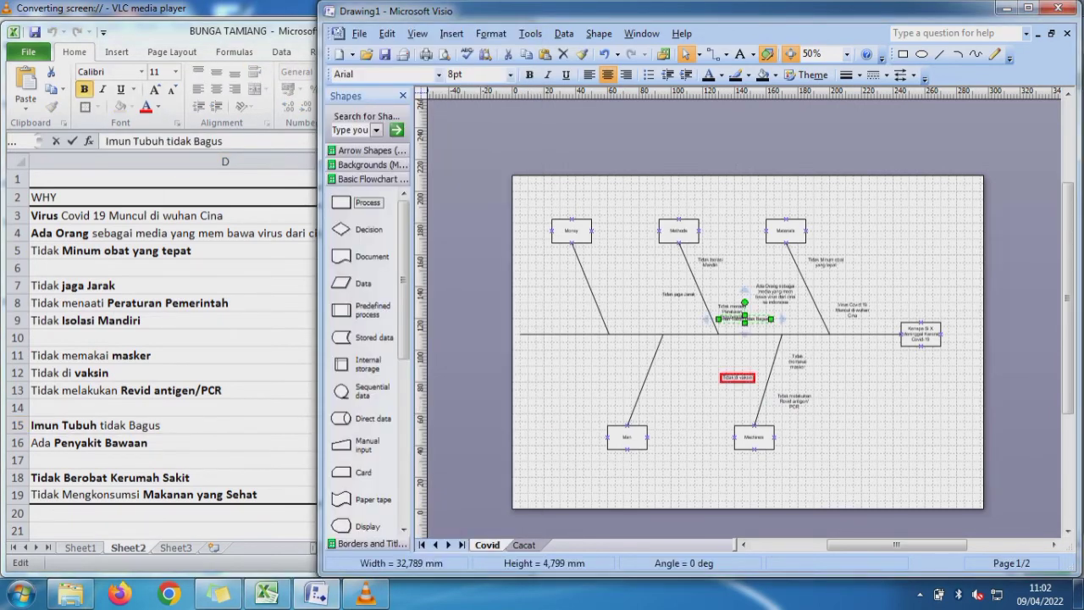
drag(746, 319, 639, 358)
key(Escape)
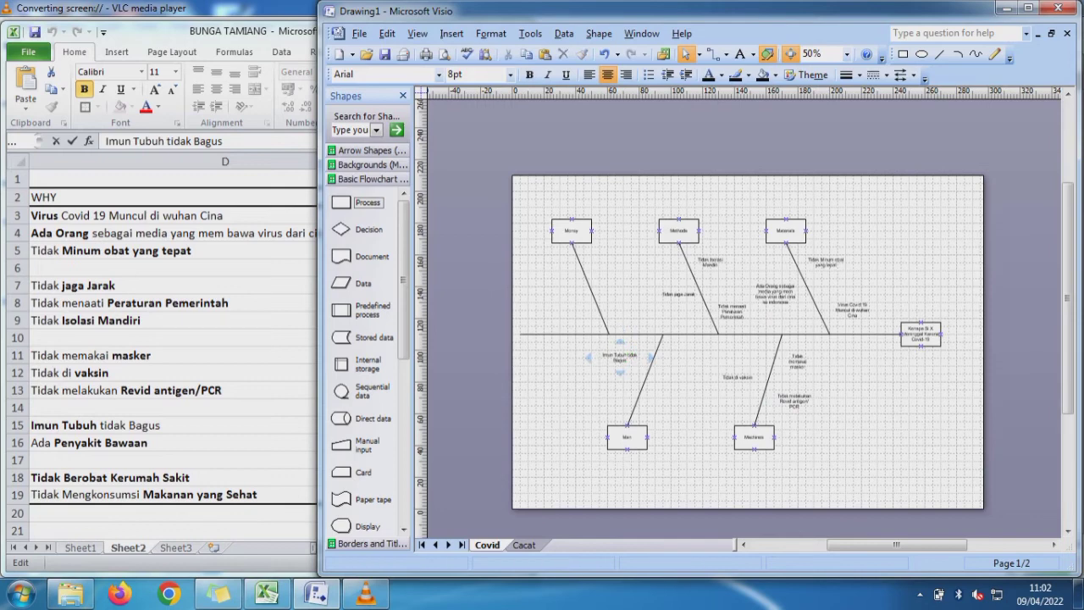
- Copy "Ada Penyakit Bawaan" from Excel cell D16 into Visio, narrowed to about 20 mm, right of the Man line's lower part
click(186, 443)
click(186, 443)
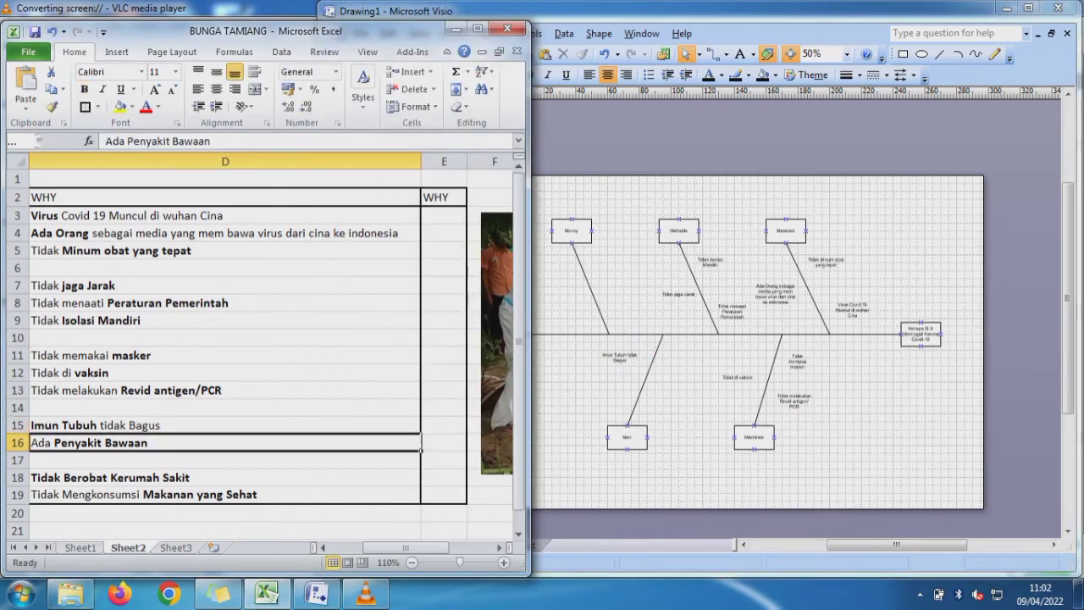
drag(211, 142, 106, 142)
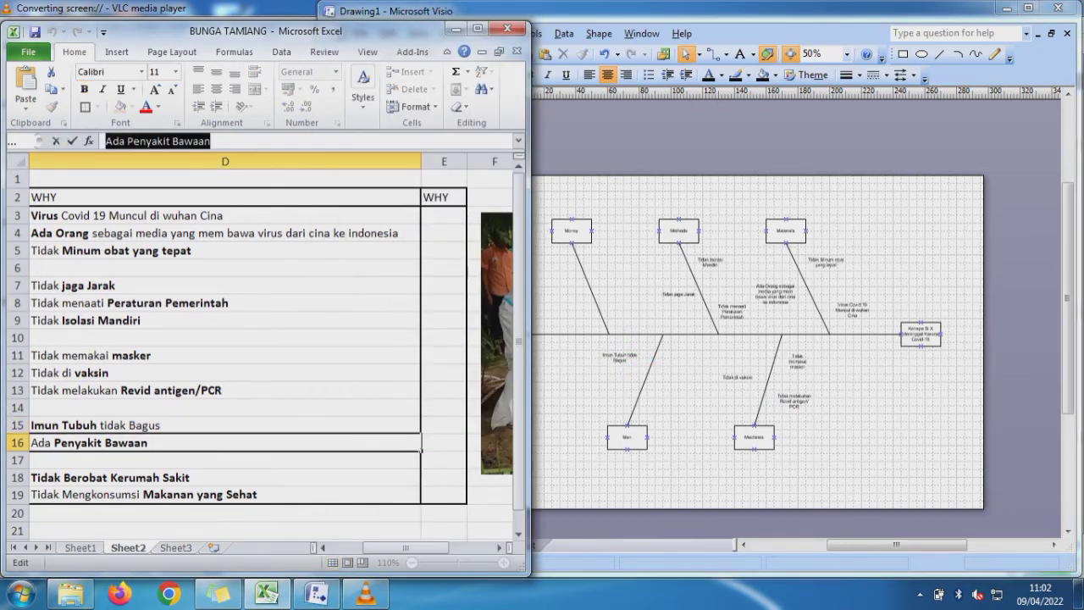
key(alt+Tab)
key(ctrl+v)
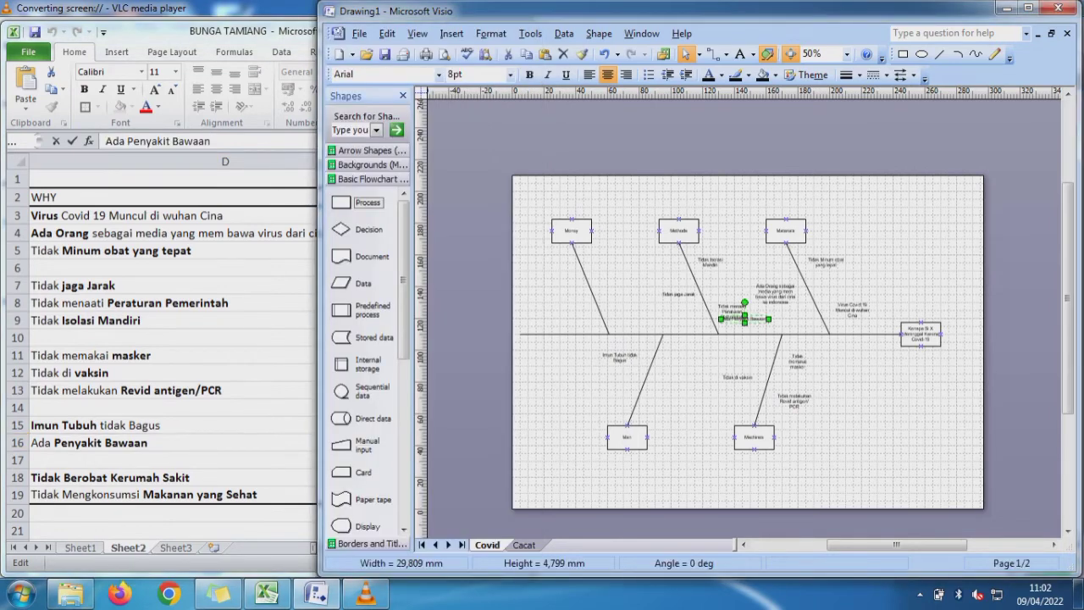
drag(707, 320, 670, 402)
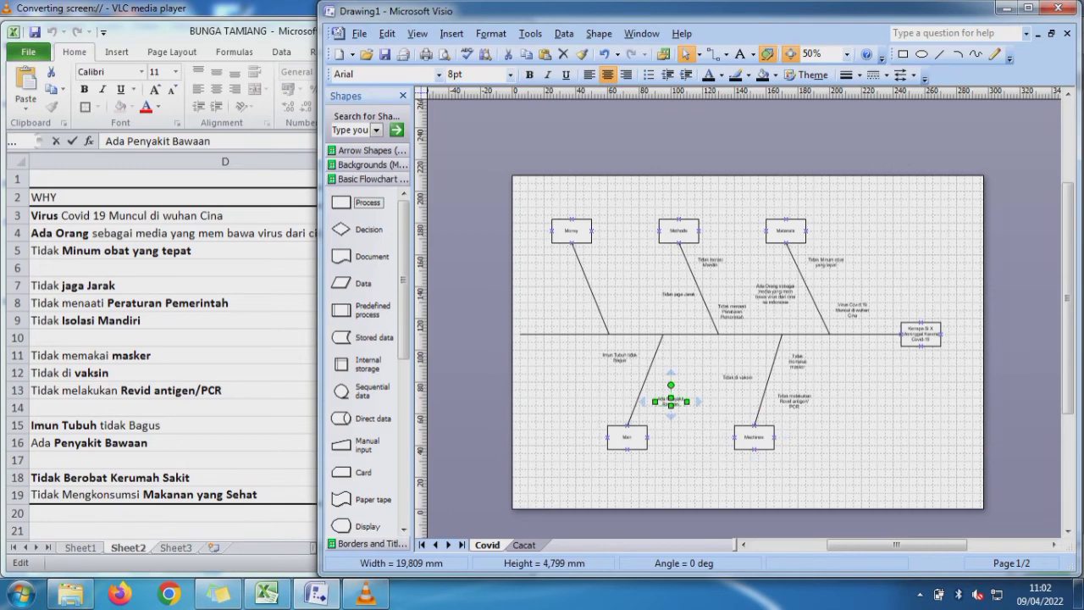
drag(670, 400, 665, 400)
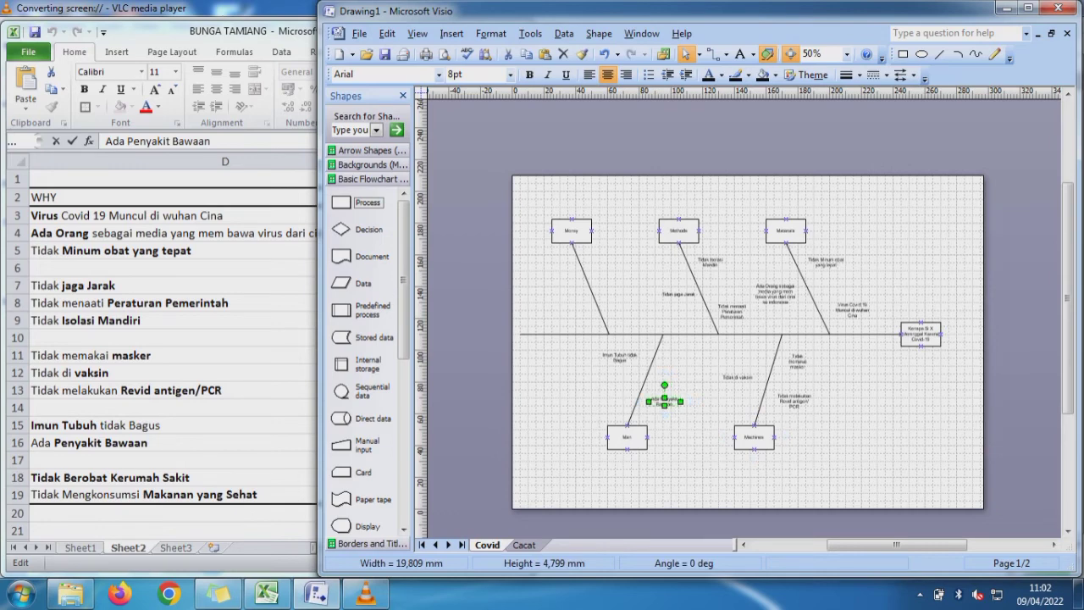
key(Escape)
- Copy "Tidak Berobat Kerumah Sakit" from Excel cell D18 into Visio, narrowed to two lines, left of the Money line's lower part
key(alt+Tab)
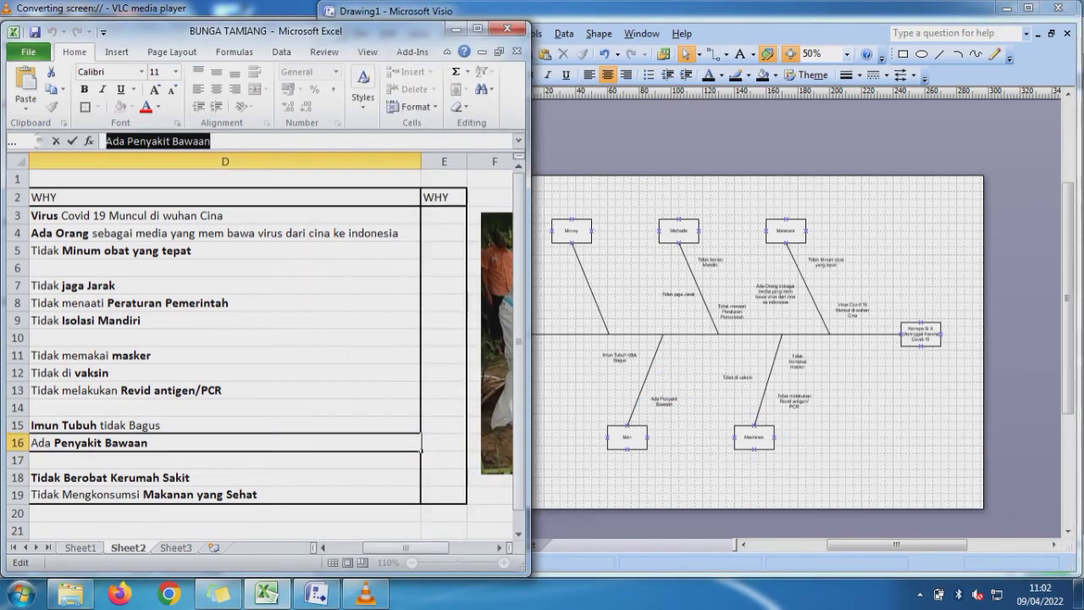
click(111, 478)
drag(248, 142, 105, 142)
key(ctrl+c)
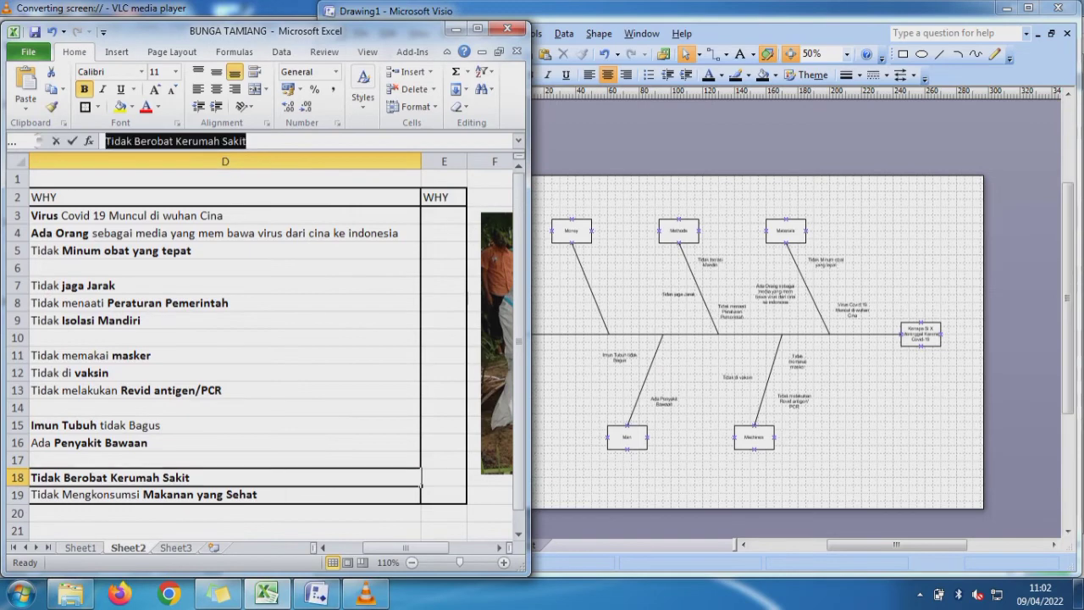
key(alt+Tab)
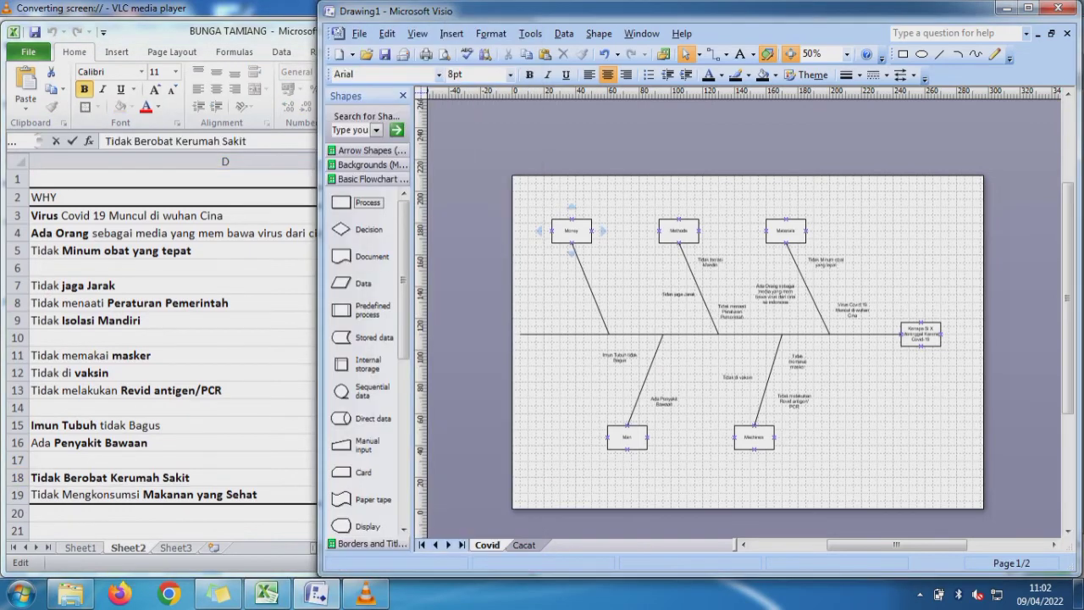
key(ctrl+v)
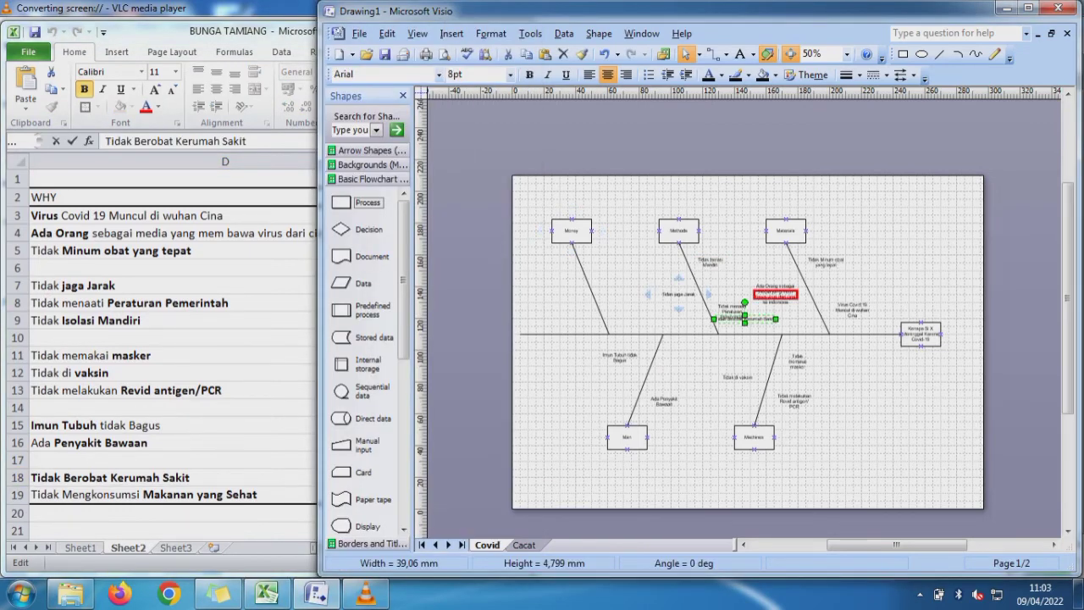
drag(744, 318, 573, 307)
key(Escape)
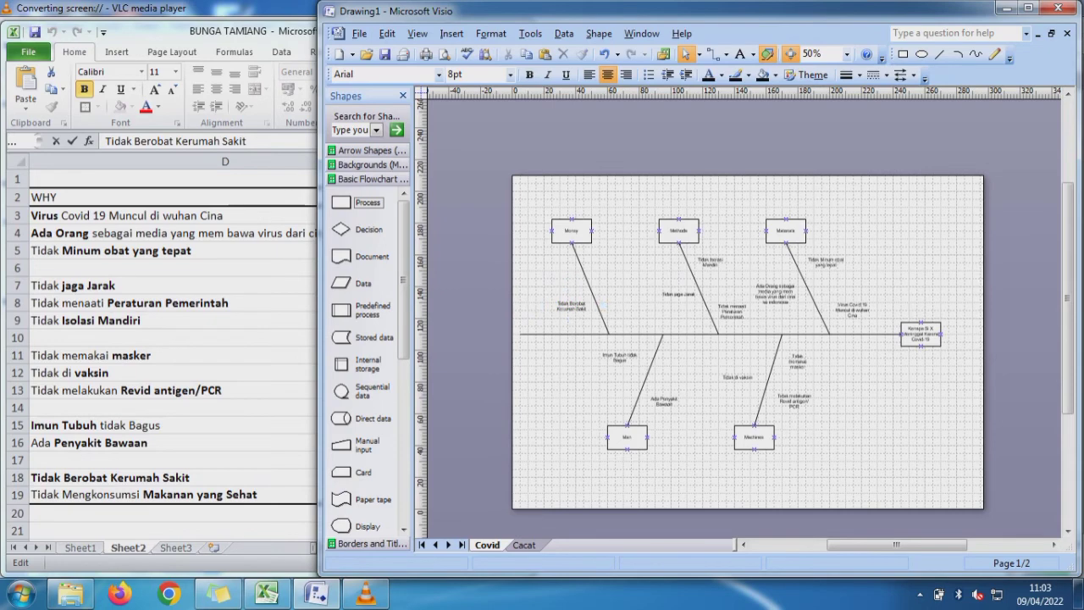
- Copy "Tidak Mengkonsumsi Makanan yang Sehat" from Excel cell D19 into Visio, narrowed to about 26 mm, right of the Money line's upper part
click(144, 495)
click(144, 494)
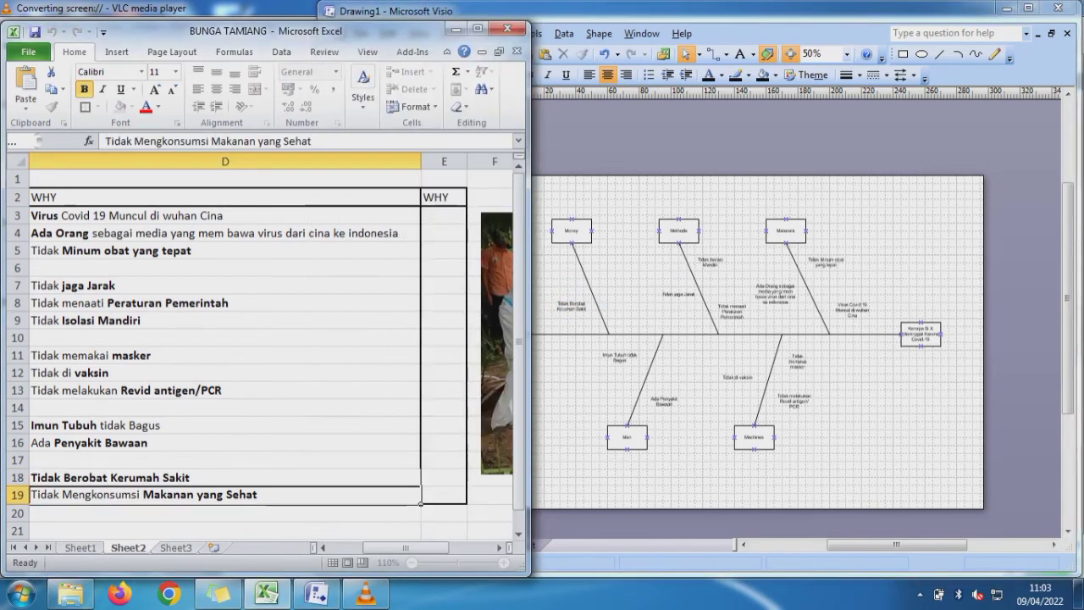
drag(311, 140, 105, 140)
key(ctrl+c)
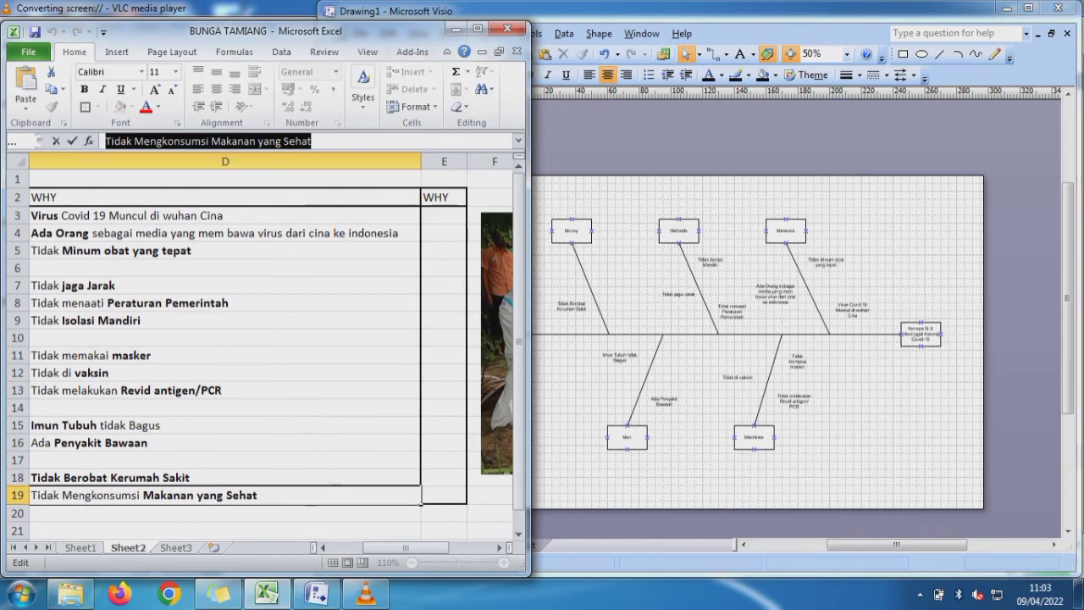
key(alt+Tab)
key(ctrl+v)
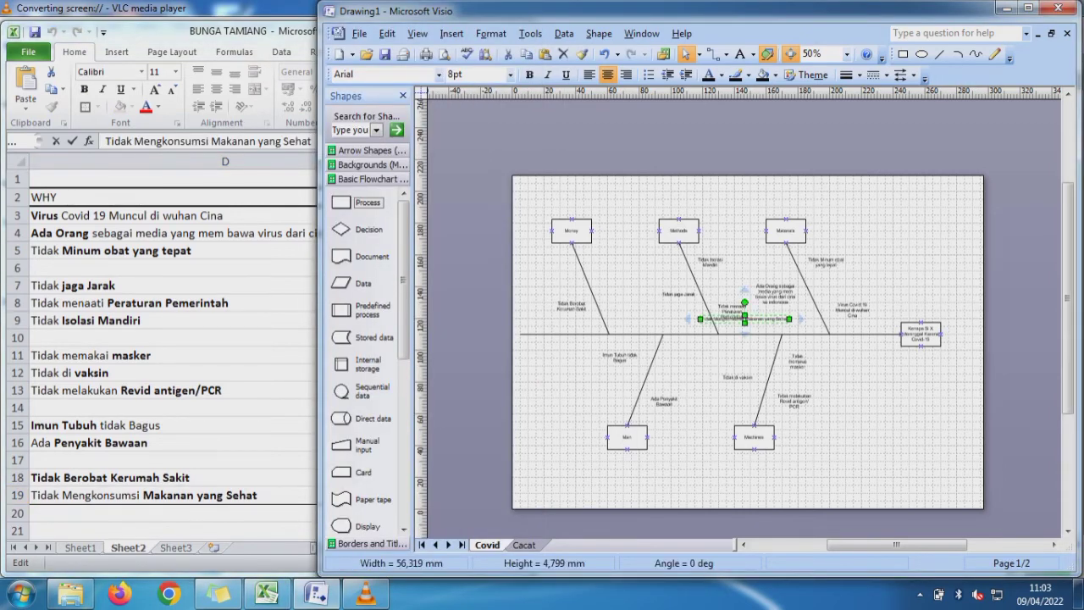
drag(744, 319, 614, 272)
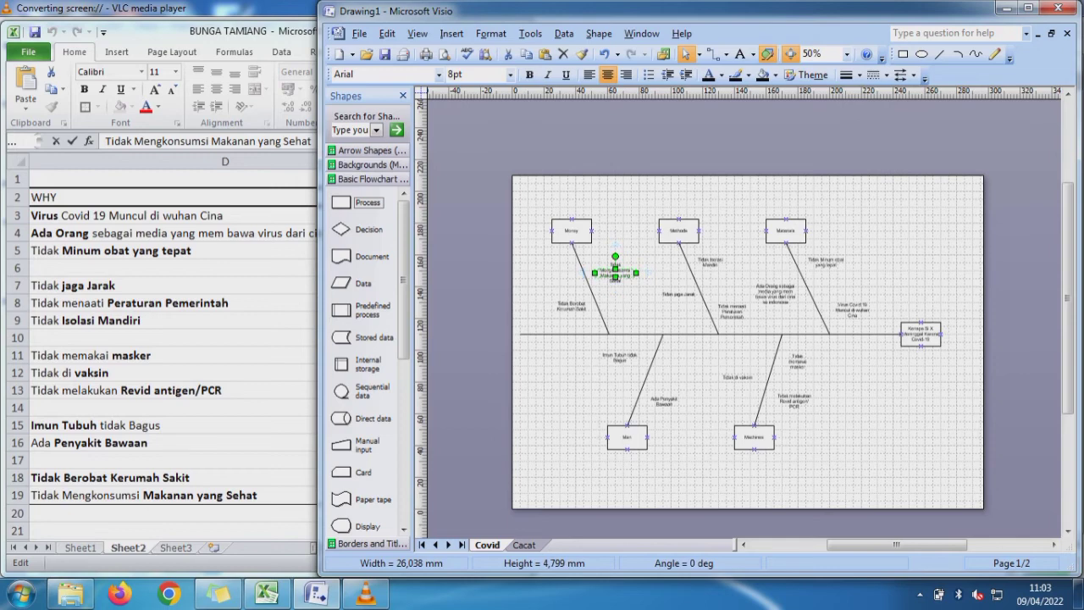
key(Escape)
- Set the text size of all shapes in the fishbone diagram to 12 pt
key(ctrl+a)
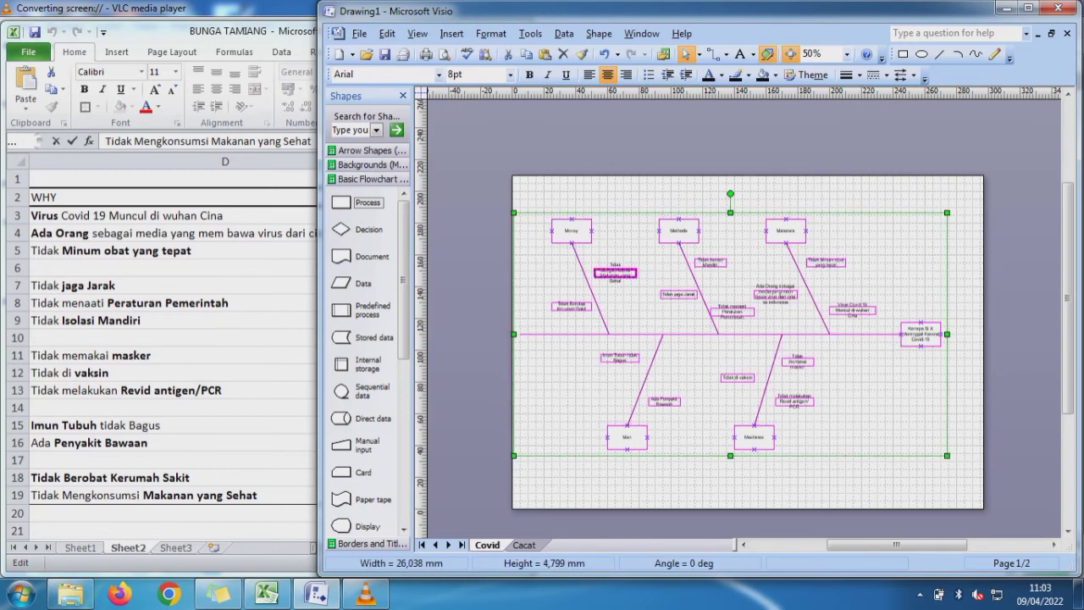
click(510, 74)
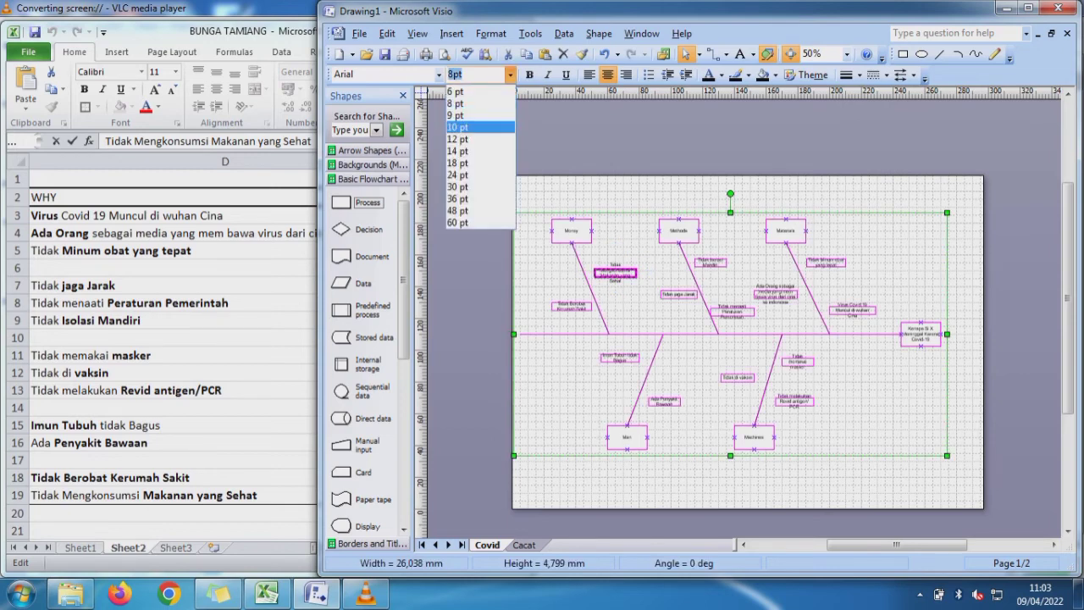
click(491, 128)
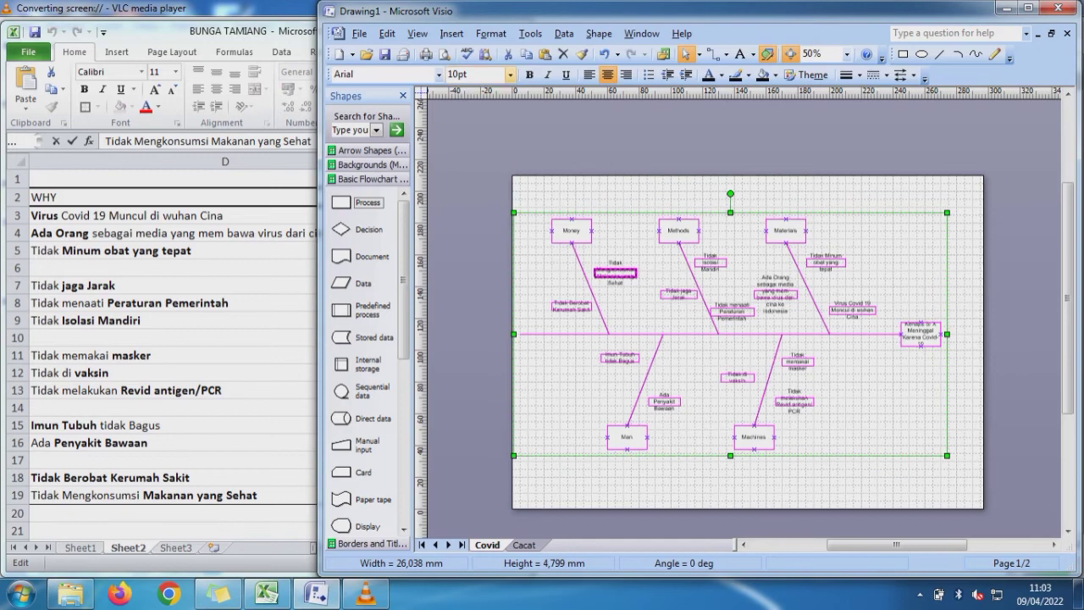
click(510, 74)
click(458, 138)
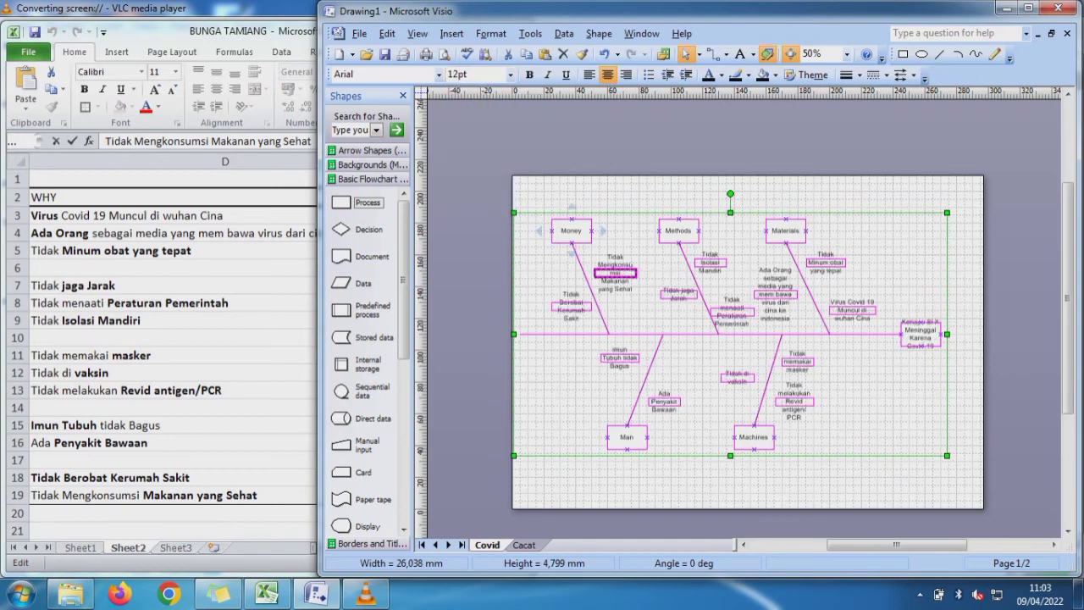
click(586, 196)
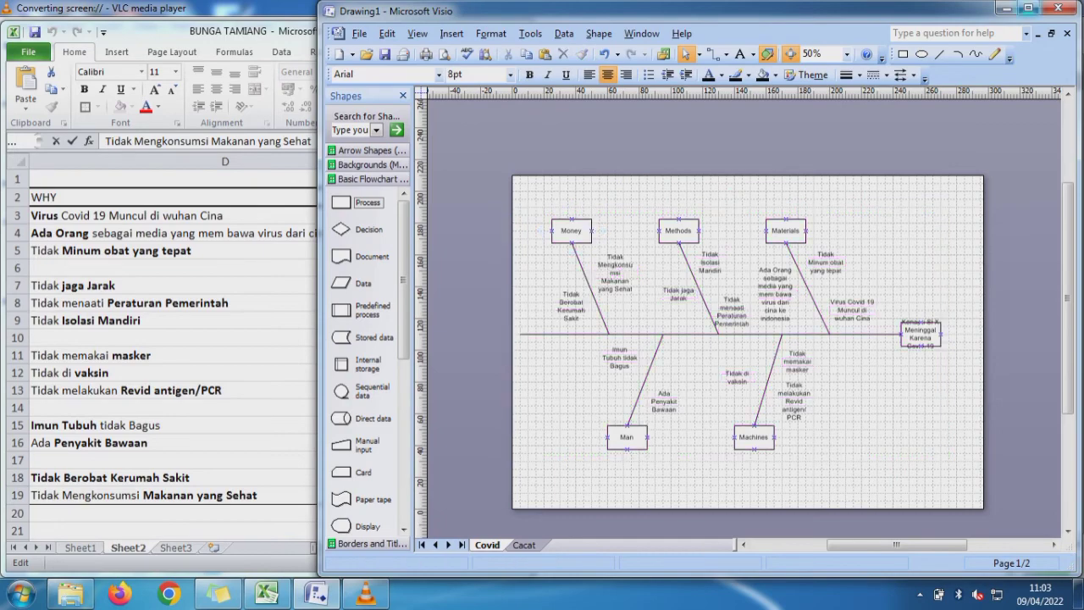
- Draw short horizontal lines connecting the three Materials causes to the Materials category line
click(1027, 8)
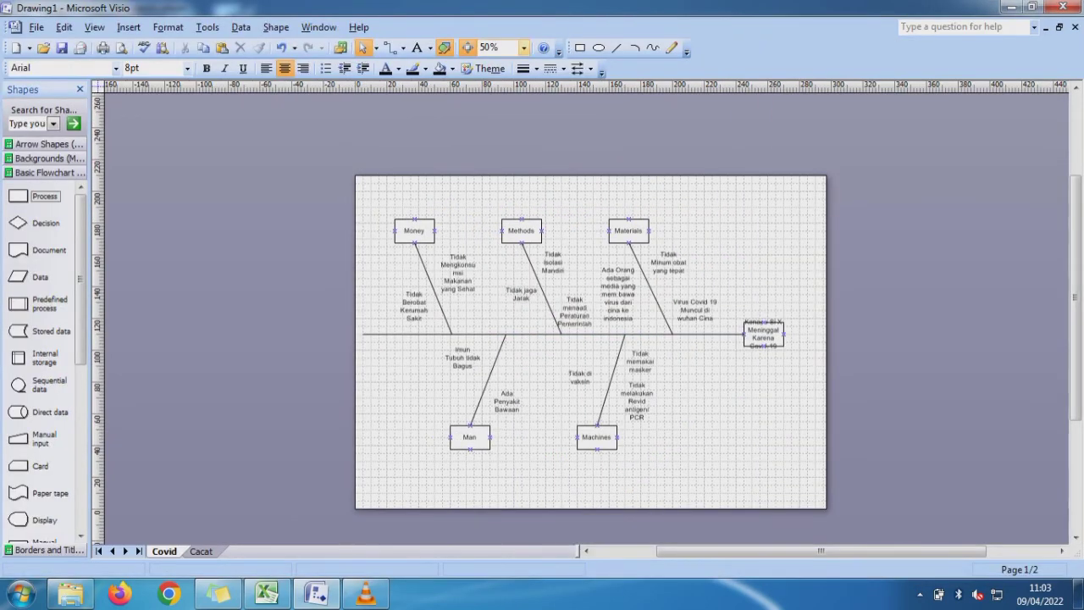
click(524, 48)
click(489, 112)
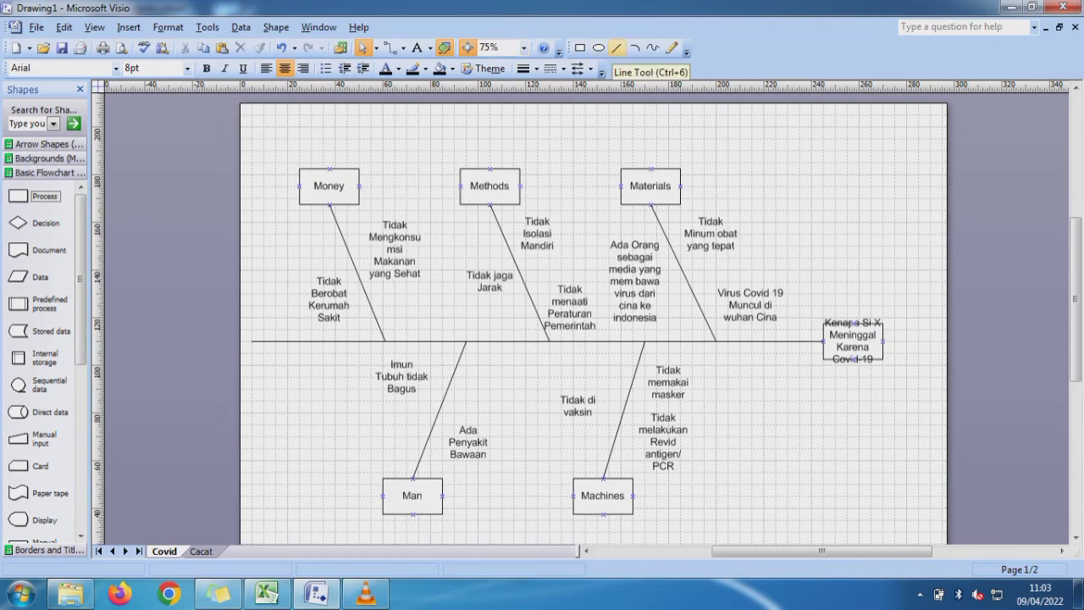
click(616, 48)
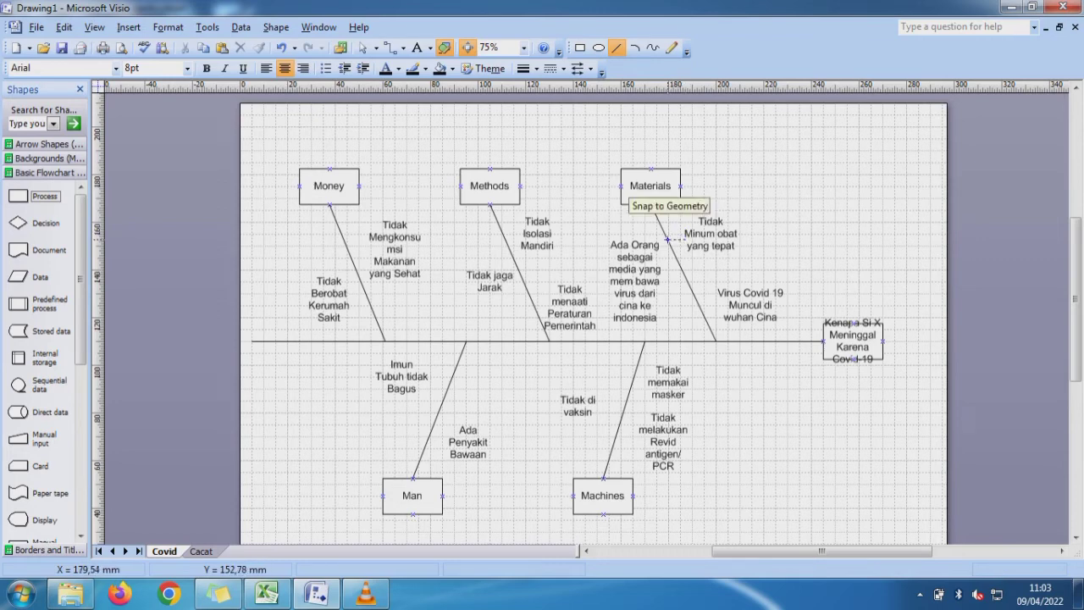
drag(667, 239, 684, 240)
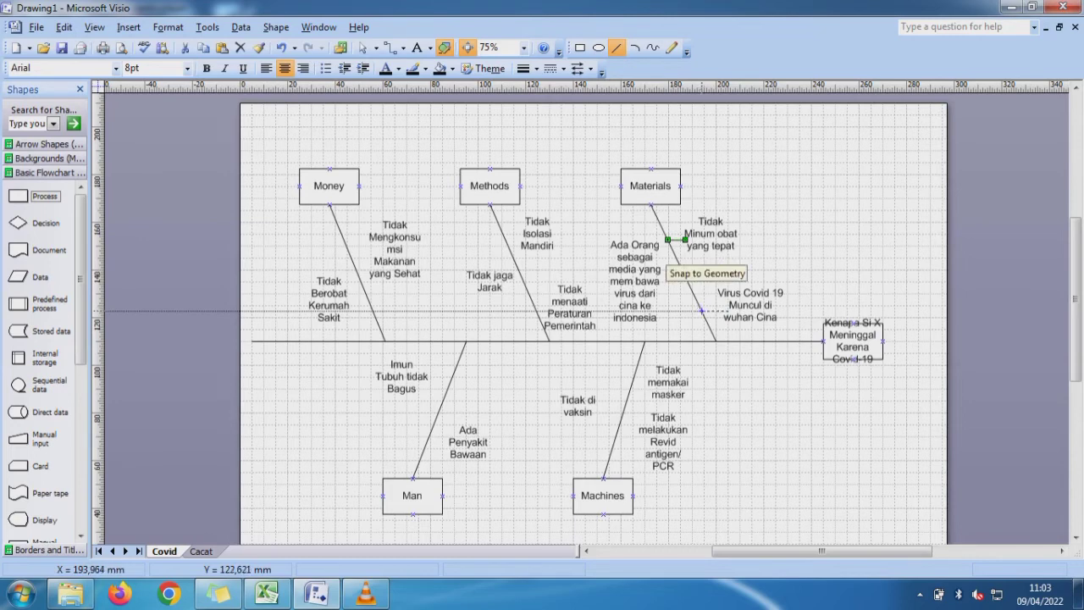
drag(701, 311, 727, 311)
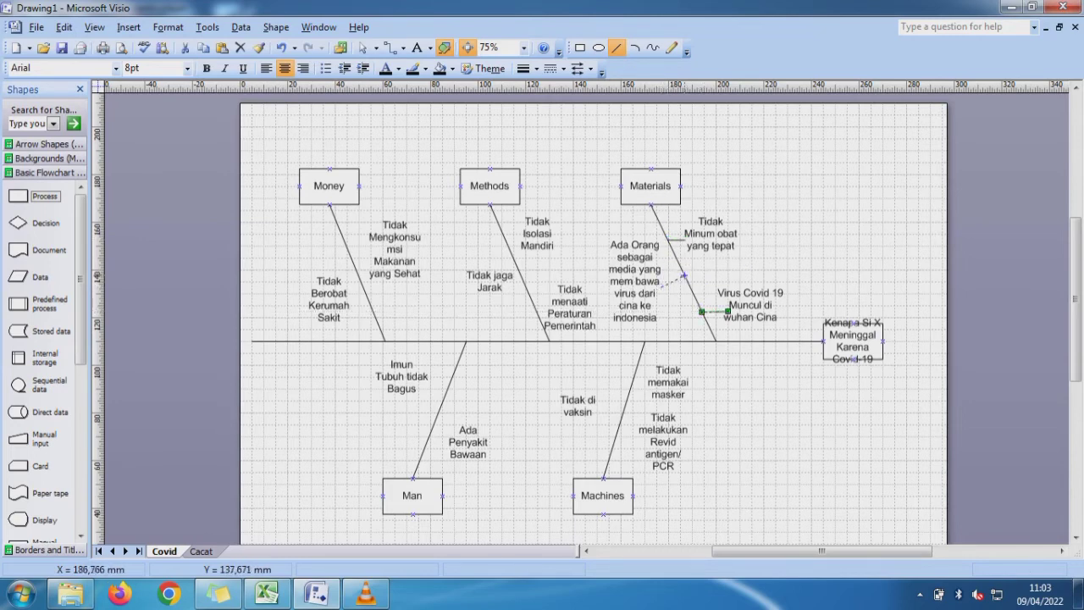
drag(690, 288, 660, 288)
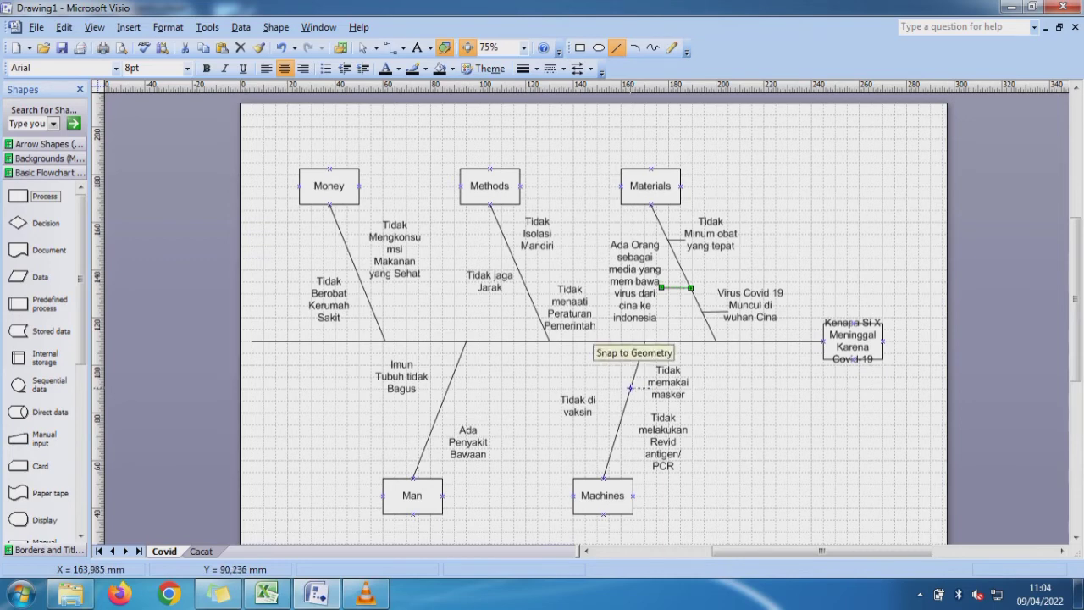
- Draw short horizontal lines connecting the three Machines causes and the three Methods causes to their category lines
mouse_move(630, 387)
mouse_down()
mouse_move(649, 387)
mouse_move(597, 411)
mouse_move(614, 436)
mouse_up()
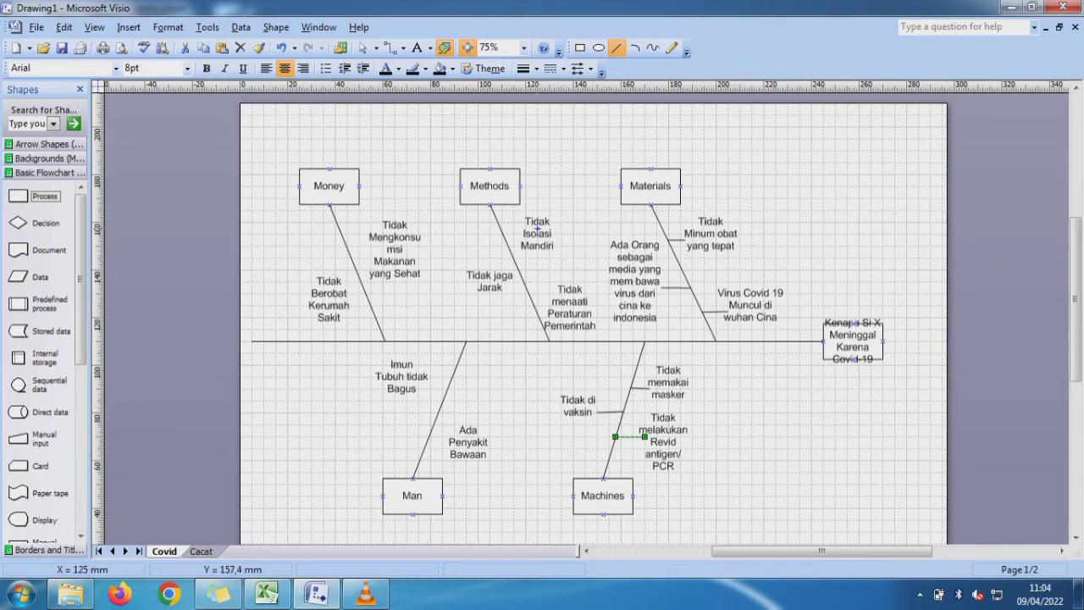
drag(552, 300, 532, 302)
drag(502, 287, 526, 287)
drag(524, 239, 505, 239)
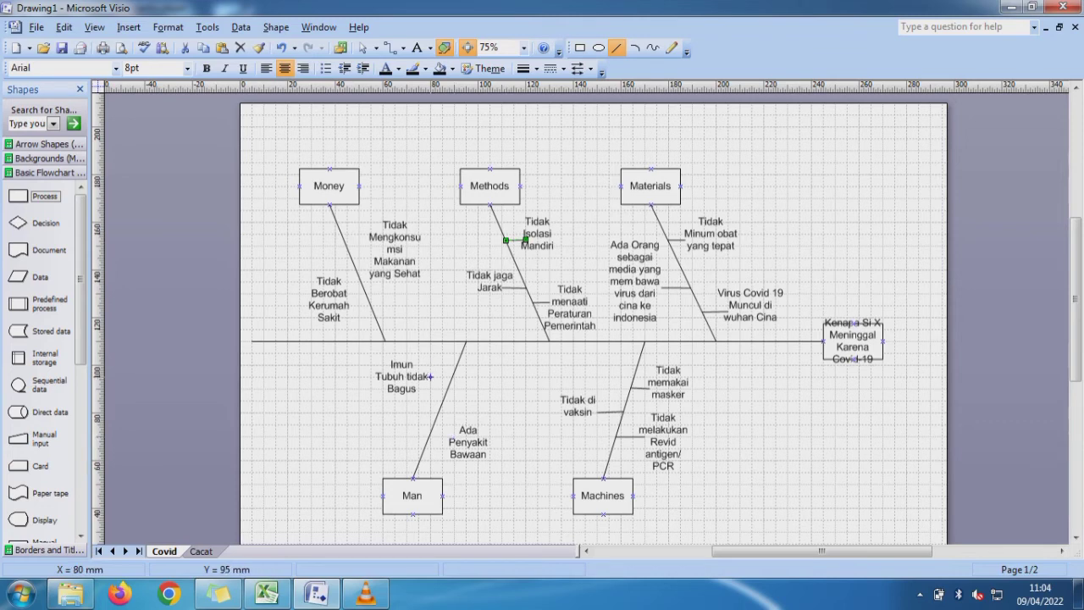
- Draw short horizontal lines connecting the two Man causes and the two Money causes to their category lines
drag(430, 376, 453, 376)
drag(447, 440, 426, 441)
drag(351, 305, 370, 305)
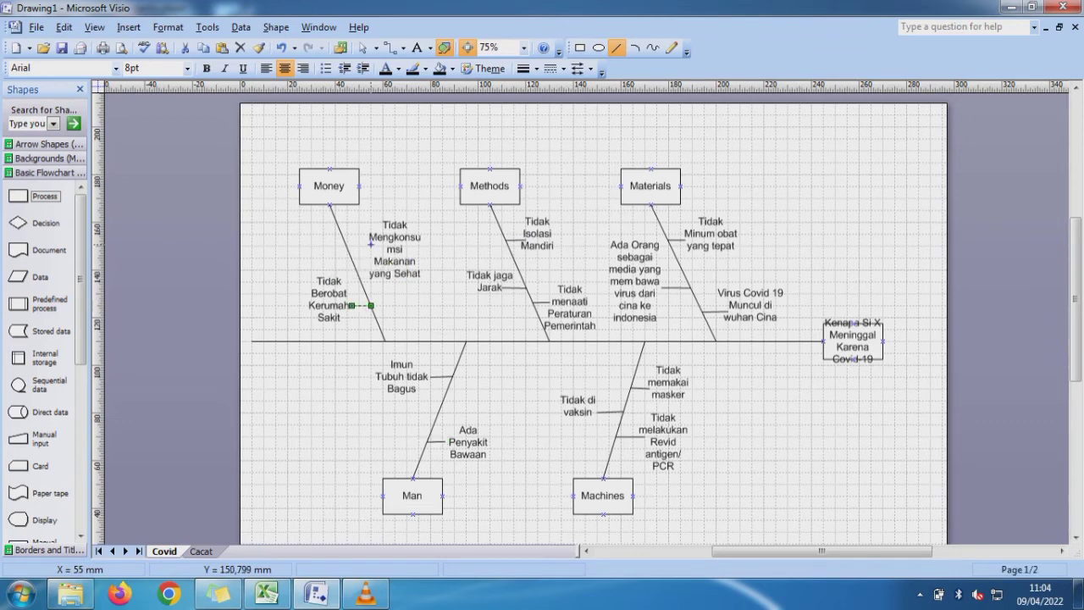
drag(371, 245, 346, 245)
click(426, 245)
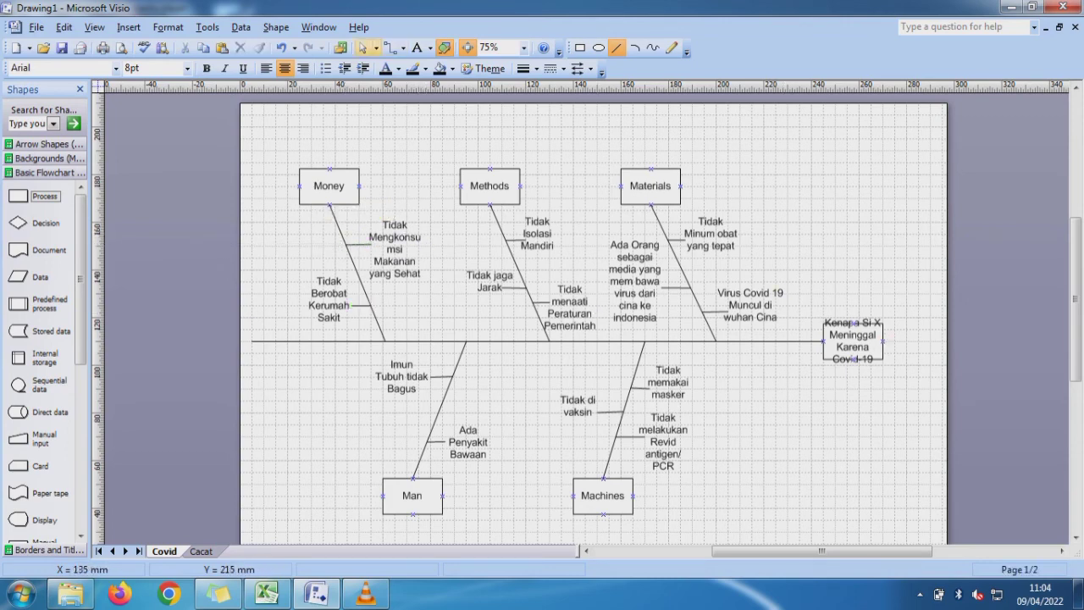
- Widen the "Kenapa Si X Meninggal Karena Covid-19" box to 35 mm, extending it away from the spine
click(362, 47)
click(852, 341)
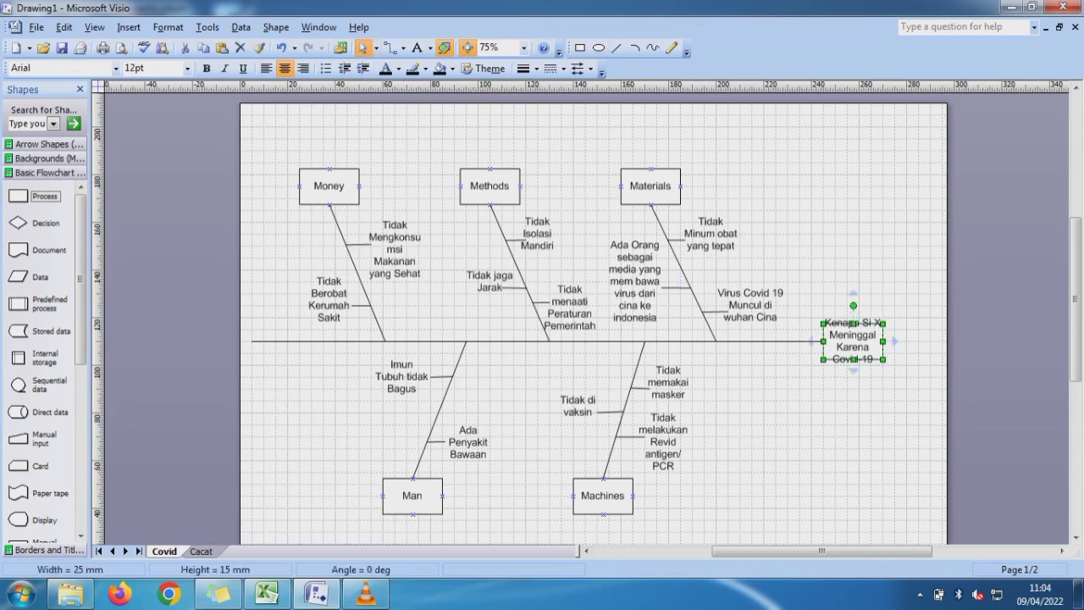
drag(883, 341, 907, 341)
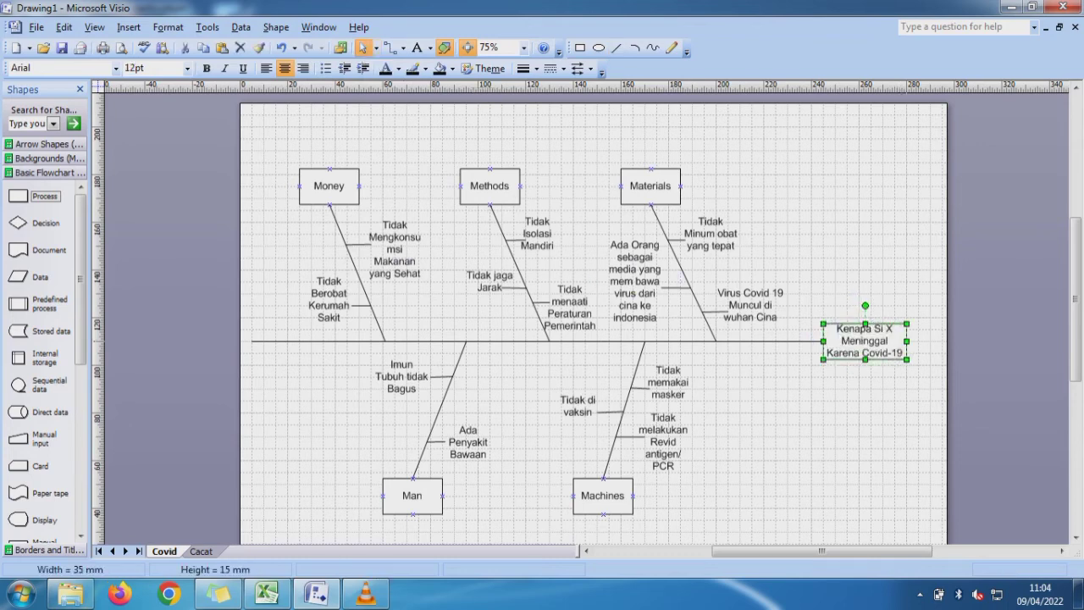
key(Escape)
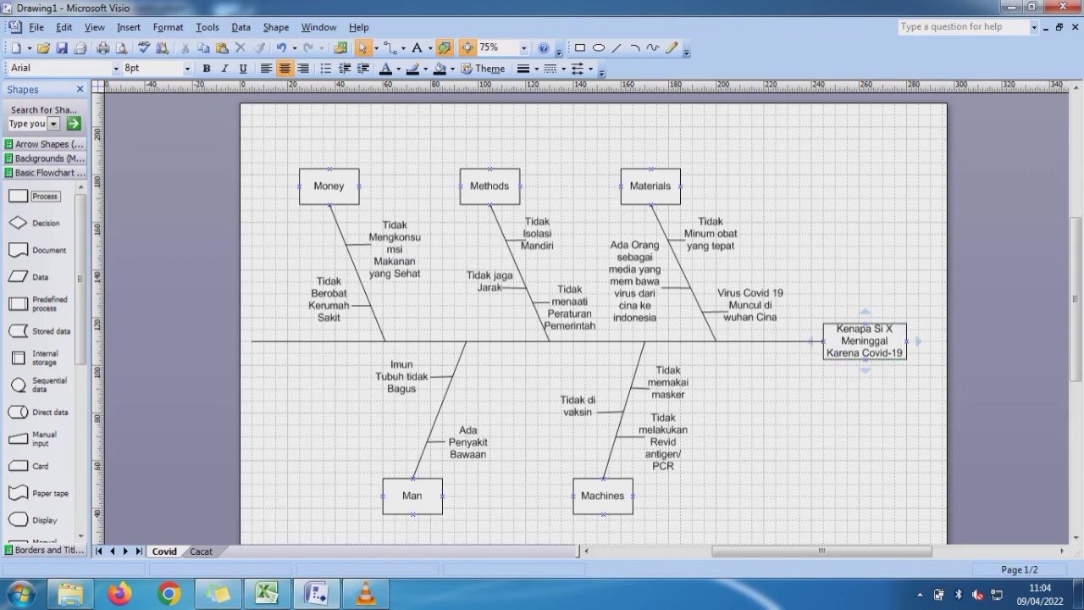
- Give the horizontal spine line end arrowhead style 04, pointing at the problem box
click(791, 342)
right_click(791, 342)
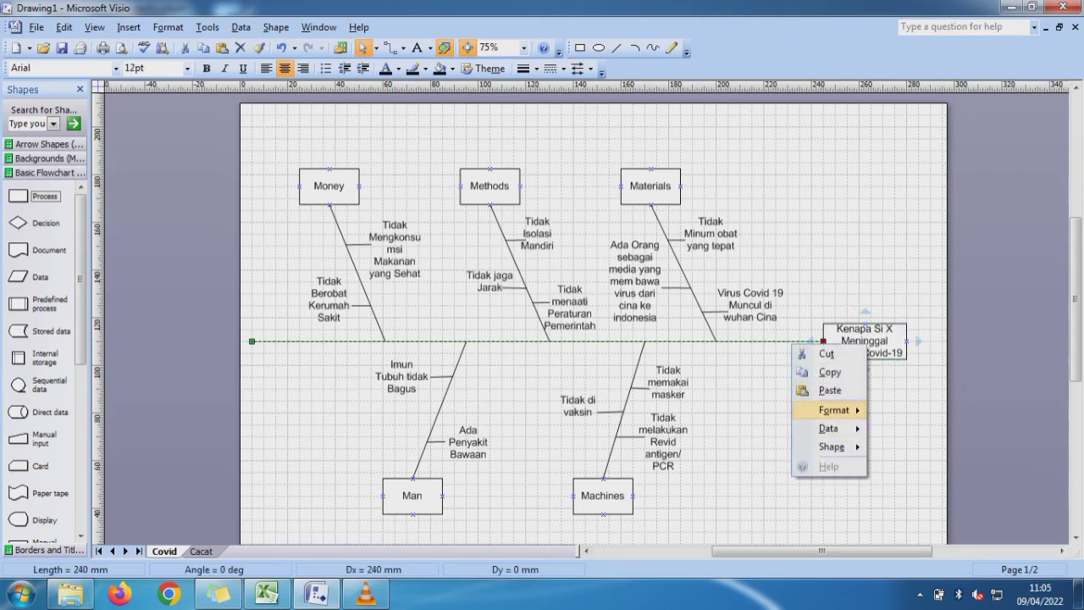
mouse_move(834, 409)
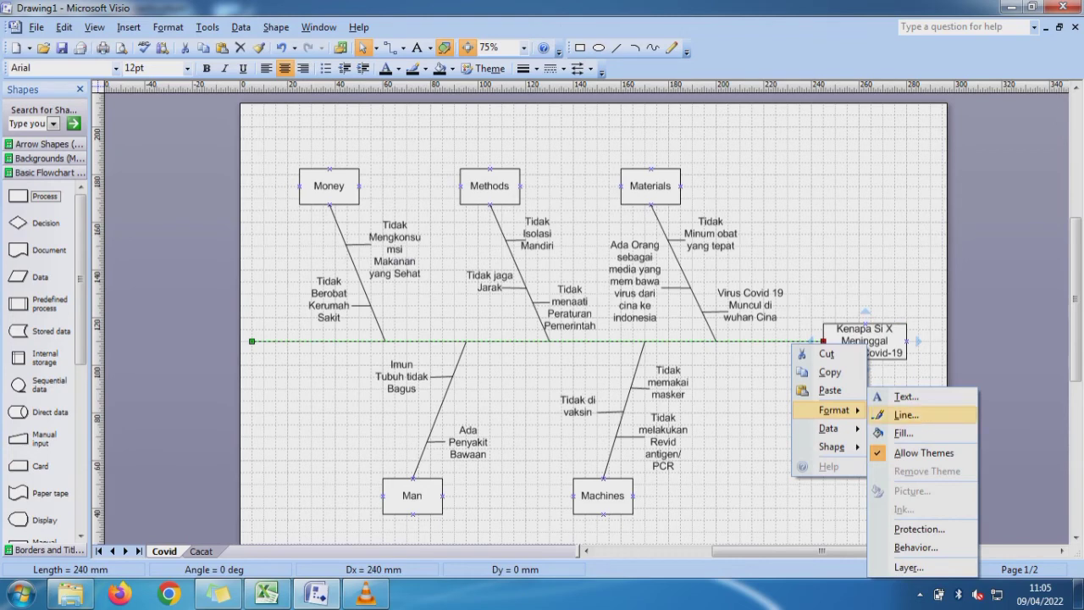
click(905, 415)
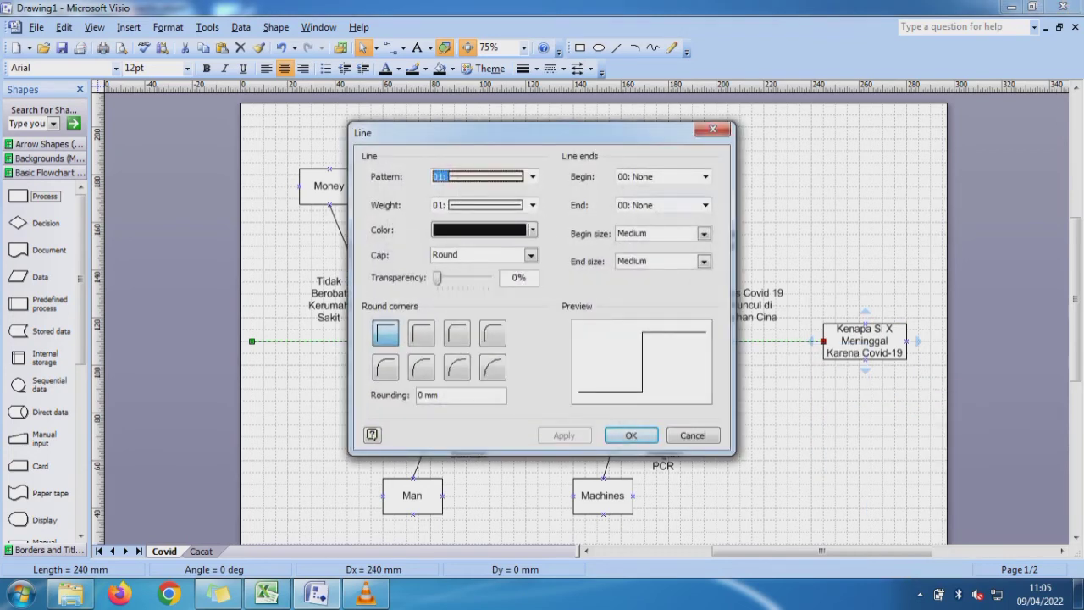
click(705, 205)
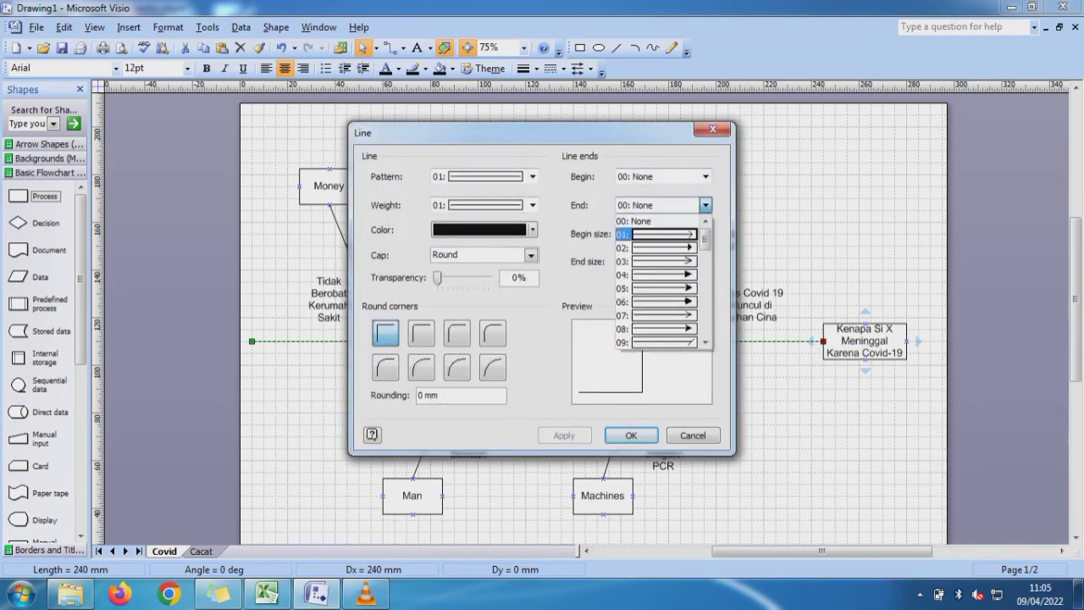
key(Return)
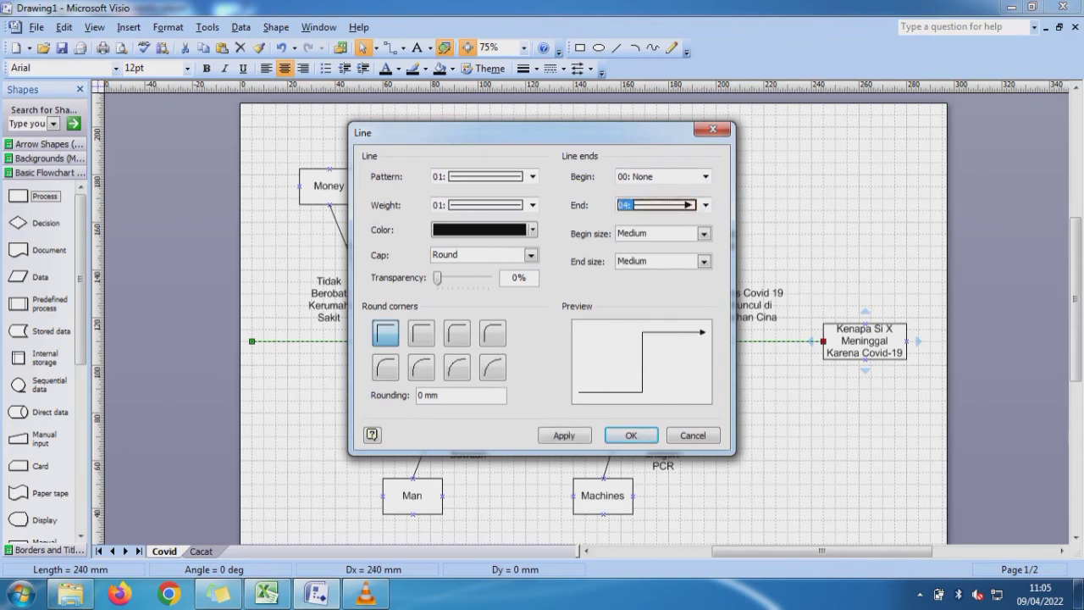
key(Return)
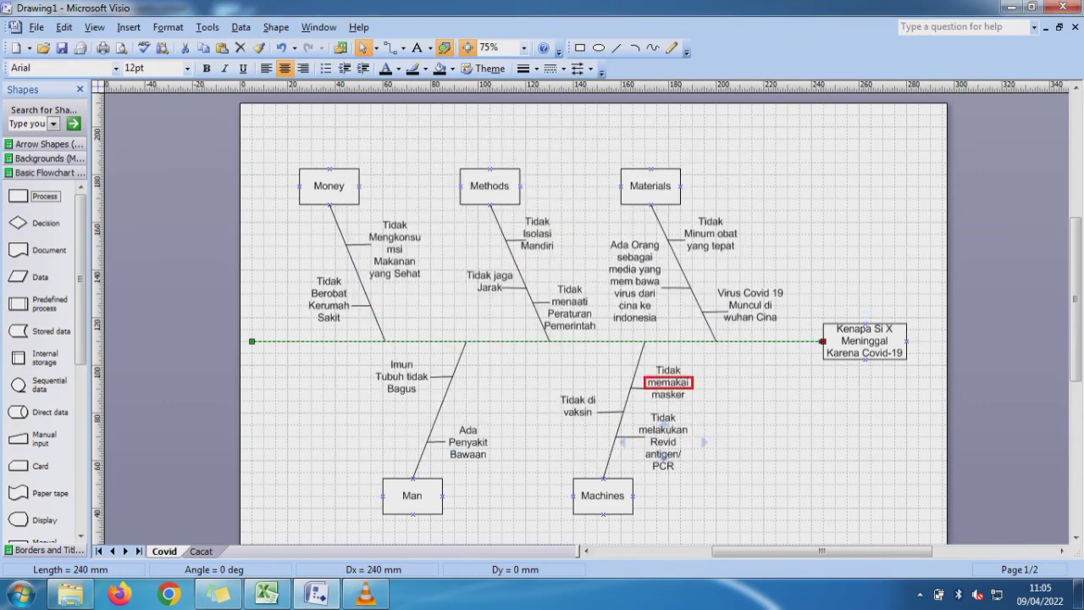
key(Escape)
- Give the Materials category line end arrowhead style 04 where it meets the spine
click(709, 330)
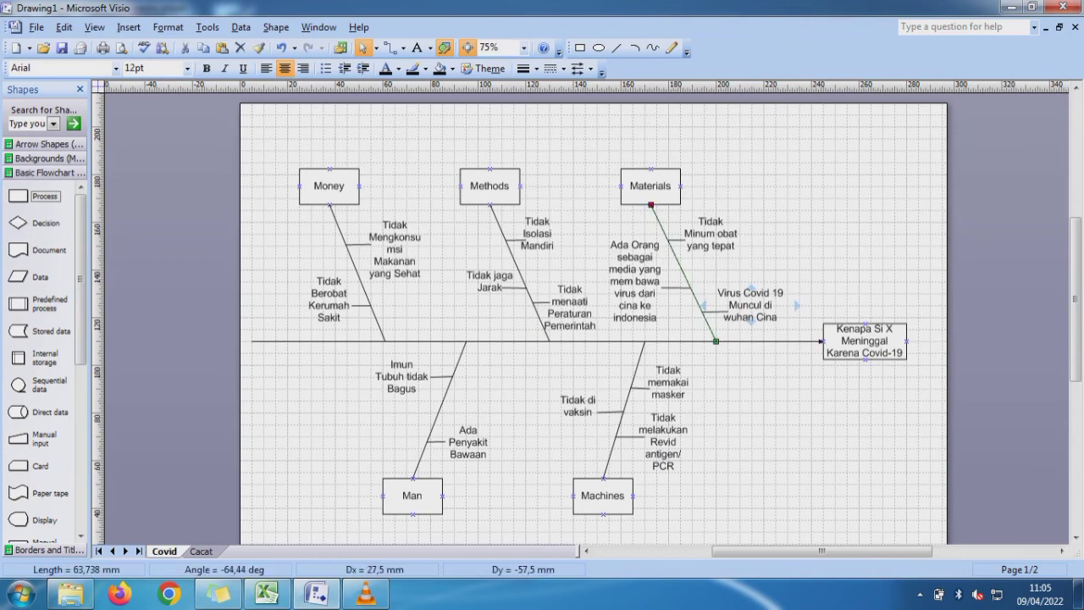
right_click(710, 330)
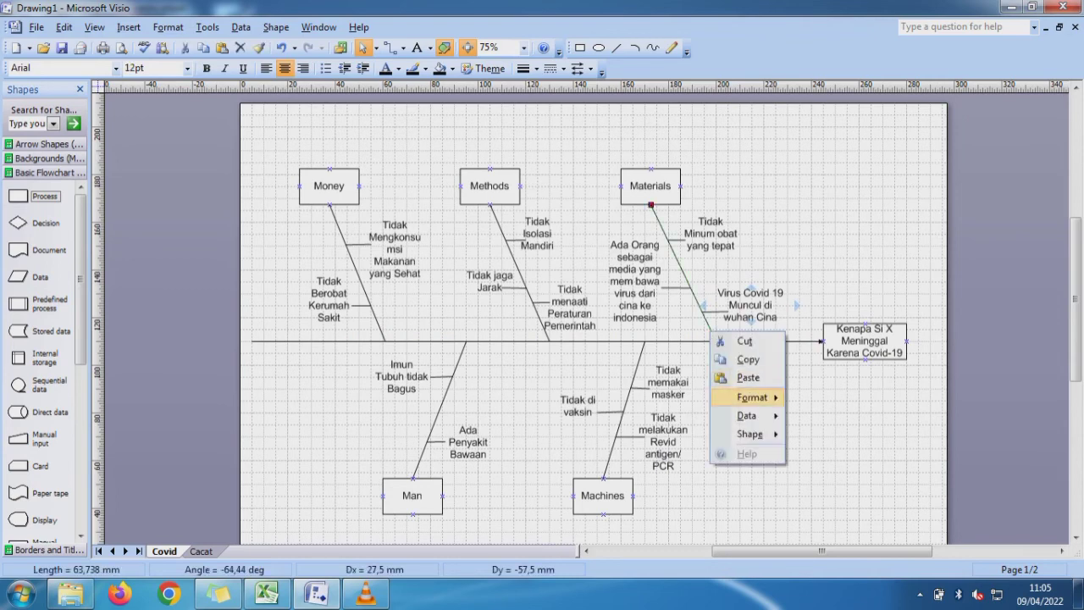
mouse_move(752, 396)
click(824, 414)
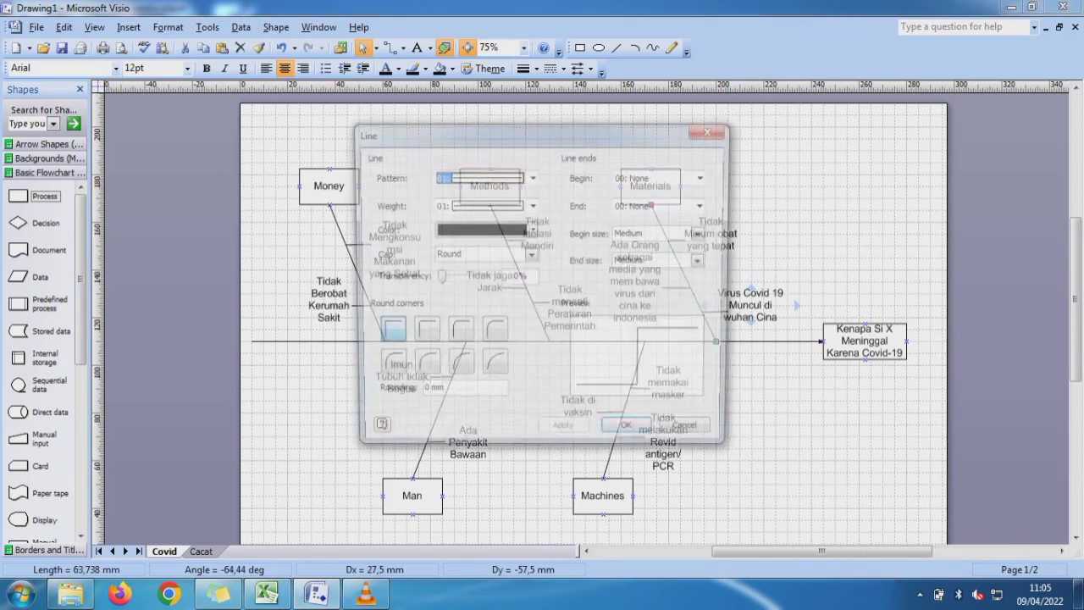
click(706, 205)
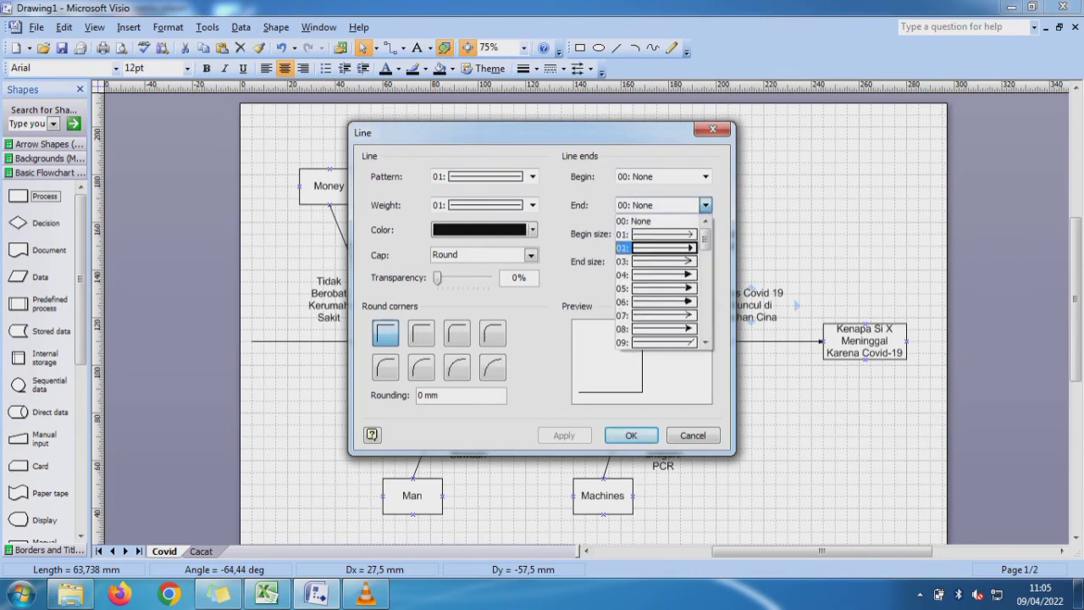
click(652, 273)
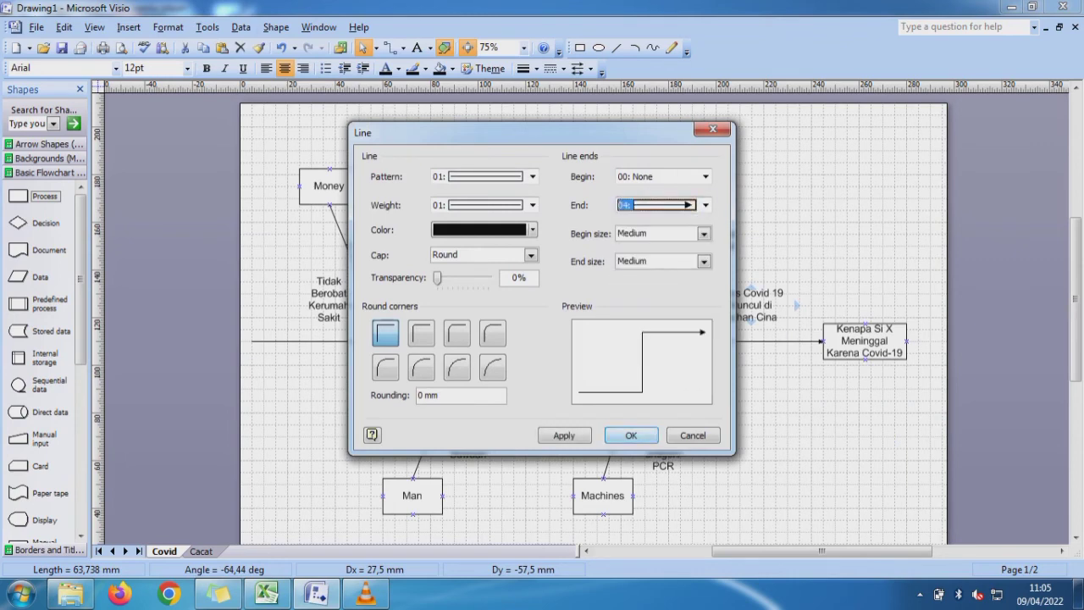
key(Return)
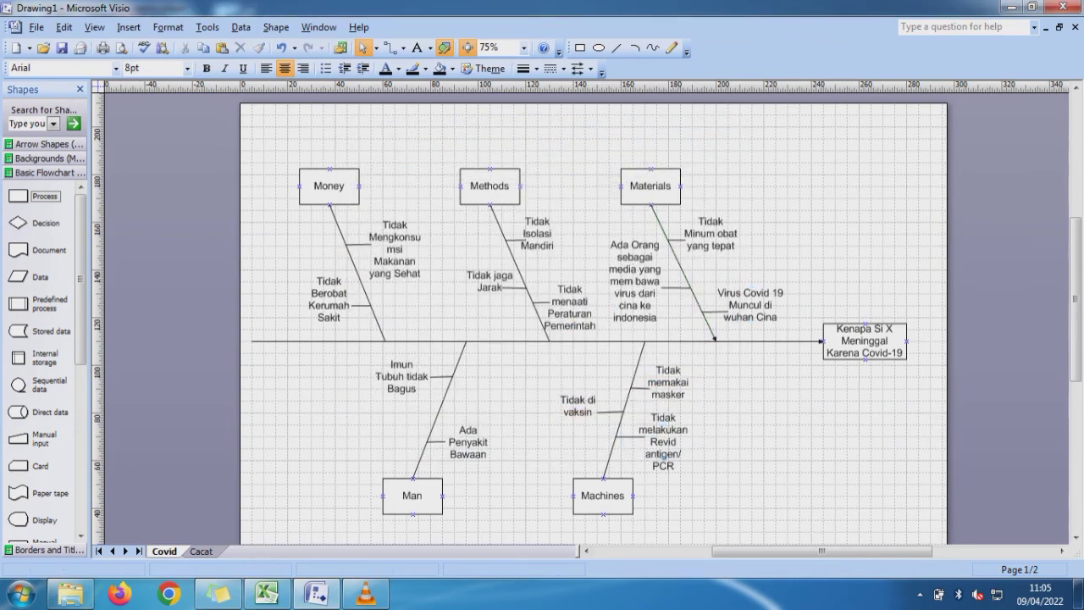
- Give the Machines category line end arrowhead style 04 where it meets the spine
click(636, 370)
right_click(636, 370)
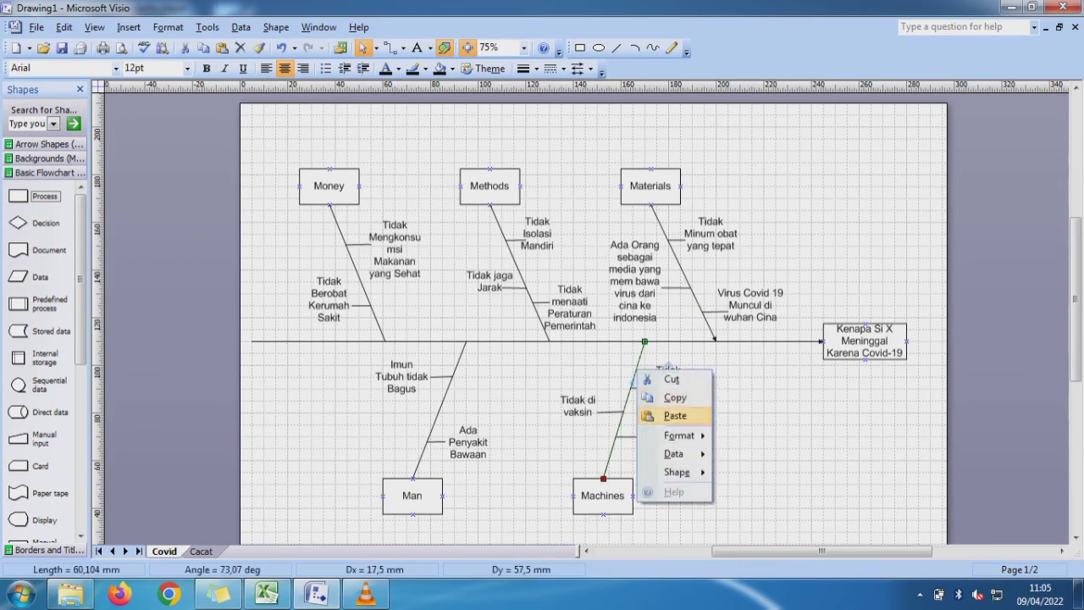
mouse_move(679, 435)
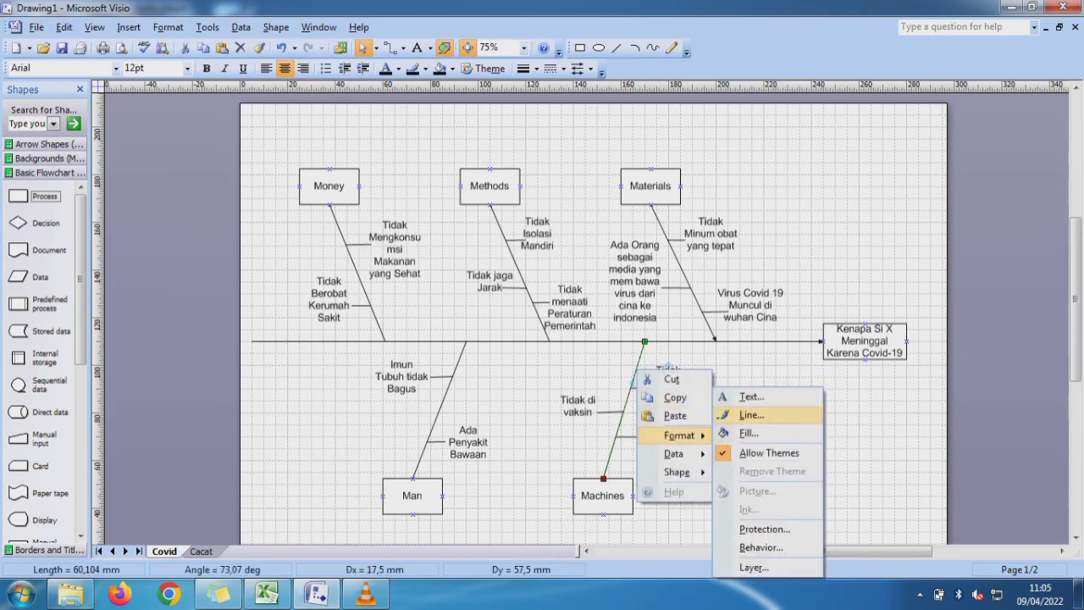
click(749, 415)
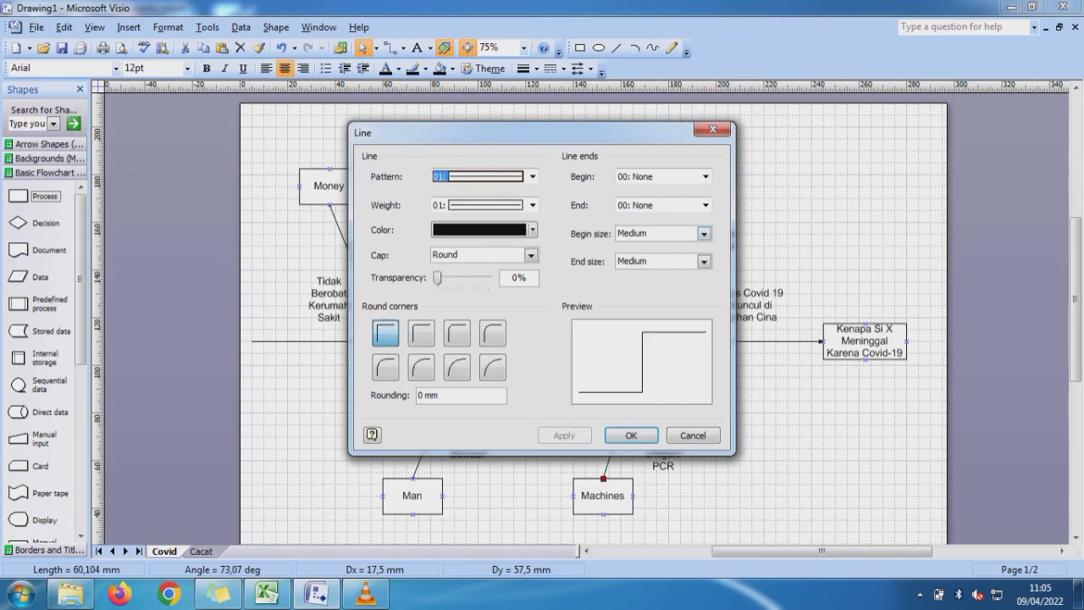
click(705, 205)
click(665, 275)
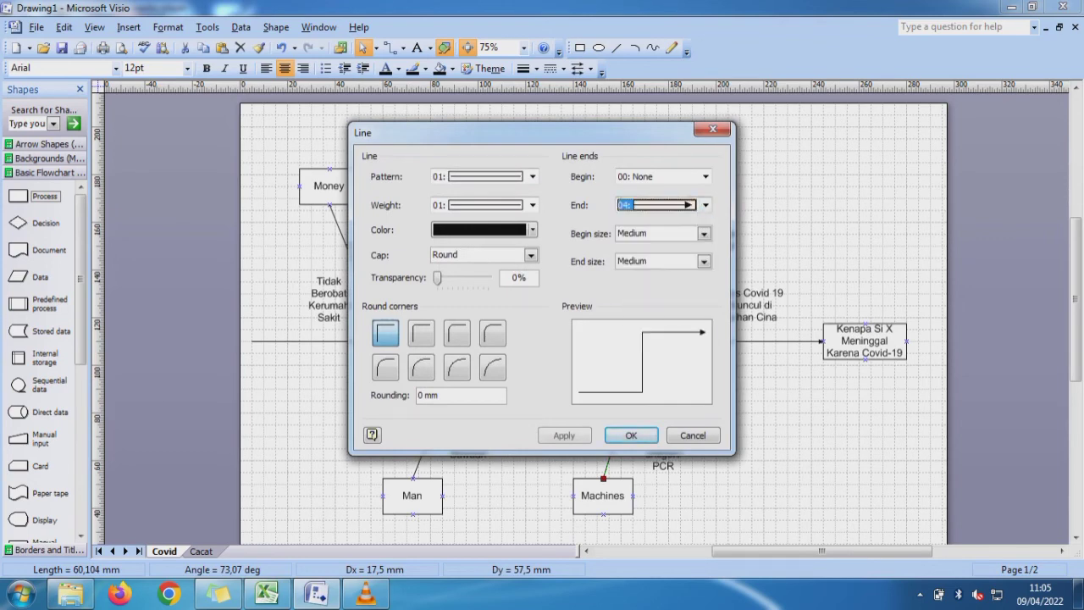
key(Return)
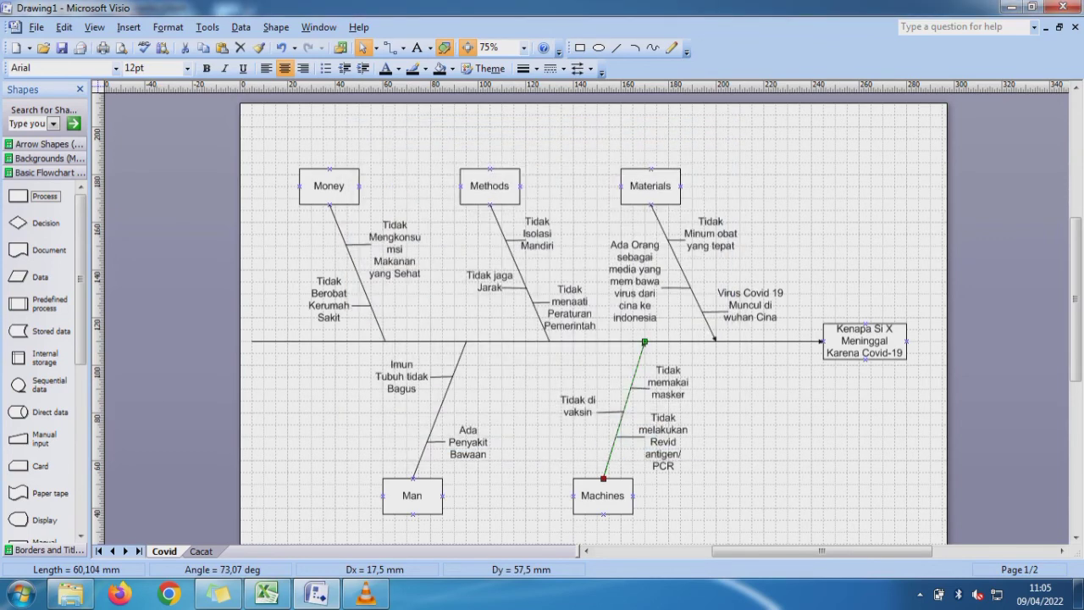
- Give the Man category line end arrowhead style 04 where it meets the spine
right_click(457, 363)
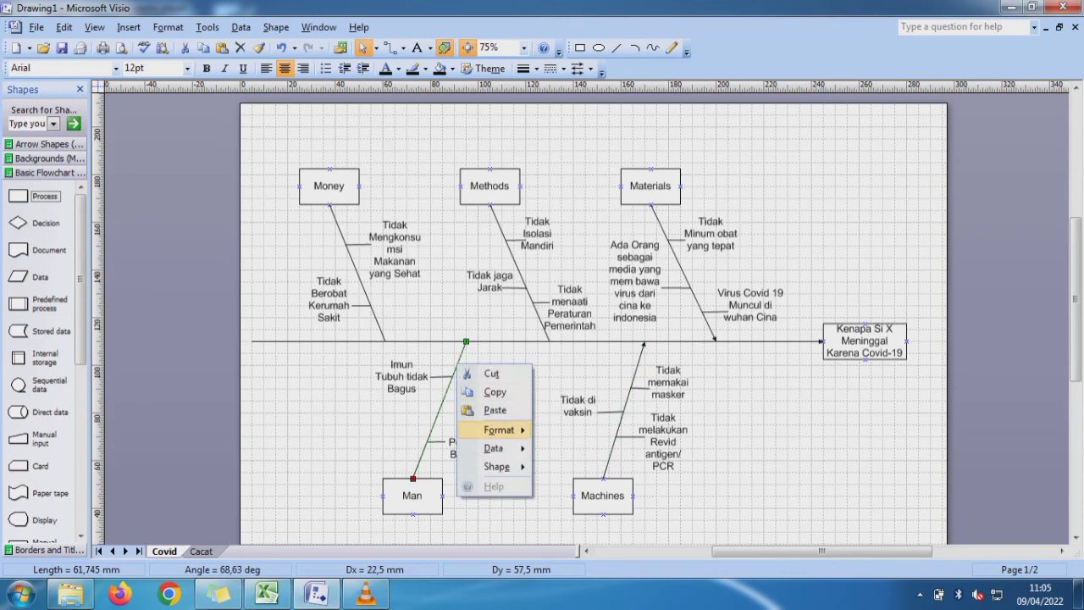
mouse_move(499, 429)
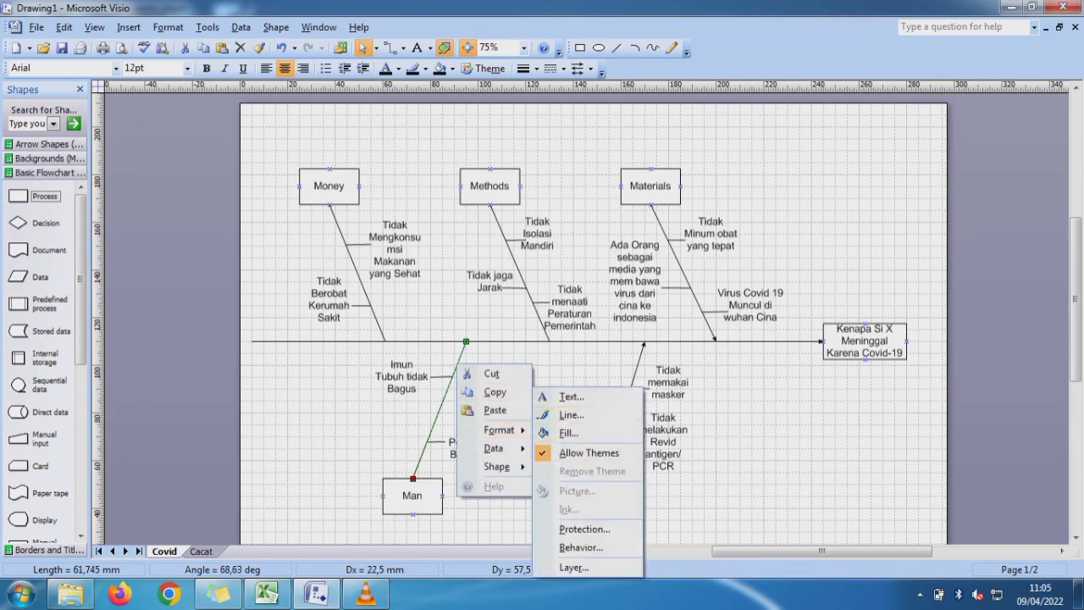
click(570, 415)
click(706, 205)
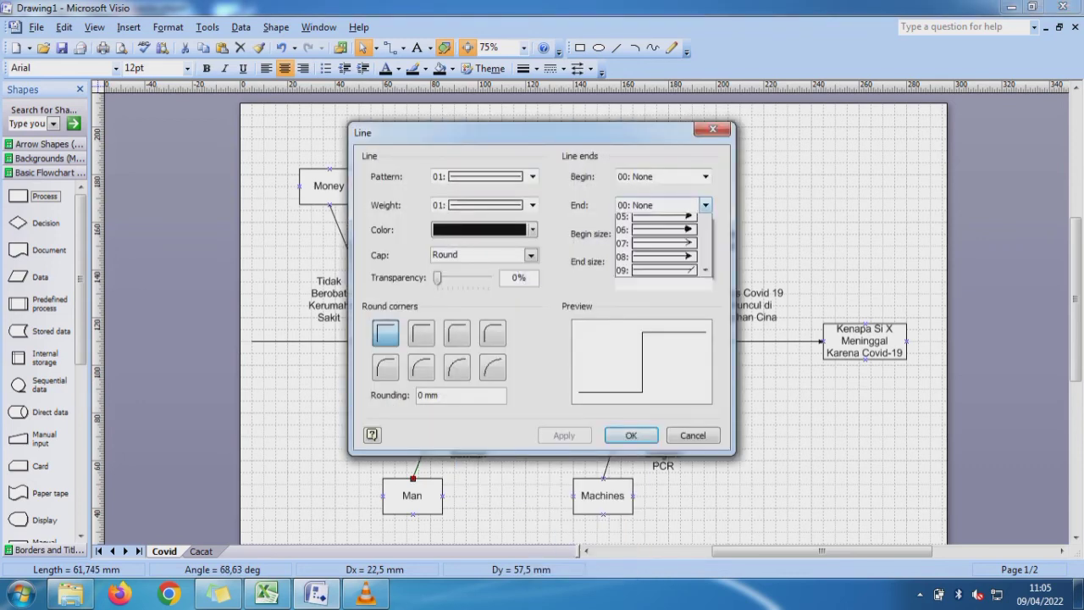
click(659, 274)
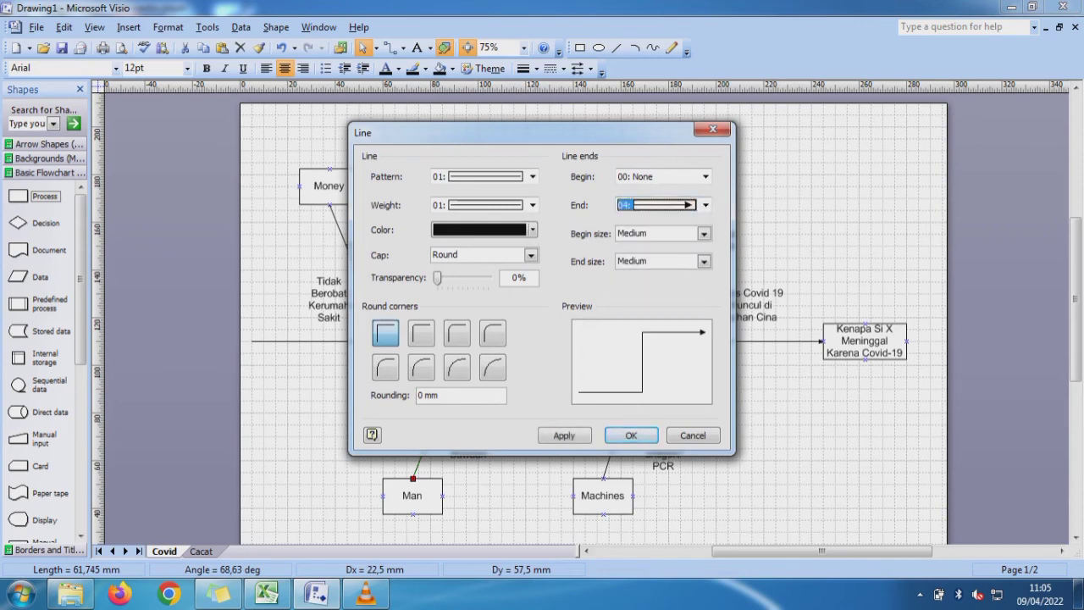
click(630, 434)
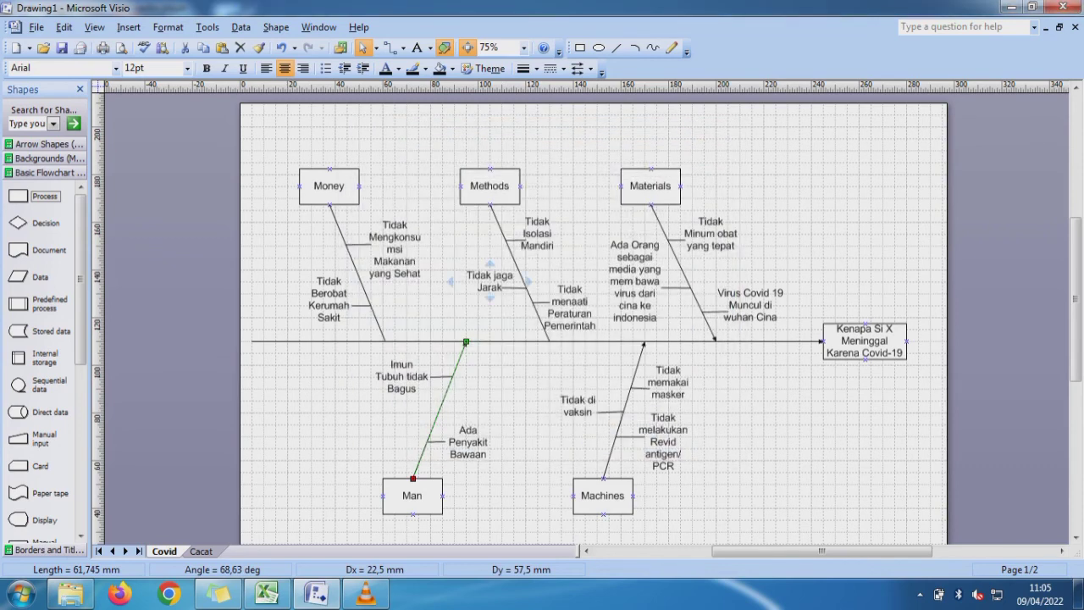
- Give the Methods category line end arrowhead style 04 where it meets the spine
right_click(530, 297)
mouse_move(575, 362)
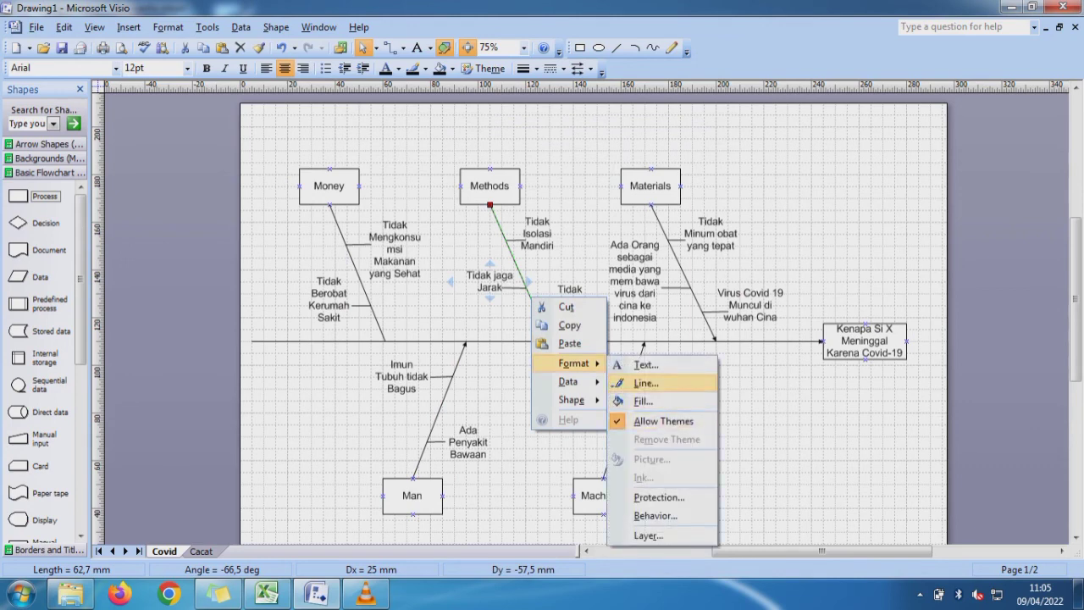
click(644, 382)
click(704, 205)
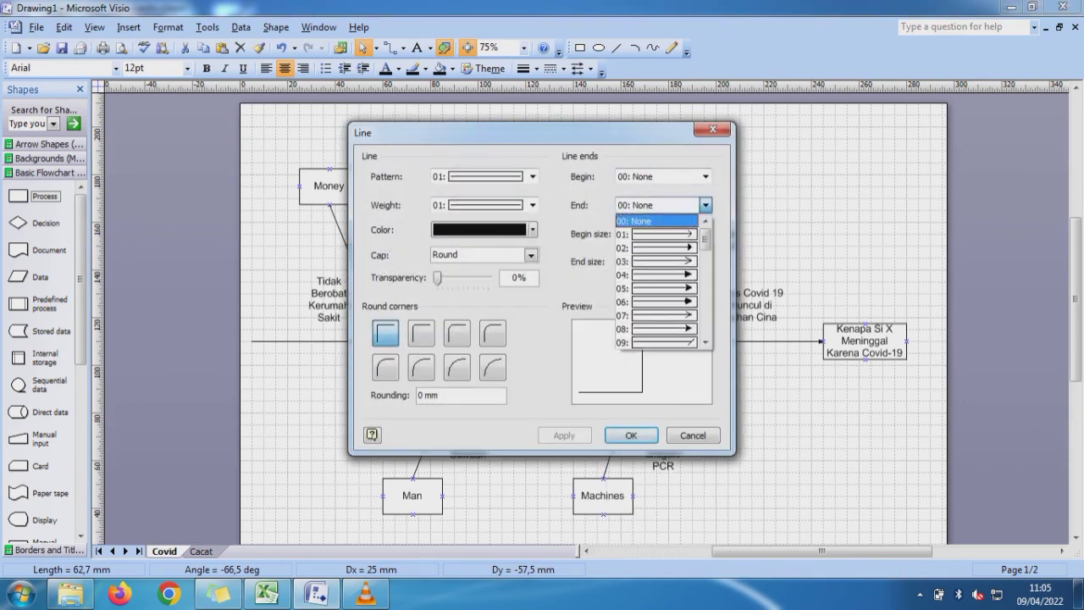
click(664, 274)
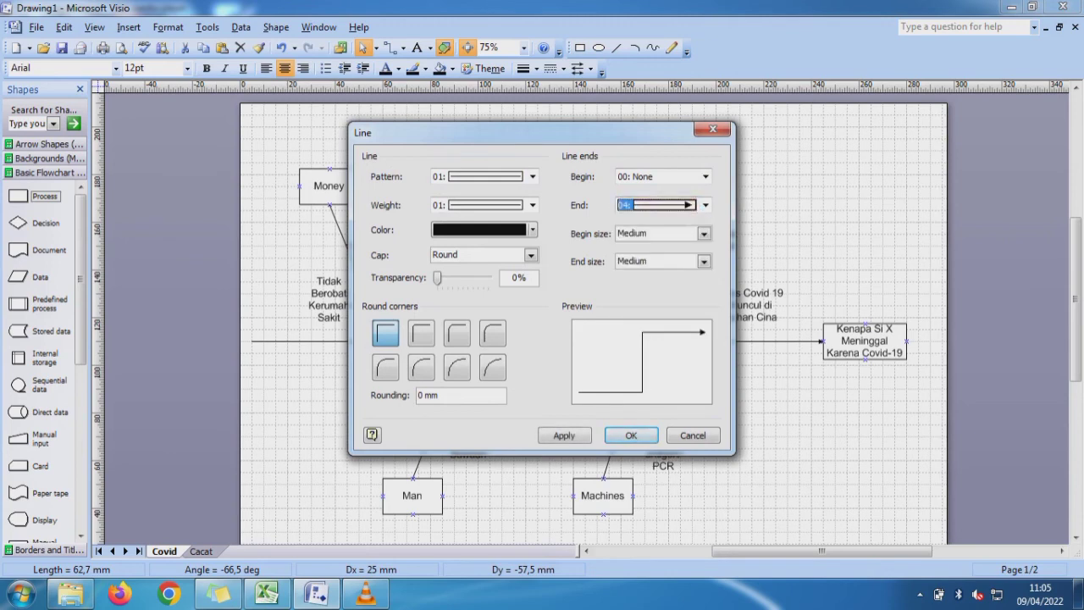
click(630, 434)
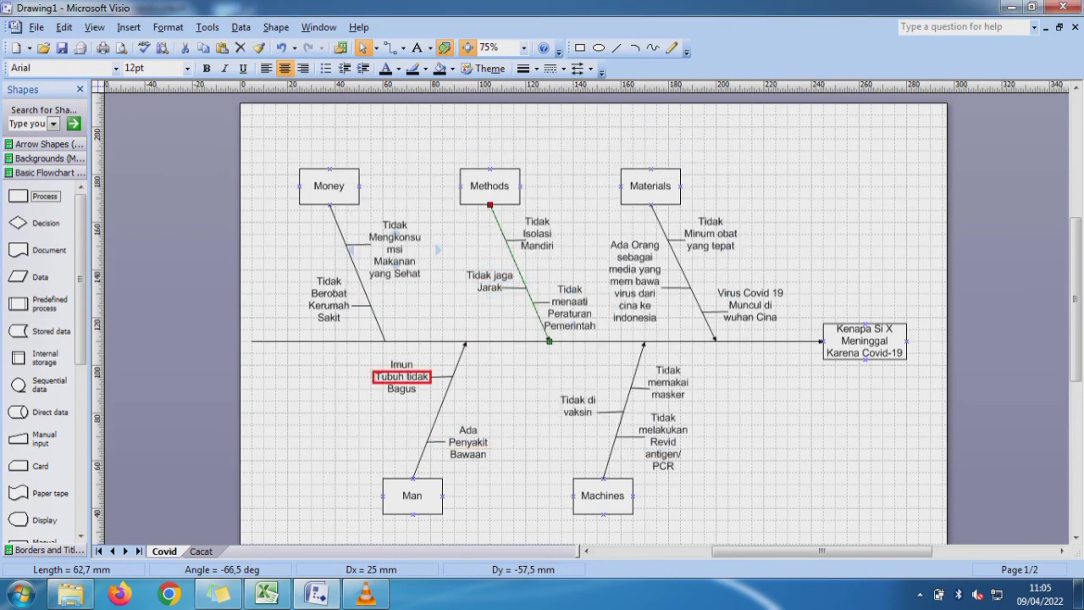
- Give the Money category line end arrowhead style 04 where it meets the spine, and clear the selection
click(378, 322)
right_click(364, 286)
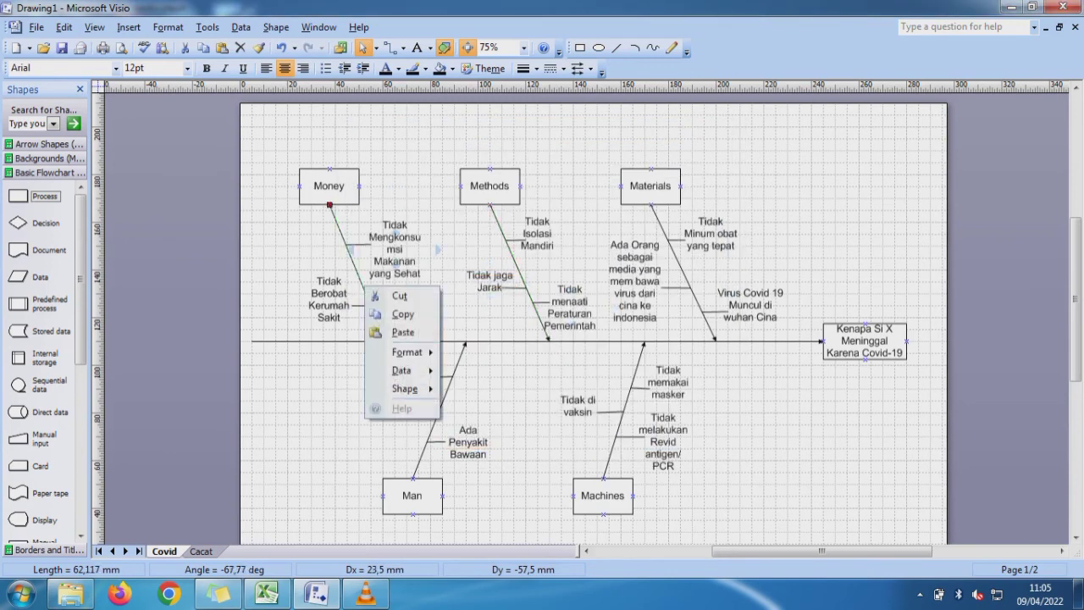
mouse_move(406, 352)
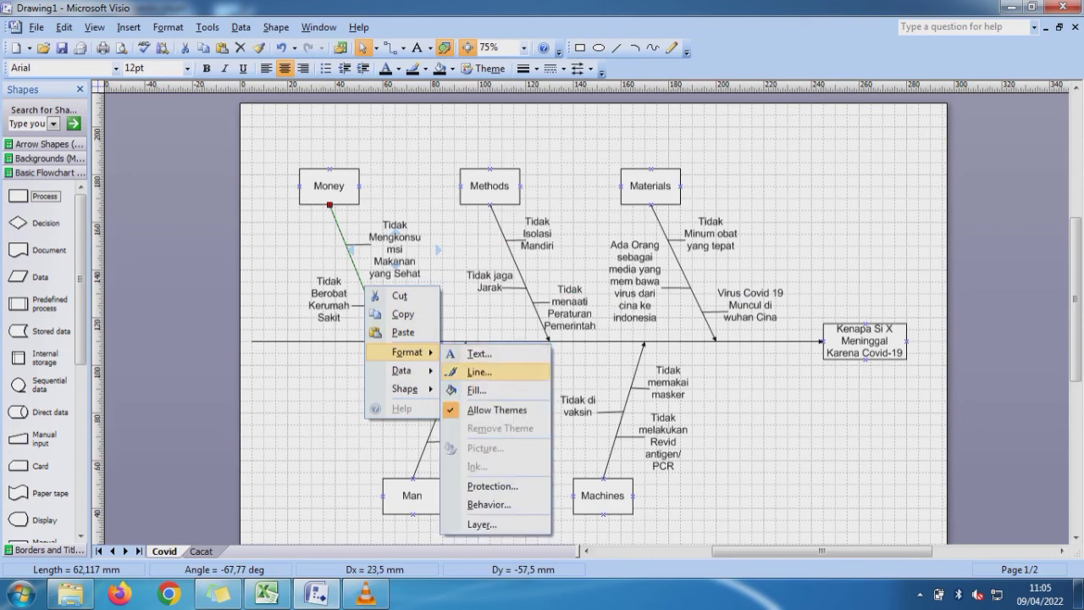
click(479, 371)
click(705, 205)
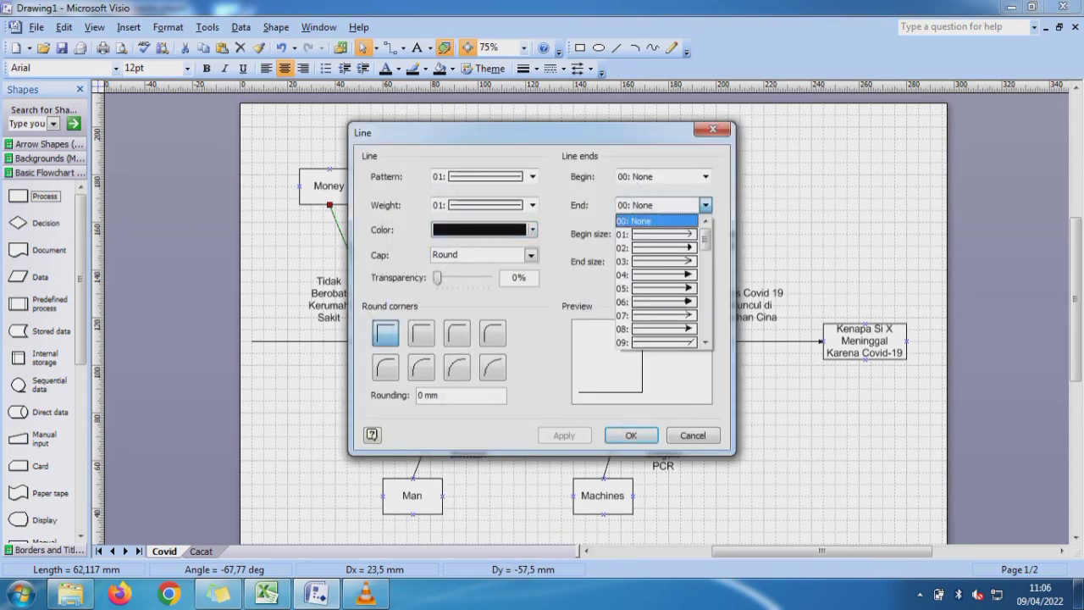
click(664, 274)
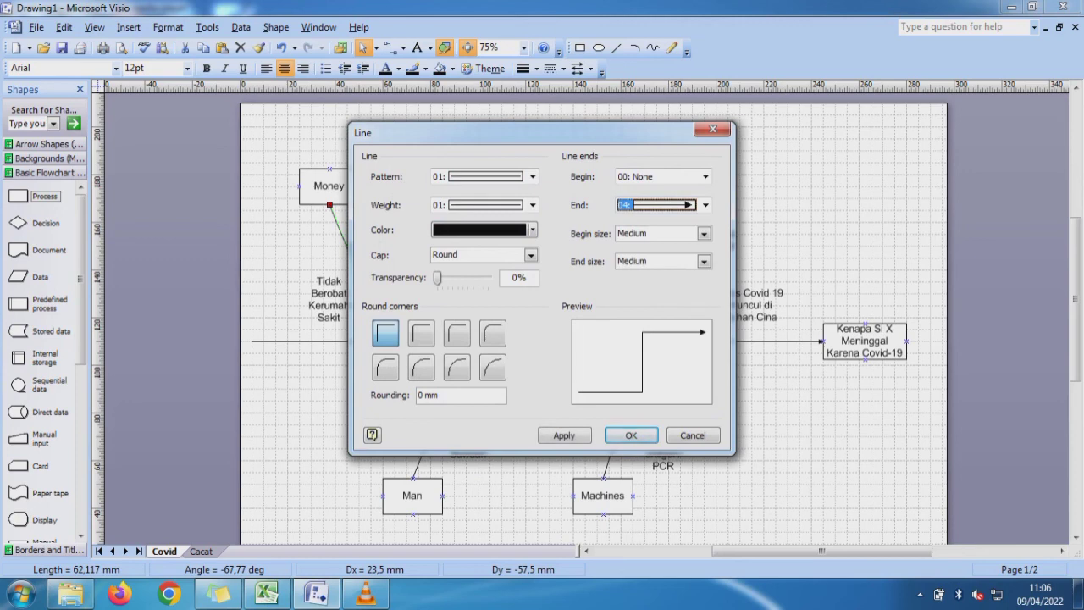
click(631, 434)
key(Escape)
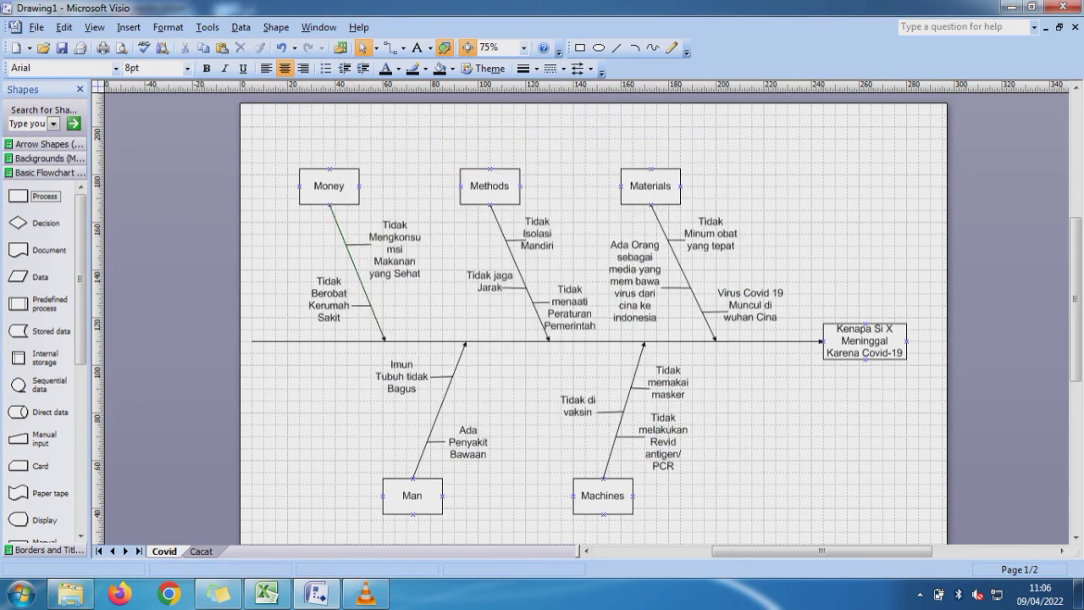
- Switch to the BUNGA TAMIANG workbook in Excel and examine the Kaleng Peyot Why table and can photo on Sheet3
click(279, 593)
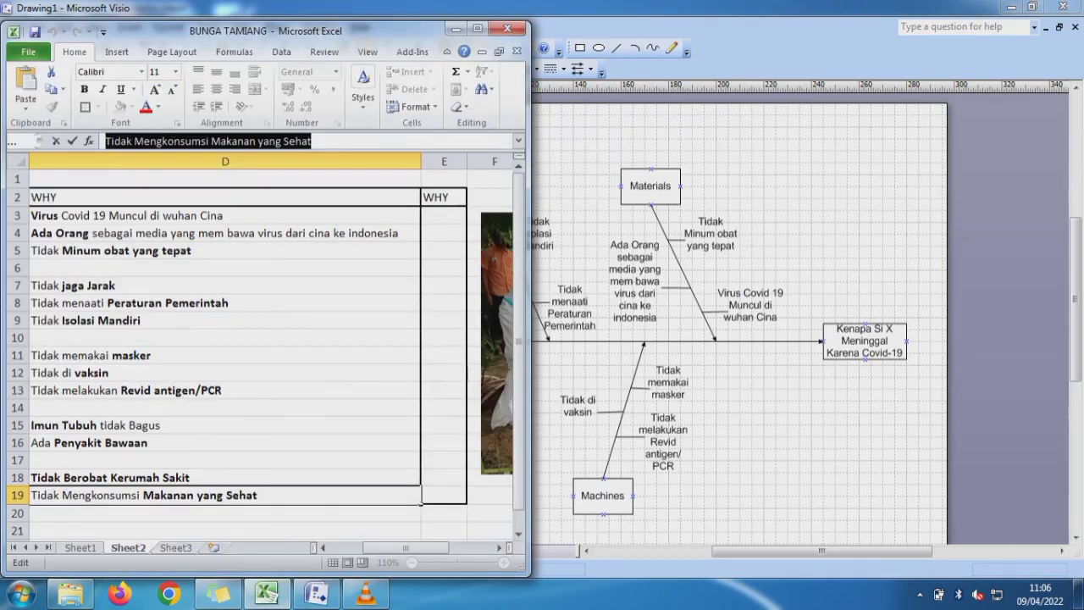
click(478, 29)
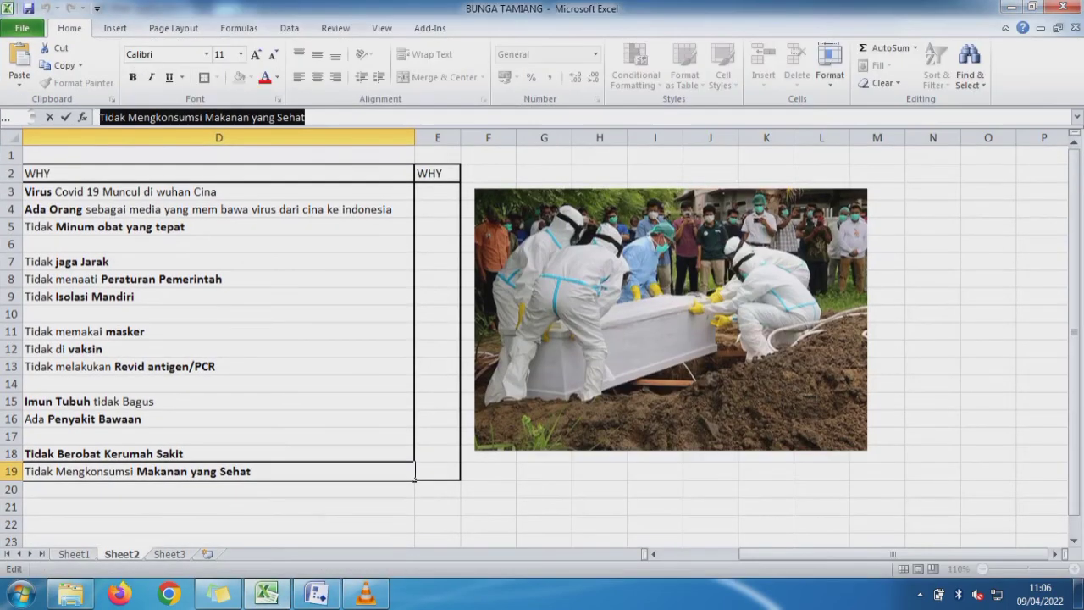
click(169, 554)
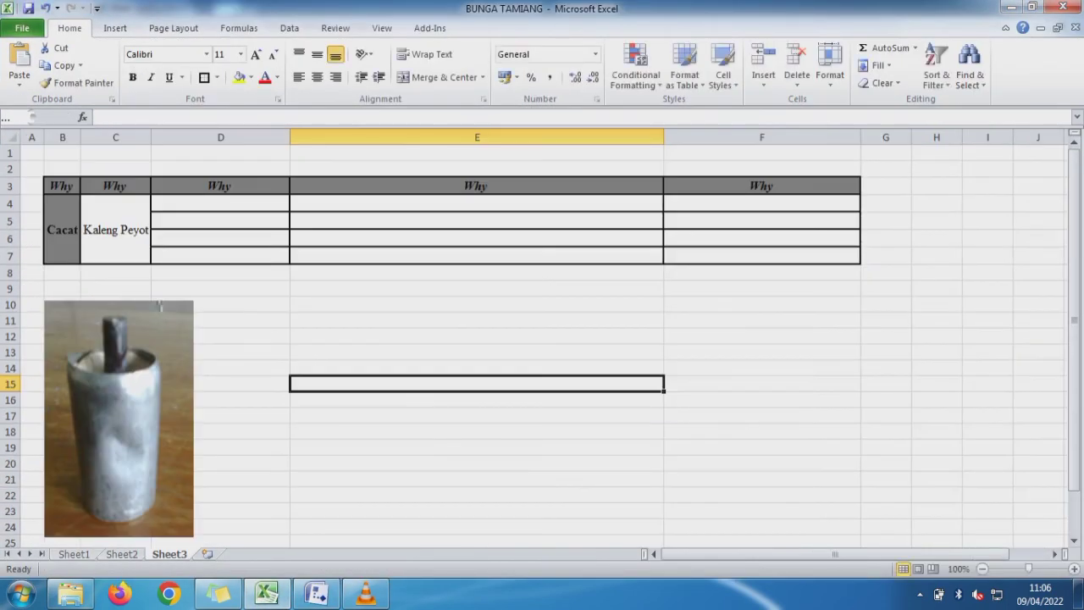
click(160, 307)
click(220, 203)
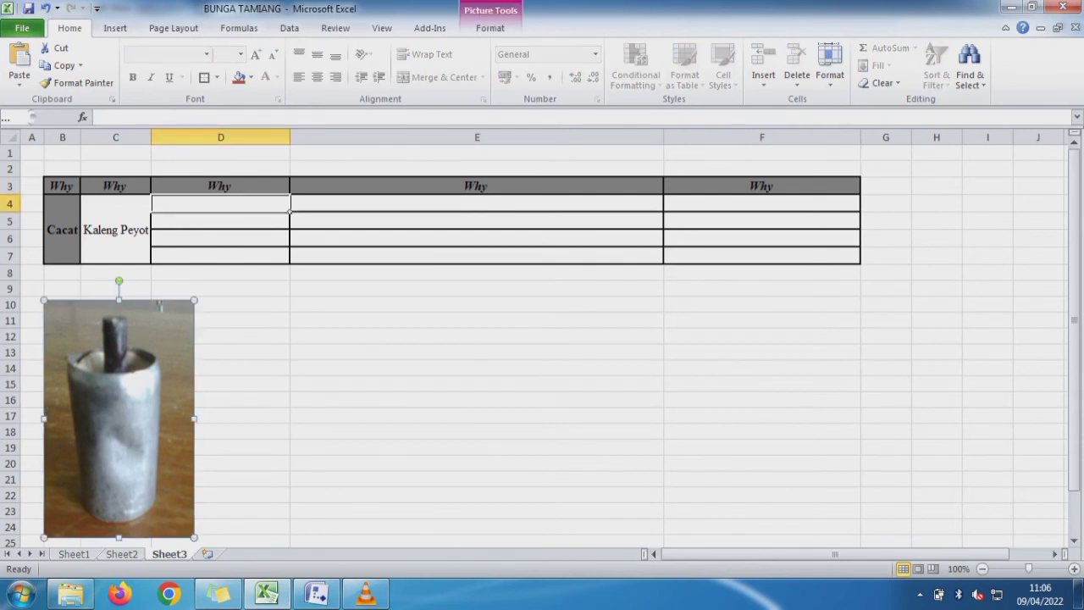
click(476, 203)
click(761, 203)
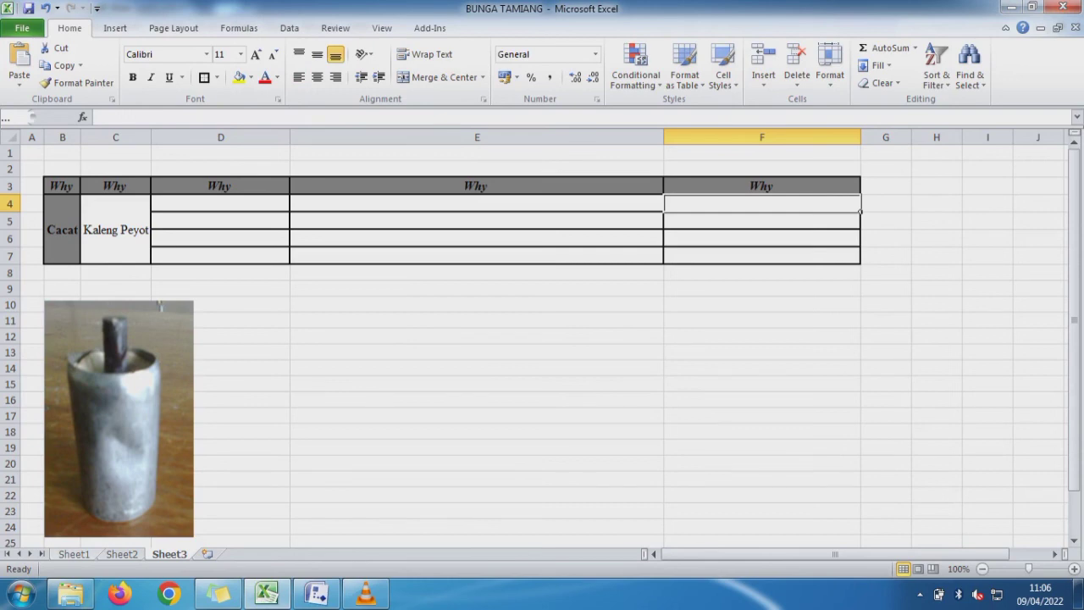
- Review the 5M lists on Sheet1 and the Why-Why table on Sheet2, and return to the fishbone drawing in Visio
click(74, 554)
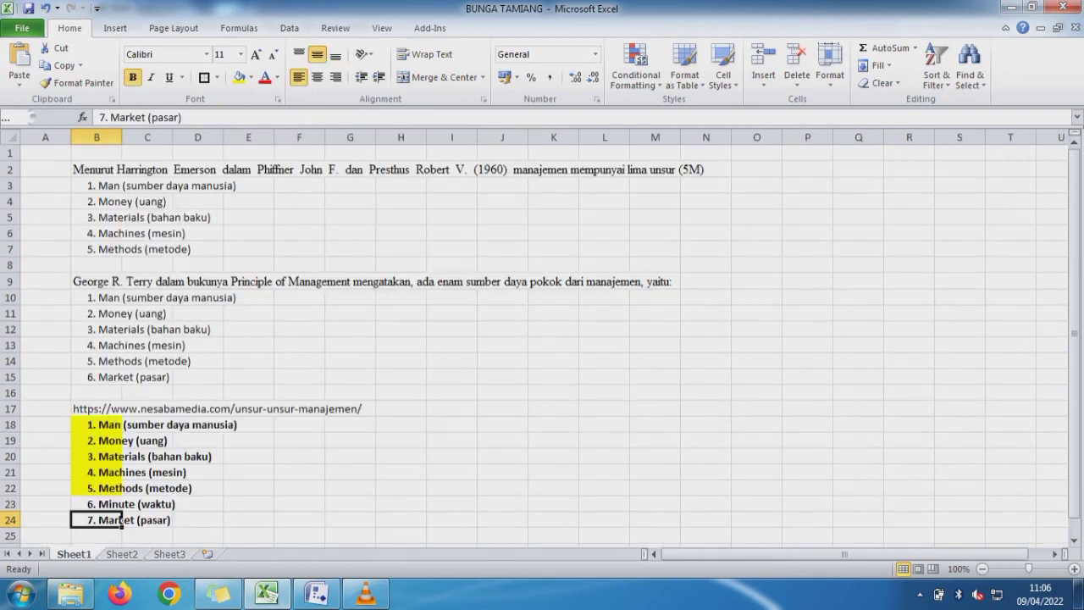
key(ctrl+Page_Down)
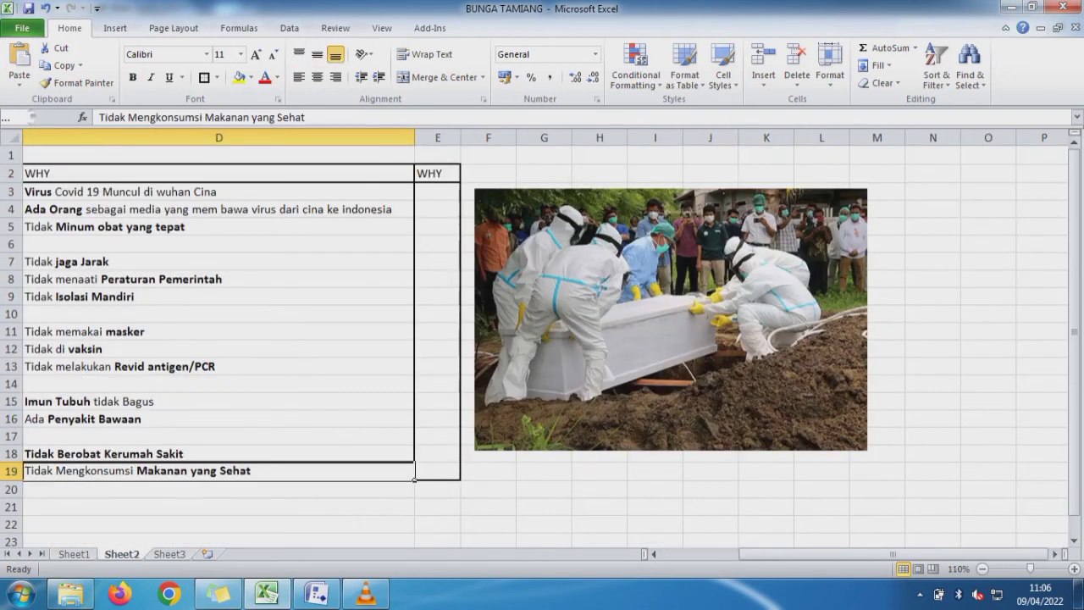
drag(877, 554, 799, 554)
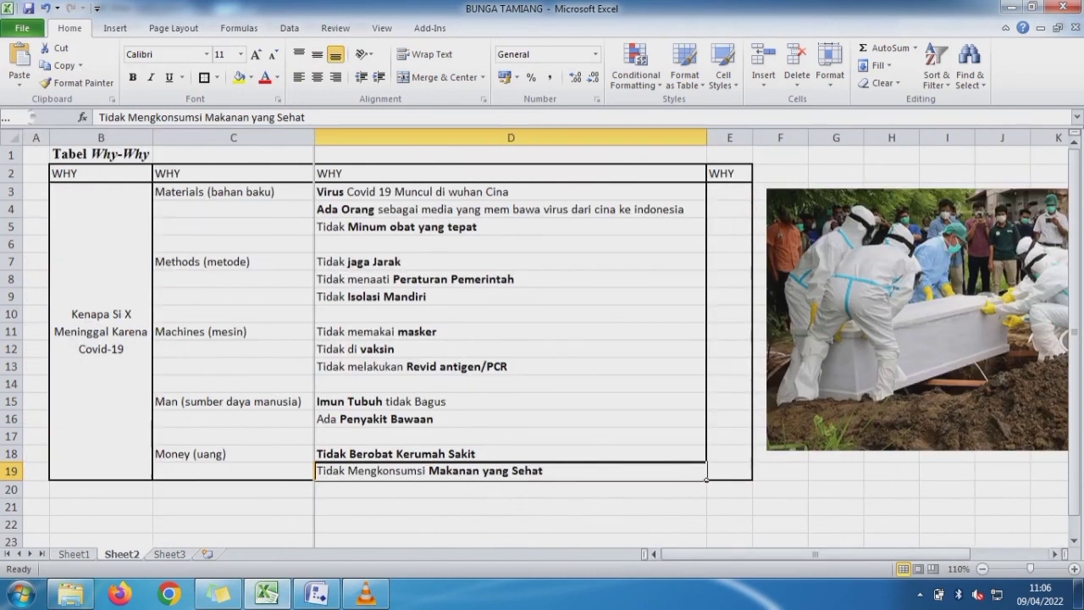
click(1031, 7)
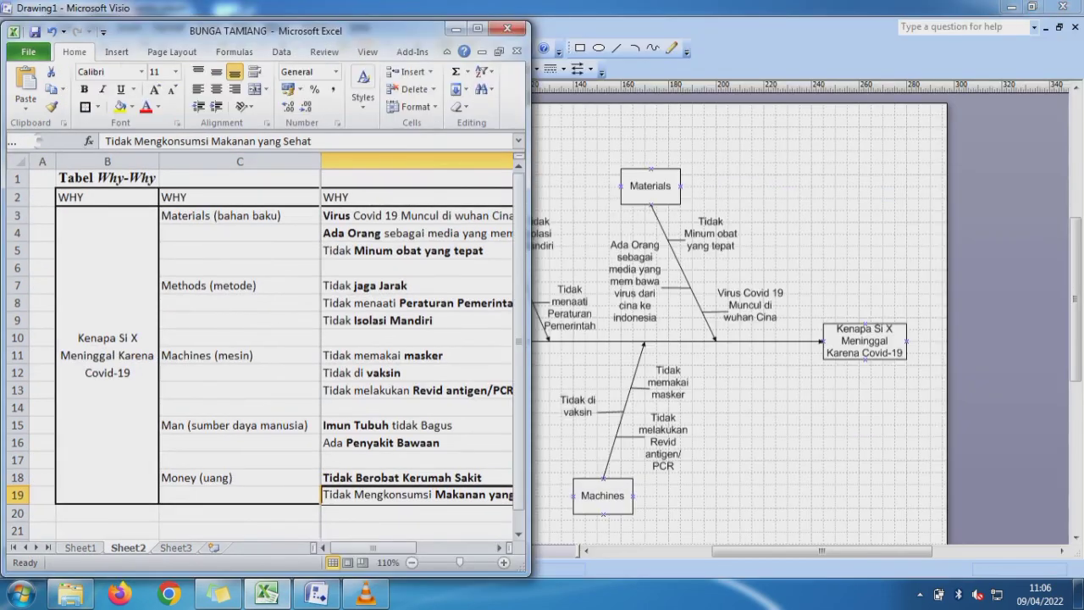
click(948, 9)
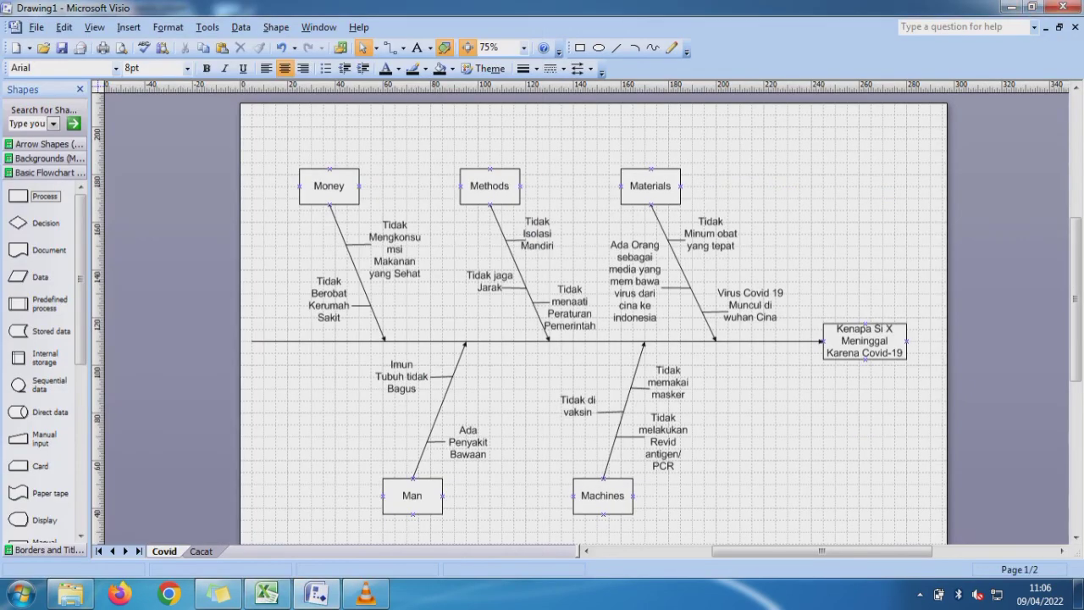